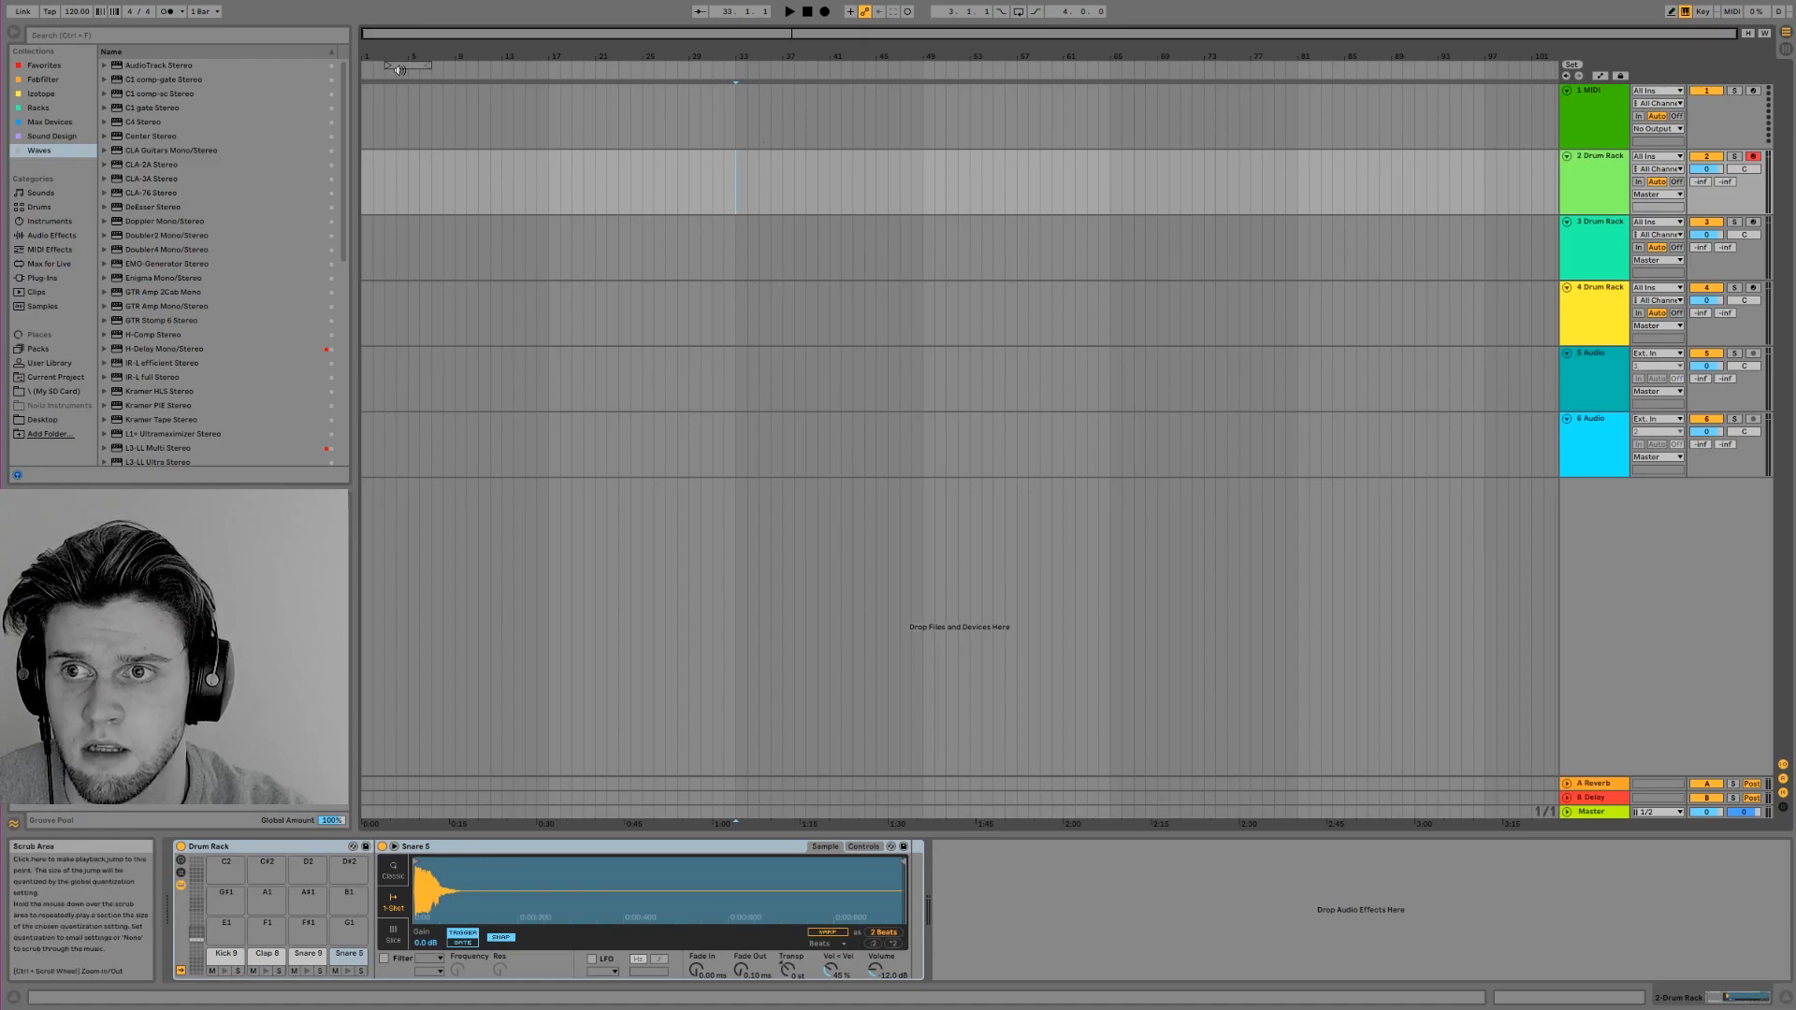
# Set and enable an eight-bar loop from 33.1.1 to 41.1.1, and insert an empty MIDI clip over it on track 2
pyautogui.moveTo(407, 65); pyautogui.dragTo(829, 66)
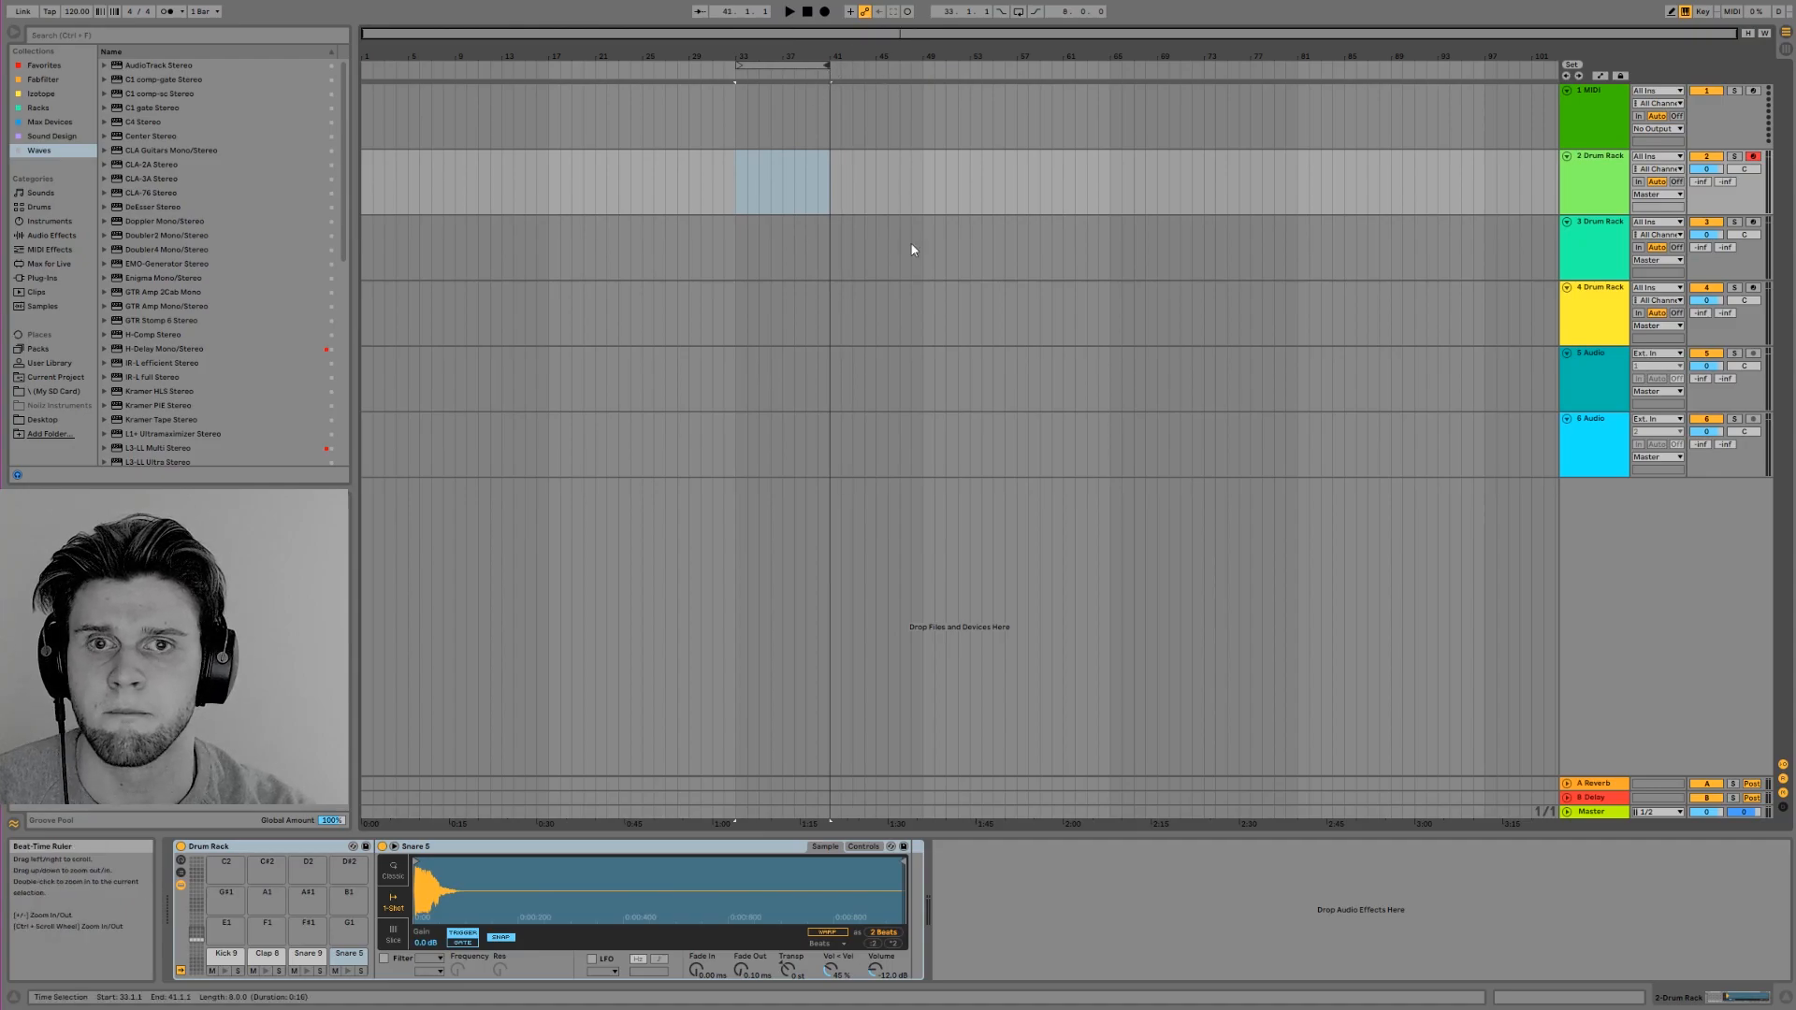
pyautogui.click(1019, 11)
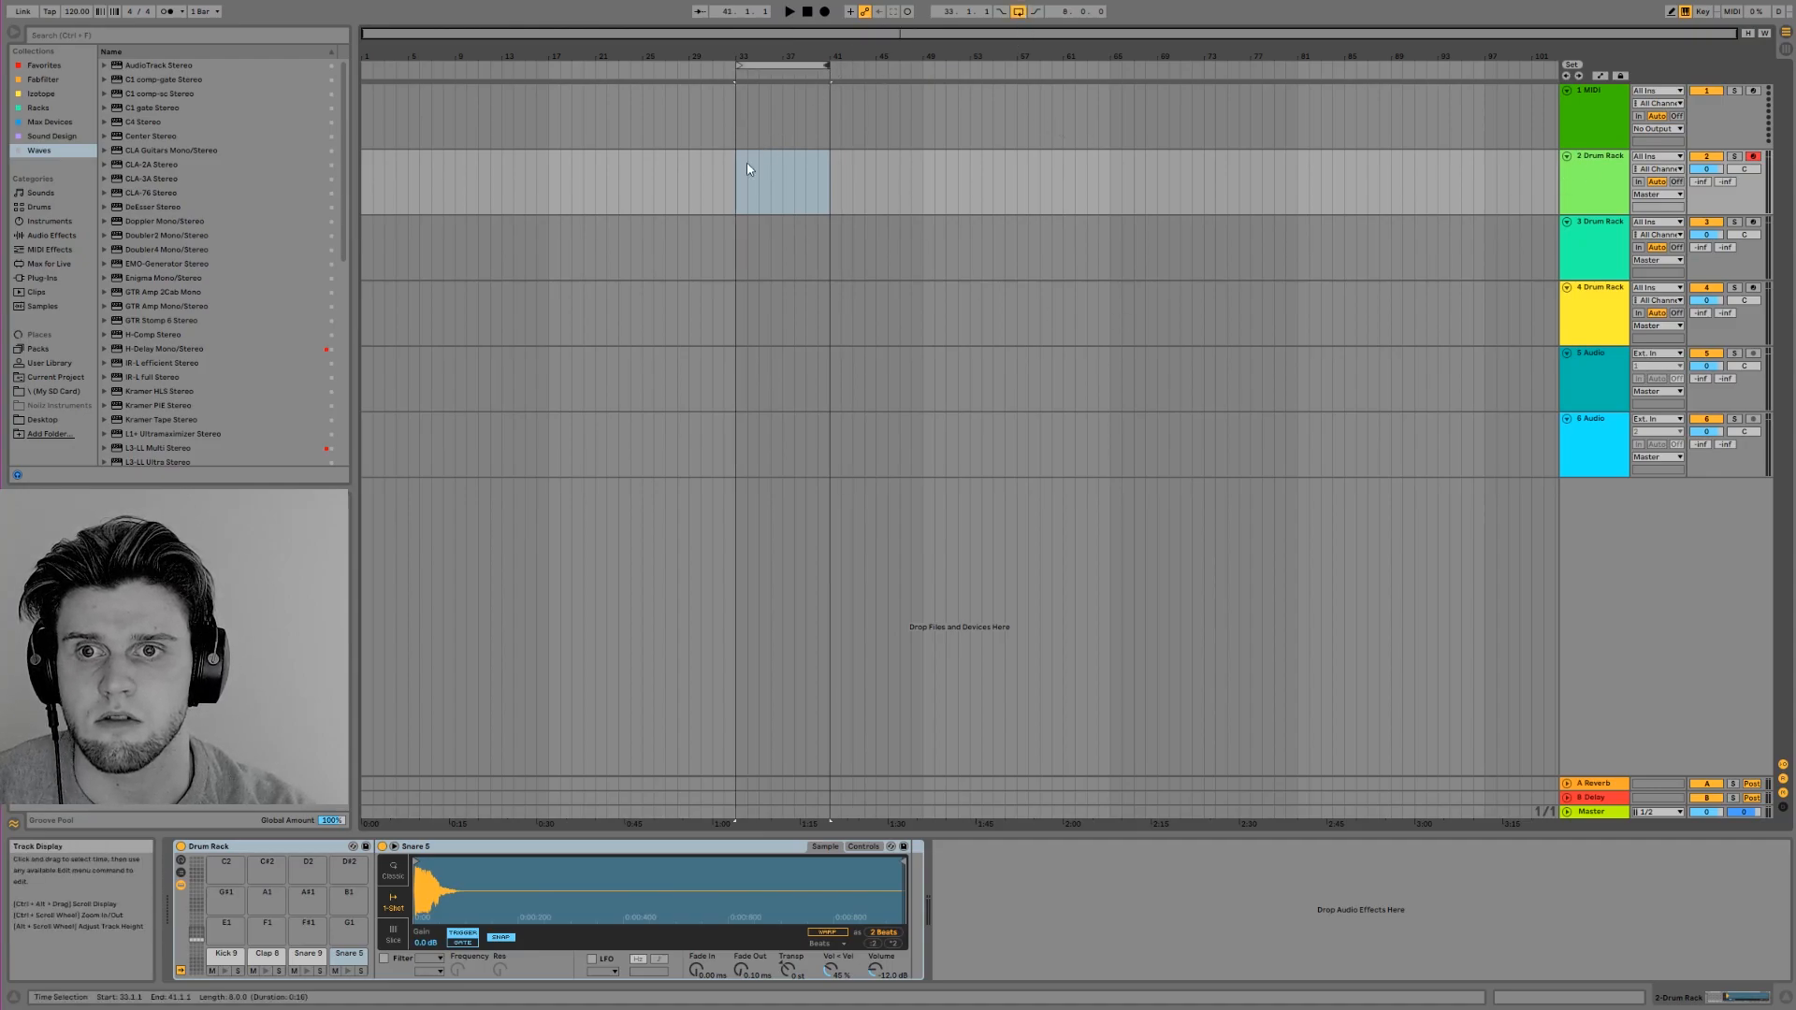
pyautogui.rightClick(749, 169)
pyautogui.click(804, 274)
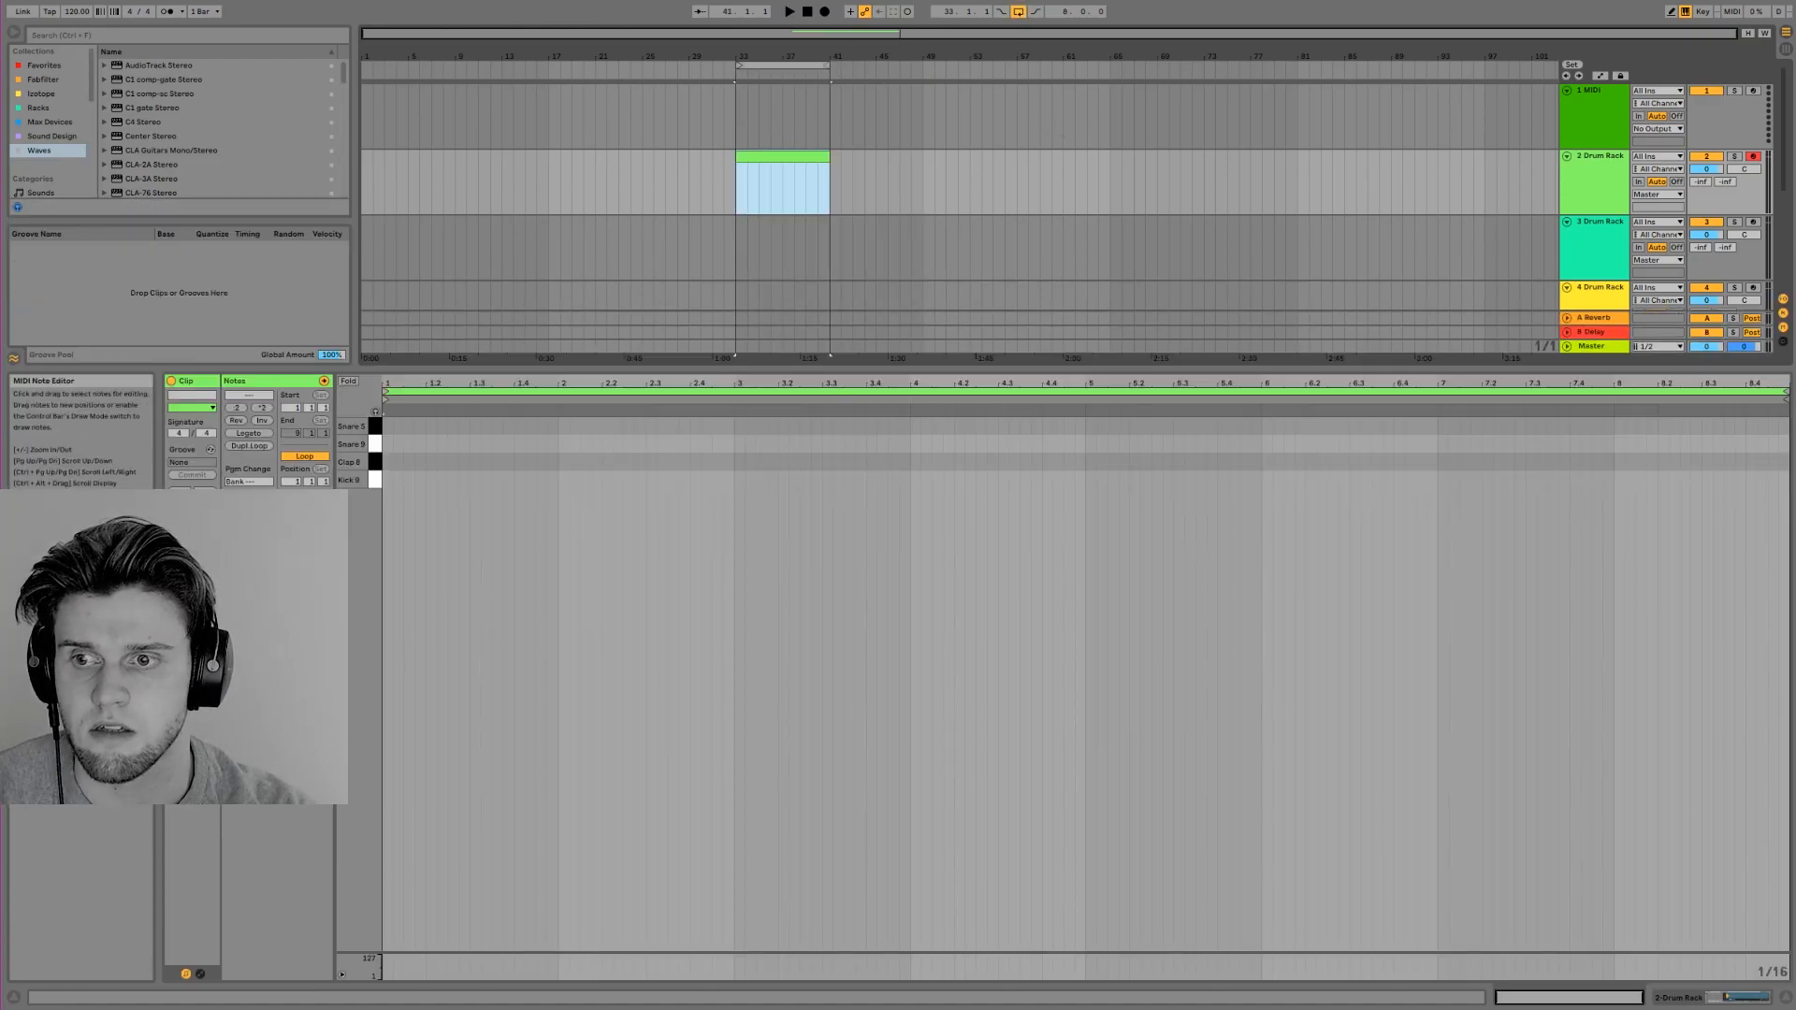
# Program a two-bar pattern with a kick on 1.1.1 and claps on 1.3 and 2.3, and repeat it across eight bars
pyautogui.click(377, 487)
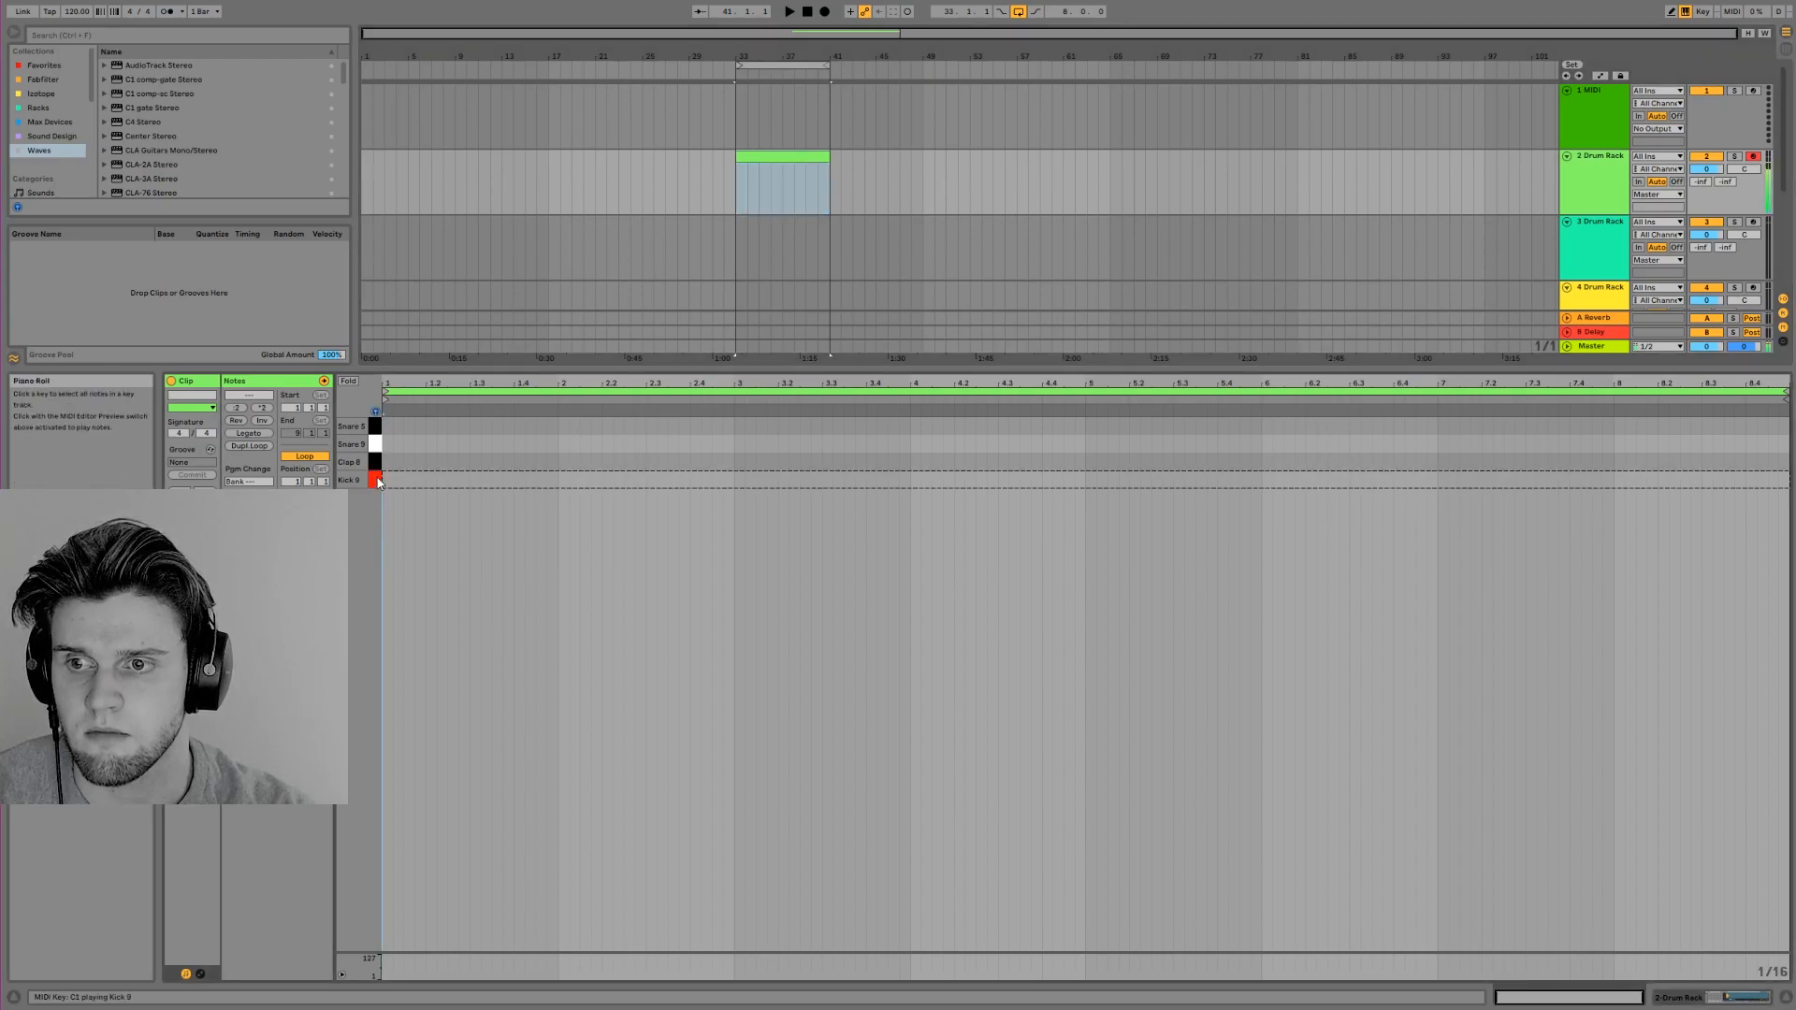
pyautogui.doubleClick(387, 481)
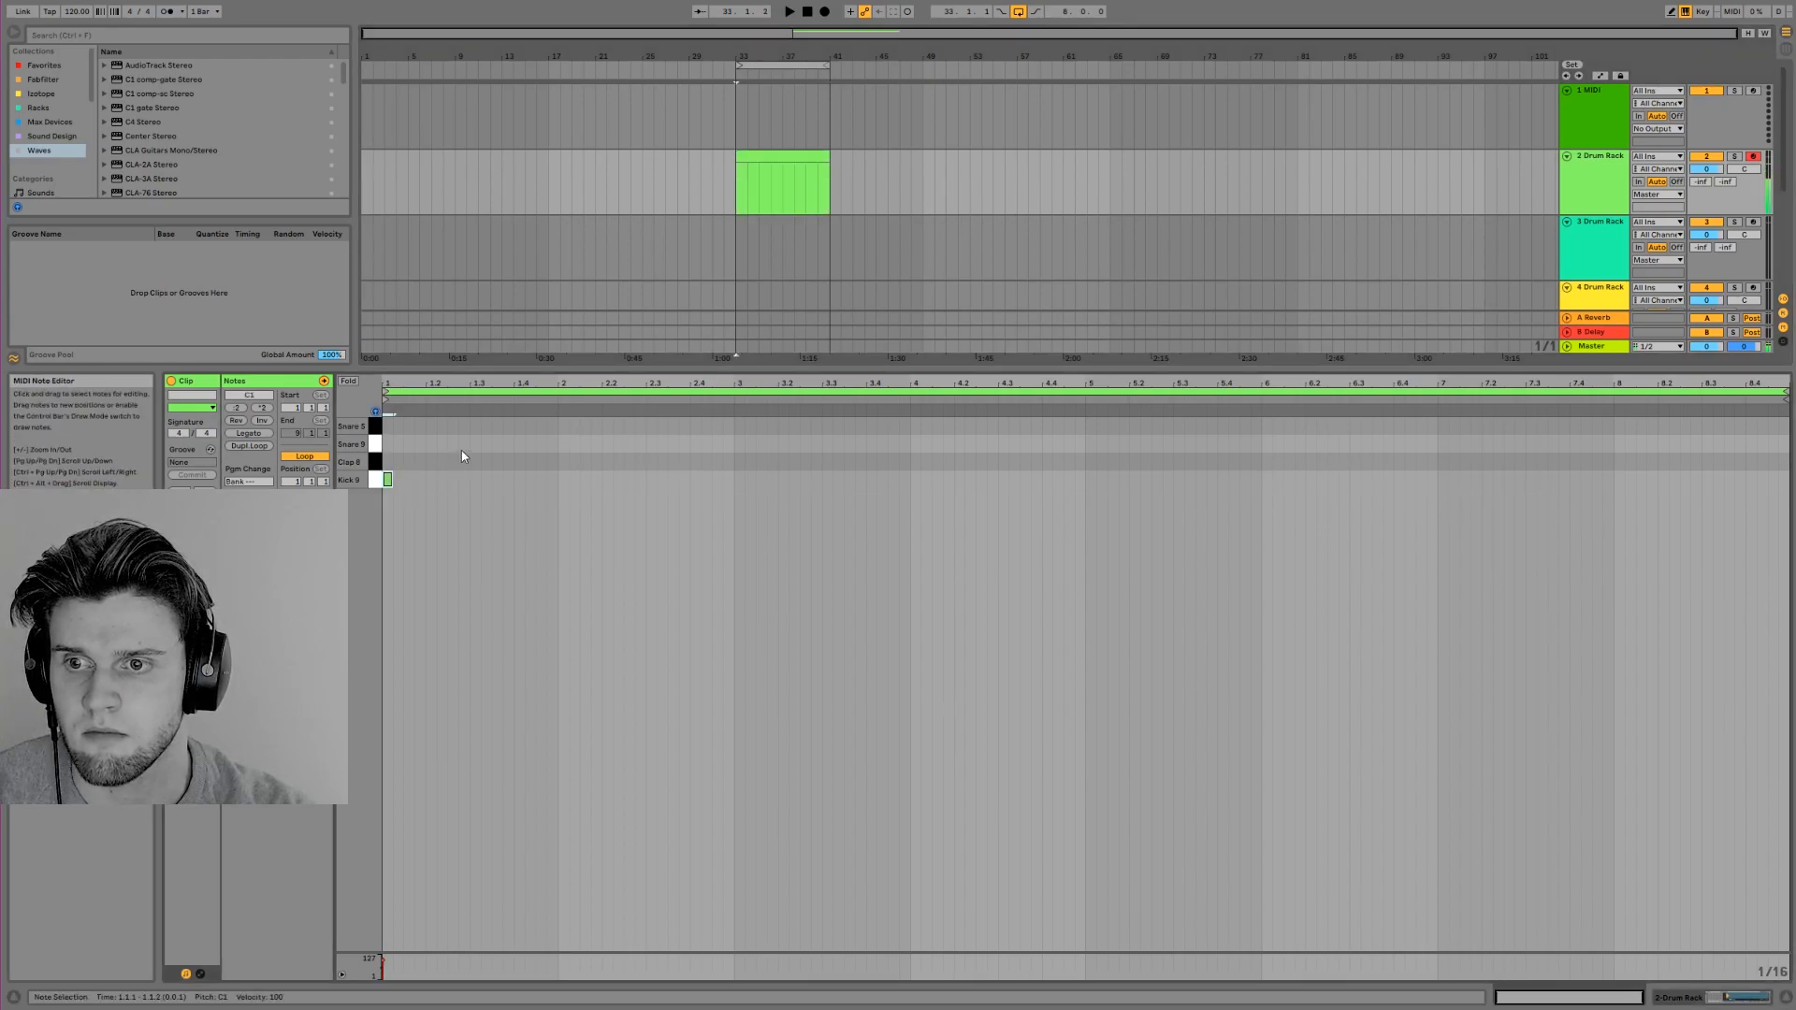
pyautogui.doubleClick(651, 461)
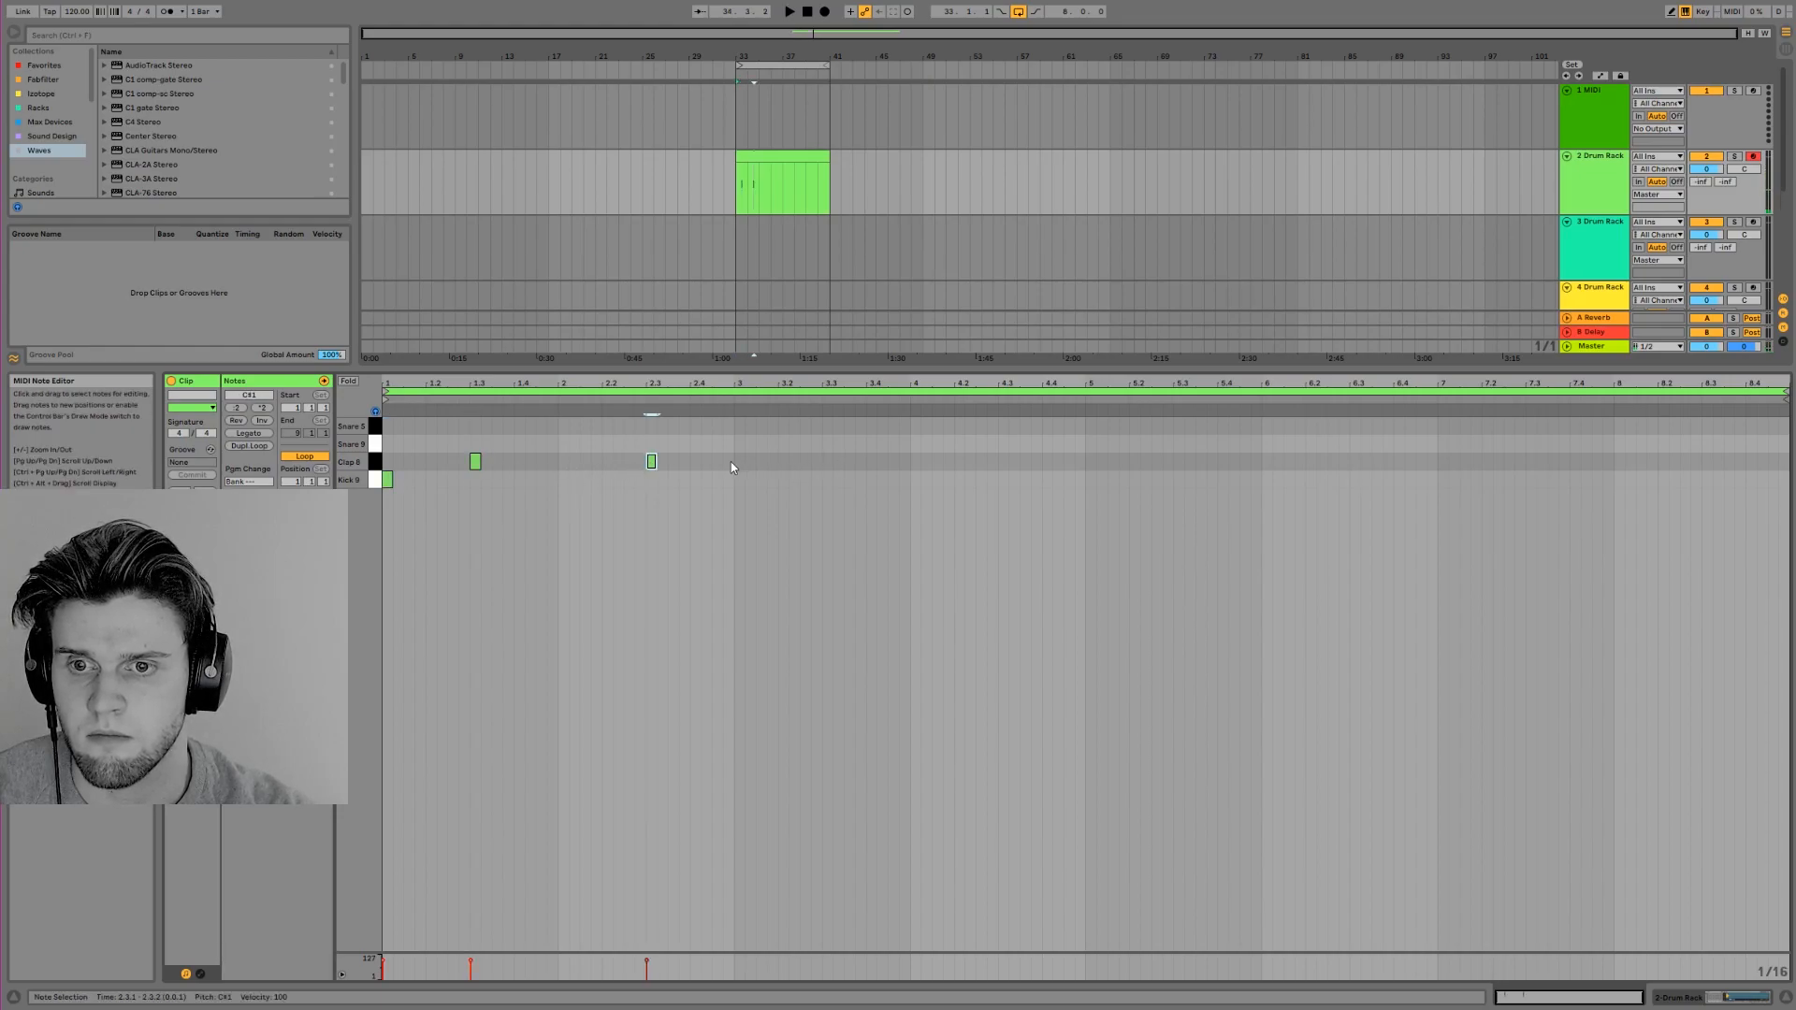
pyautogui.moveTo(736, 468); pyautogui.dragTo(385, 533)
pyautogui.hotkey('ctrl', 'd')
pyautogui.hotkey('ctrl', 'd')
pyautogui.hotkey('ctrl', 'd')
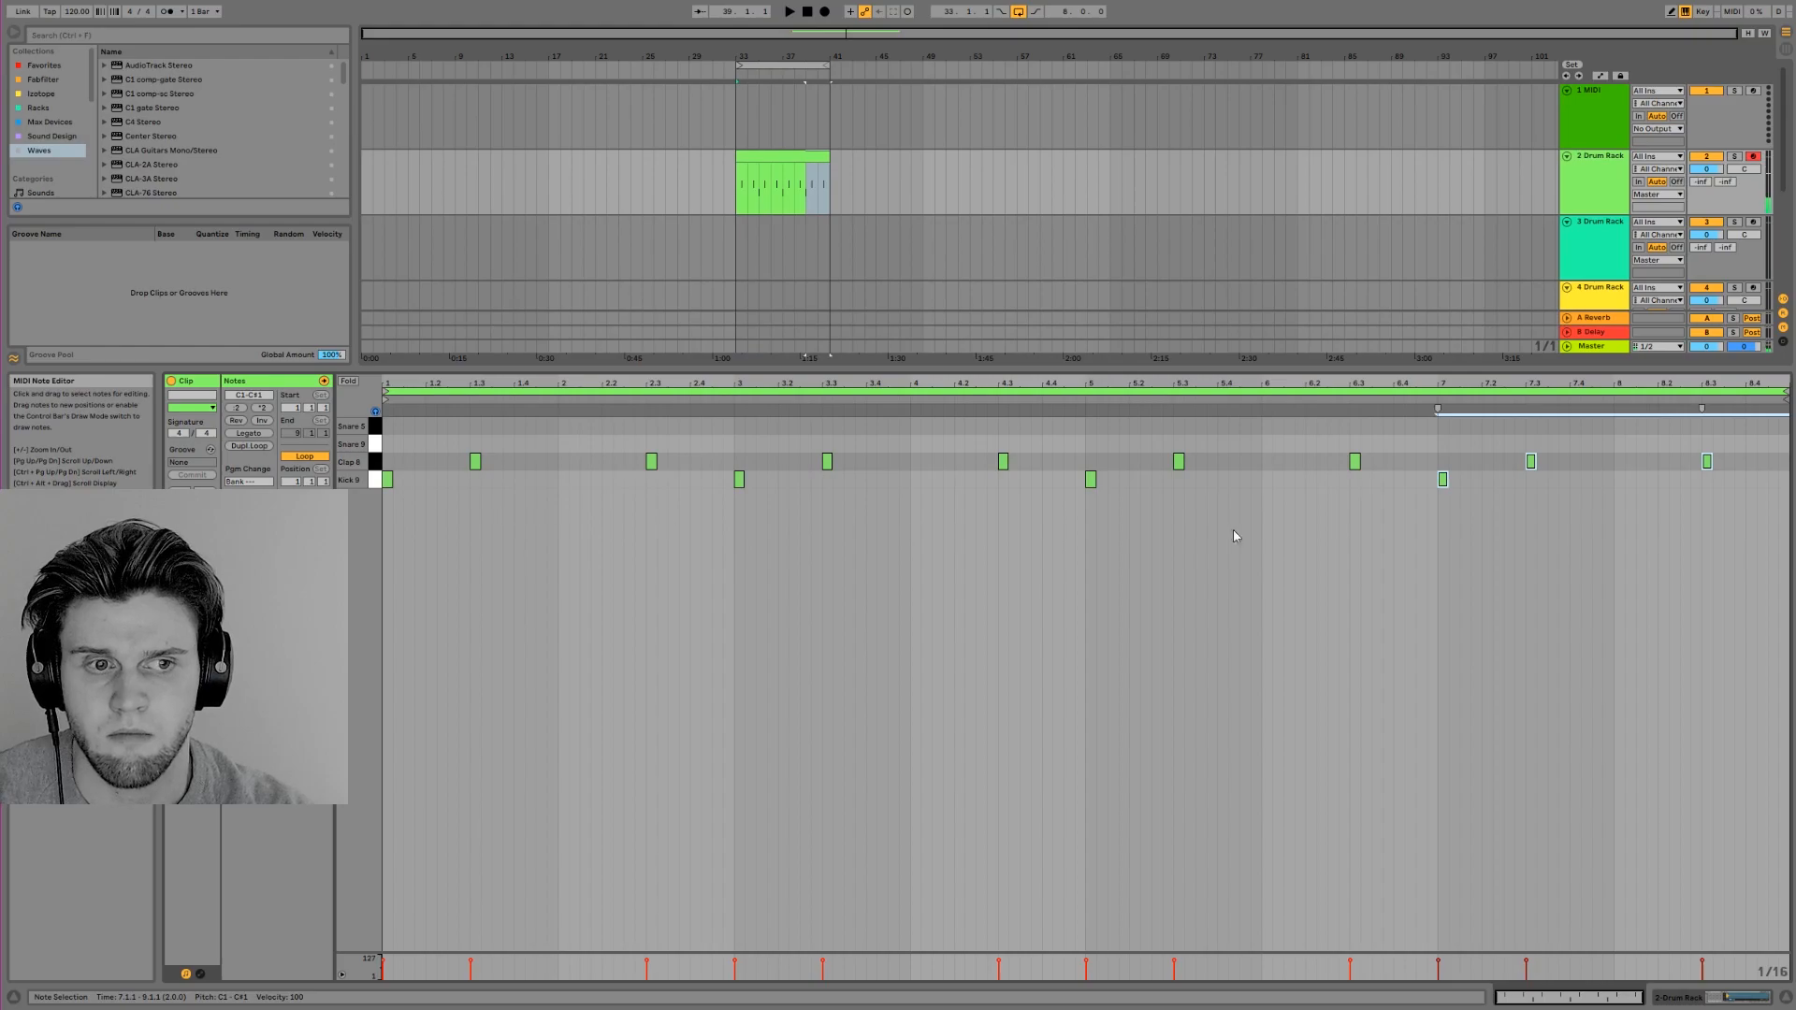
# Add extra kick notes between the claps, ending with a run of kicks on 8.4.1, 8.4.2 and 8.4.3
pyautogui.doubleClick(1769, 482)
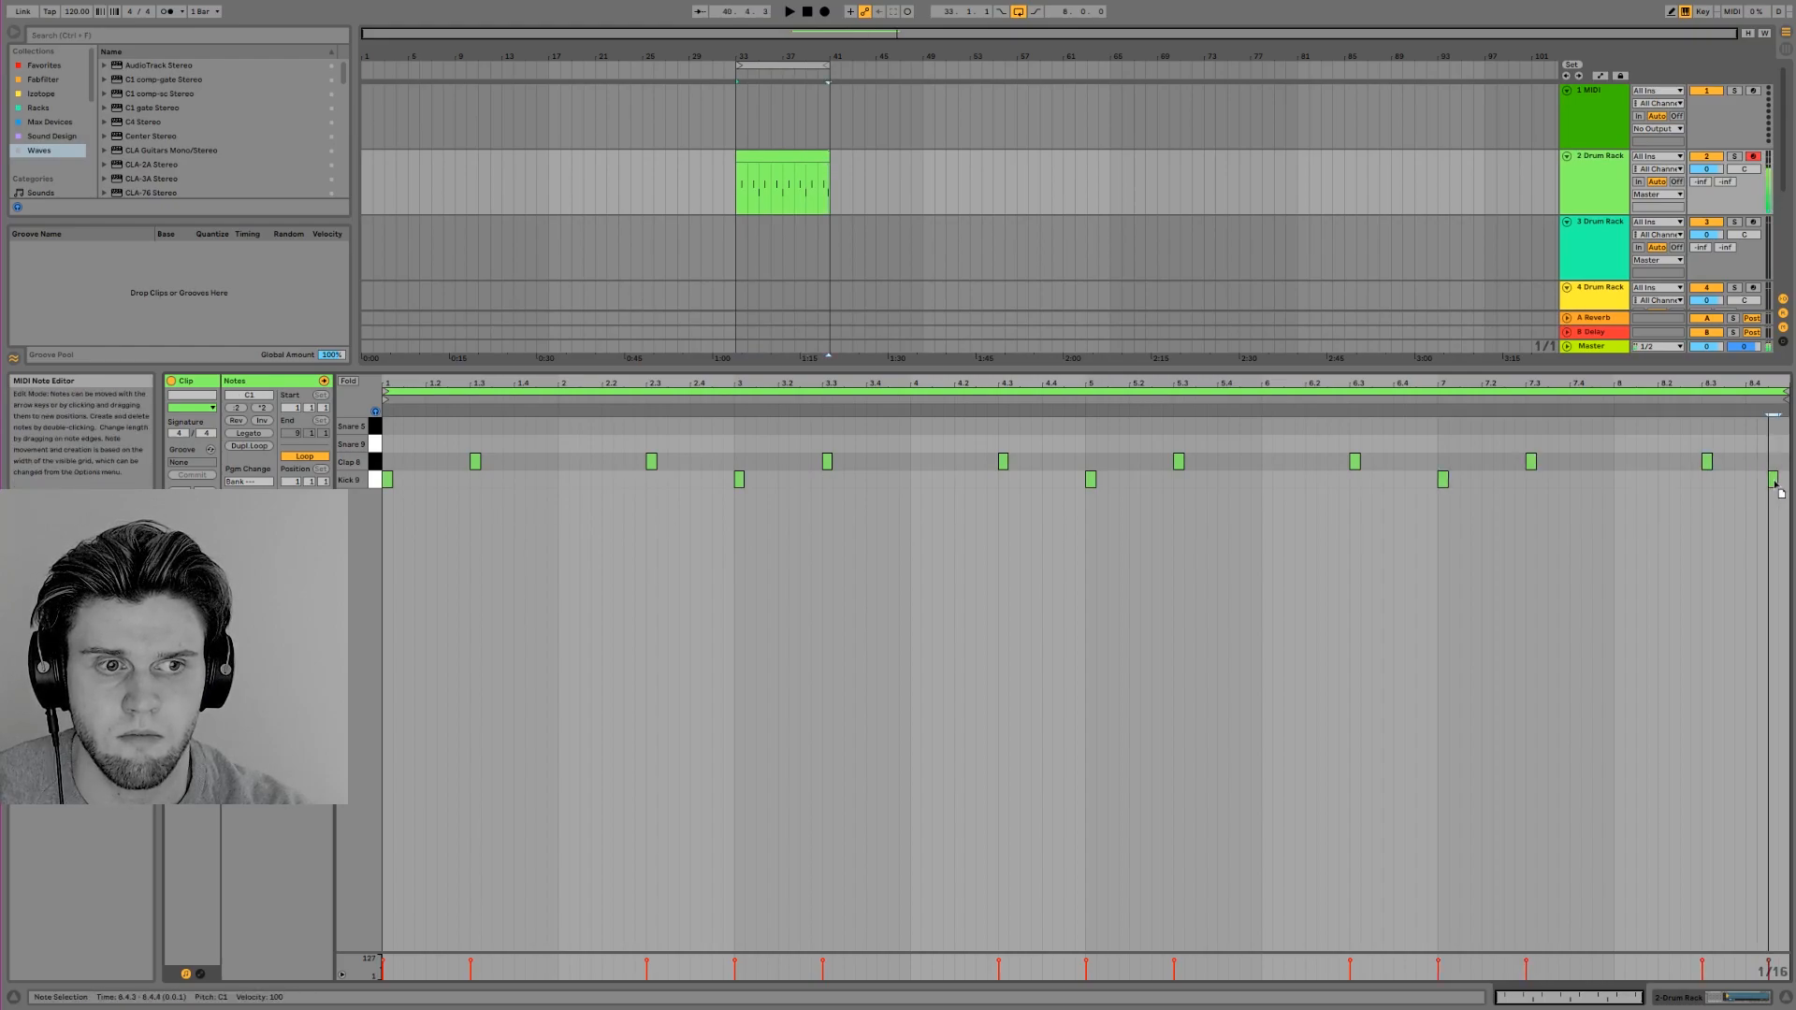
pyautogui.press('space')
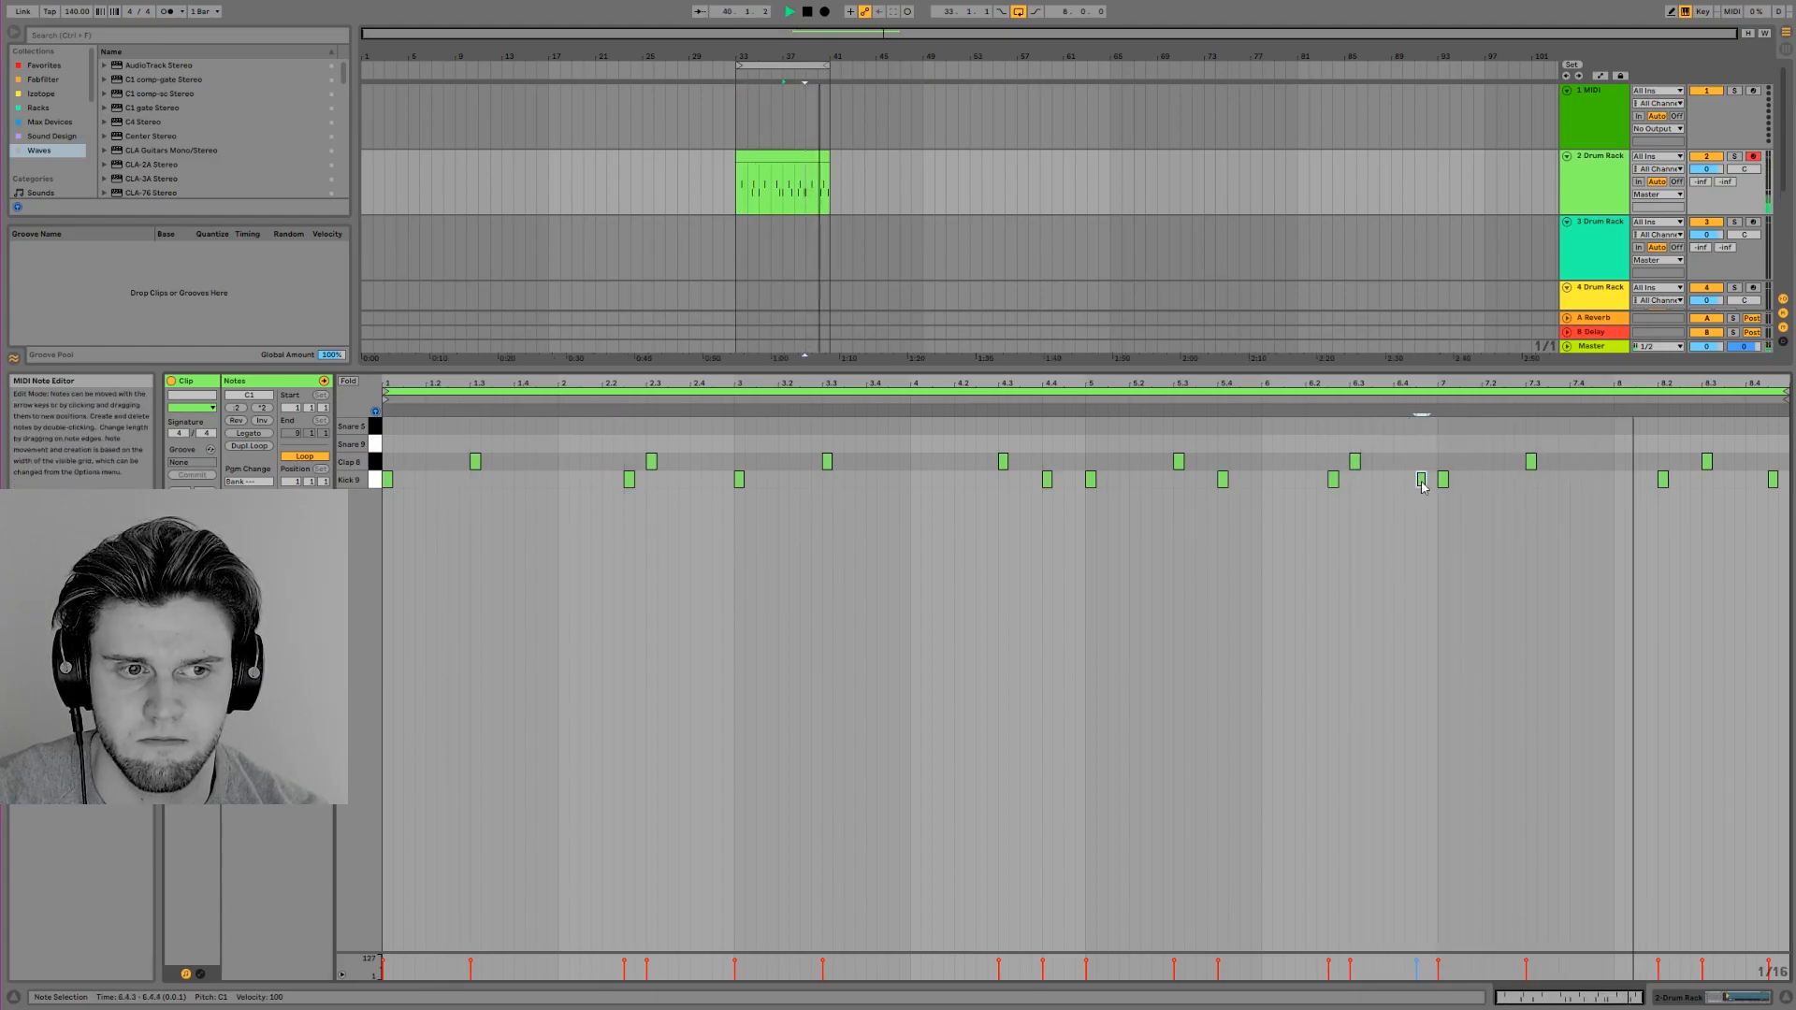
pyautogui.doubleClick(1752, 481)
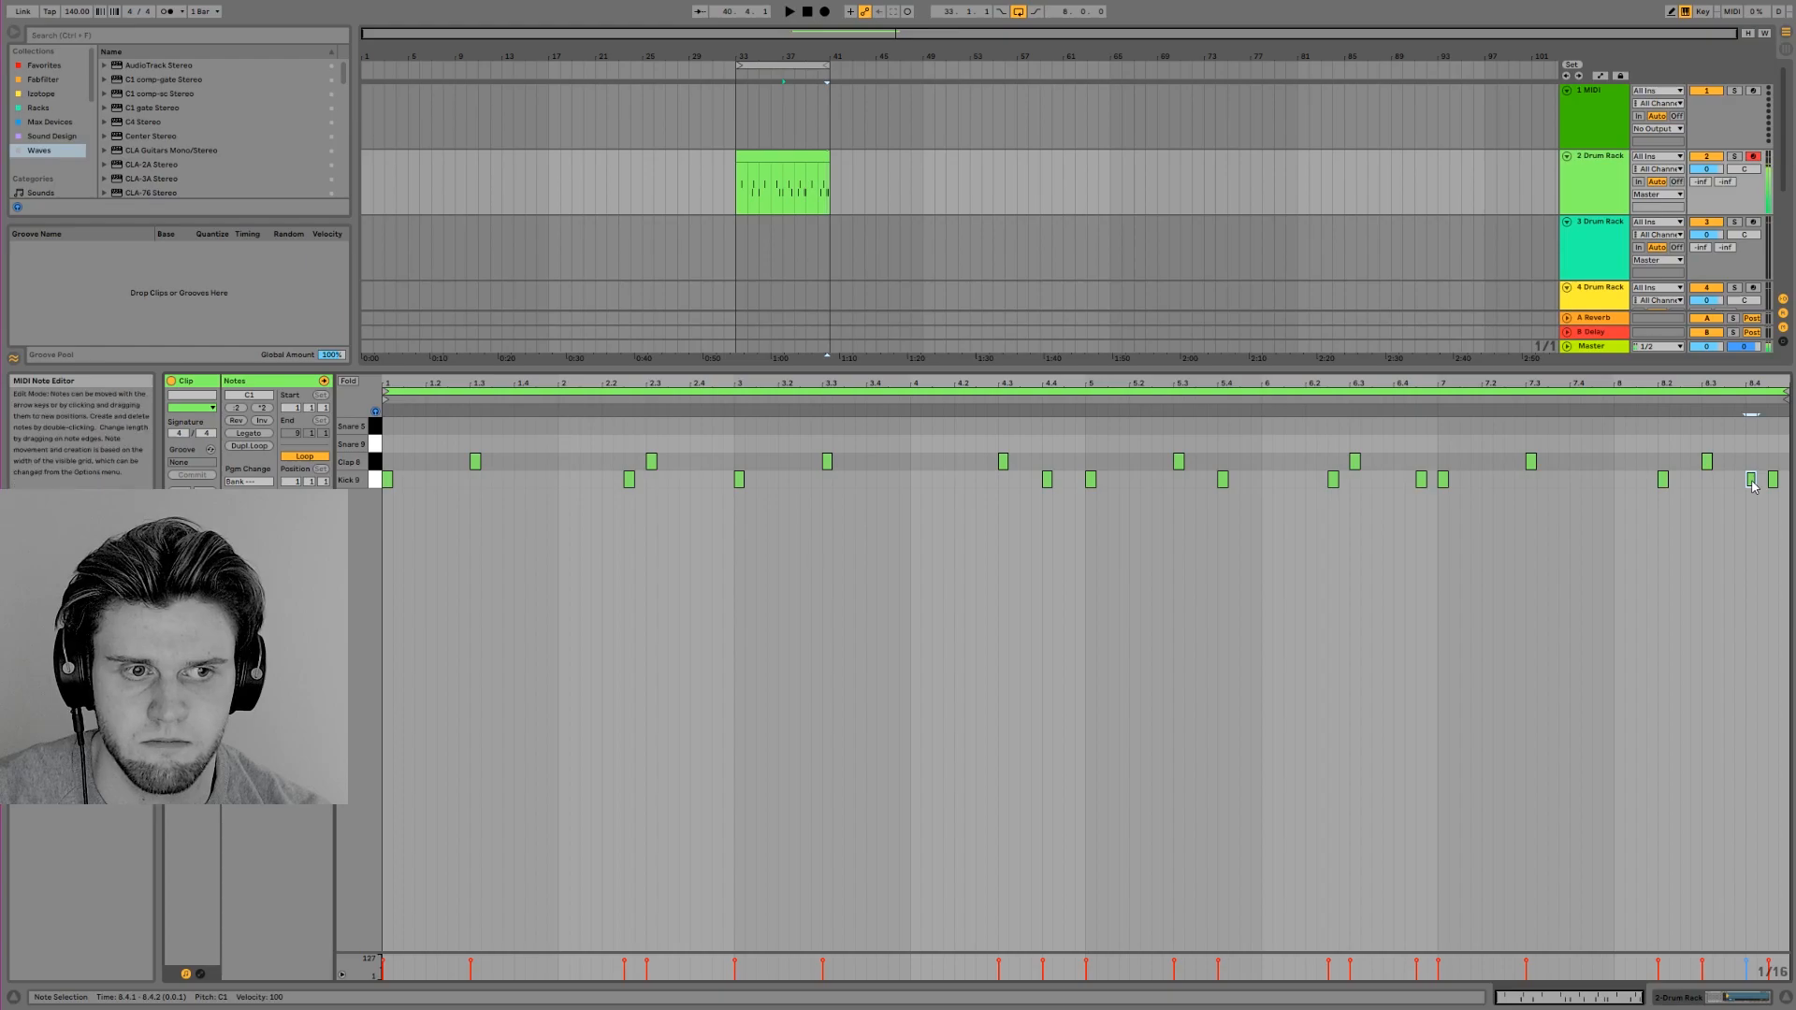
pyautogui.doubleClick(1762, 482)
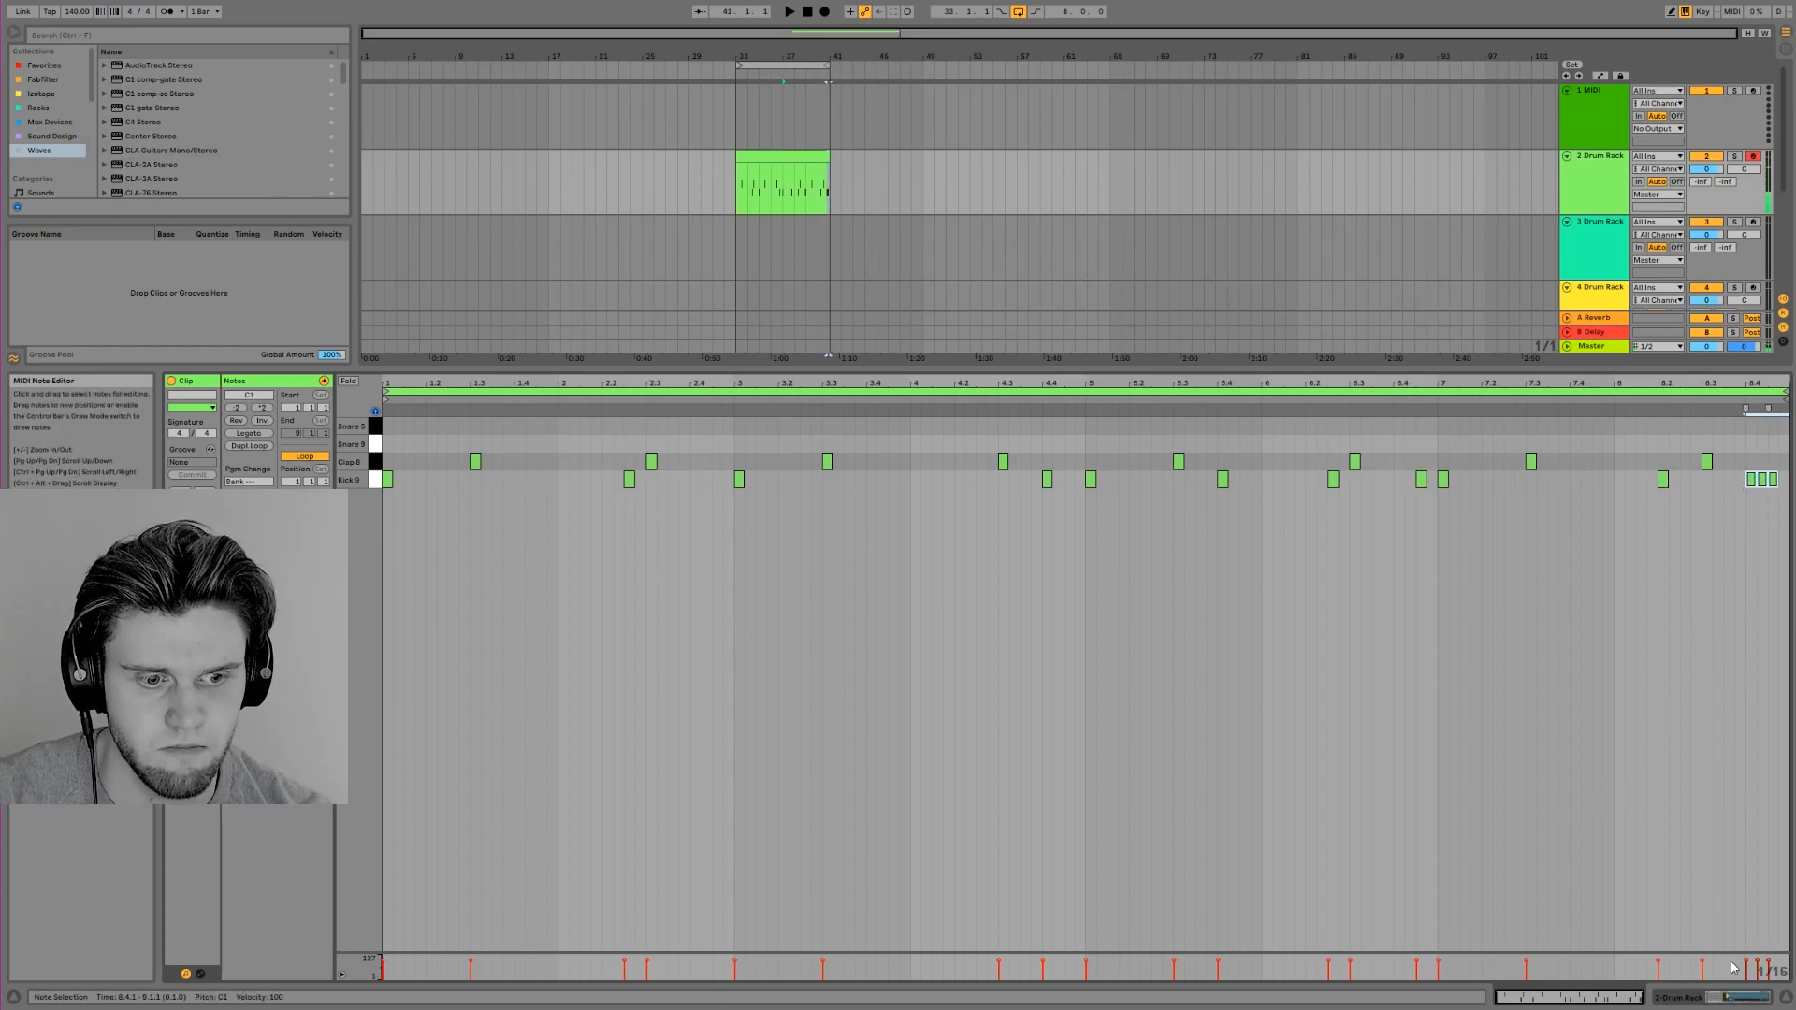
# Give the last three kicks rising velocities and shift them one sixteenth note later to the end of bar 8
pyautogui.moveTo(1734, 954); pyautogui.dragTo(1735, 861)
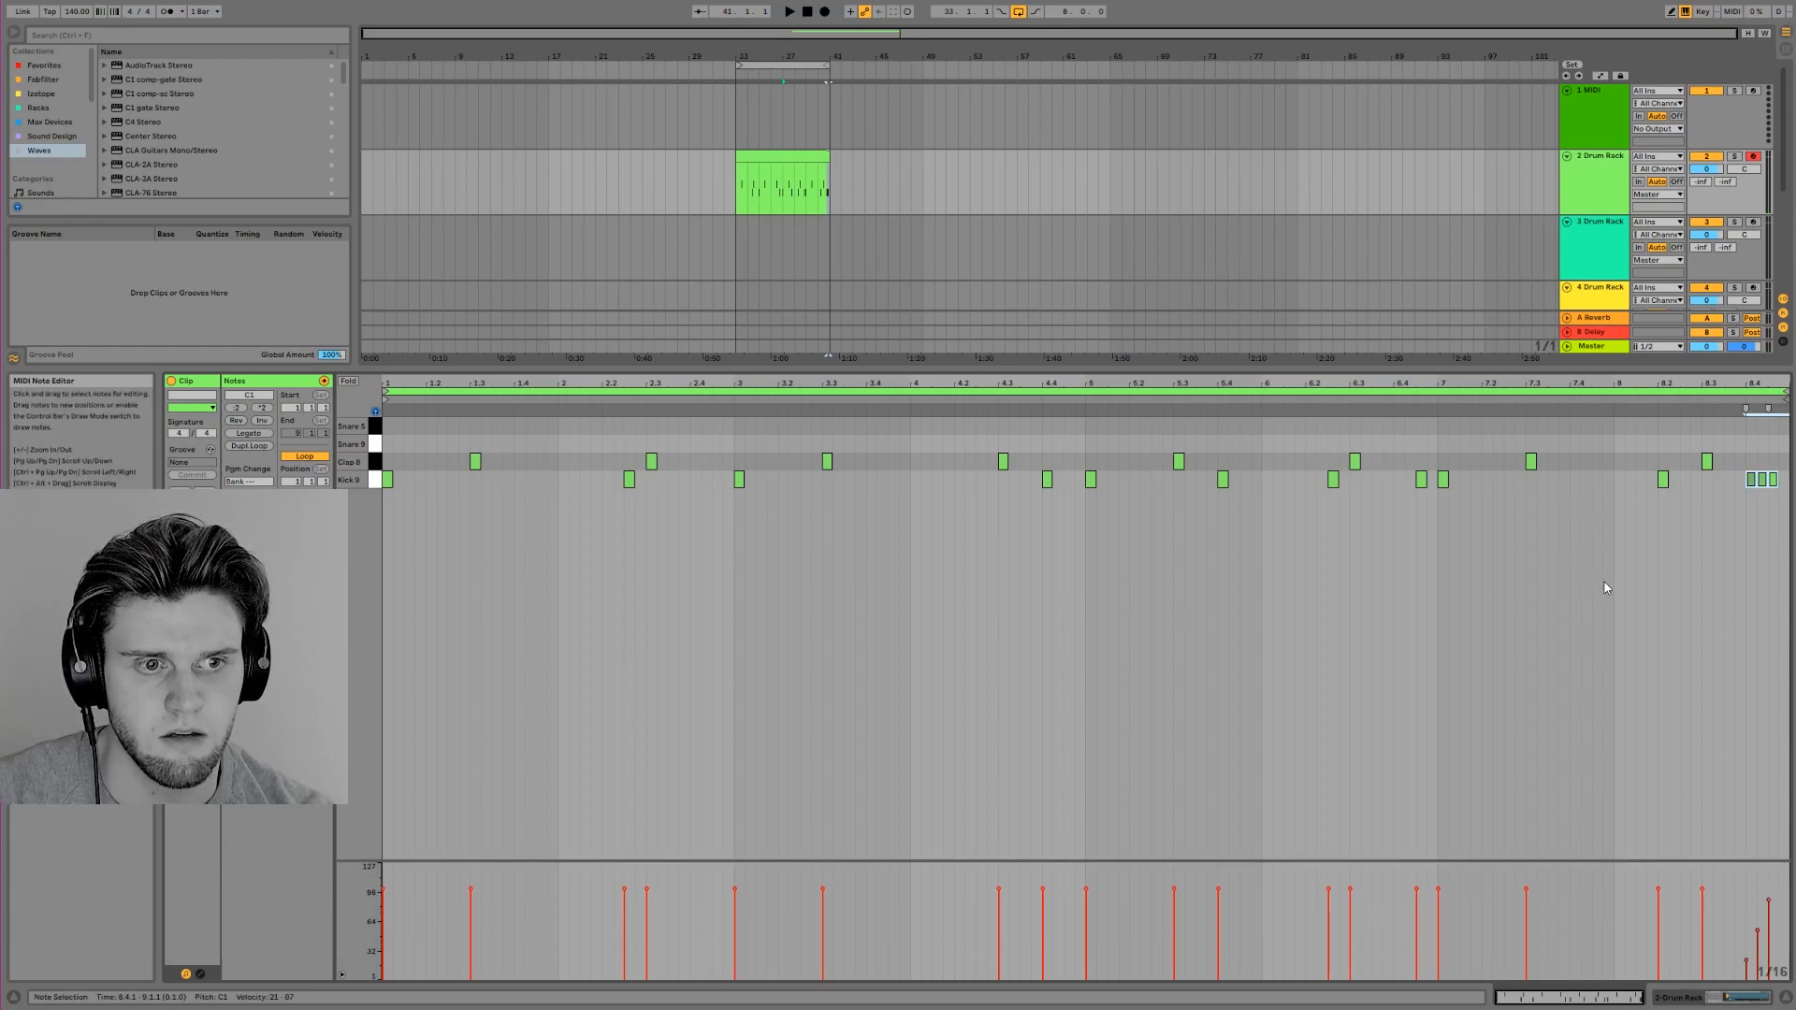
pyautogui.moveTo(1737, 508); pyautogui.dragTo(1791, 417)
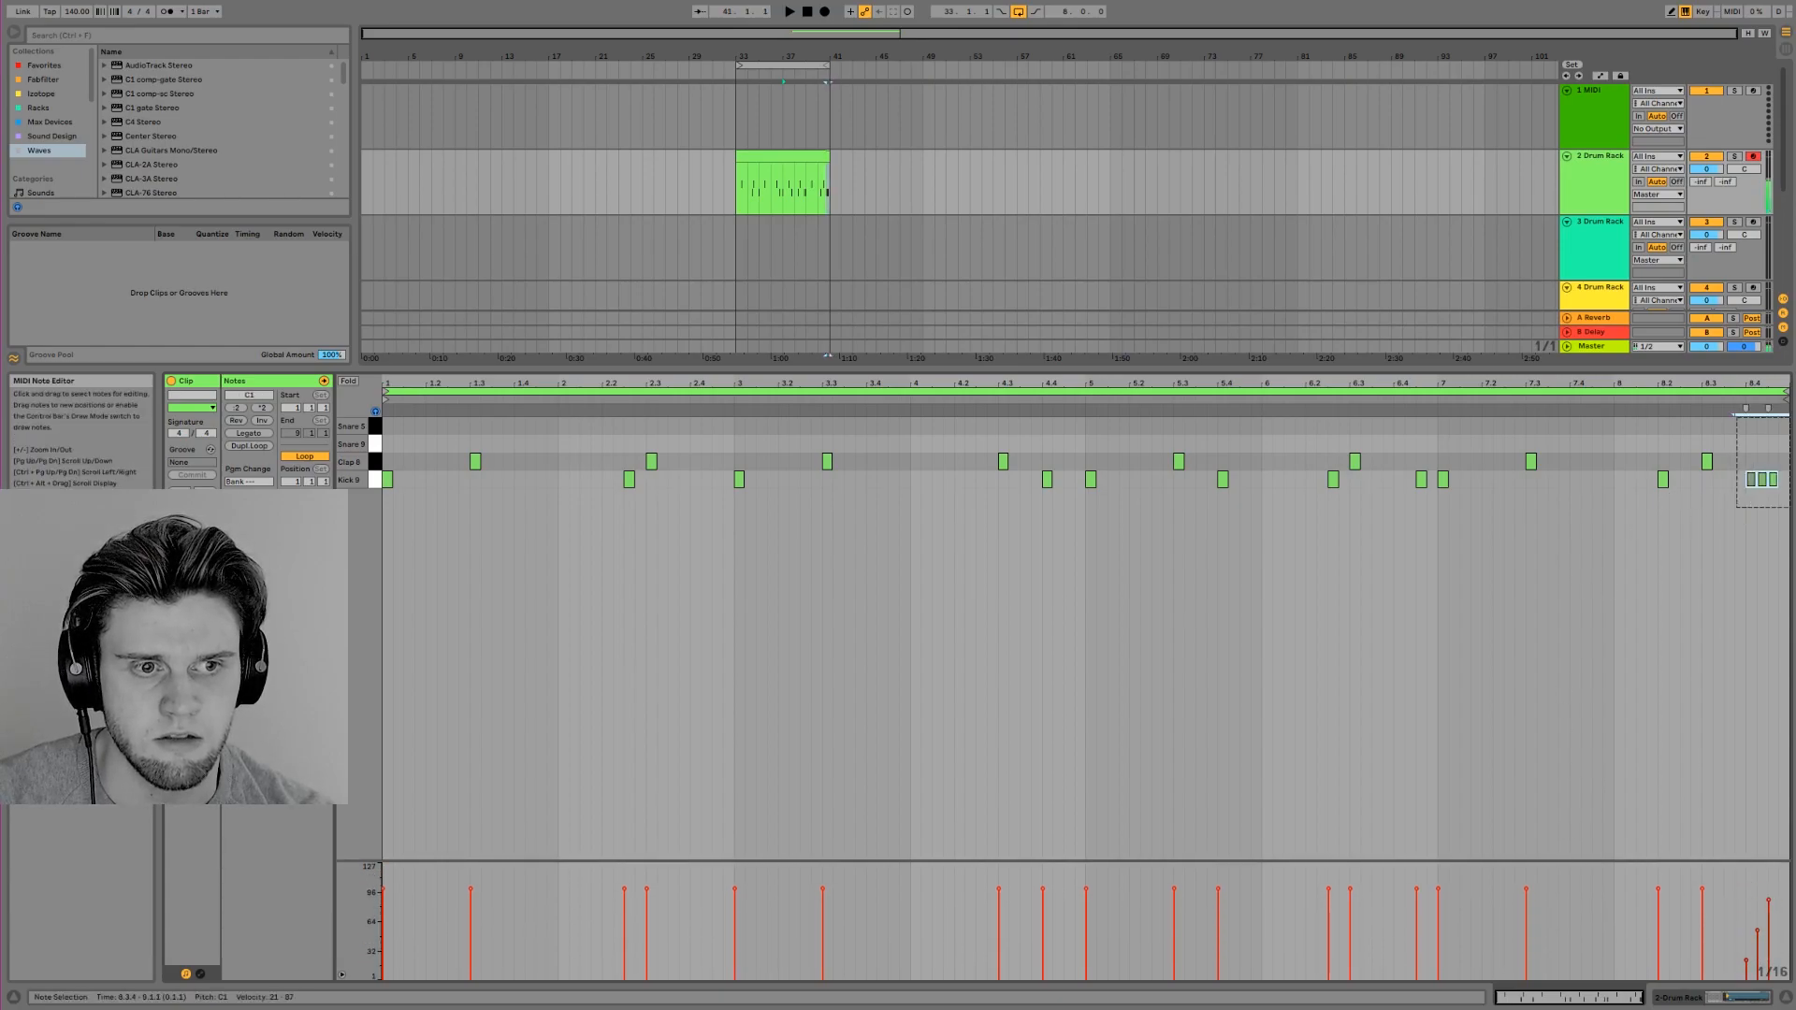
pyautogui.moveTo(1773, 481); pyautogui.dragTo(1785, 482)
pyautogui.click(1739, 582)
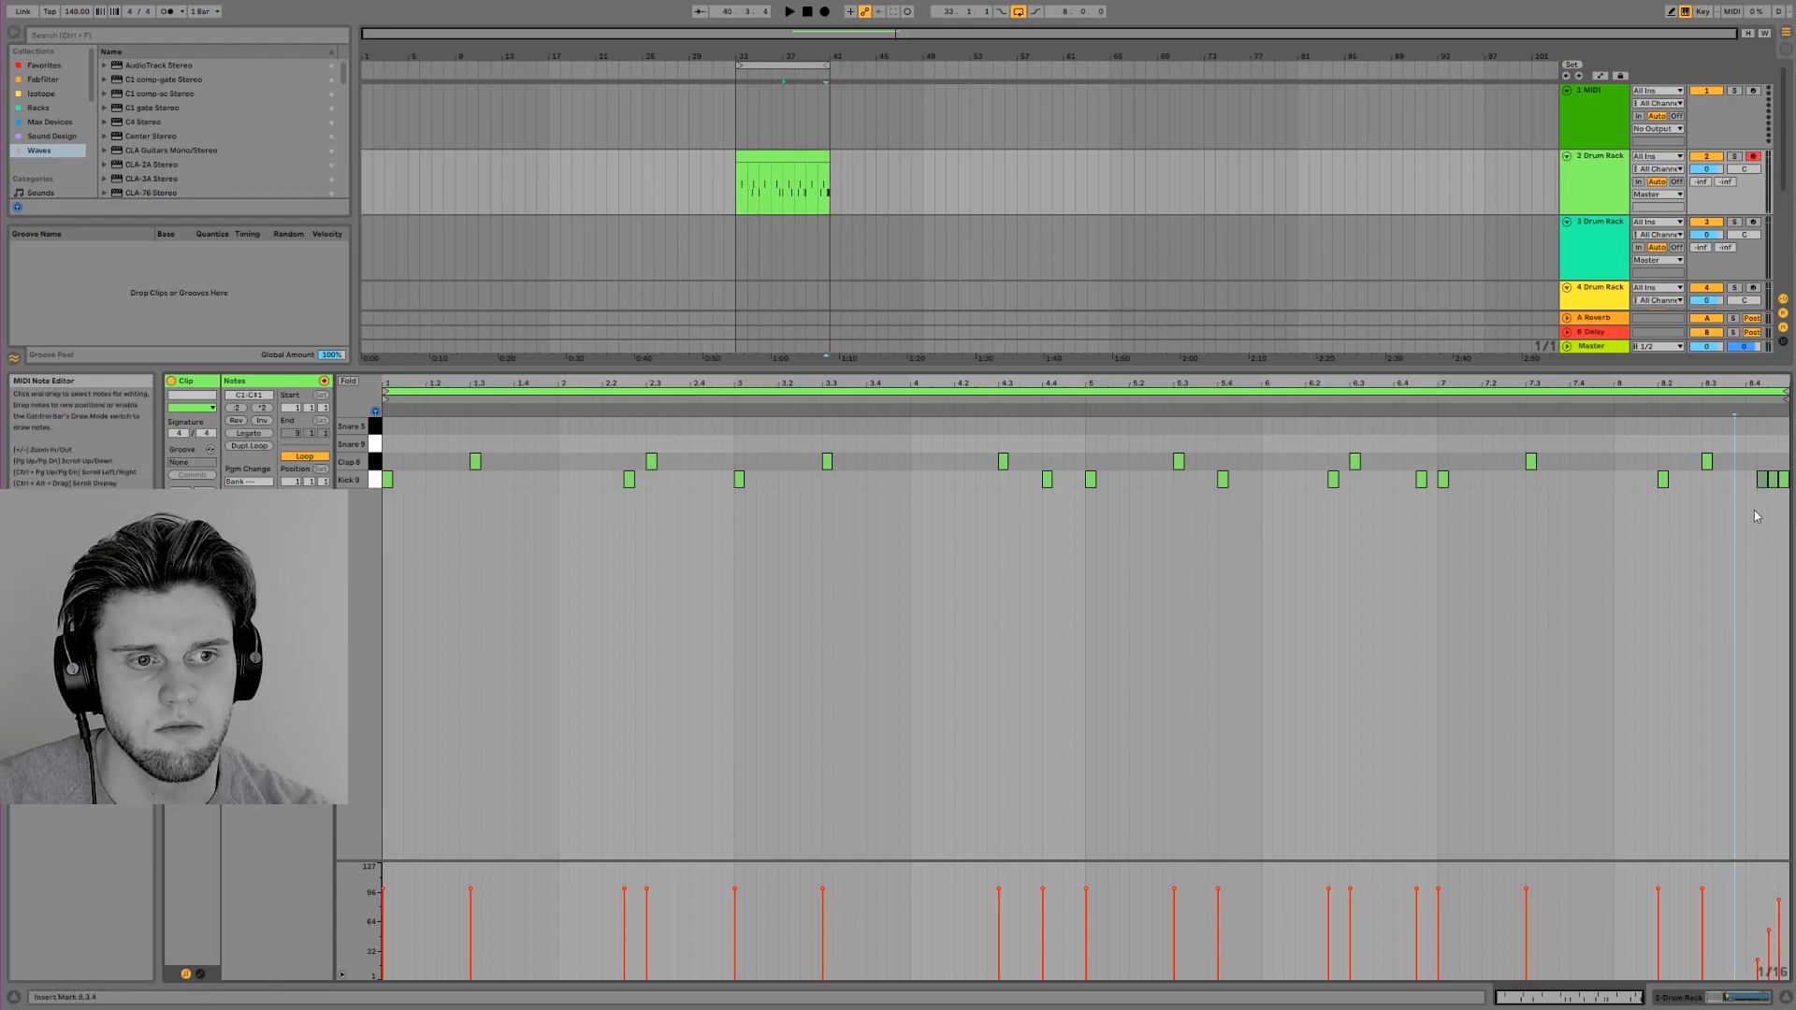
# Try a three-note sixteenth snare roll on the topmost snare row at 7.4.2, 7.4.3 and 7.4.4, and play it
pyautogui.doubleClick(1585, 425)
pyautogui.doubleClick(1596, 426)
pyautogui.doubleClick(1608, 426)
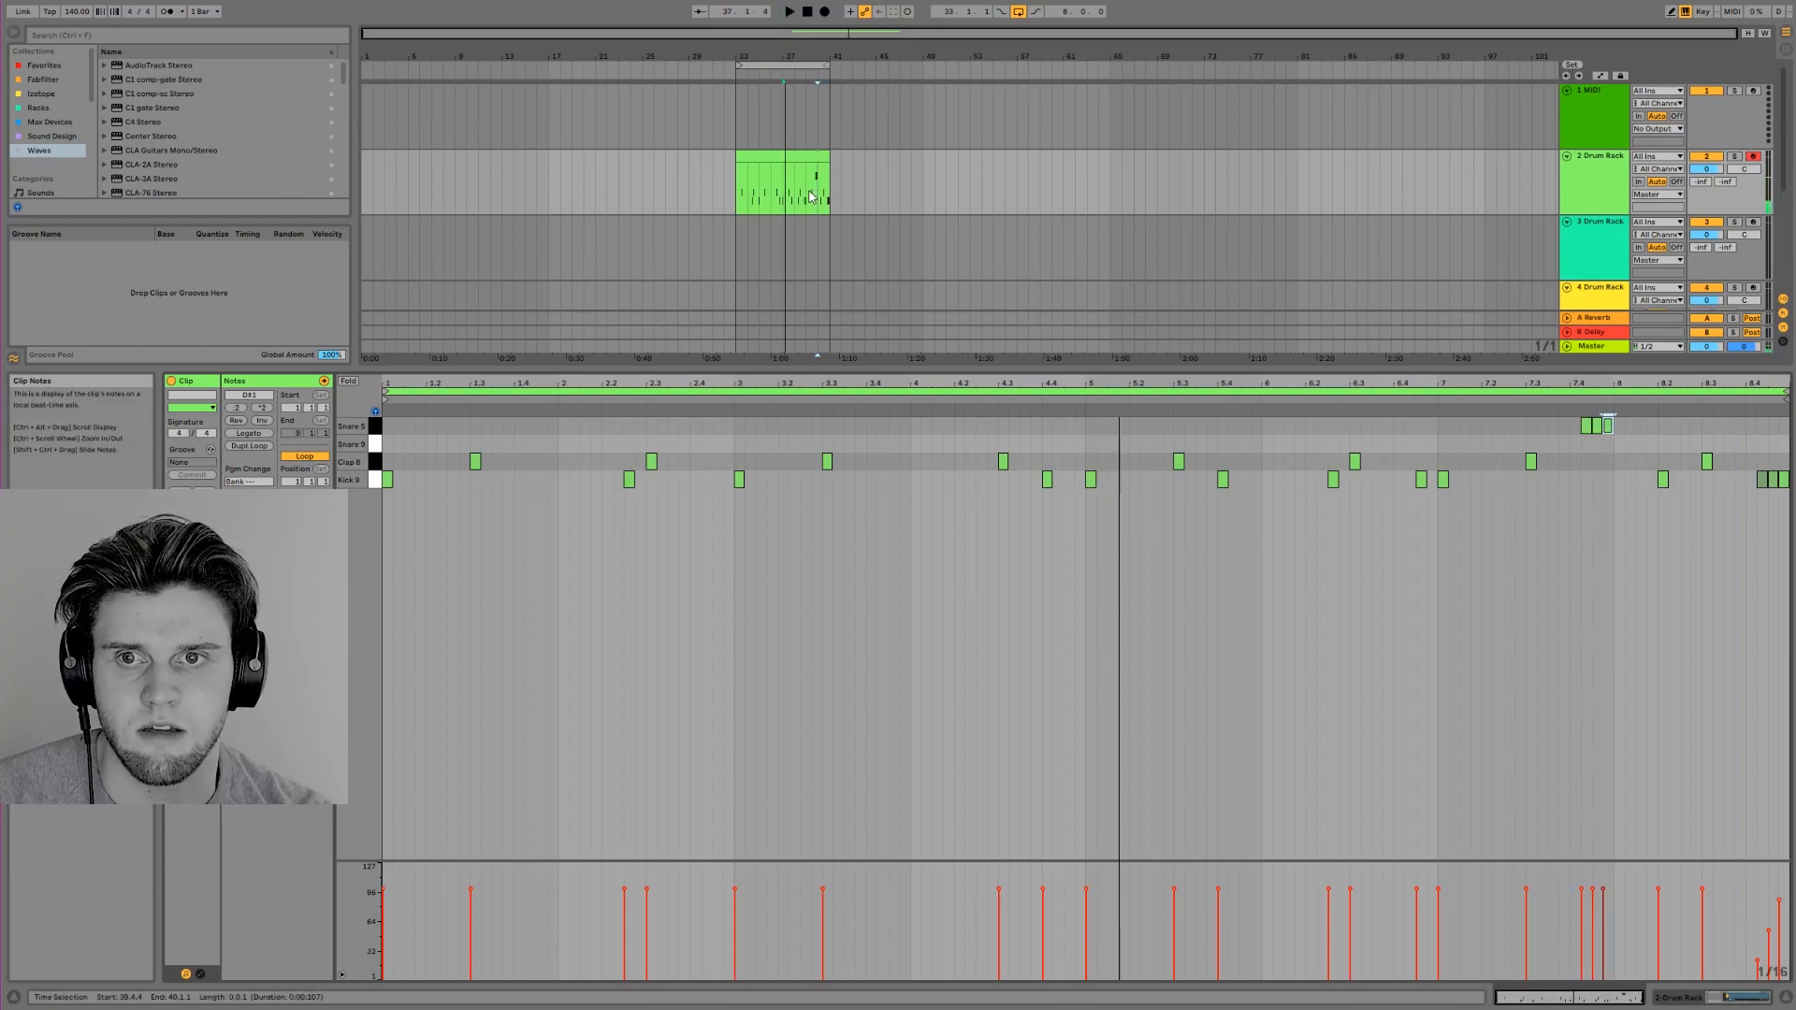
pyautogui.press('space')
pyautogui.press('space')
# Ramp the velocities of the three snare roll notes upward from 38 to 102
pyautogui.moveTo(1582, 455); pyautogui.dragTo(1623, 424)
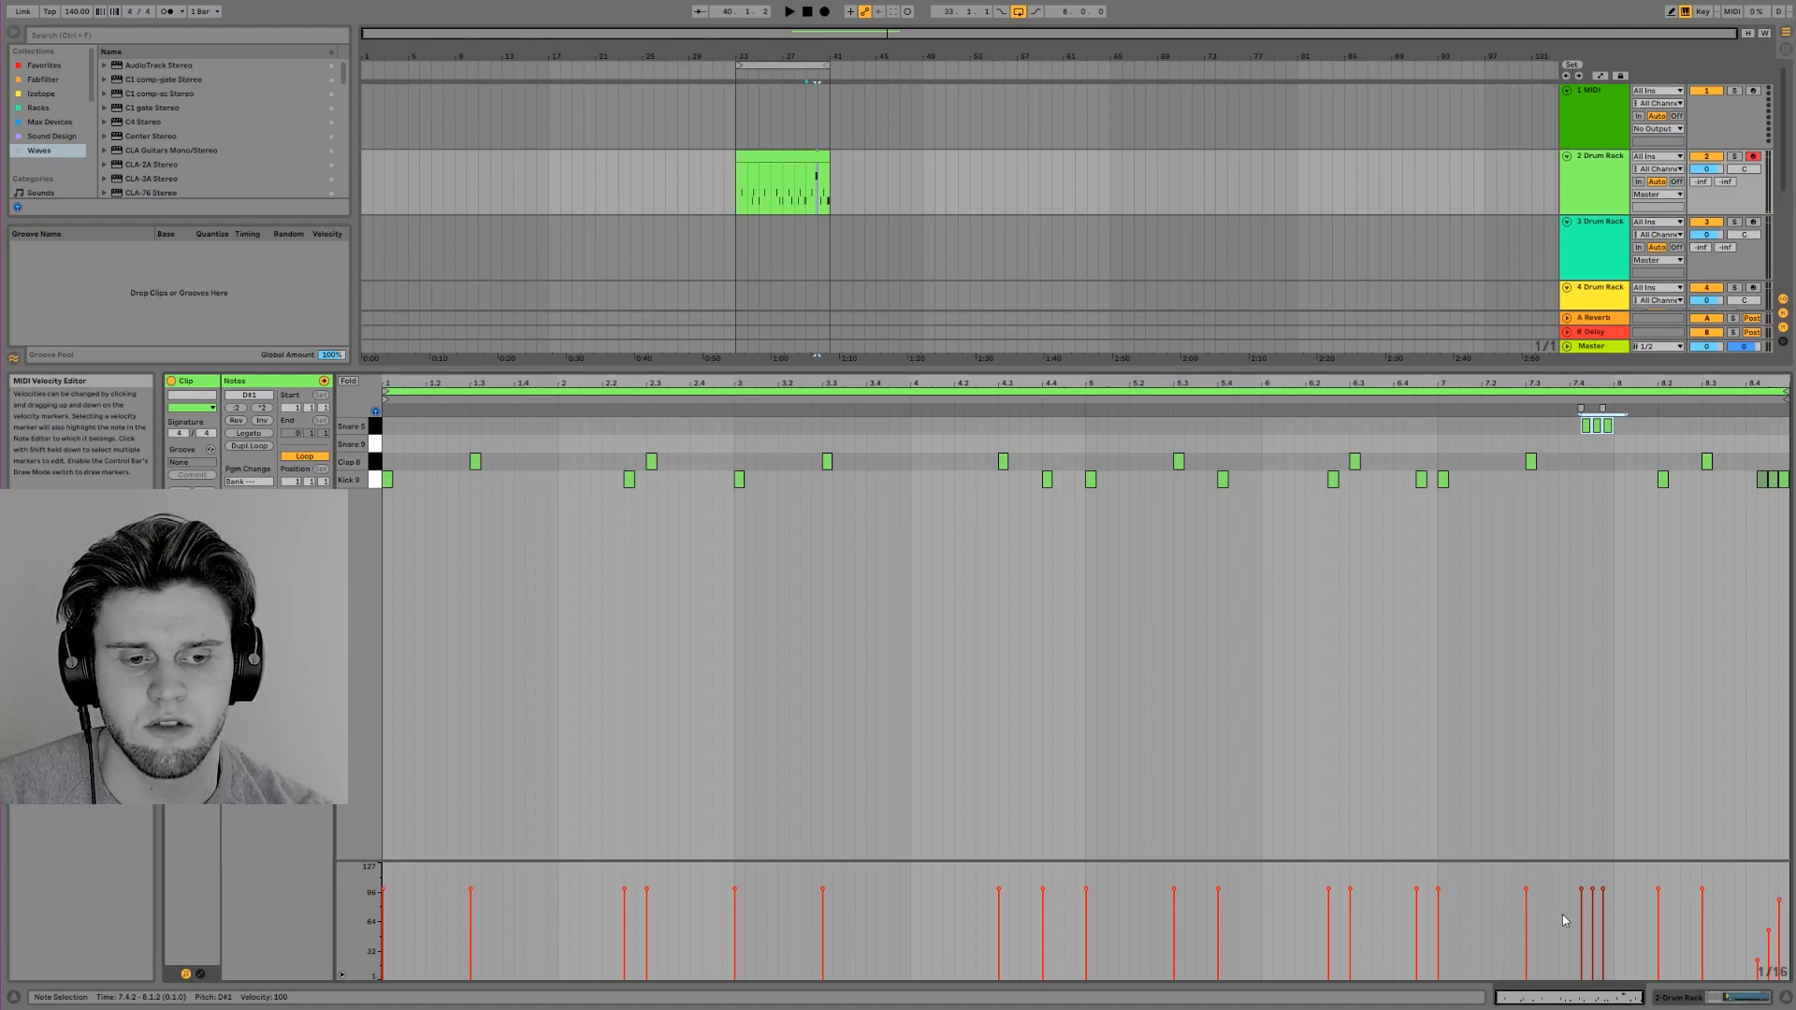
pyautogui.moveTo(1579, 956); pyautogui.dragTo(1614, 898)
pyautogui.click(1578, 932)
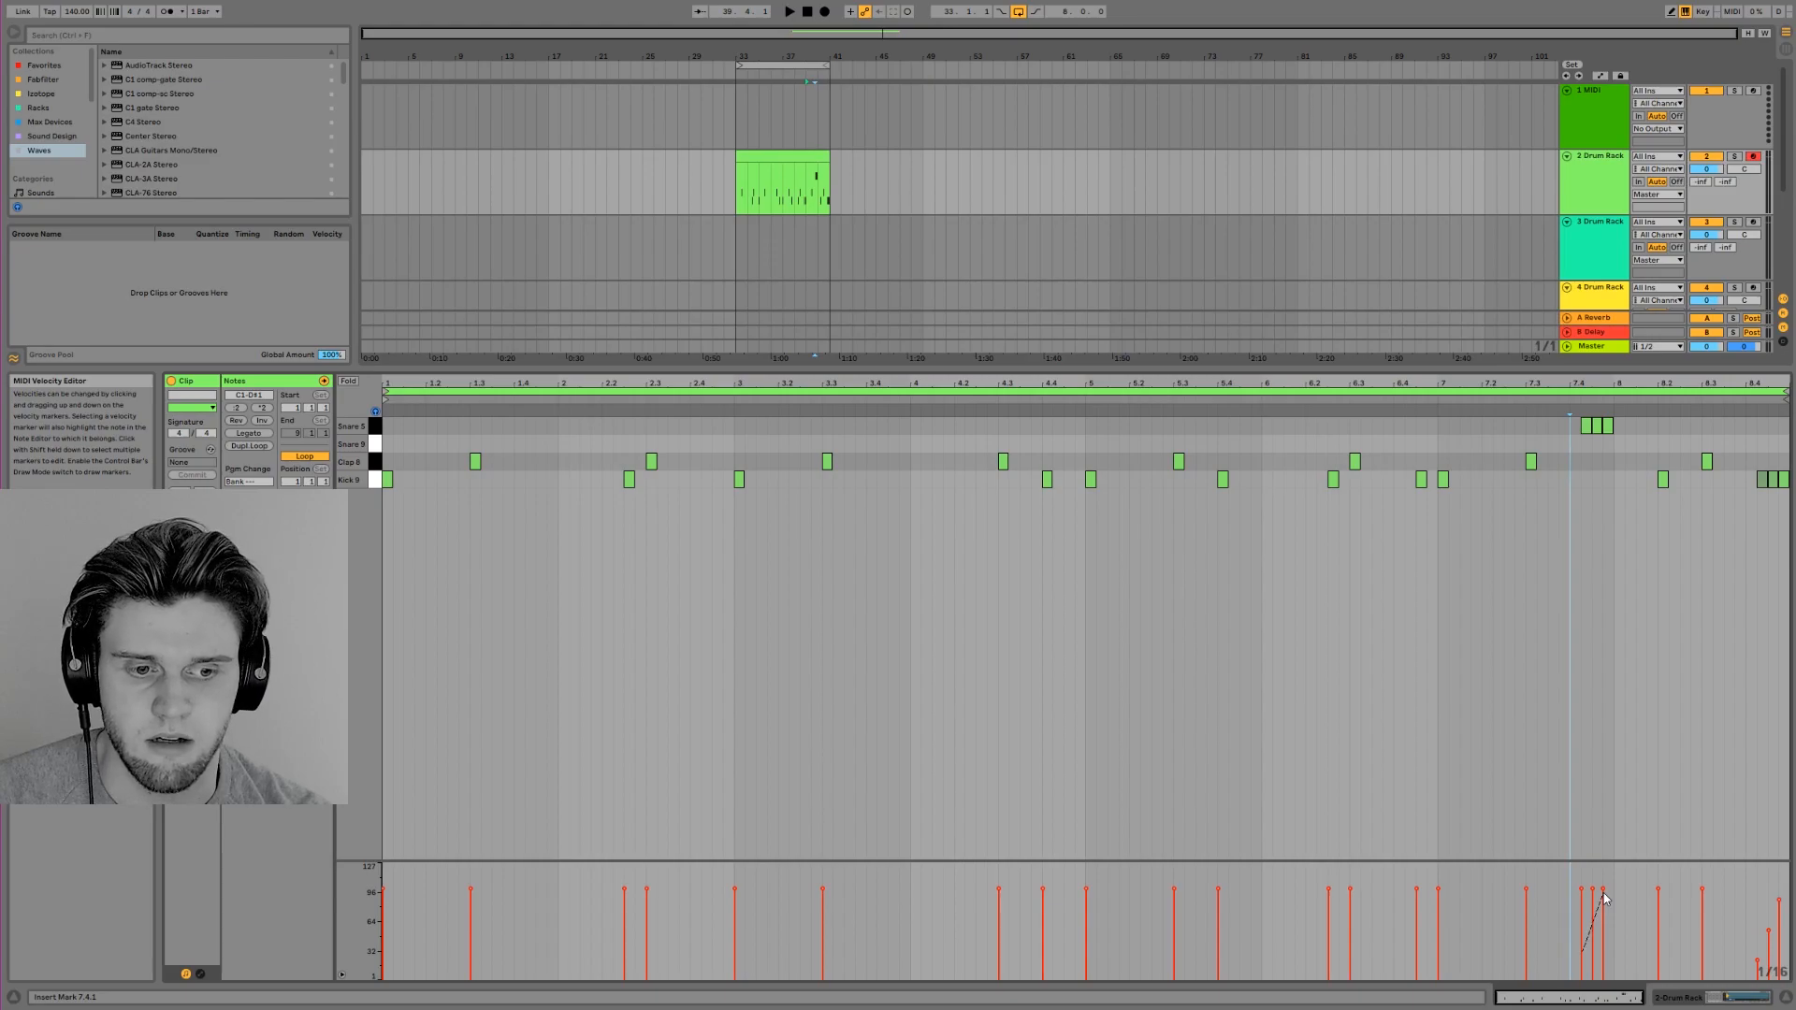
pyautogui.moveTo(1570, 417); pyautogui.dragTo(1672, 488)
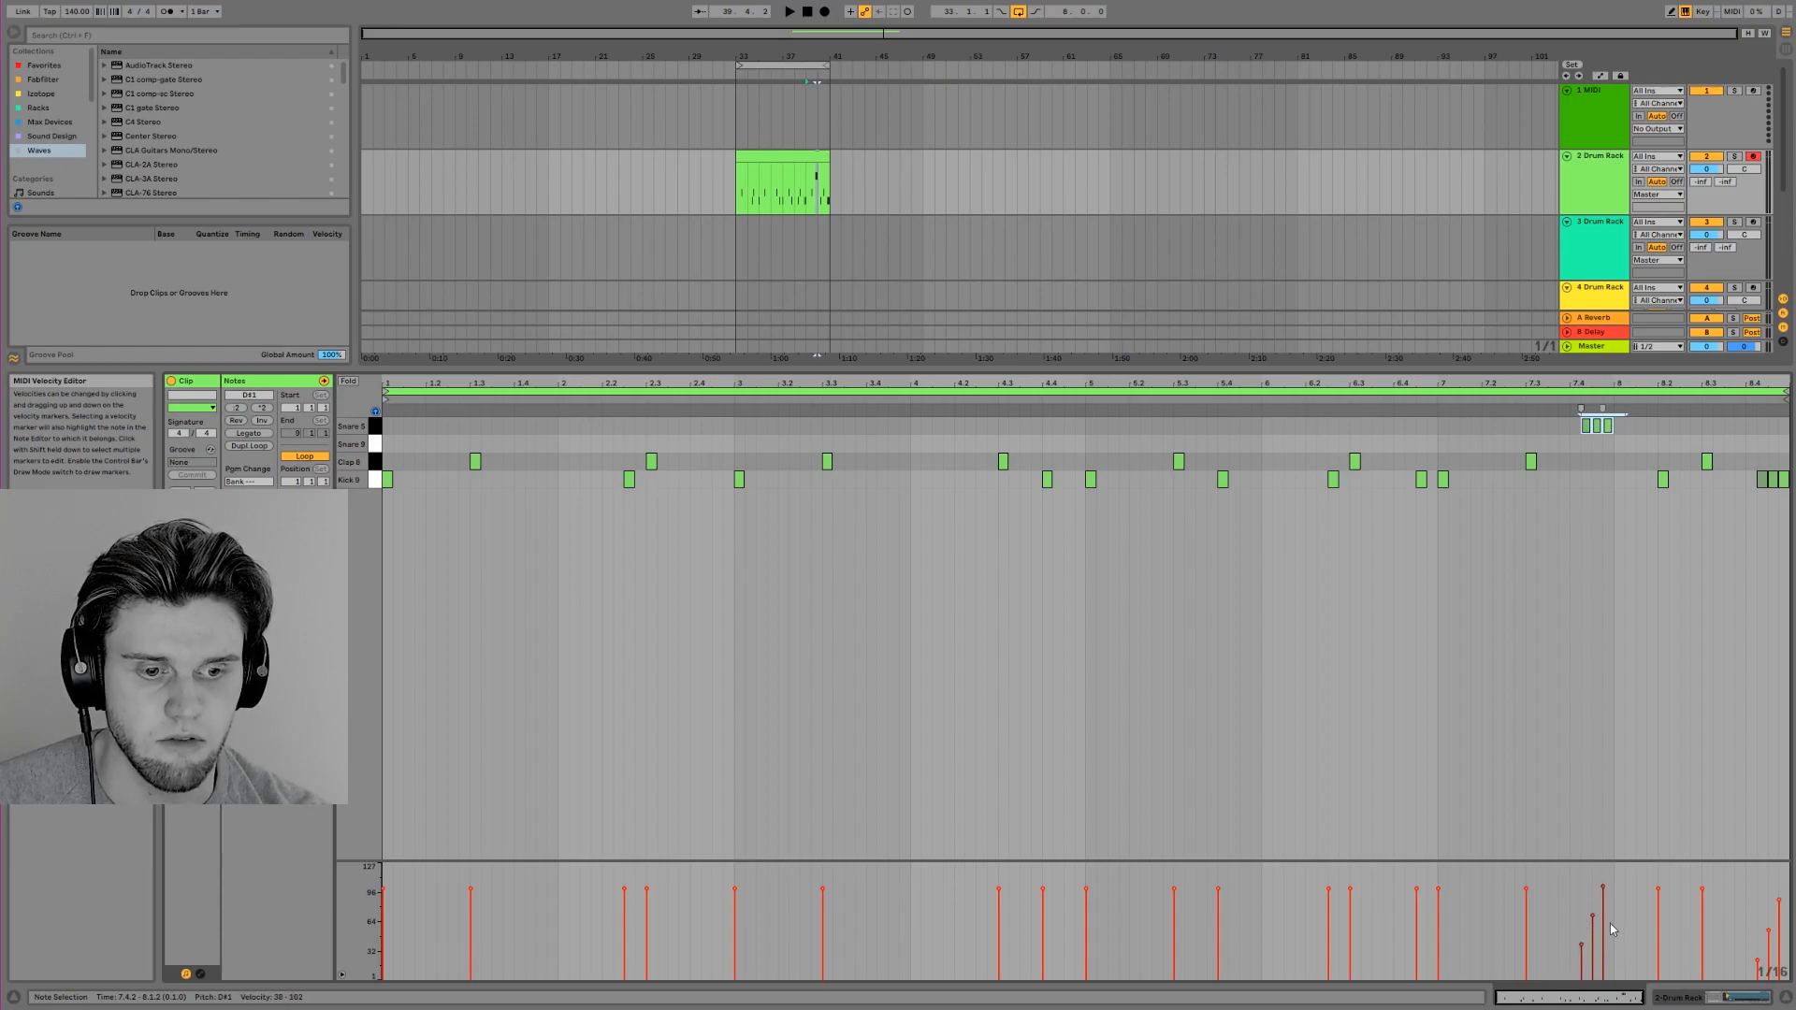
# Listen to the snare roll in bar 7 and delete its three notes
pyautogui.press('space')
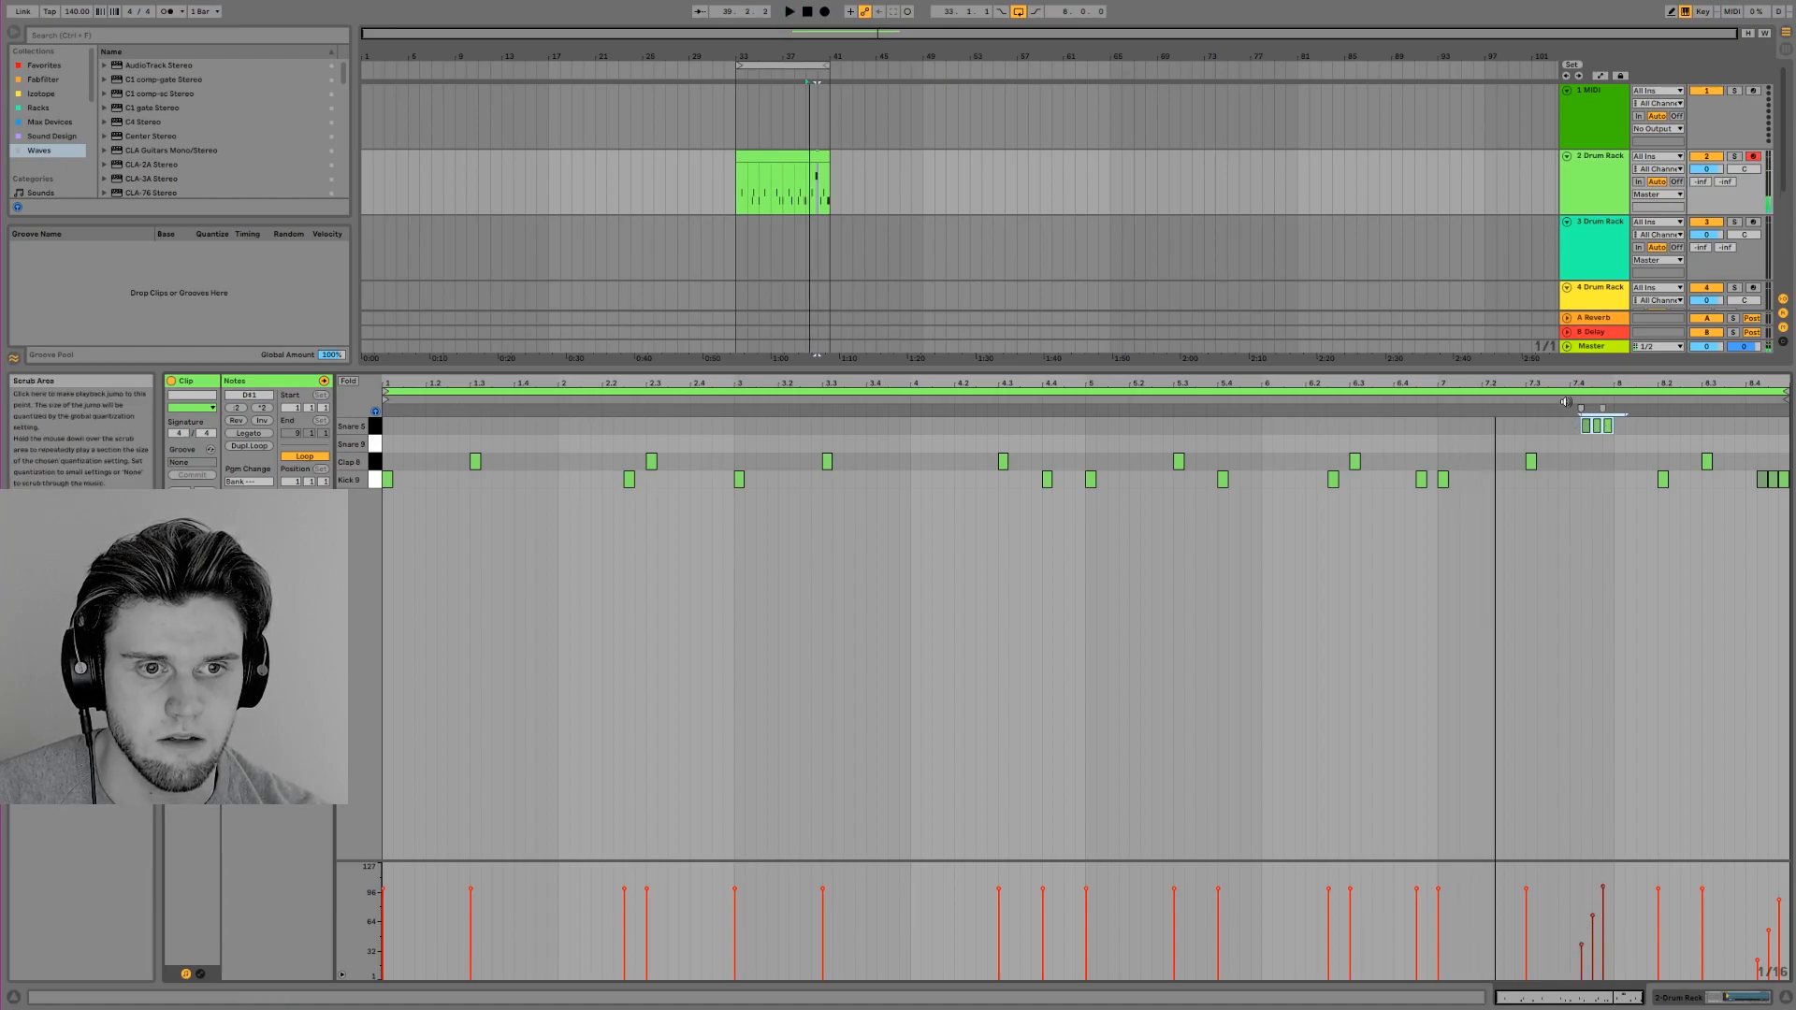
pyautogui.moveTo(1628, 428); pyautogui.dragTo(1546, 433)
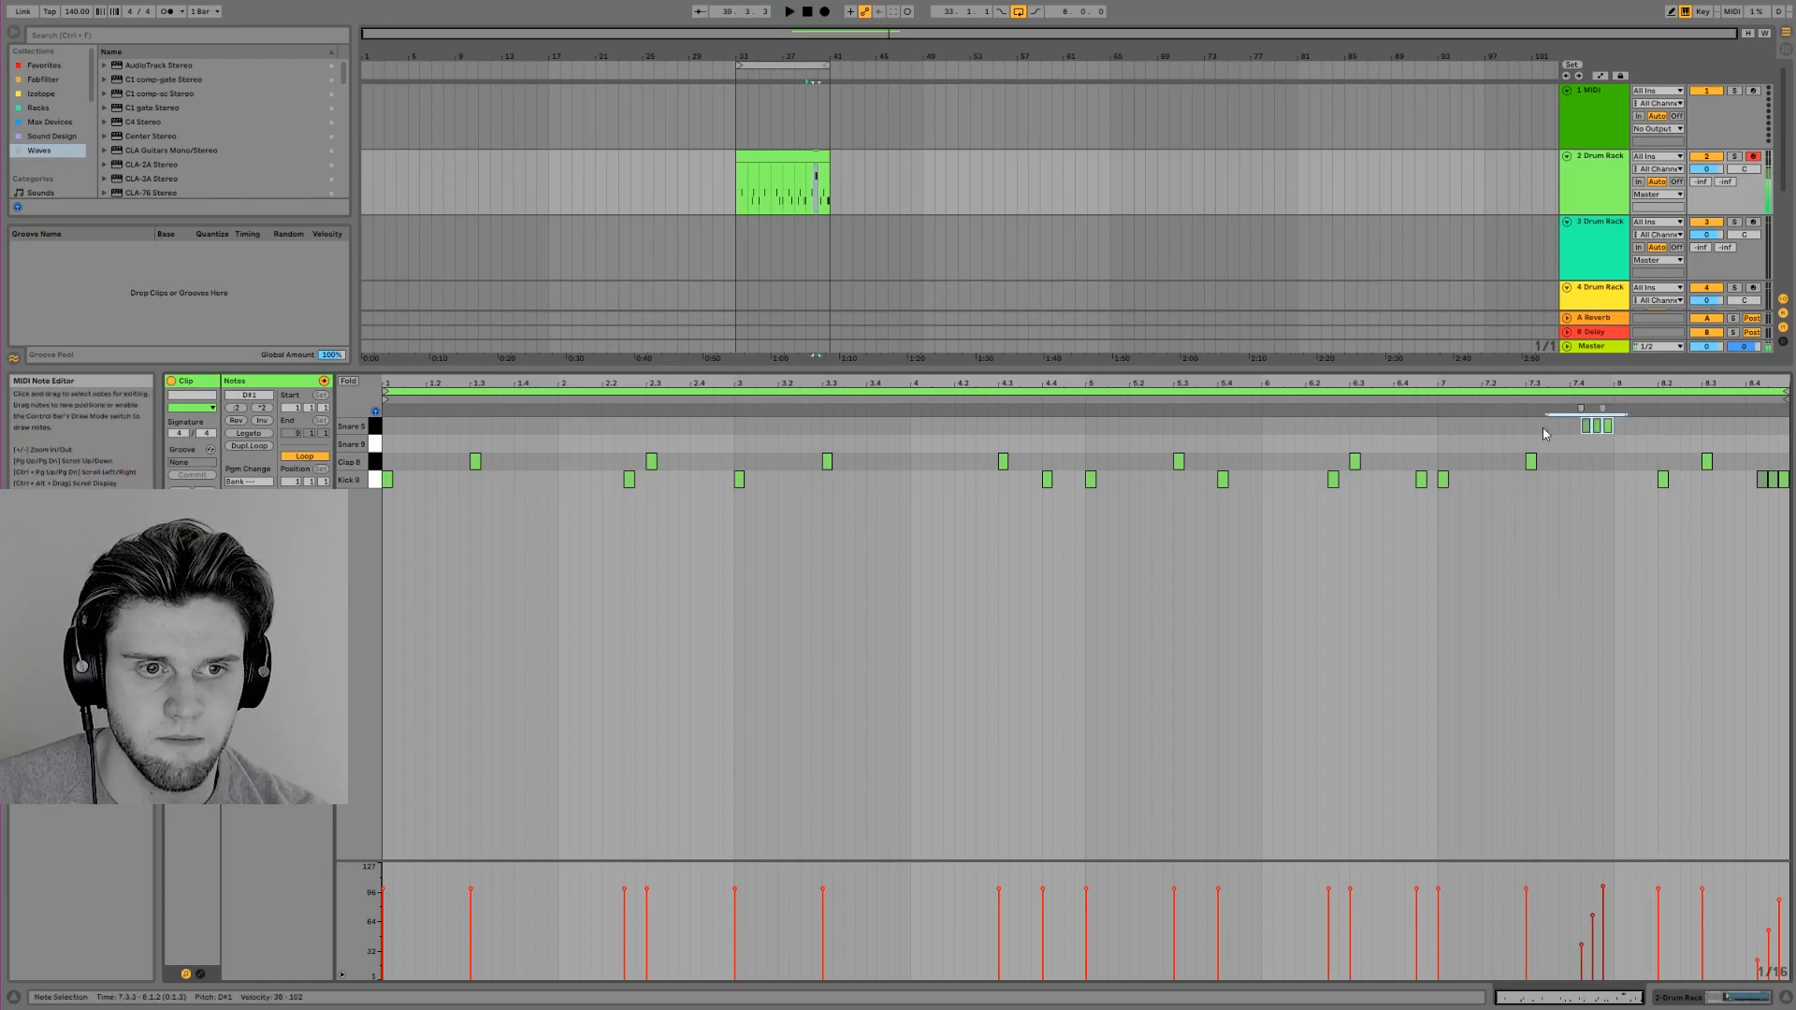
pyautogui.press('Delete')
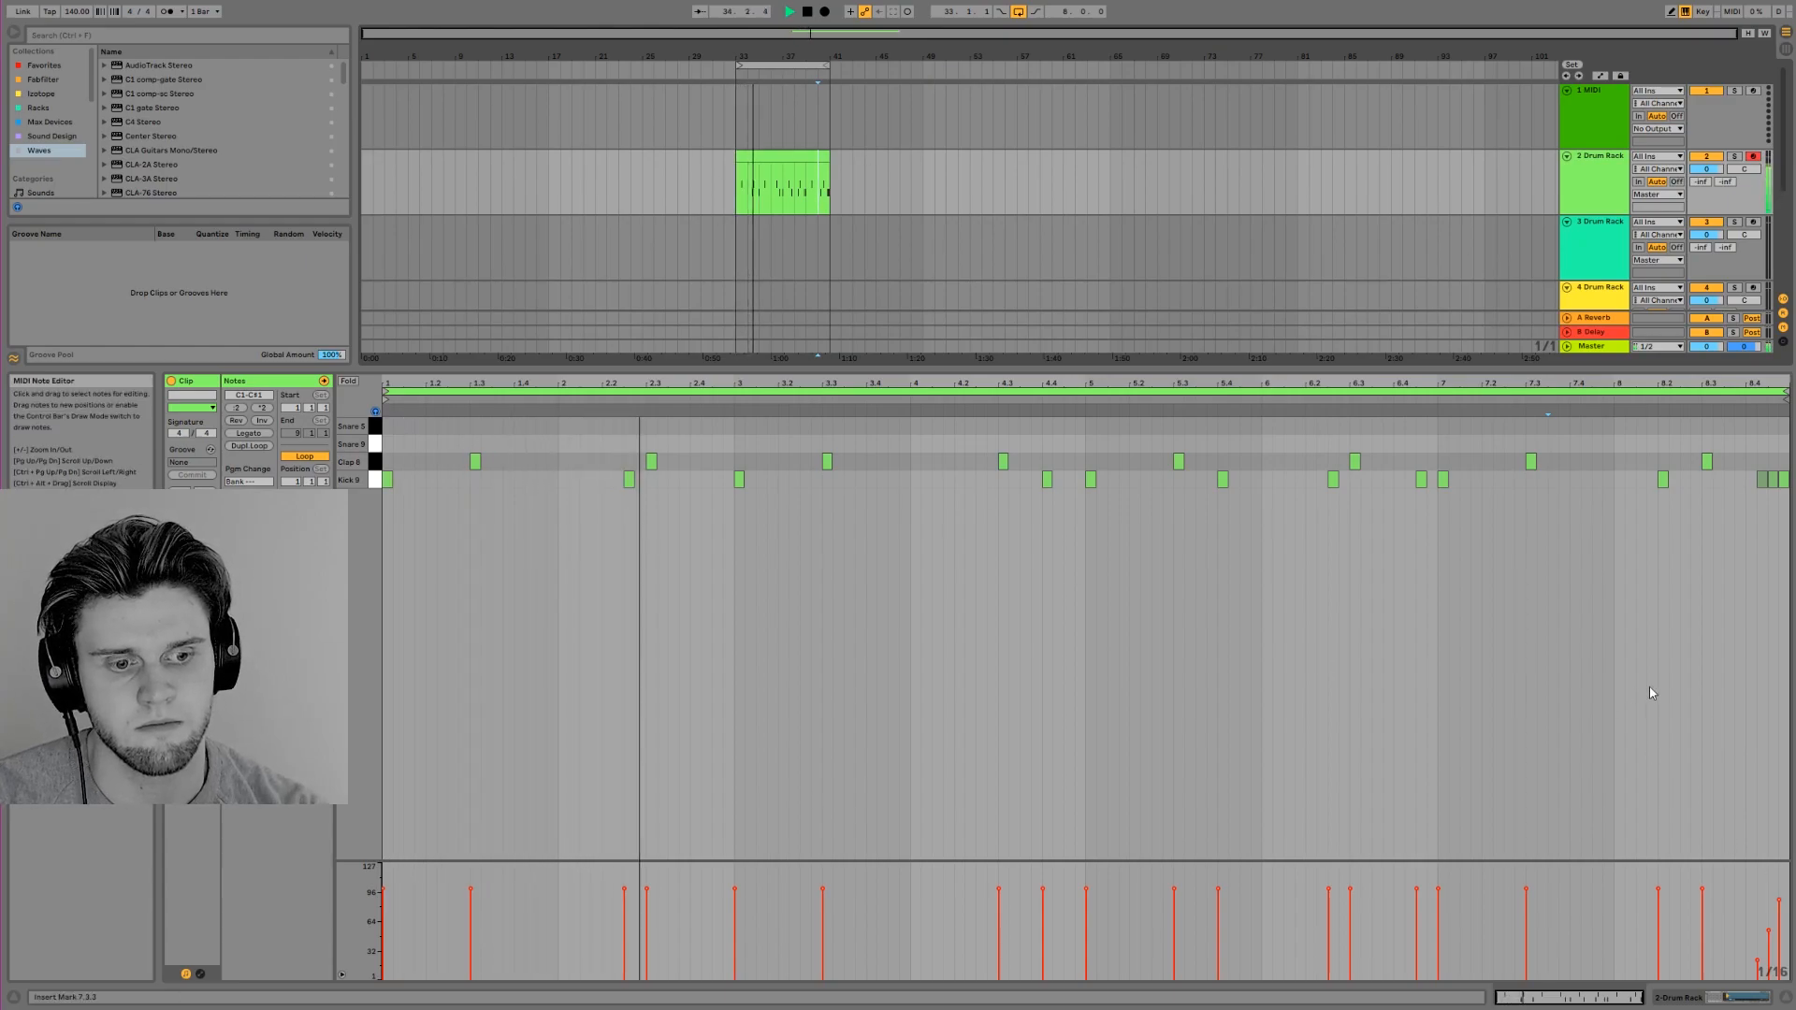
# Hide the note editor and view the device chains of the Drum Racks on tracks 2 and 3
pyautogui.click(1786, 1002)
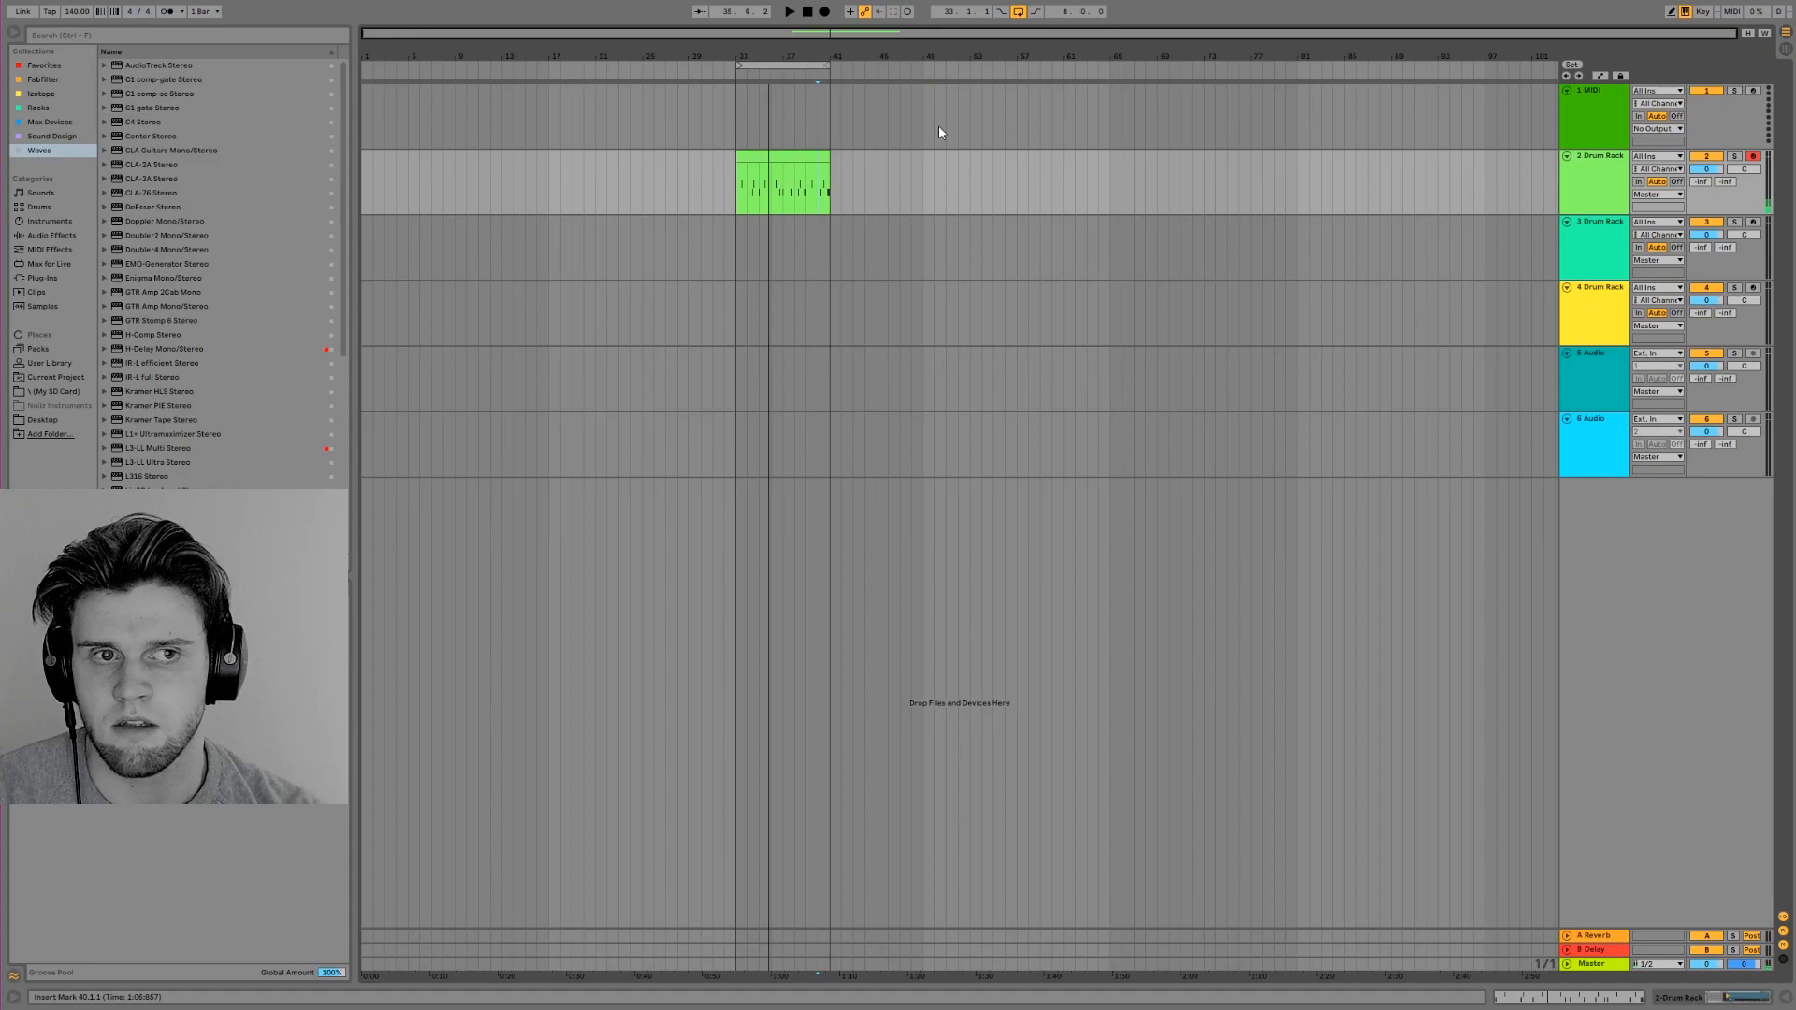
pyautogui.doubleClick(1614, 176)
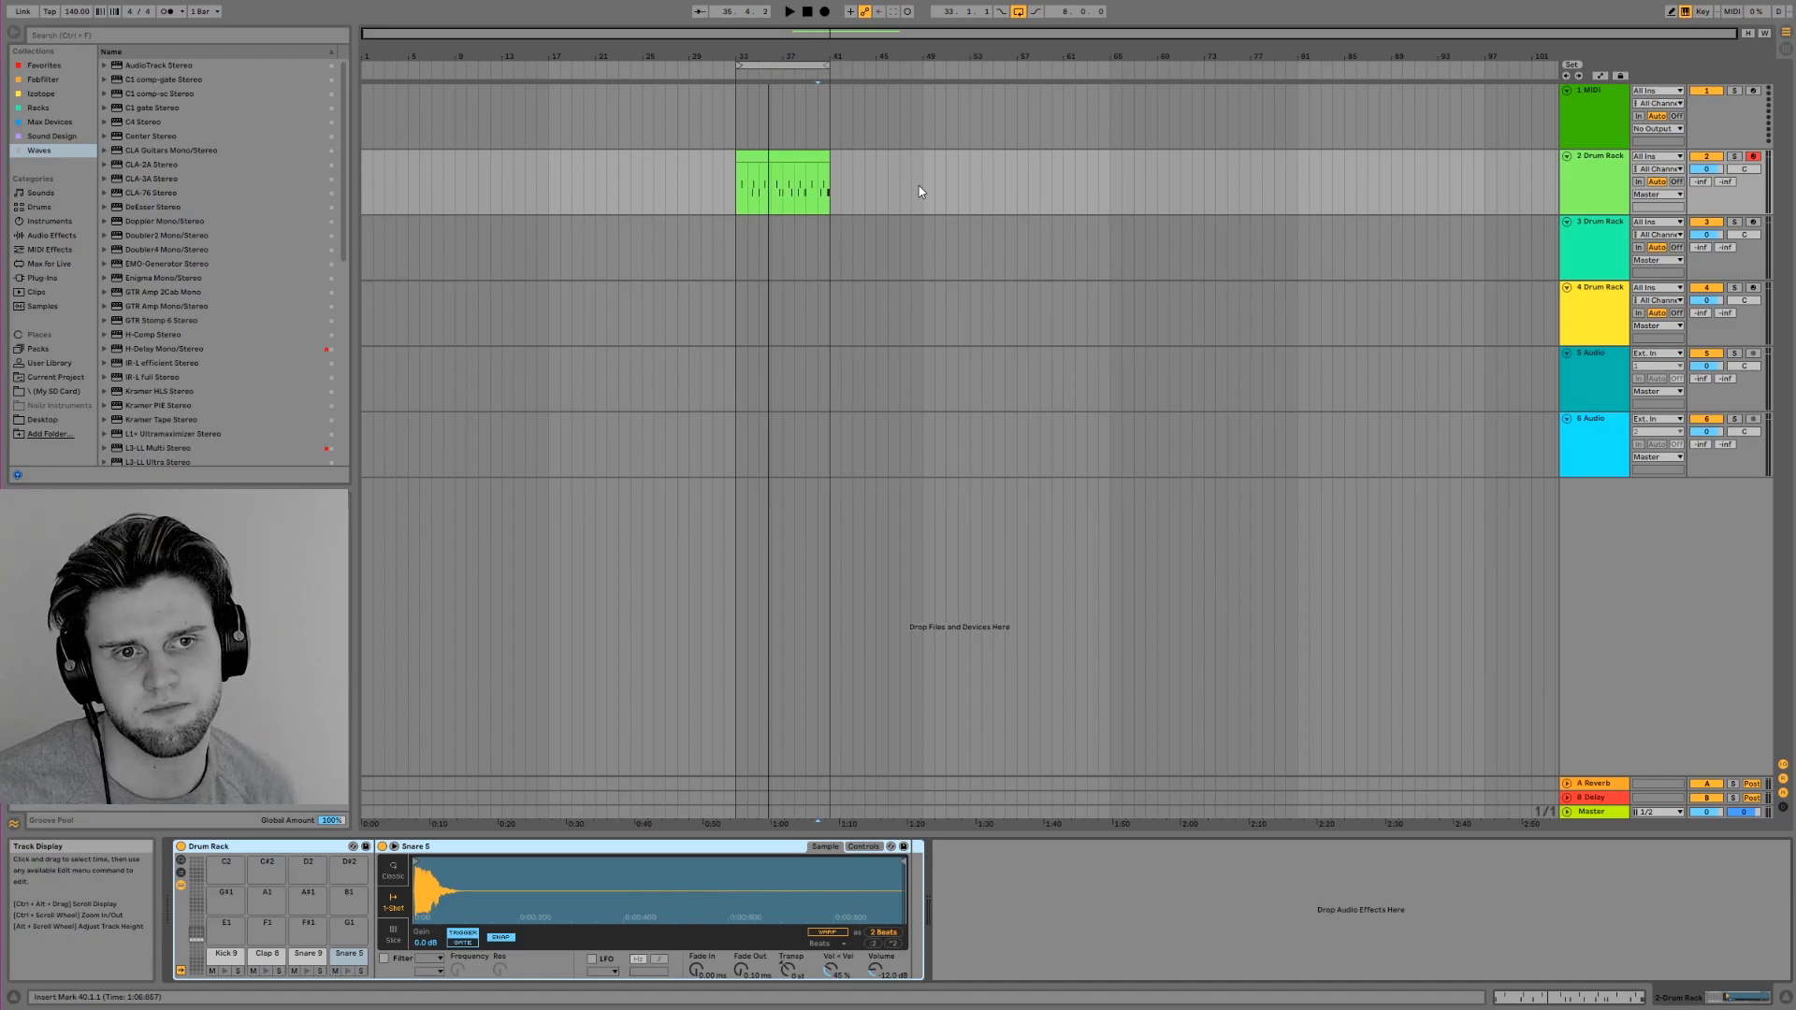
pyautogui.click(750, 292)
pyautogui.click(747, 248)
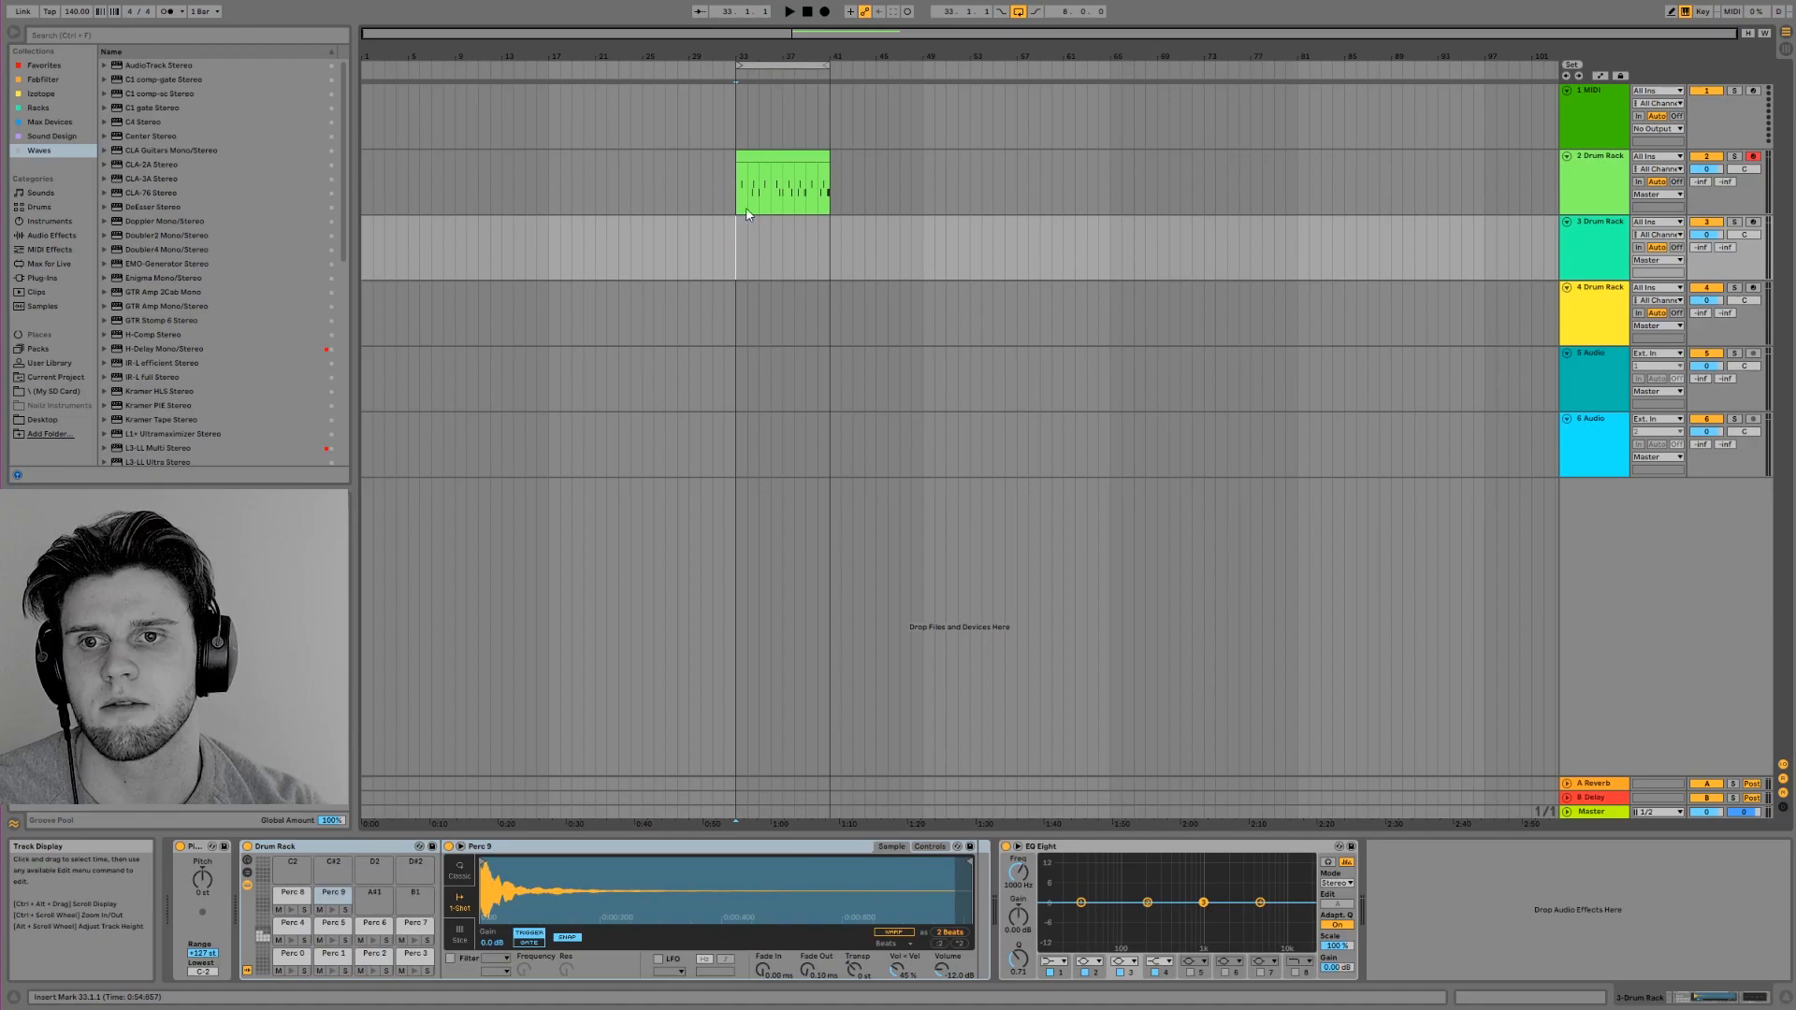
pyautogui.click(741, 176)
pyautogui.click(722, 251)
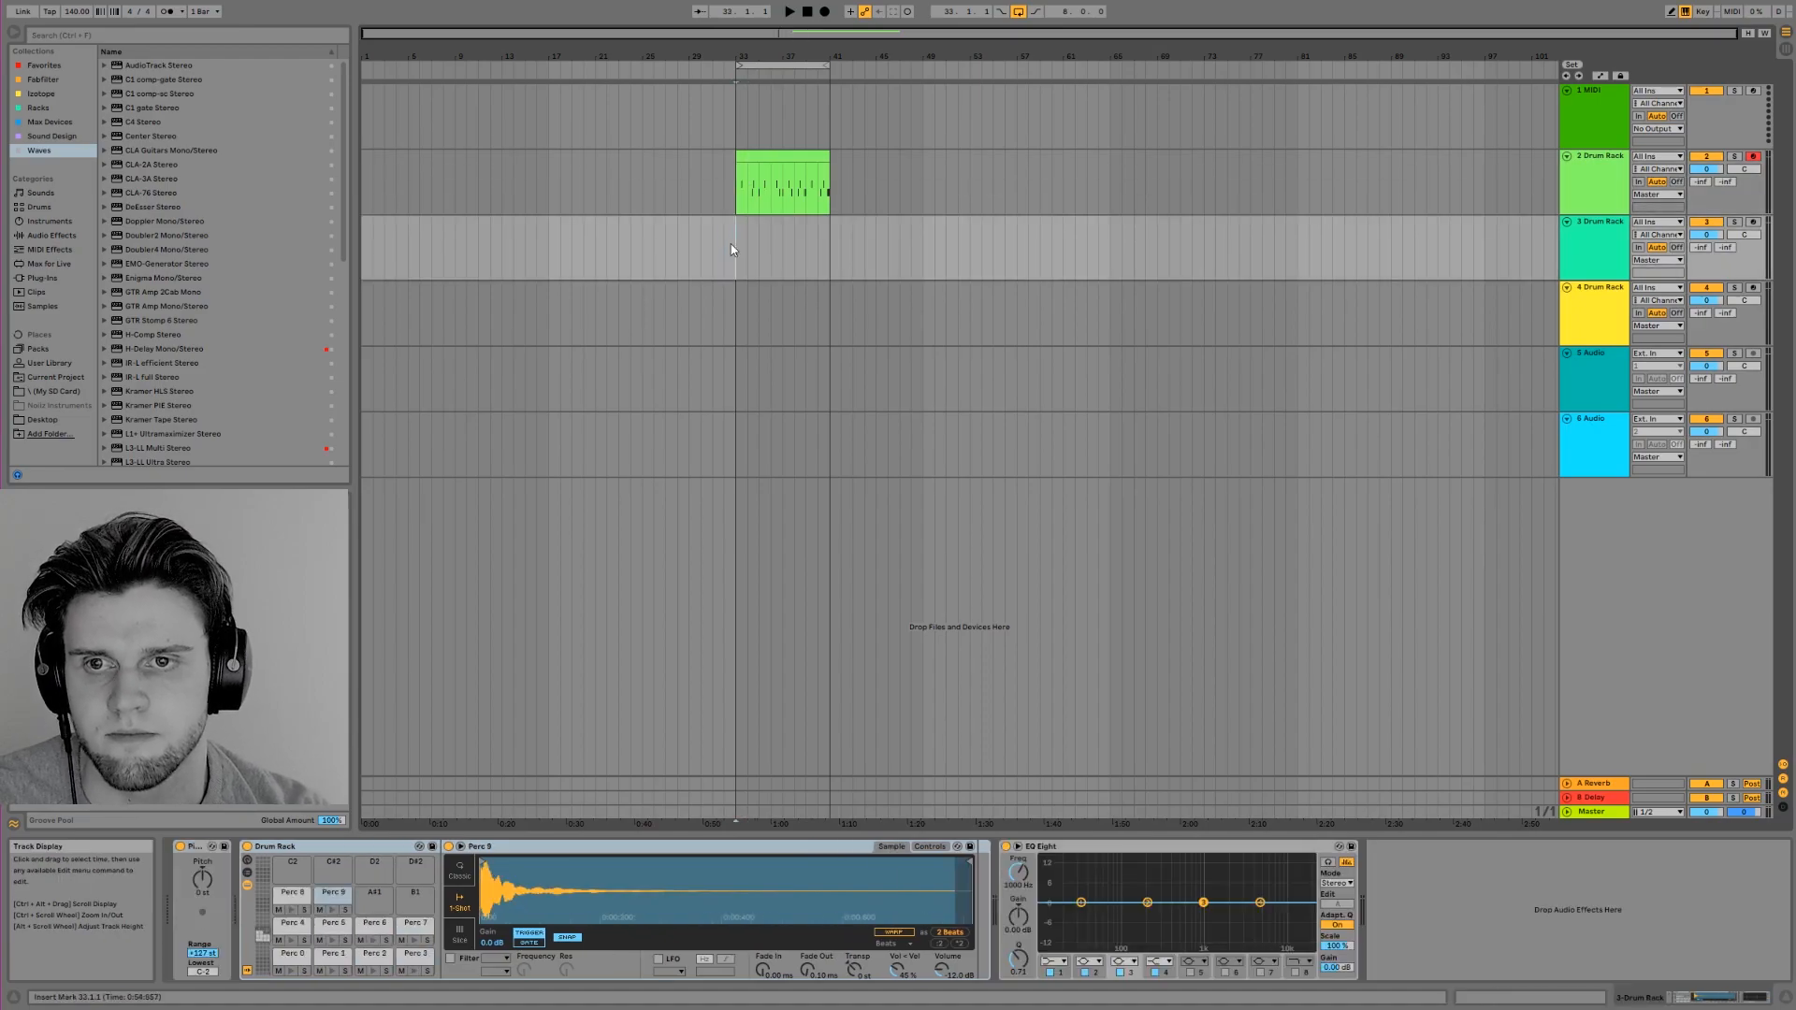
# Try a copy of the drum clip on the MIDI track 1 and delete that copy
pyautogui.keyDown('ctrl'); pyautogui.moveTo(784, 157); pyautogui.dragTo(800, 92); pyautogui.keyUp('ctrl')
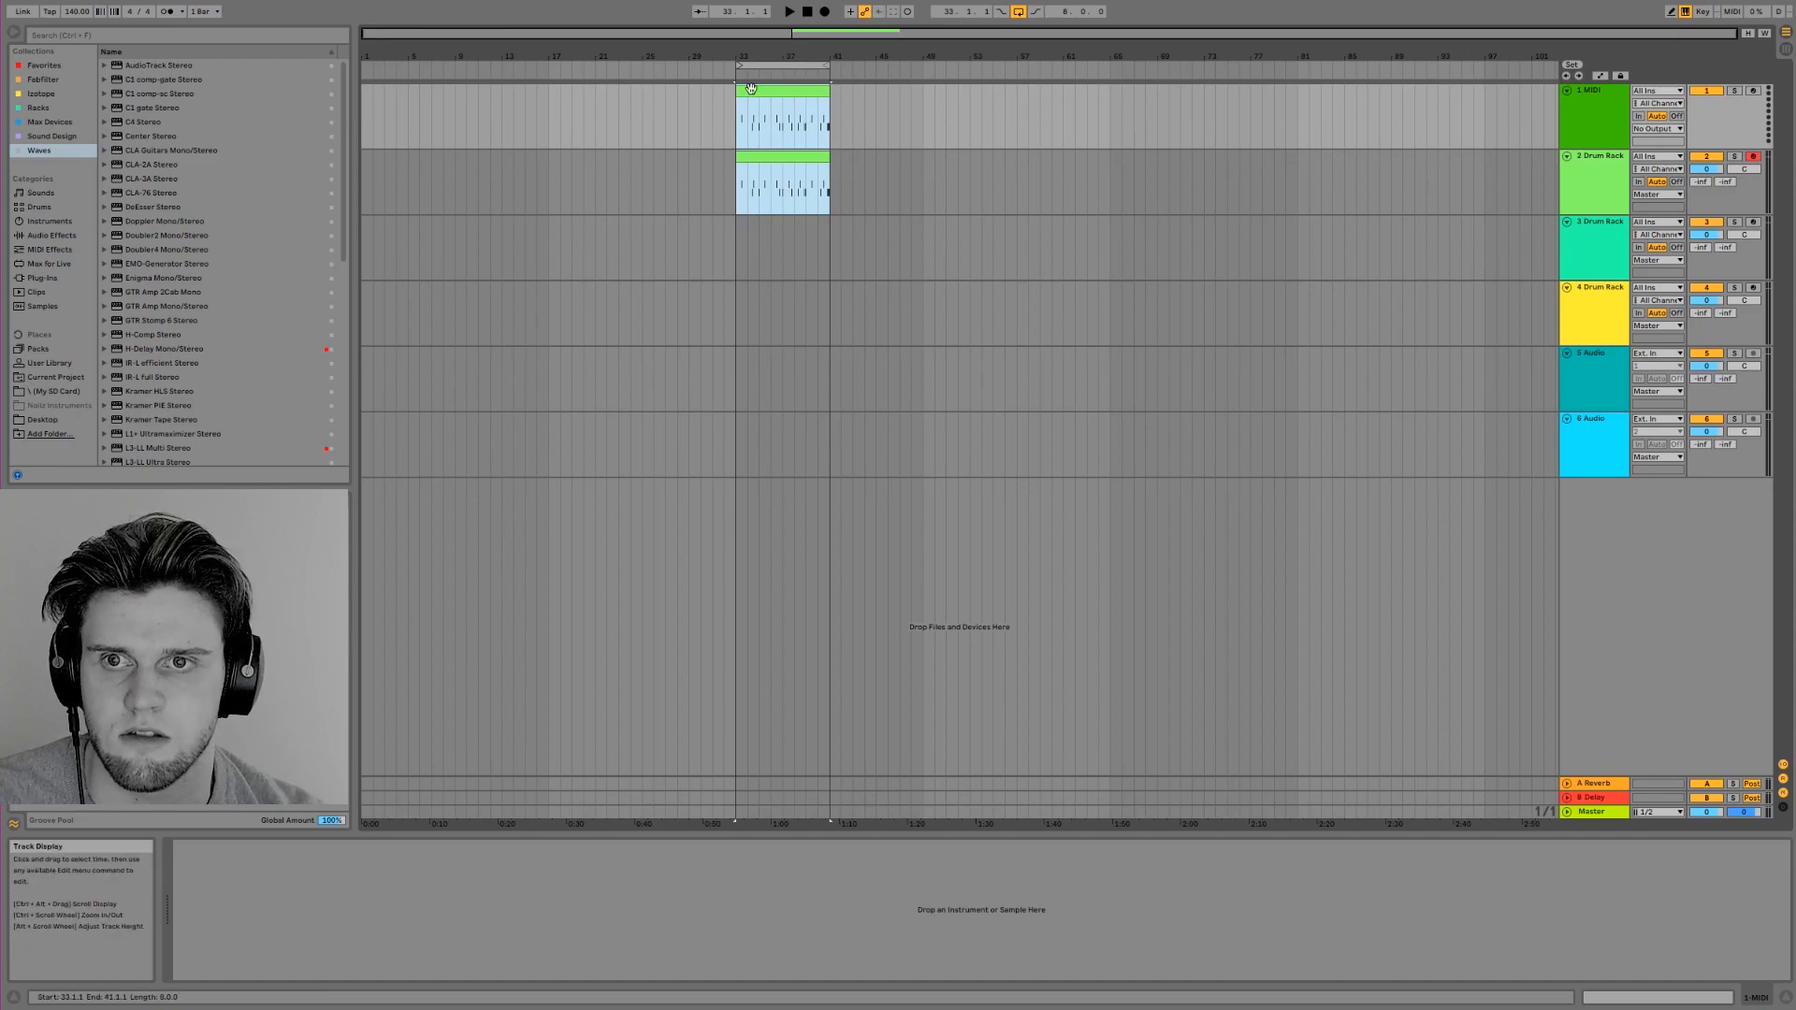
pyautogui.click(762, 90)
pyautogui.press('Delete')
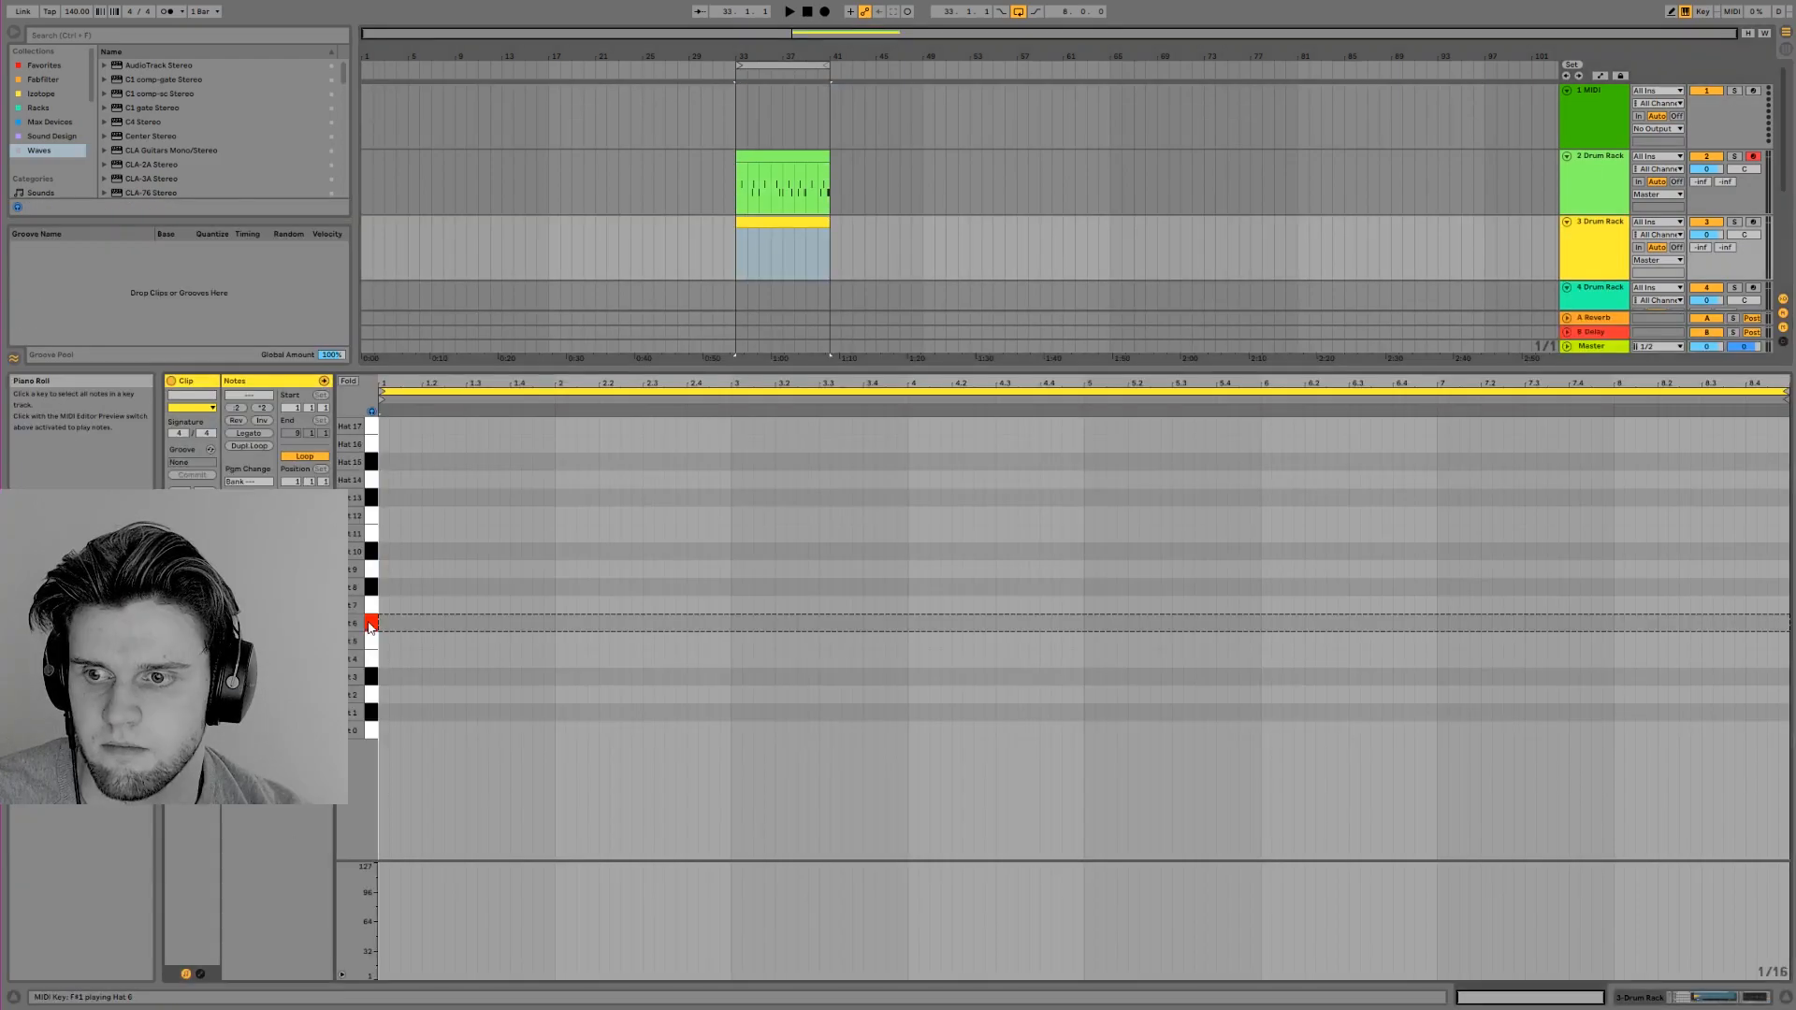
# Audition several hat samples of the yellow Drum Rack from its empty eight-bar clip on track 3, including Hat 9
pyautogui.click(371, 625)
pyautogui.click(372, 652)
pyautogui.click(372, 668)
pyautogui.click(374, 714)
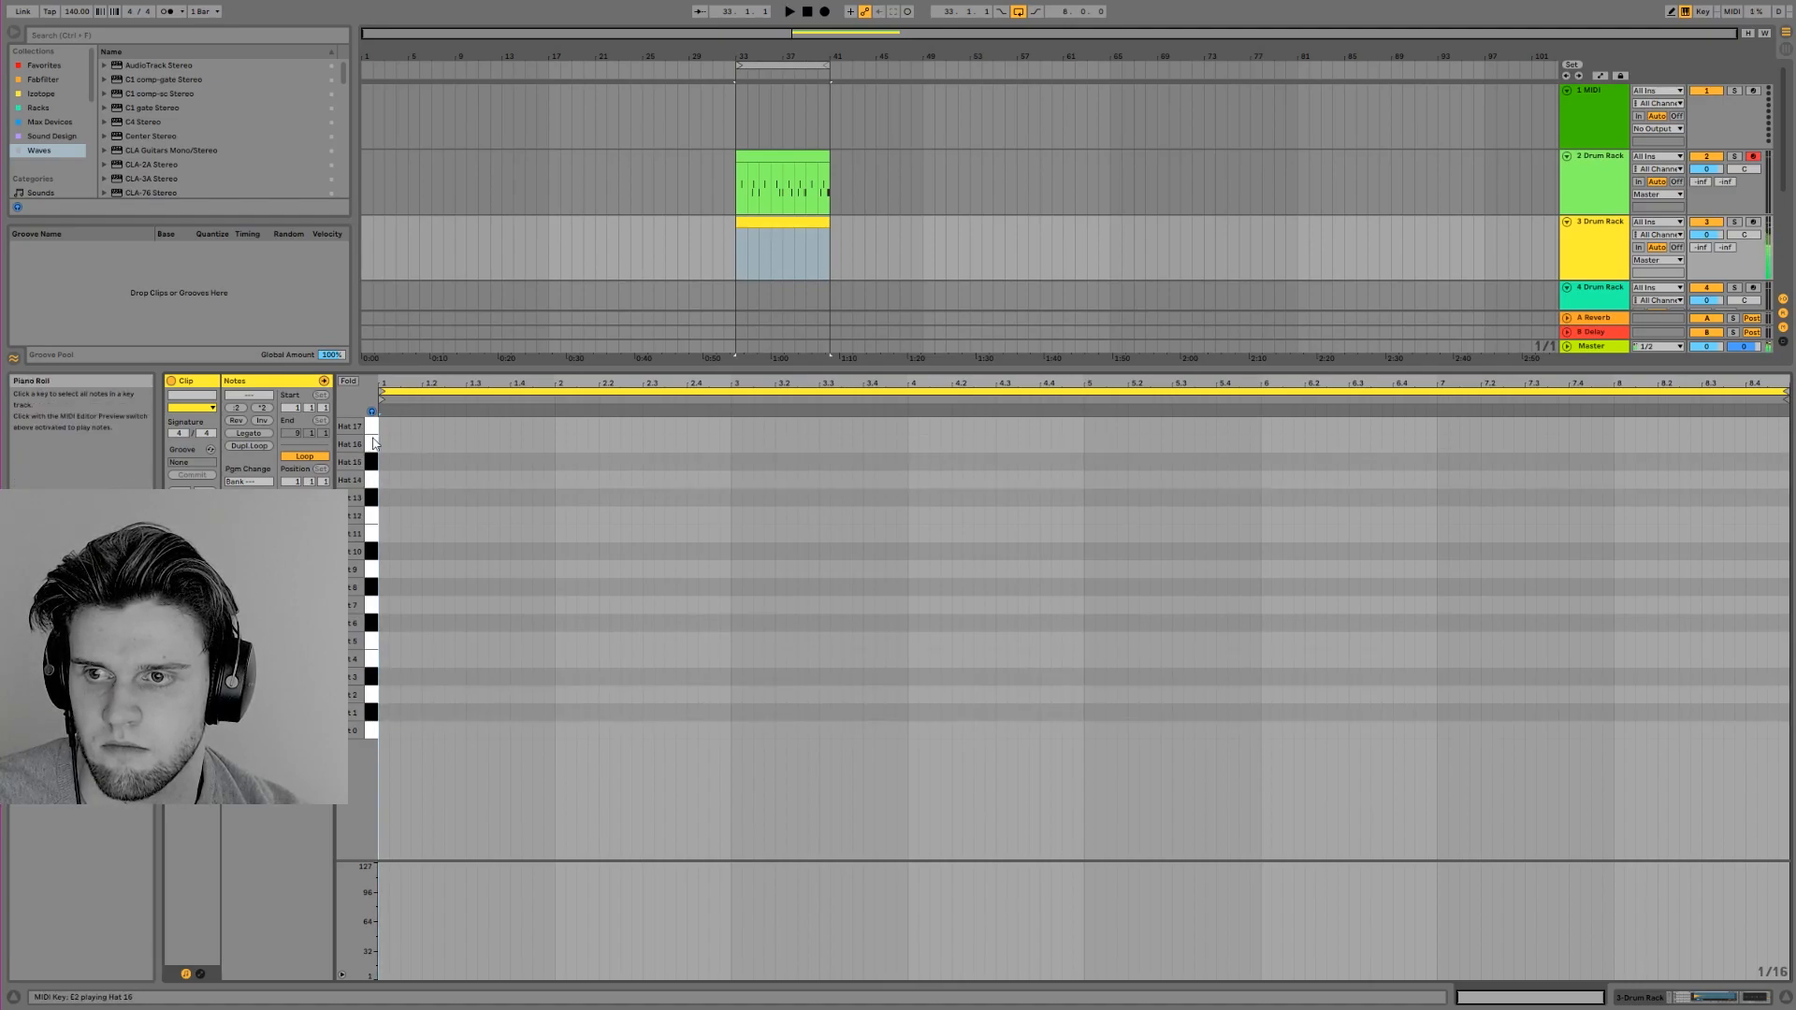
pyautogui.click(371, 569)
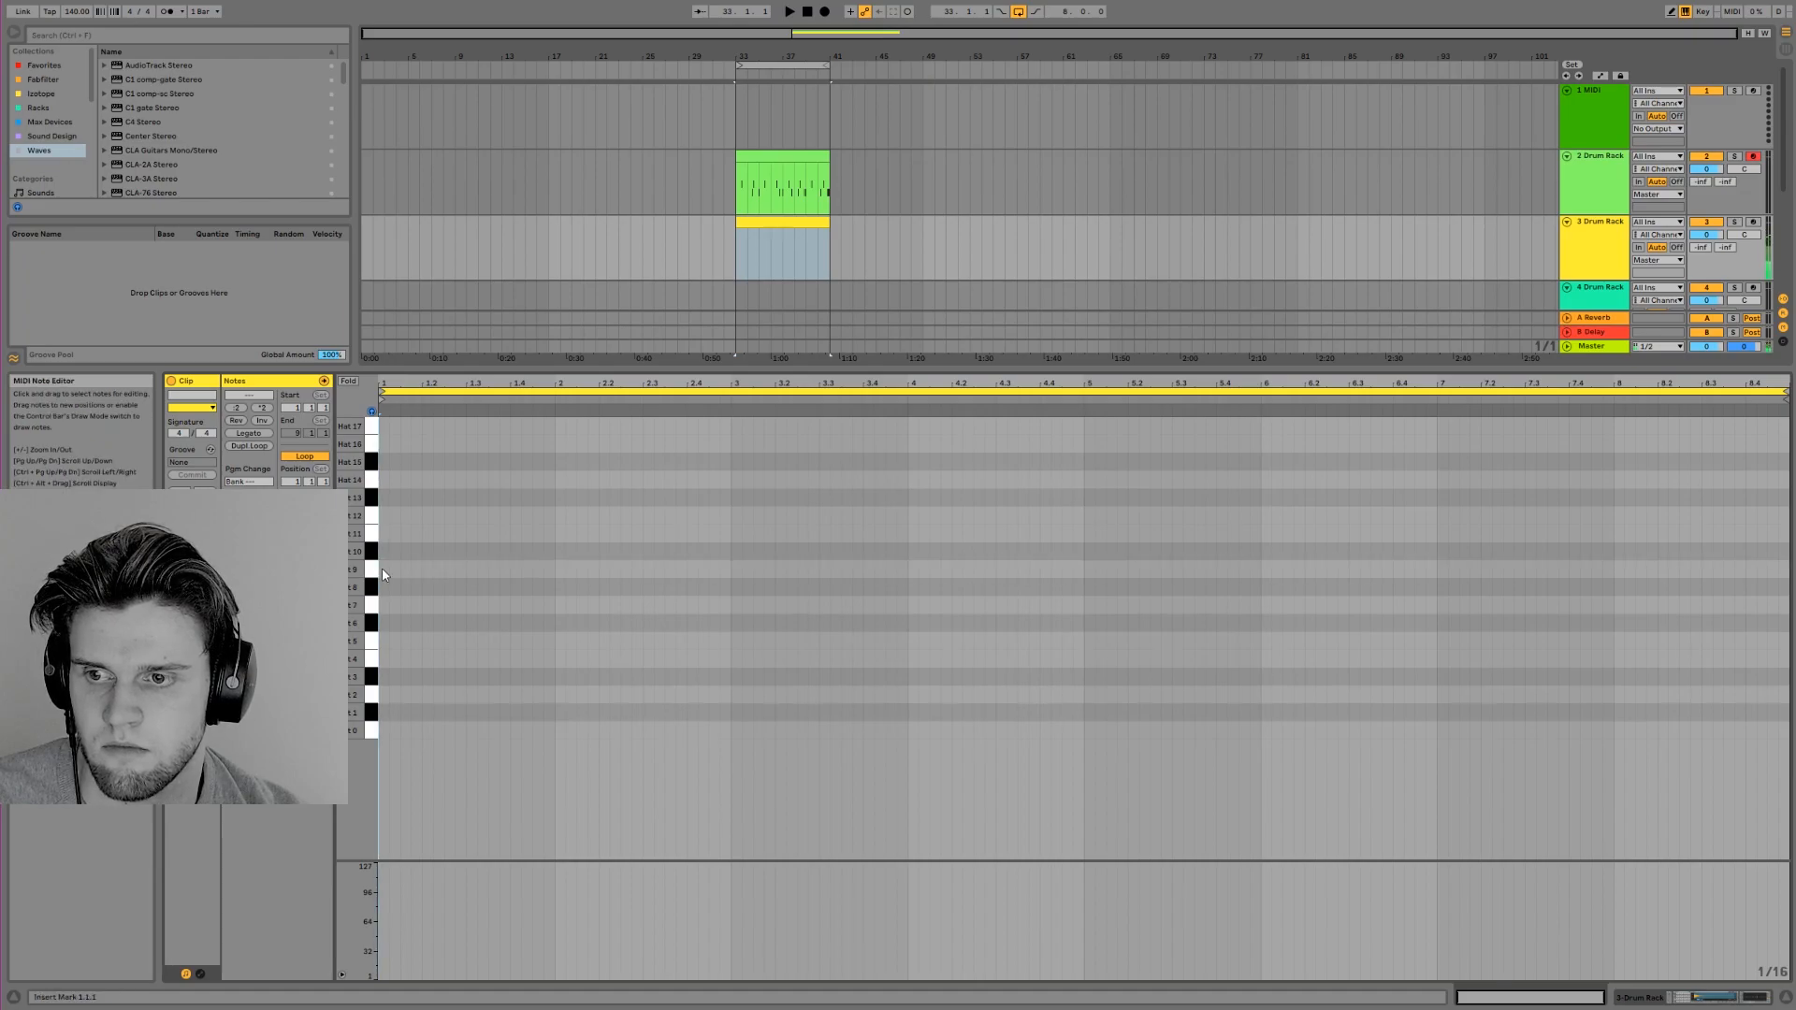
# Try a Hat 9 pattern of eighth notes repeated across the eight bars, play it, and clear the notes
pyautogui.doubleClick(384, 569)
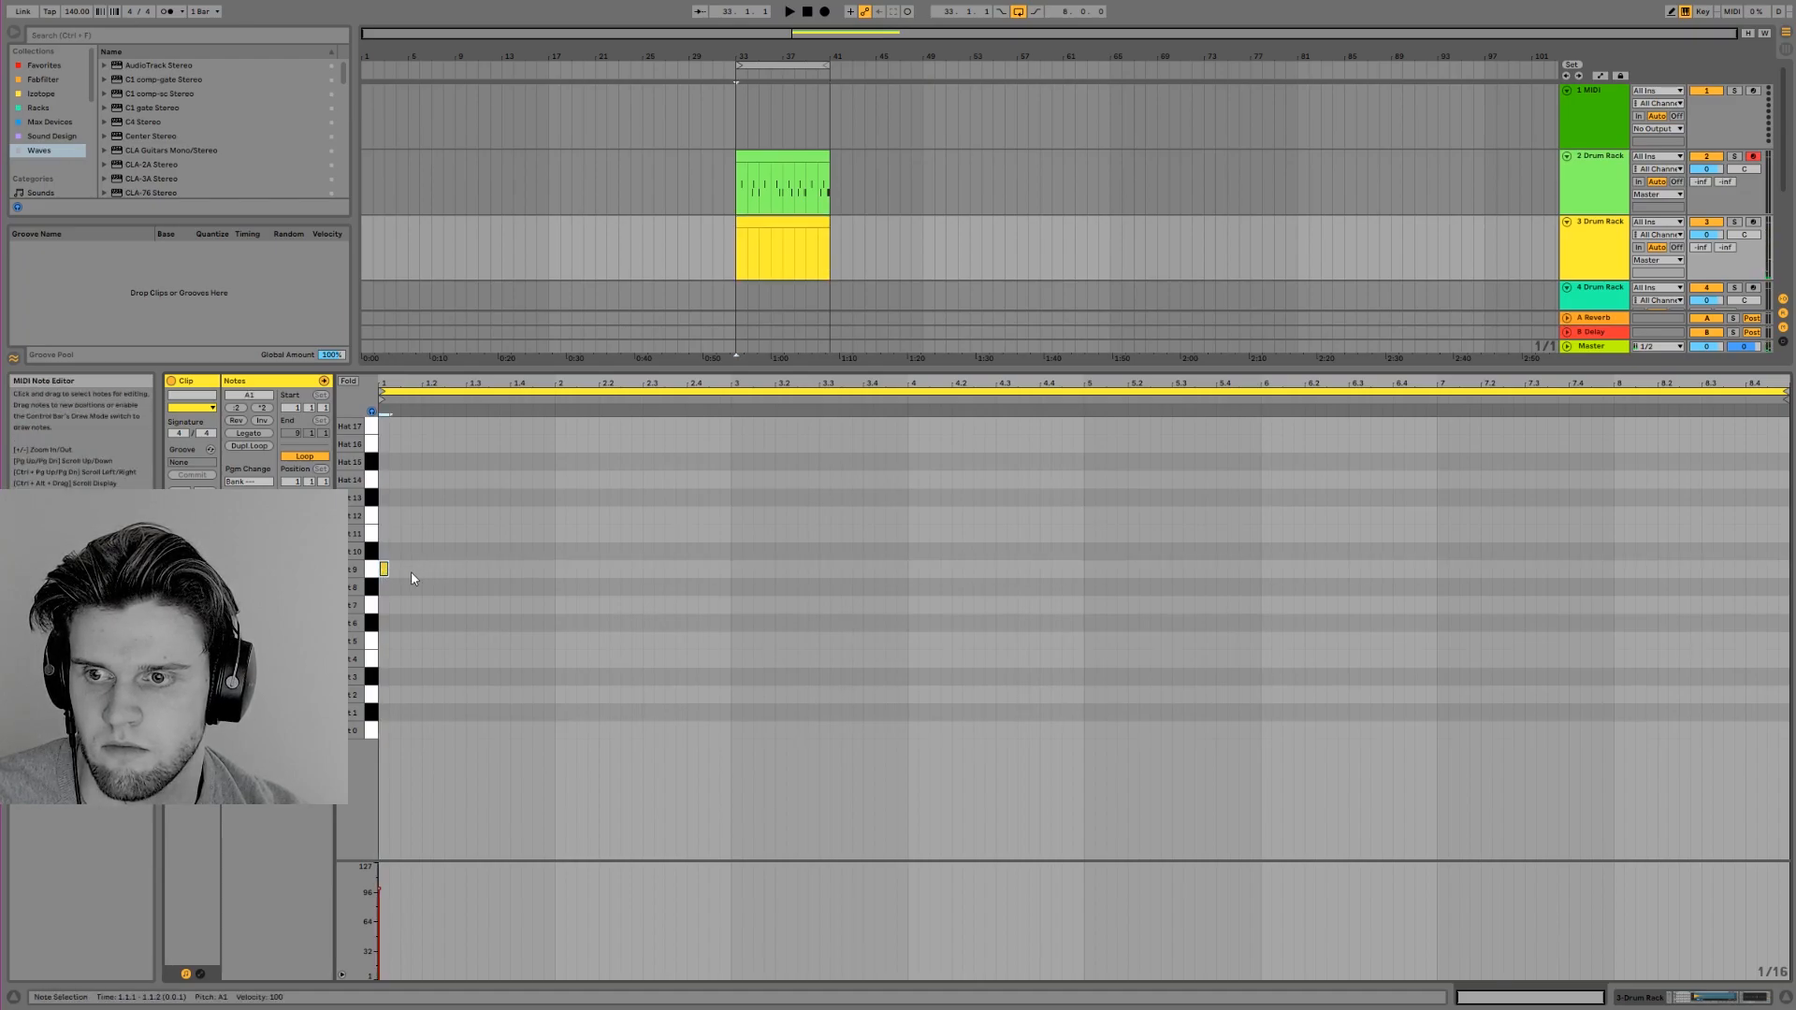
pyautogui.hotkey('ctrl', 'd')
pyautogui.hotkey('ctrl', 'd')
pyautogui.hotkey('ctrl', 'd')
pyautogui.hotkey('ctrl', 'd')
pyautogui.hotkey('ctrl', 'd')
pyautogui.hotkey('ctrl', 'd')
pyautogui.hotkey('ctrl', 'd')
pyautogui.hotkey('ctrl', 'd')
pyautogui.hotkey('ctrl', 'd')
pyautogui.hotkey('ctrl', 'd')
pyautogui.hotkey('ctrl', 'd')
pyautogui.hotkey('ctrl', 'd')
pyautogui.hotkey('ctrl', 'd')
pyautogui.hotkey('ctrl', 'd')
pyautogui.hotkey('ctrl', 'd')
pyautogui.hotkey('ctrl', 'd')
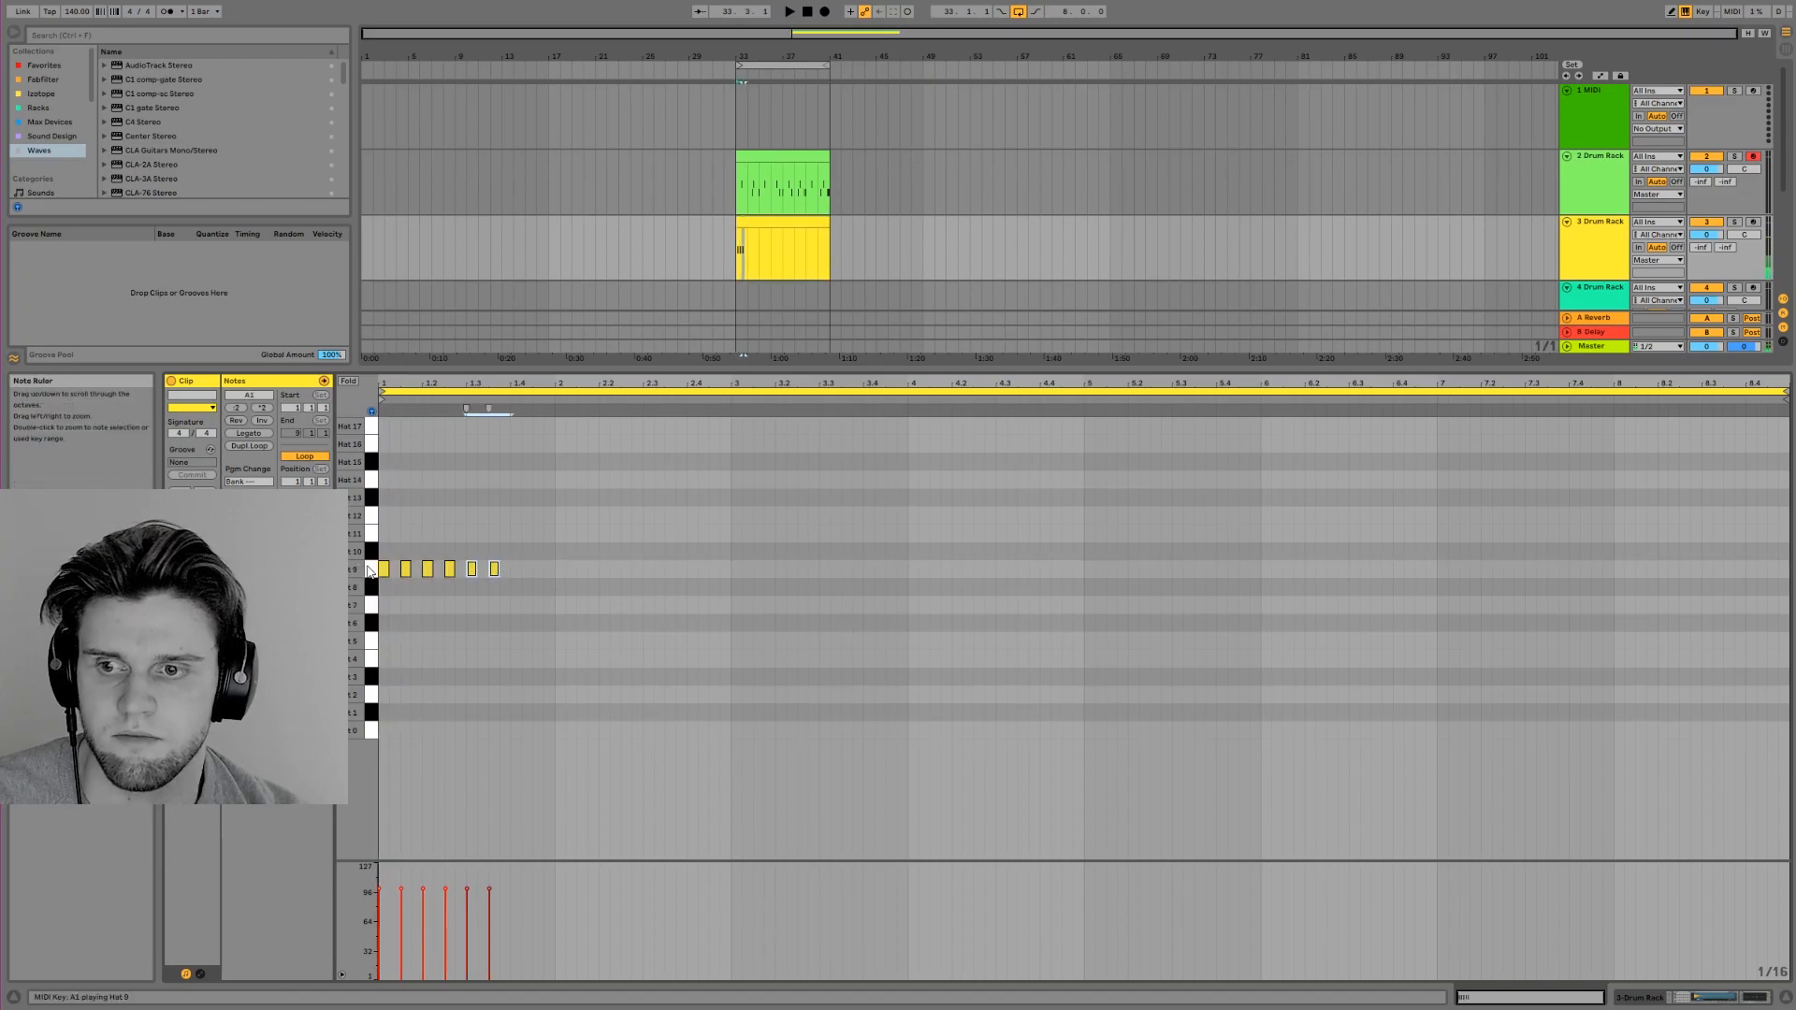
pyautogui.hotkey('ctrl', 'd')
pyautogui.hotkey('ctrl', 'd')
pyautogui.hotkey('ctrl', 'd')
pyautogui.hotkey('ctrl', 'd')
pyautogui.hotkey('ctrl', 'd')
pyautogui.hotkey('ctrl', 'd')
pyautogui.hotkey('ctrl', 'd')
pyautogui.hotkey('ctrl', 'd')
pyautogui.hotkey('ctrl', 'd')
pyautogui.hotkey('ctrl', 'd')
pyautogui.hotkey('ctrl', 'd')
pyautogui.hotkey('ctrl', 'd')
pyautogui.hotkey('ctrl', 'd')
pyautogui.hotkey('ctrl', 'd')
pyautogui.hotkey('ctrl', 'd')
pyautogui.hotkey('ctrl', 'd')
pyautogui.hotkey('ctrl', 'd')
pyautogui.hotkey('ctrl', 'd')
pyautogui.hotkey('ctrl', 'd')
pyautogui.hotkey('ctrl', 'd')
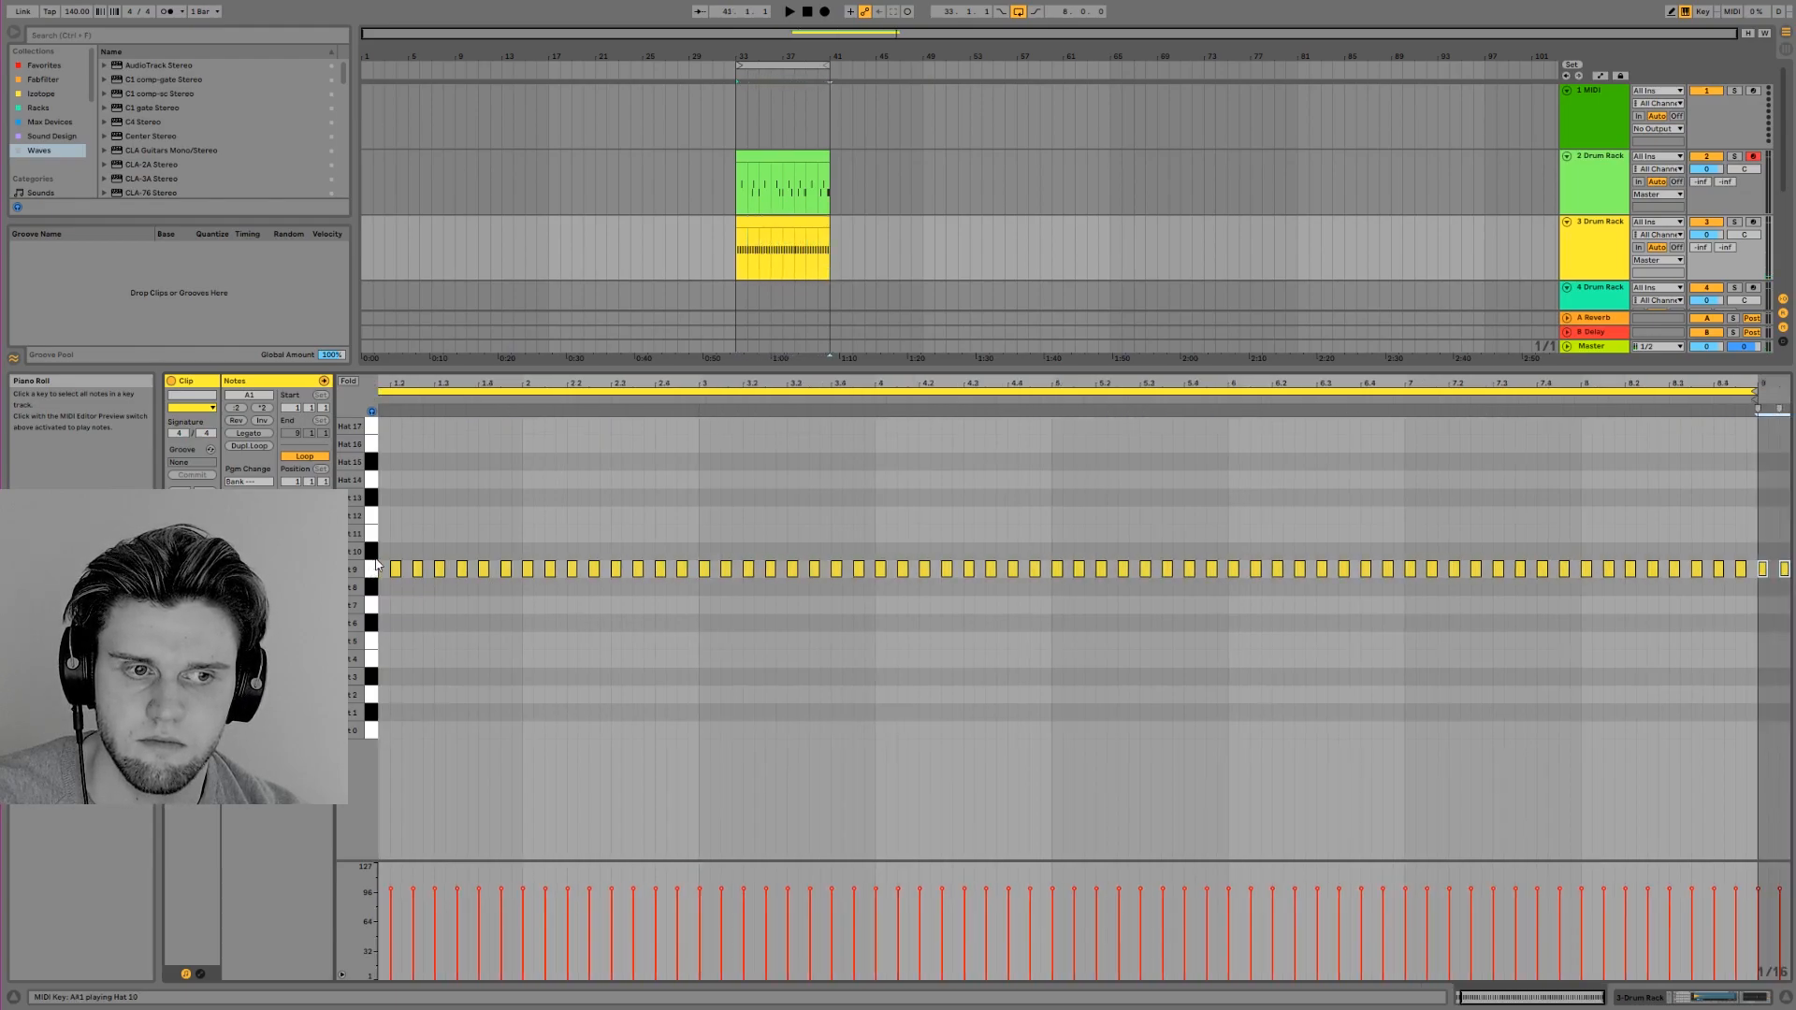
pyautogui.press('space')
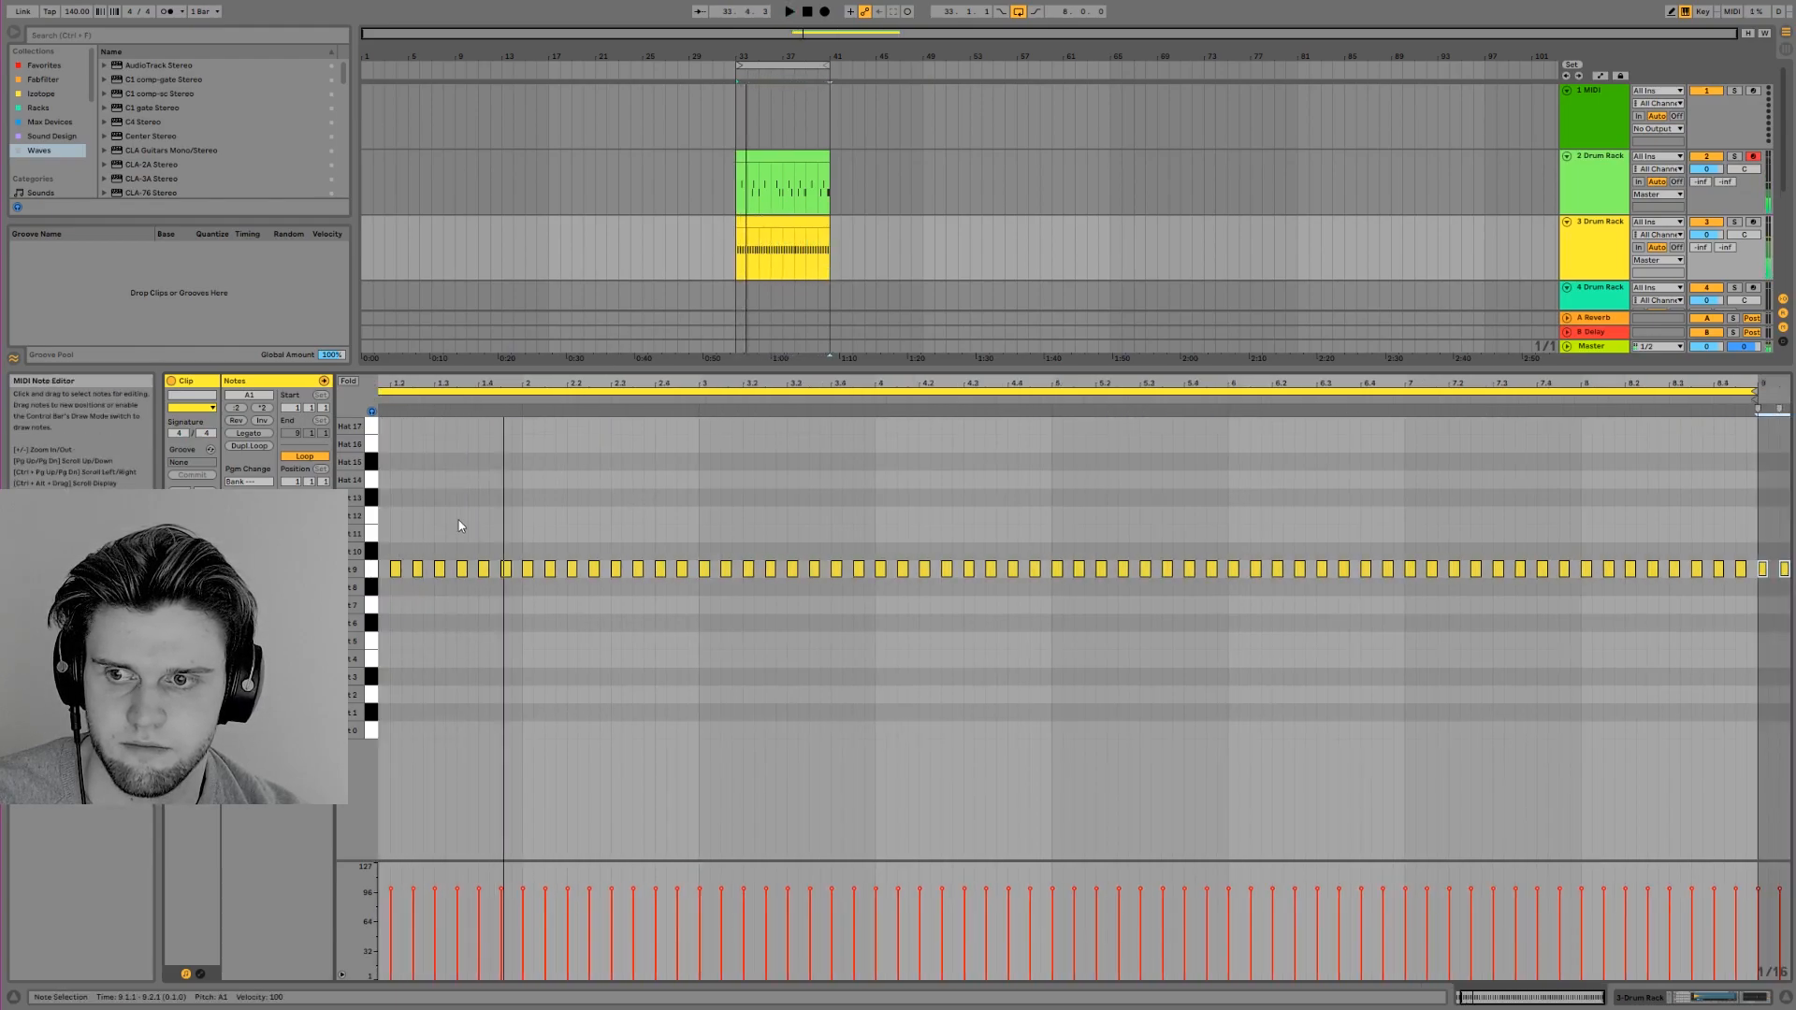
pyautogui.press('space')
pyautogui.click(376, 567)
pyautogui.press('Delete')
# Fill the eight-bar hat clip with Hat 9 notes on every quarter beat and play it with the drums
pyautogui.click(421, 575)
pyautogui.doubleClick(426, 570)
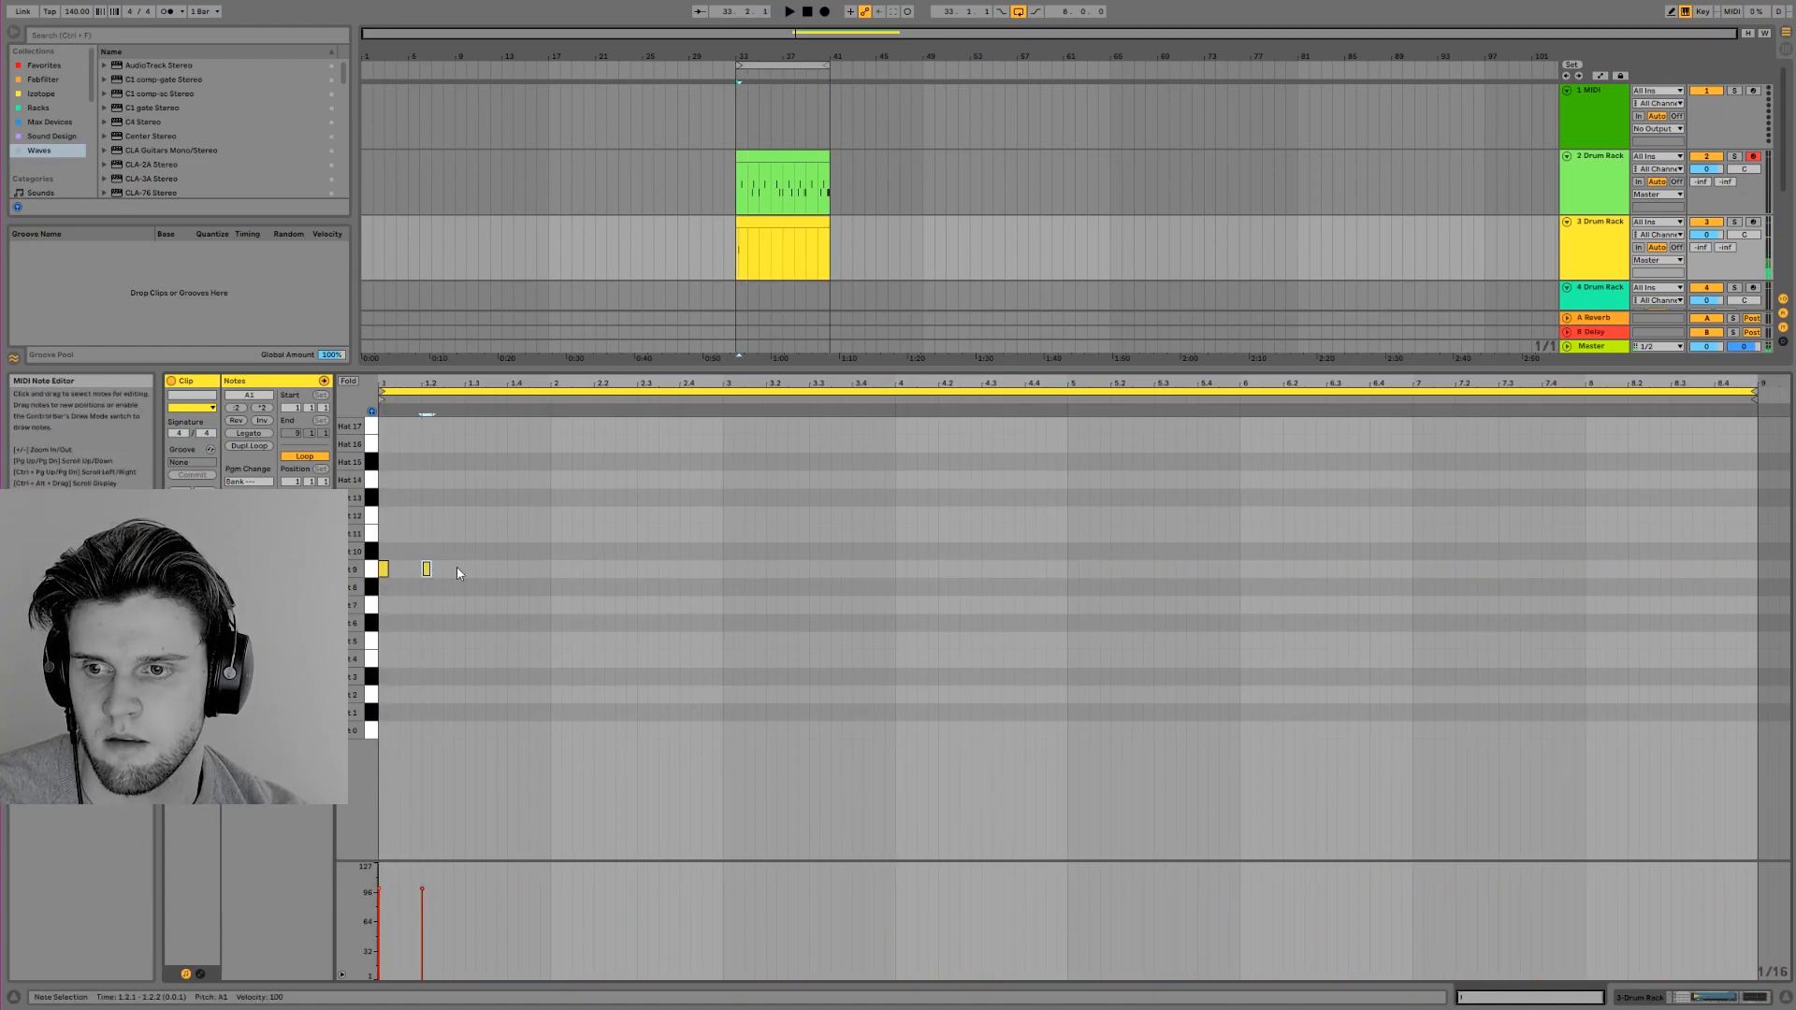
pyautogui.hotkey('ctrl', 'd')
pyautogui.hotkey('ctrl', 'd')
pyautogui.hotkey('ctrl', 'd')
pyautogui.hotkey('ctrl', 'd')
pyautogui.hotkey('ctrl', 'd')
pyautogui.hotkey('ctrl', 'd')
pyautogui.hotkey('ctrl', 'd')
pyautogui.hotkey('ctrl', 'd')
pyautogui.hotkey('ctrl', 'd')
pyautogui.hotkey('ctrl', 'd')
pyautogui.hotkey('ctrl', 'd')
pyautogui.hotkey('ctrl', 'd')
pyautogui.hotkey('ctrl', 'd')
pyautogui.hotkey('ctrl', 'd')
pyautogui.hotkey('ctrl', 'd')
pyautogui.hotkey('ctrl', 'd')
pyautogui.hotkey('ctrl', 'd')
pyautogui.hotkey('ctrl', 'd')
pyautogui.hotkey('ctrl', 'd')
pyautogui.hotkey('ctrl', 'd')
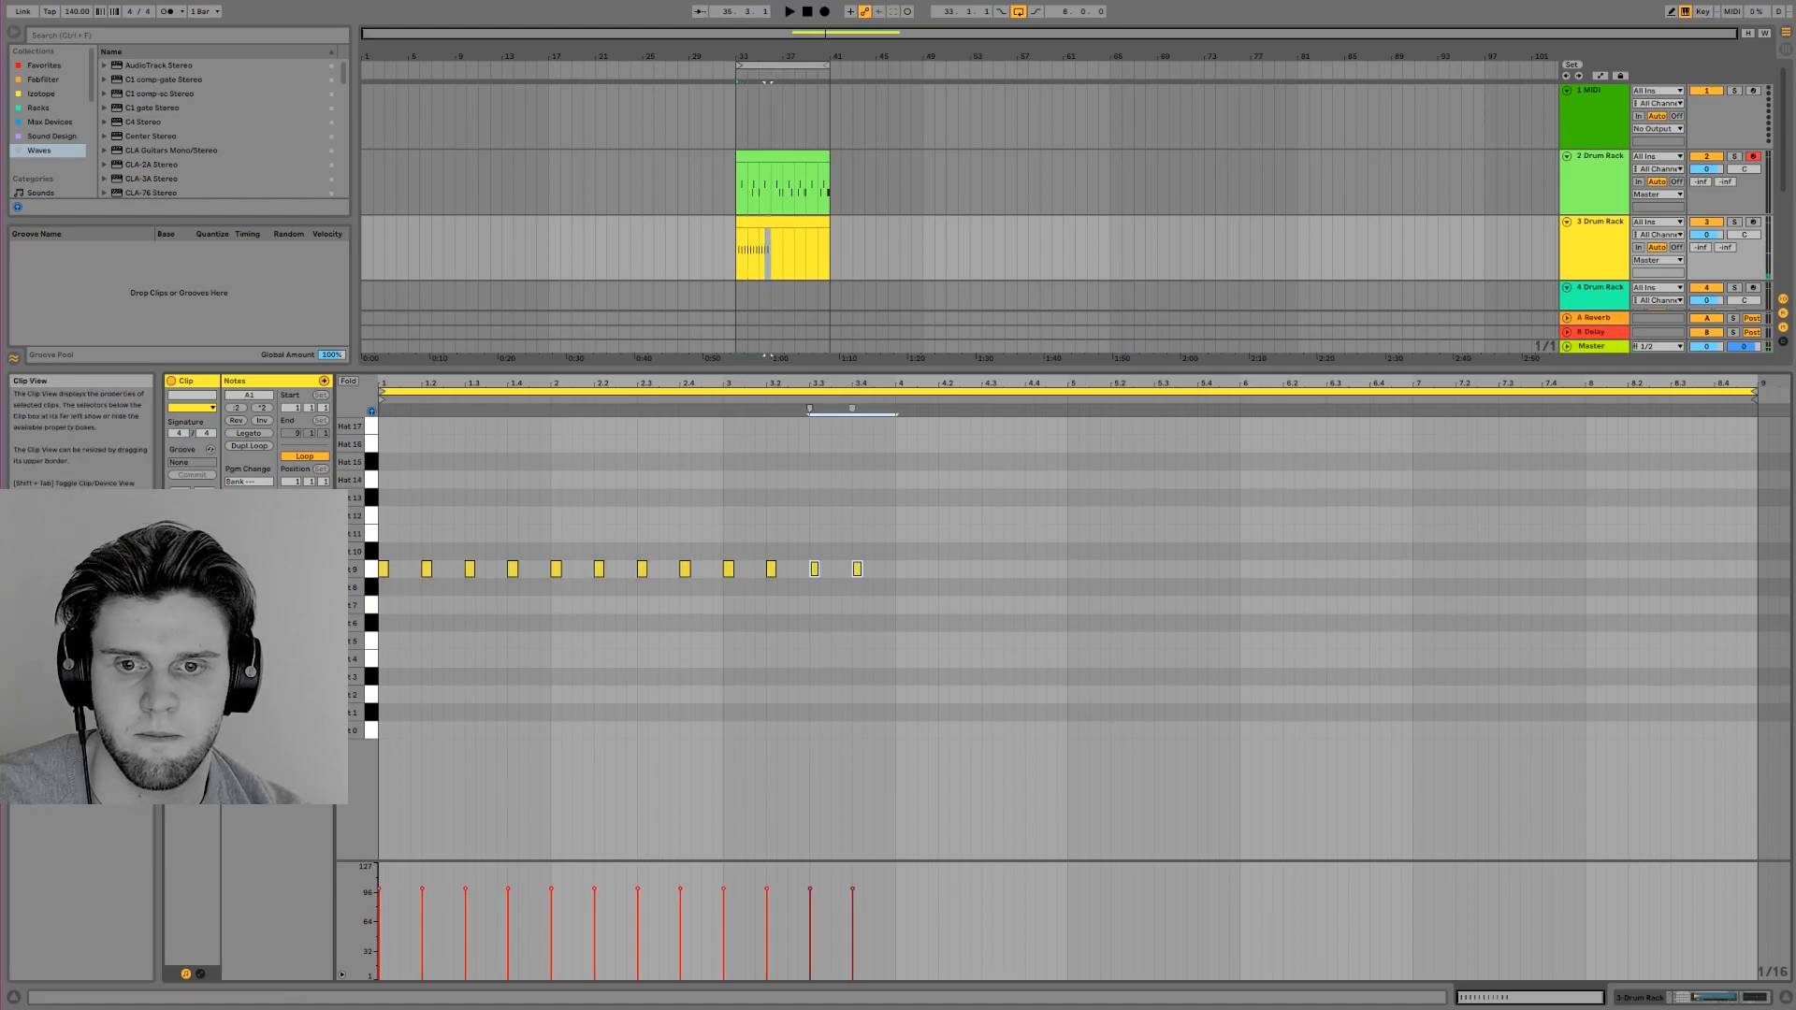
pyautogui.hotkey('ctrl', 'd')
pyautogui.hotkey('ctrl', 'd')
pyautogui.hotkey('ctrl', 'd')
pyautogui.press('space')
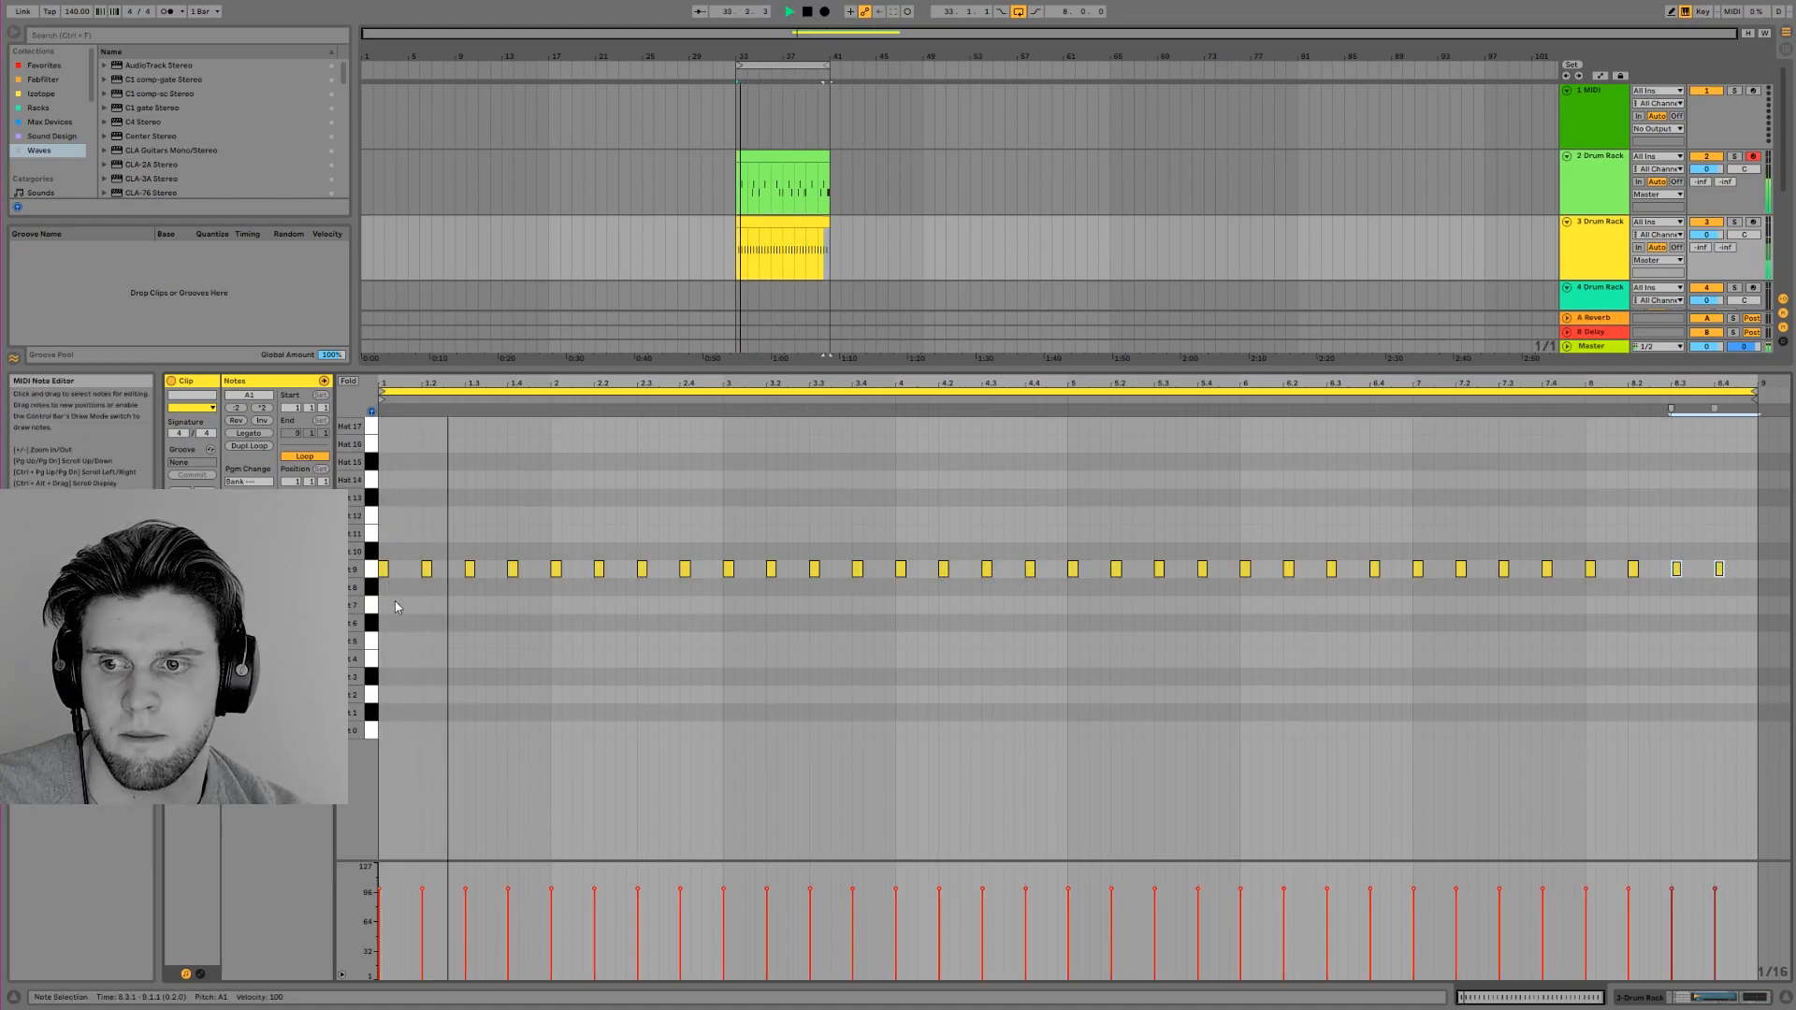
# Audition further hat samples of the yellow Drum Rack, including Hat 10, Hat 12 and Hat 13, against the quarter-note Hat 9 pattern
pyautogui.click(369, 587)
pyautogui.press('space')
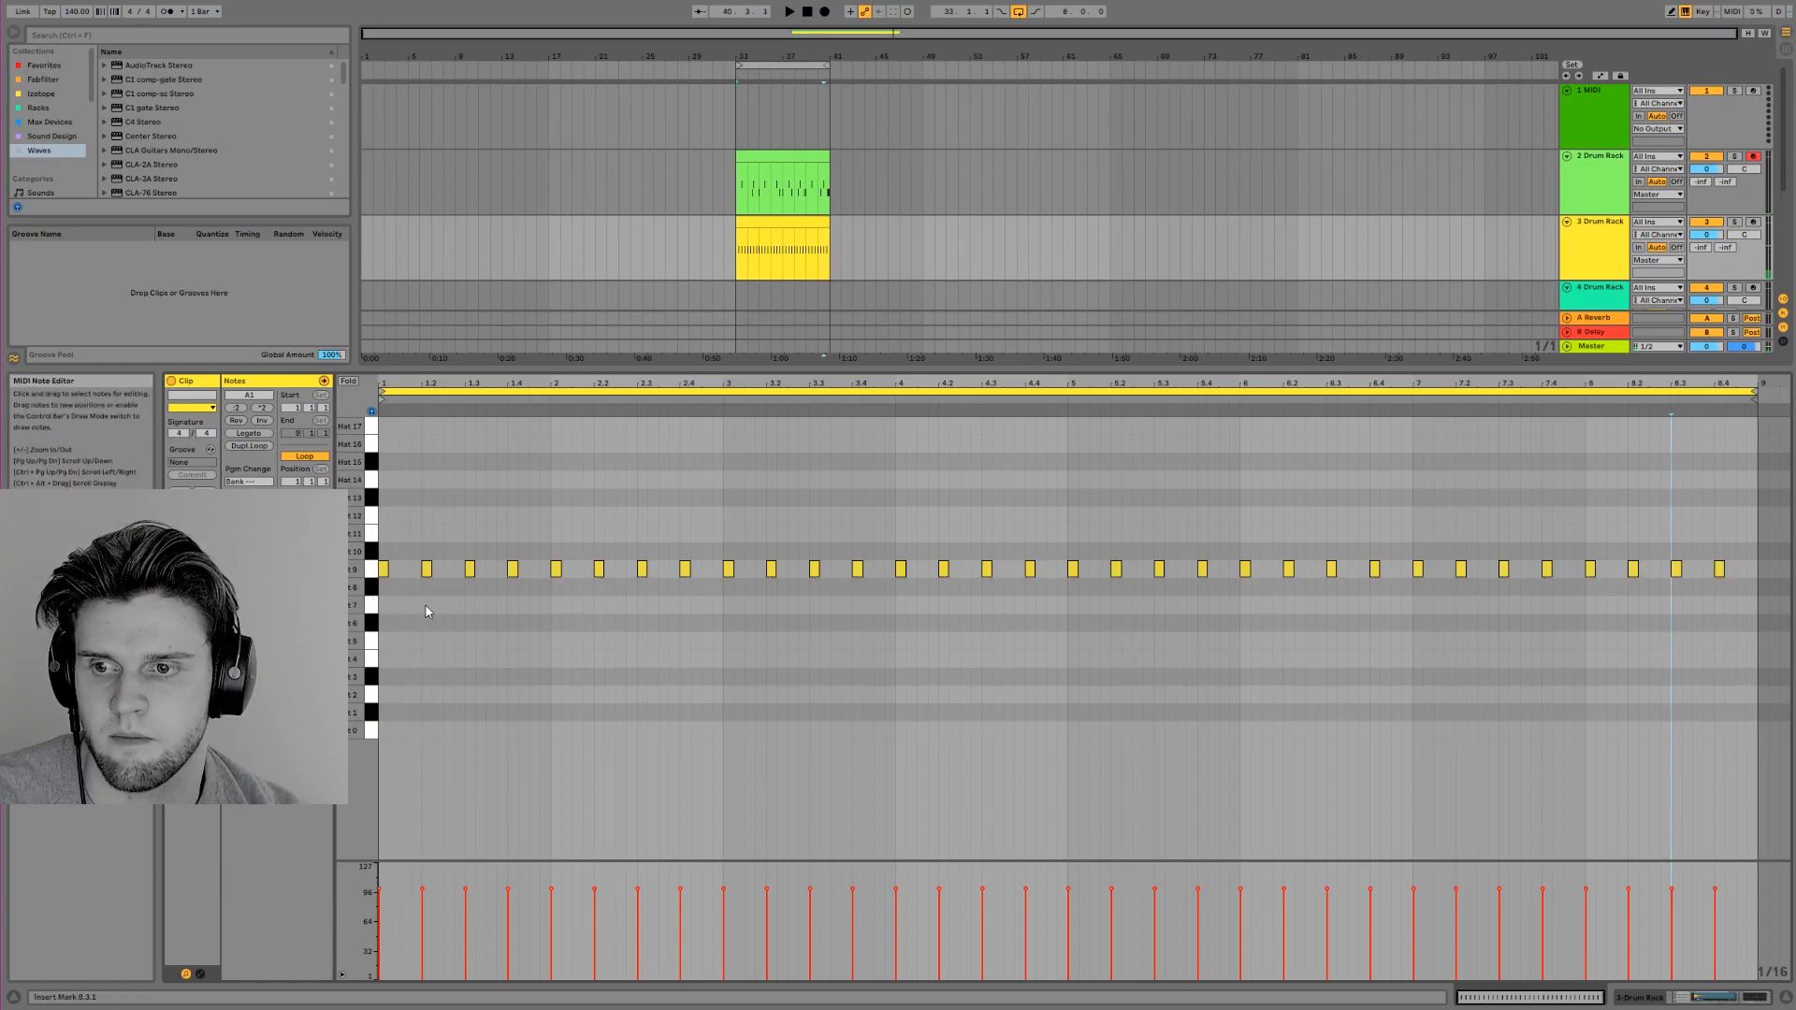
pyautogui.click(375, 568)
pyautogui.press('space')
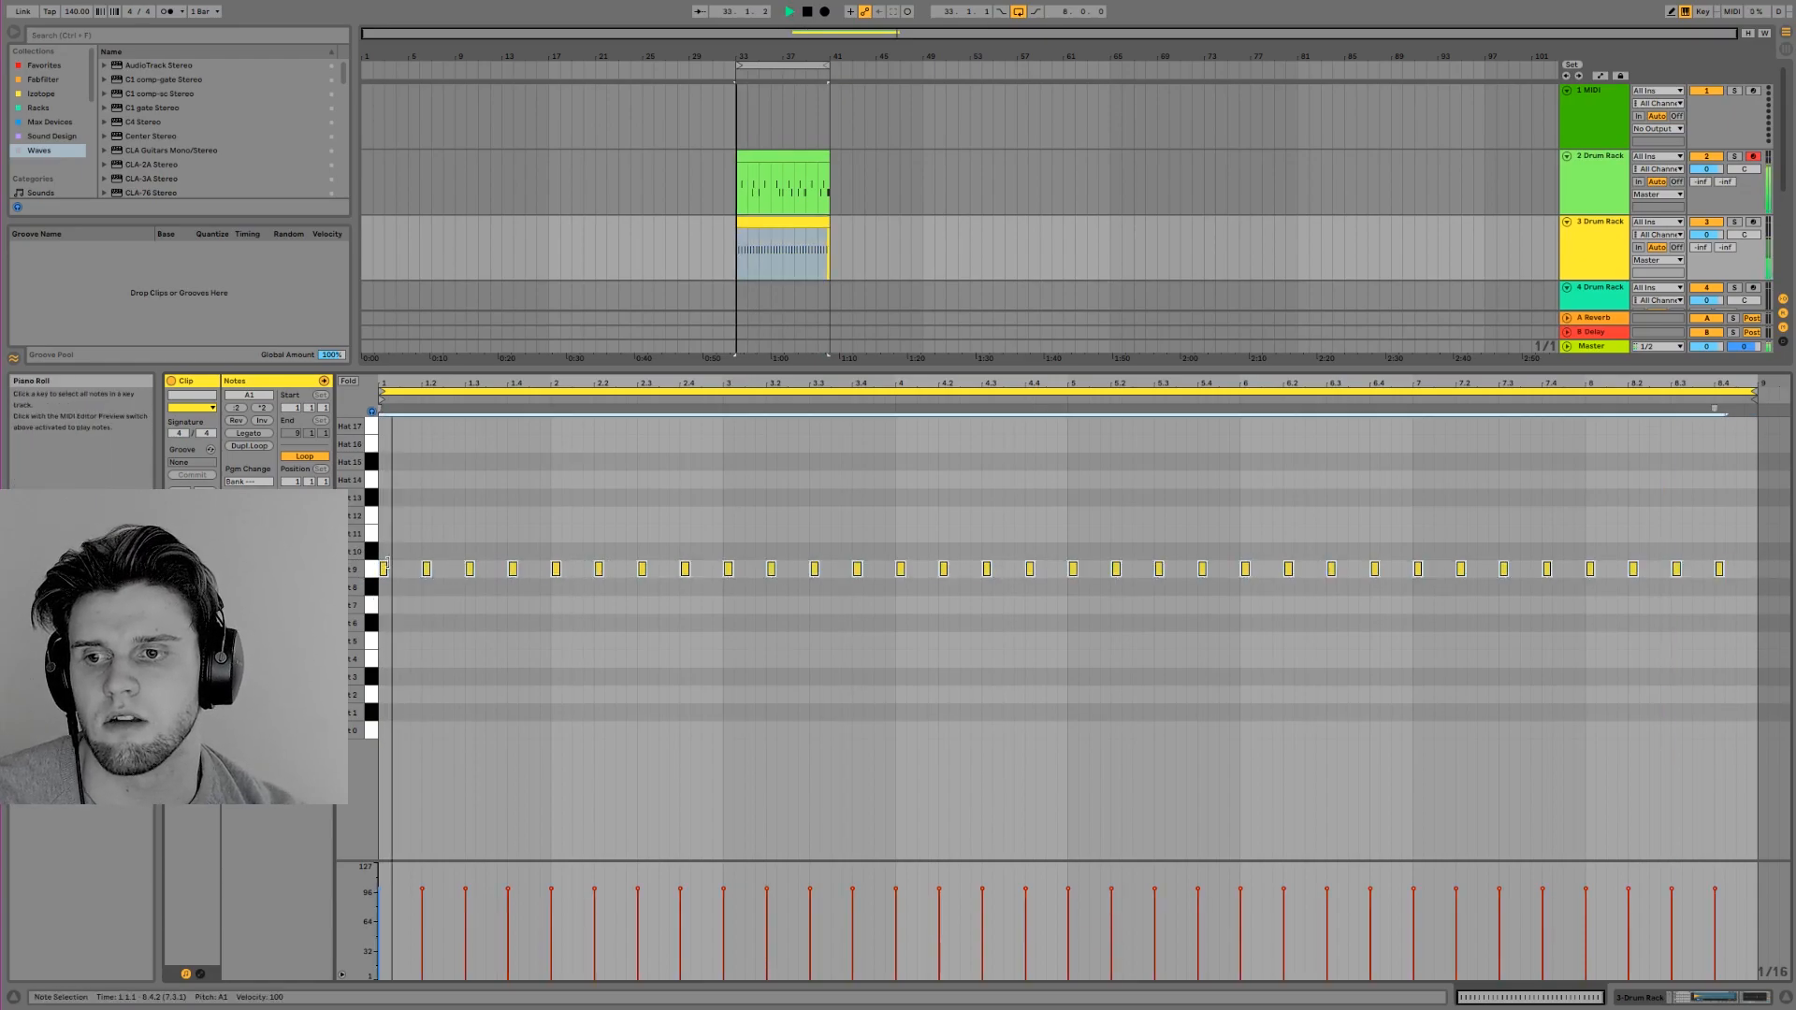
pyautogui.click(374, 551)
pyautogui.press('space')
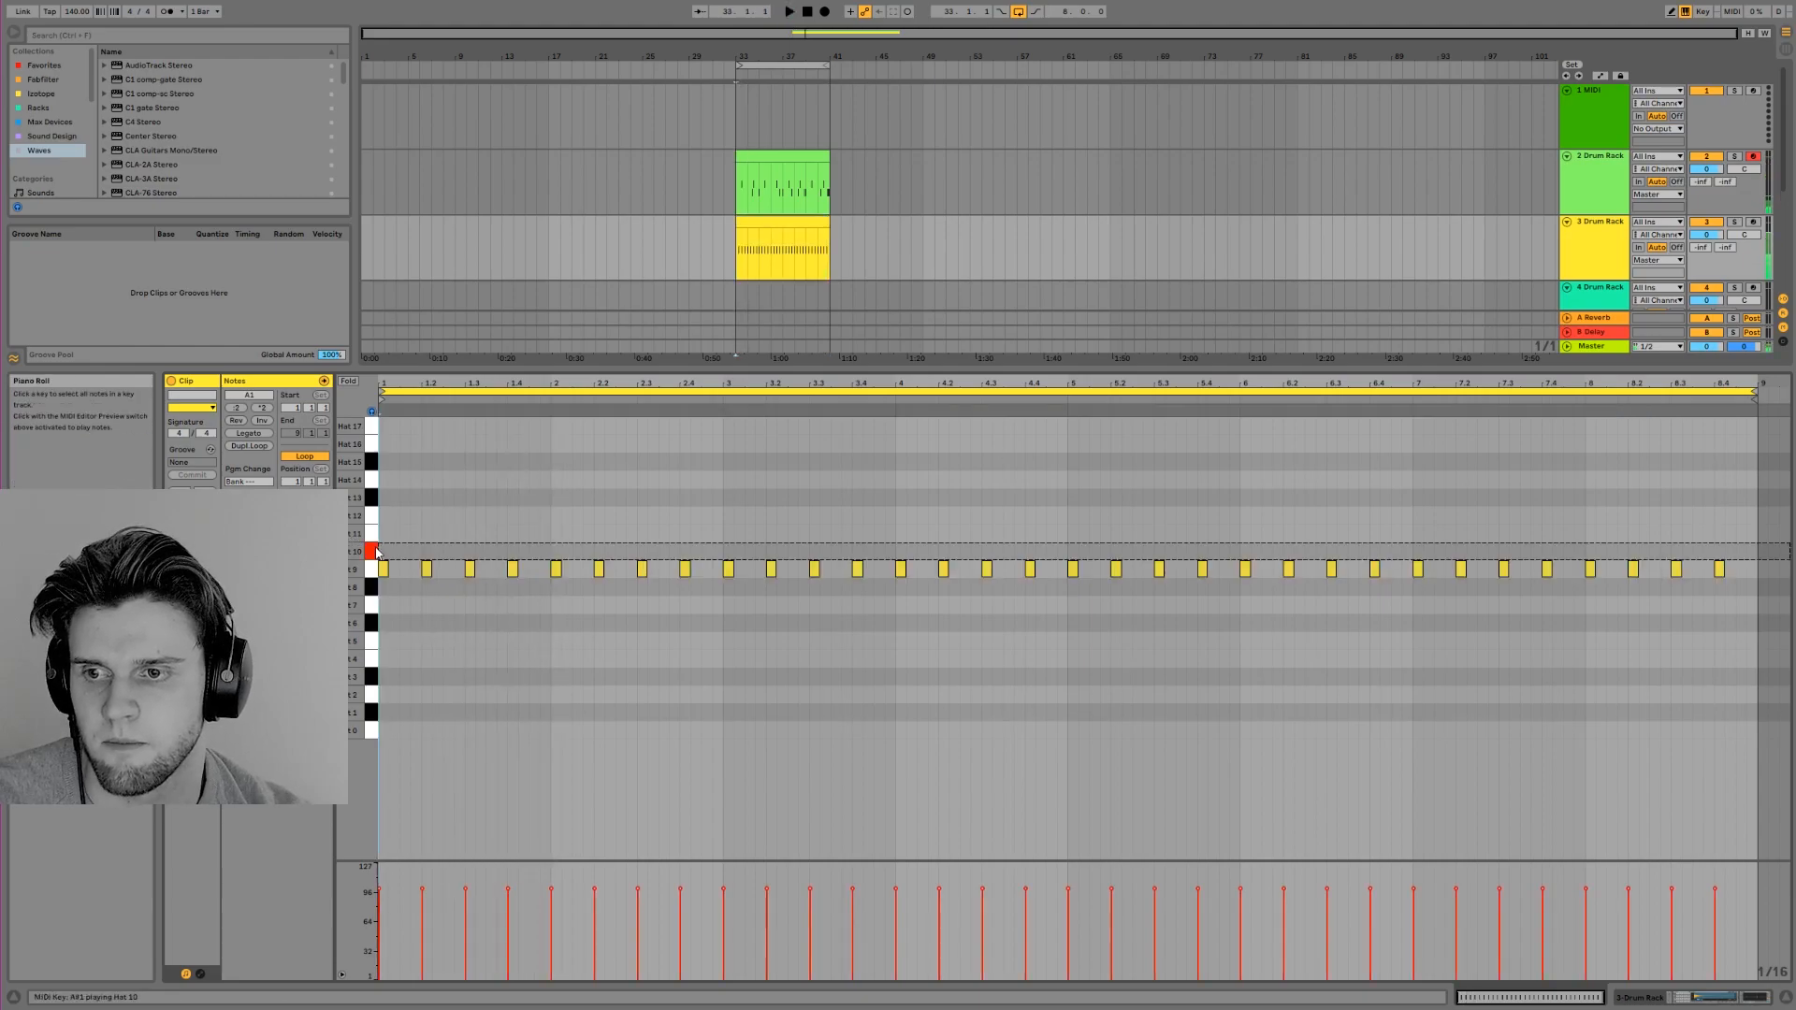
pyautogui.click(369, 606)
pyautogui.click(372, 626)
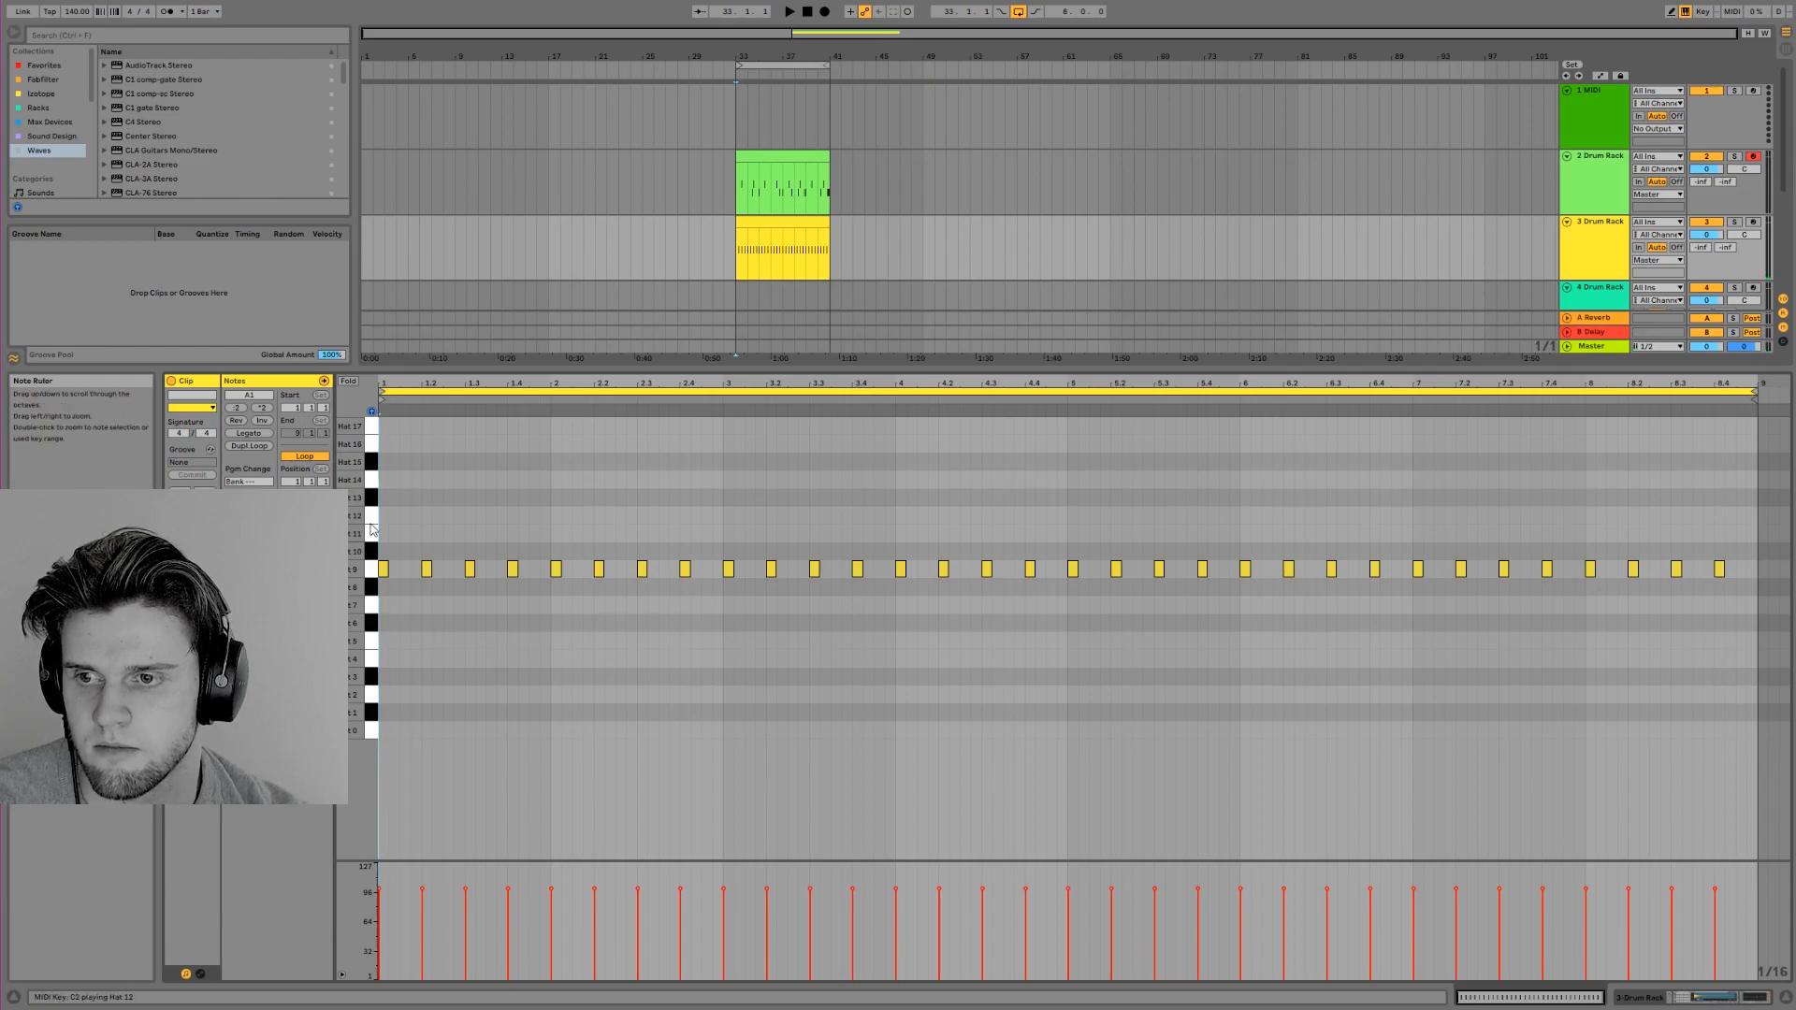
pyautogui.click(372, 463)
pyautogui.click(372, 498)
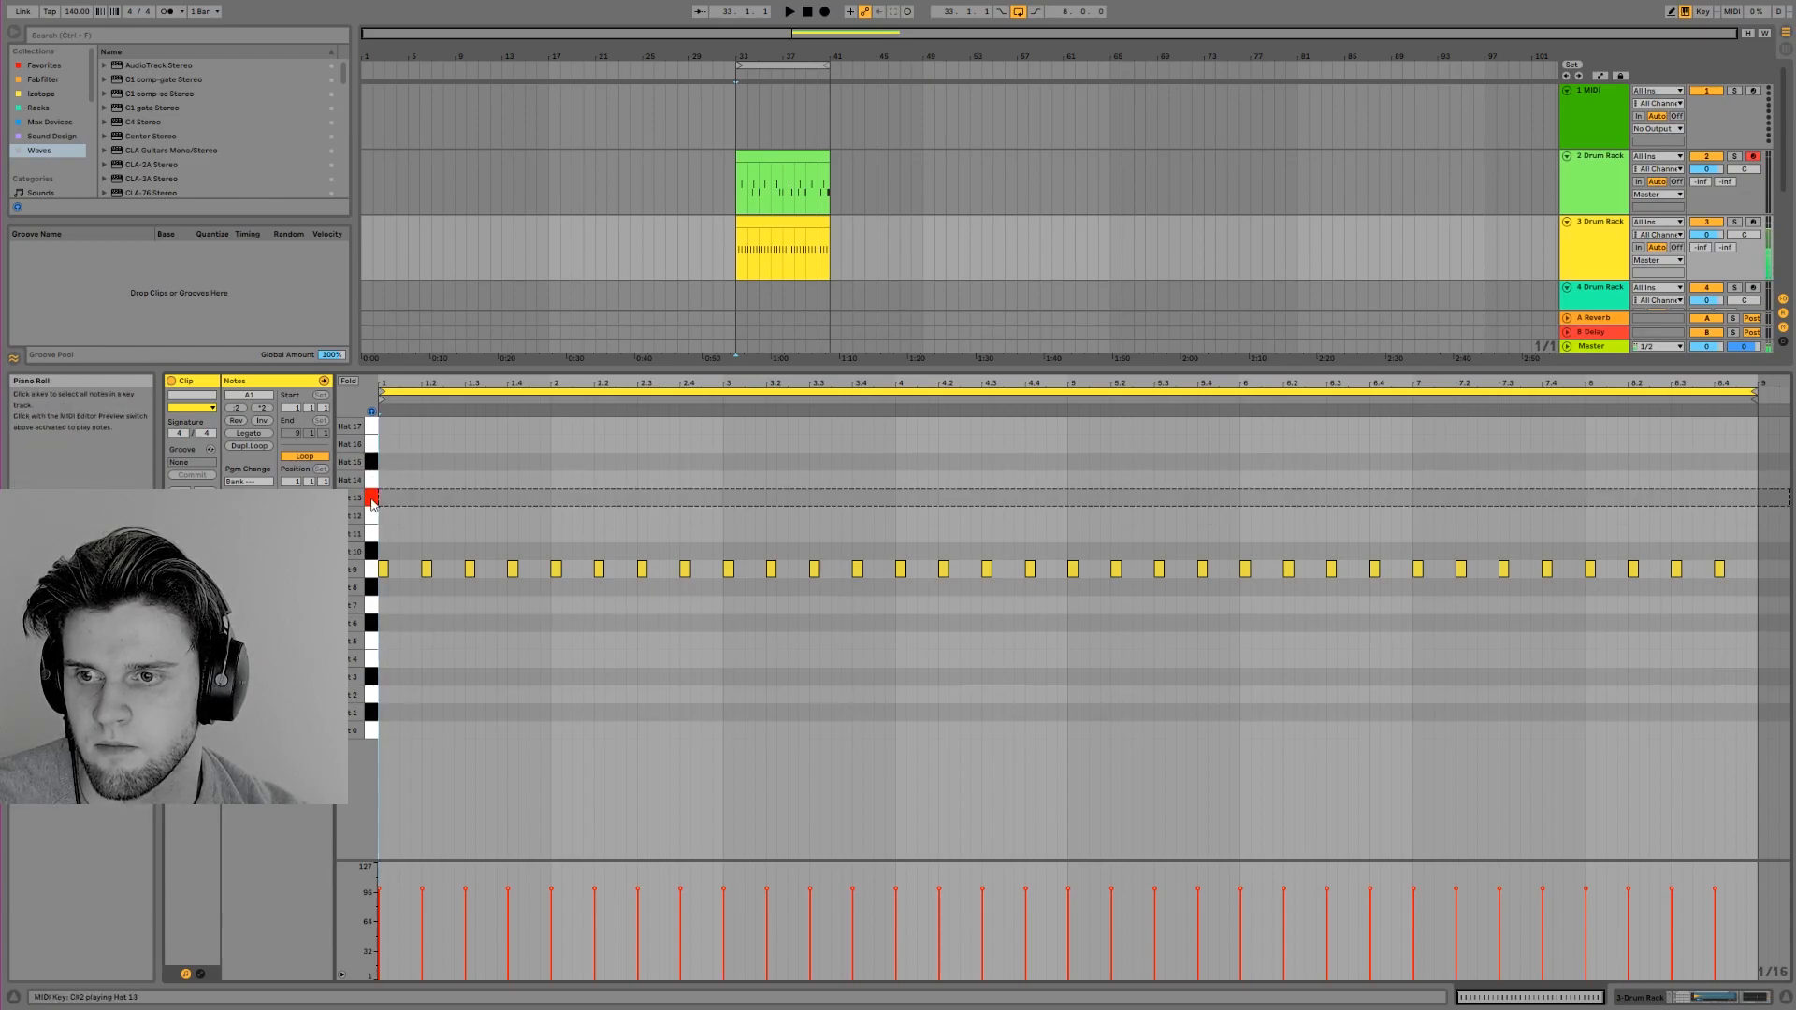
# Add a Hat 13 note on 1.2, repeat it every two beats to the end of the eight-bar clip, and play it
pyautogui.doubleClick(426, 498)
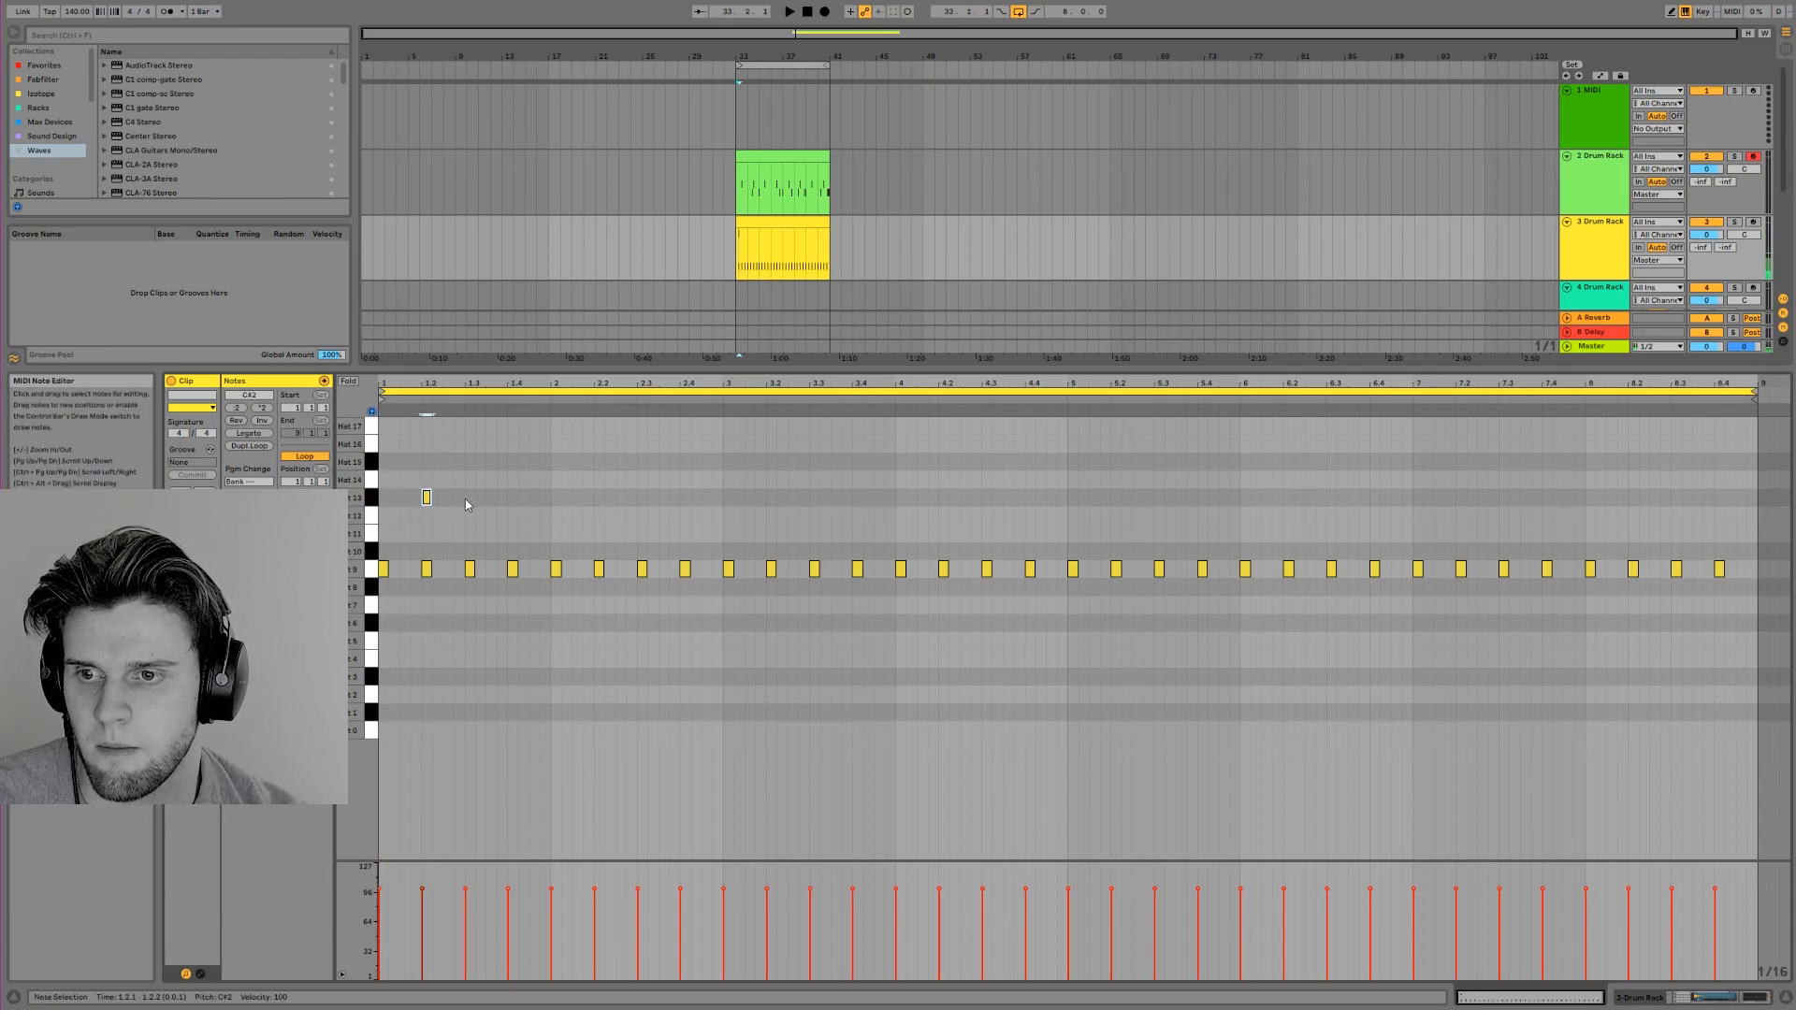
pyautogui.hotkey('ctrl', 'd')
pyautogui.hotkey('ctrl', 'd')
pyautogui.hotkey('ctrl', 'd')
pyautogui.hotkey('ctrl', 'd')
pyautogui.hotkey('ctrl', 'd')
pyautogui.hotkey('ctrl', 'd')
pyautogui.hotkey('ctrl', 'd')
pyautogui.hotkey('ctrl', 'd')
pyautogui.hotkey('ctrl', 'd')
pyautogui.hotkey('ctrl', 'd')
pyautogui.hotkey('ctrl', 'd')
pyautogui.hotkey('ctrl', 'd')
pyautogui.hotkey('ctrl', 'd')
pyautogui.hotkey('ctrl', 'd')
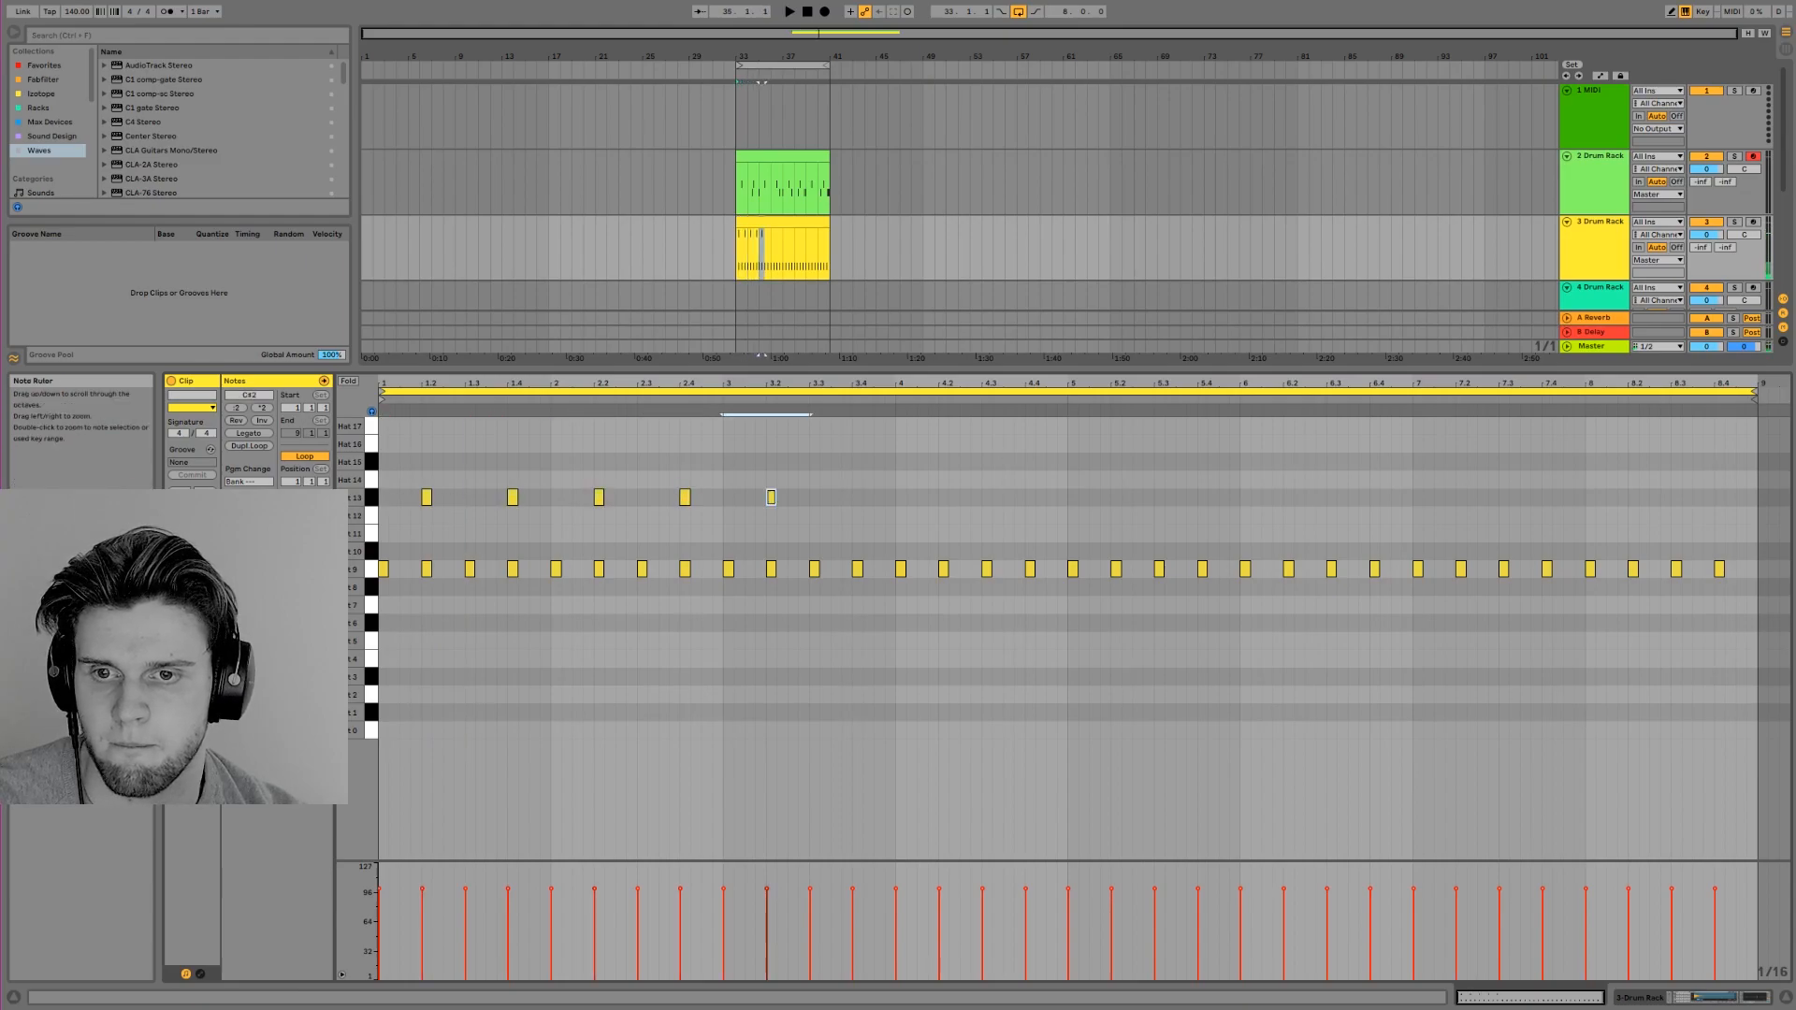
pyautogui.hotkey('ctrl', 'd')
pyautogui.press('space')
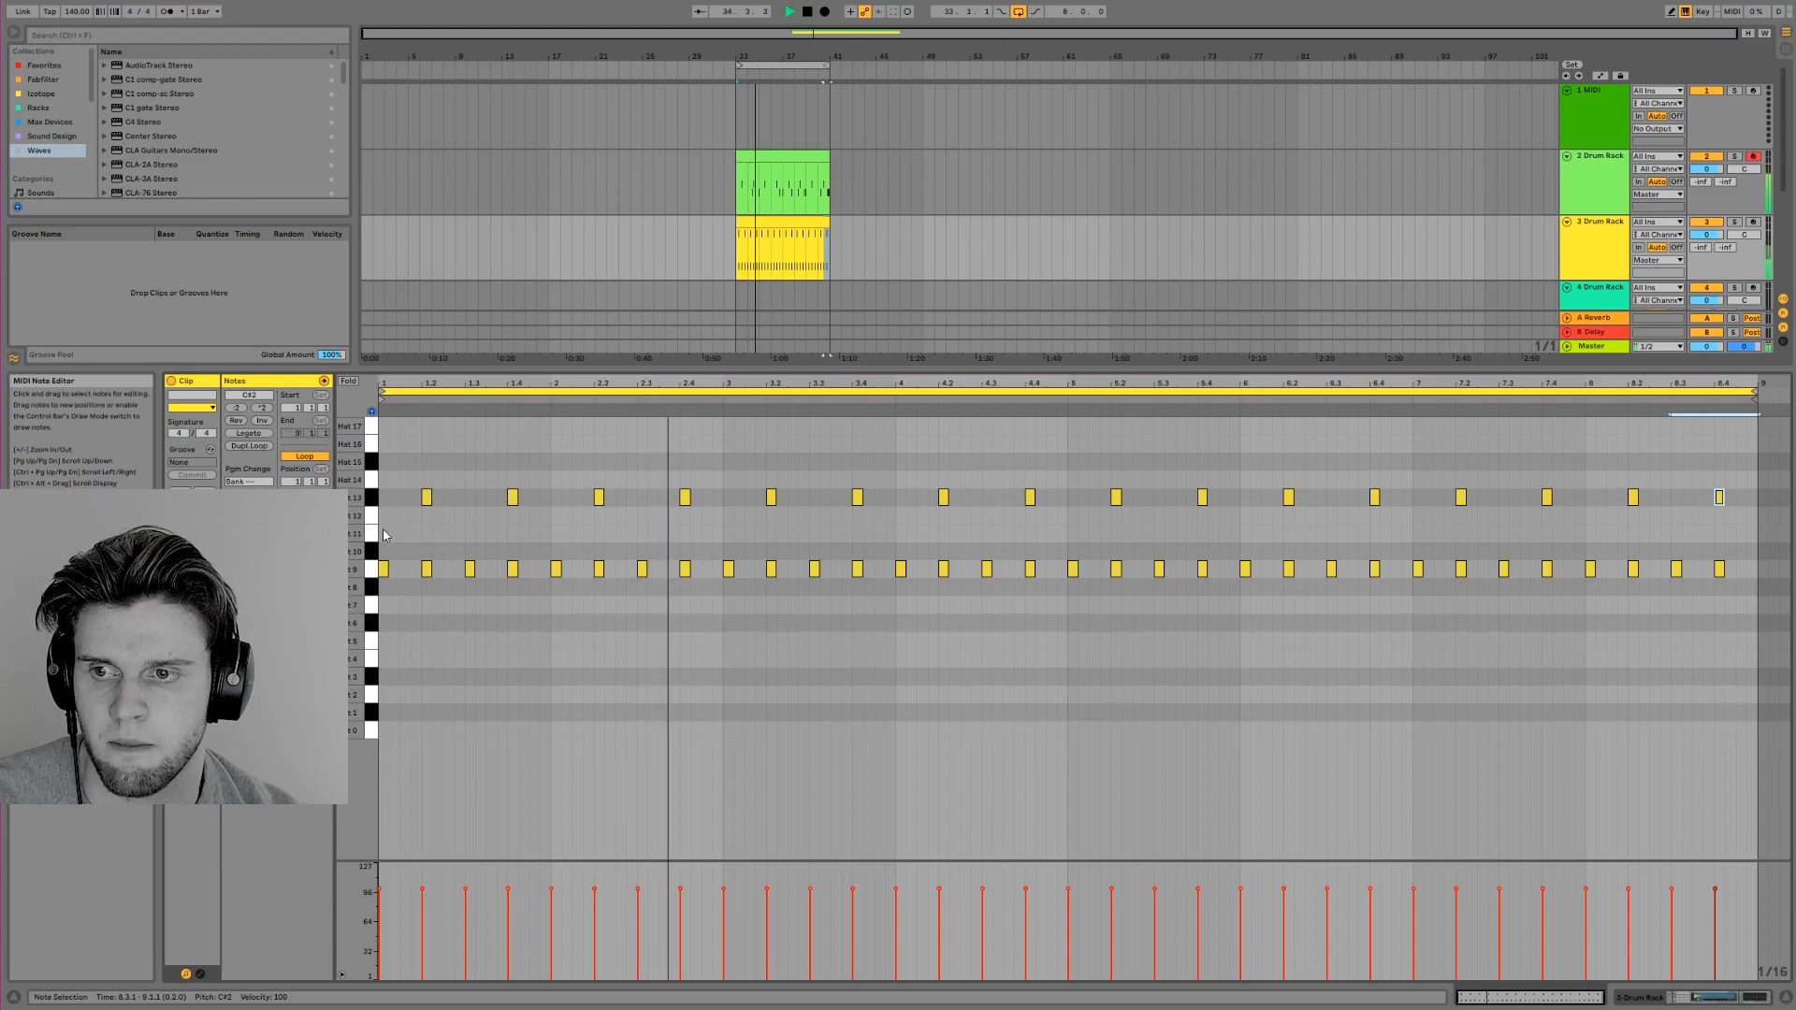
# Copy all Hat 13 notes down to Hat 12 and shift the original Hat 13 notes one beat earlier to start on beat 1
pyautogui.click(372, 517)
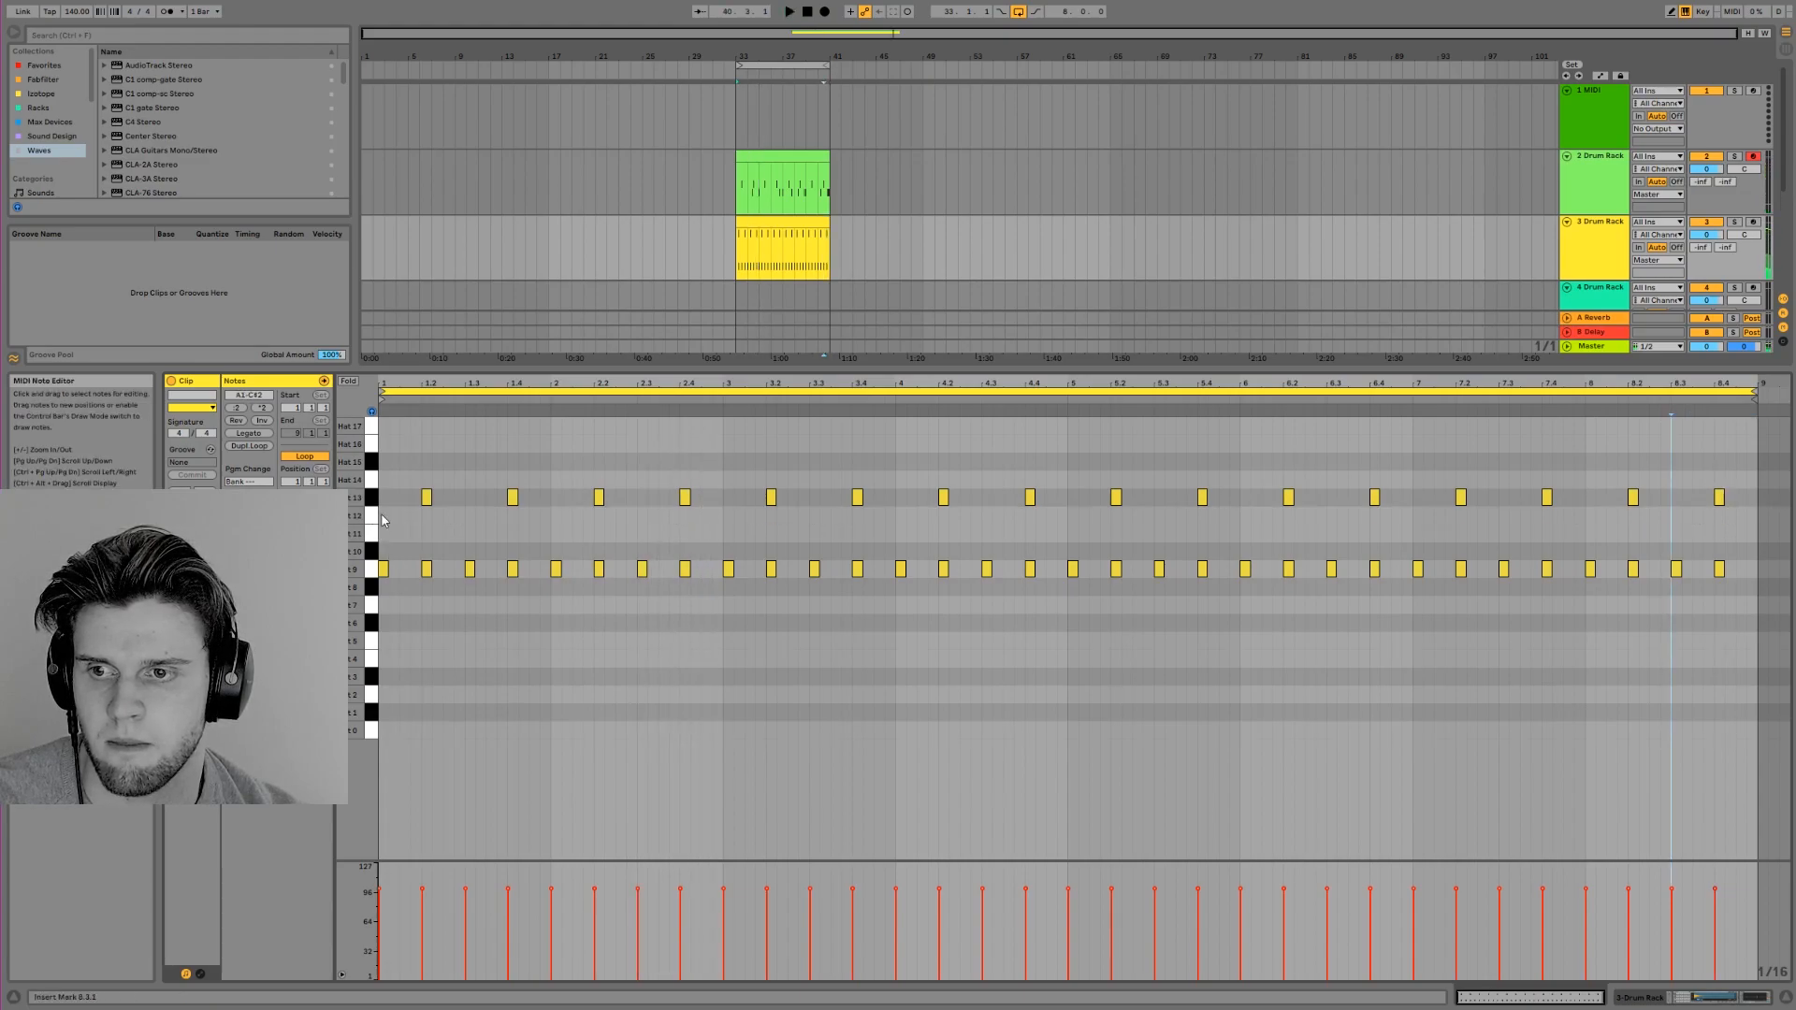
pyautogui.click(373, 498)
pyautogui.moveTo(427, 499); pyautogui.dragTo(426, 517)
pyautogui.press('space')
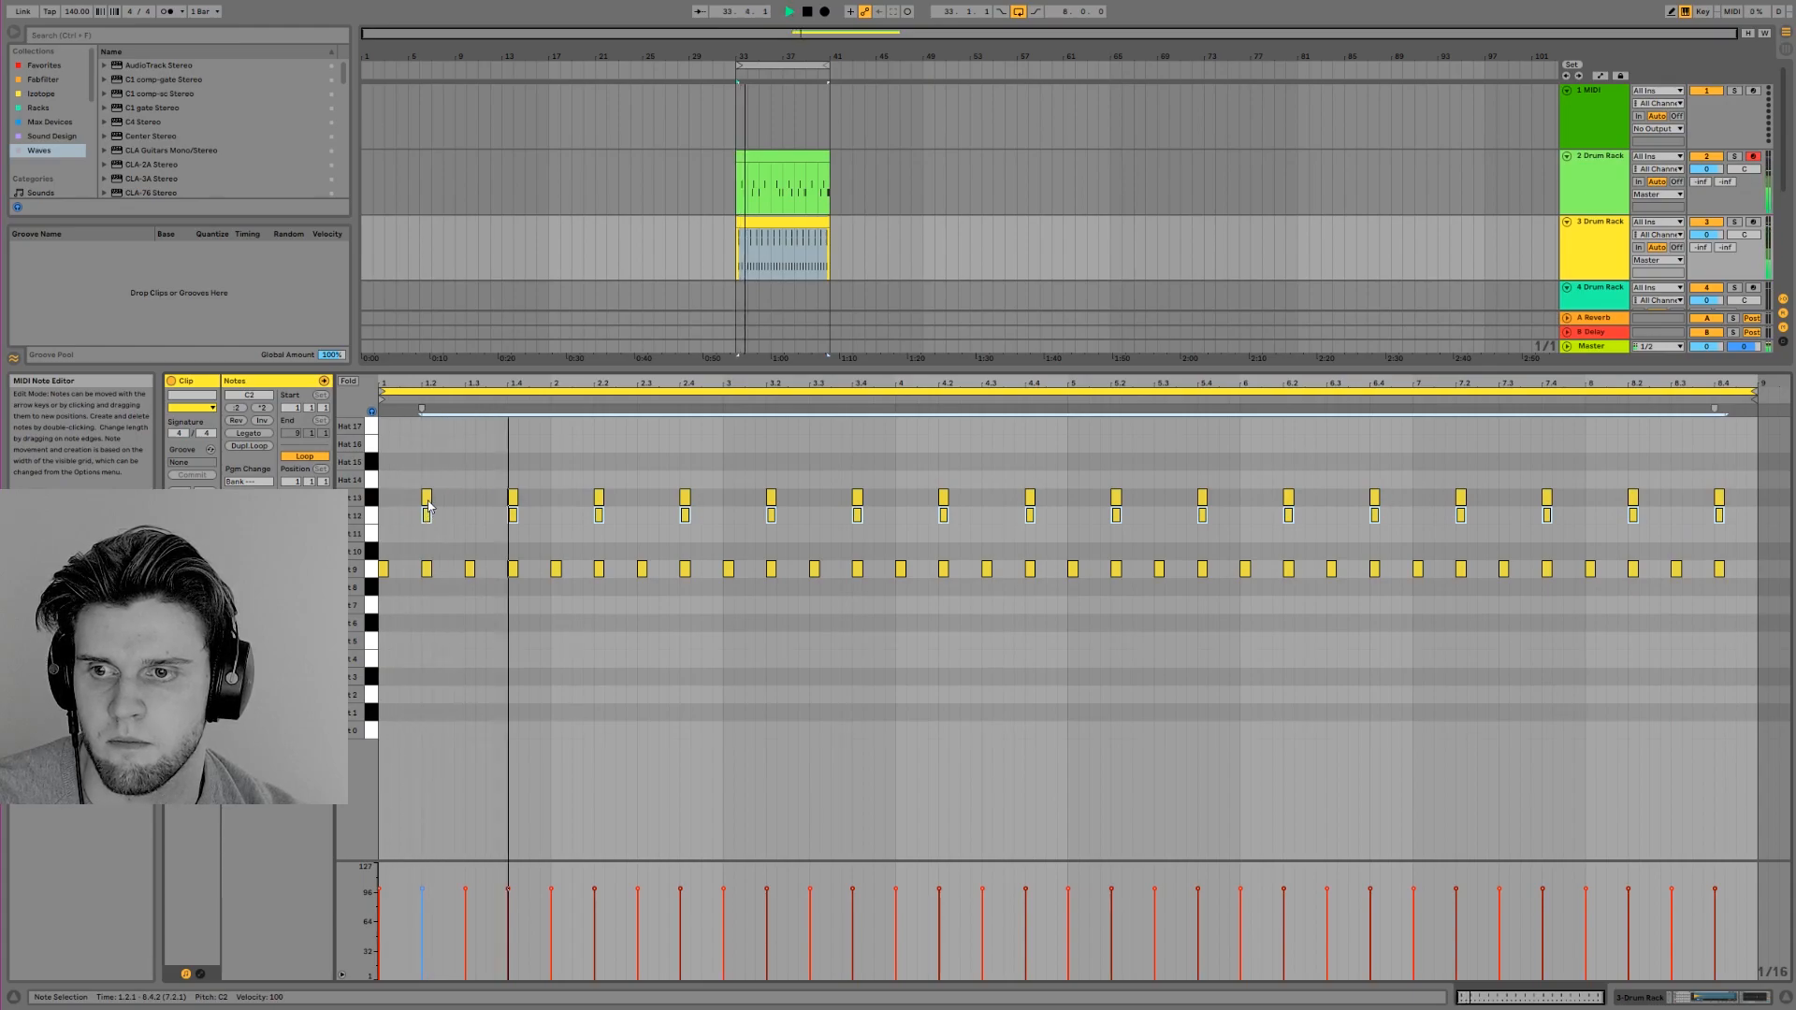
pyautogui.click(373, 499)
pyautogui.moveTo(427, 499); pyautogui.dragTo(384, 500)
pyautogui.press('space')
# Place a Hat 10 note on the first beat, repeat it every two beats across the eight bars, and play the hats
pyautogui.doubleClick(383, 535)
pyautogui.press('space')
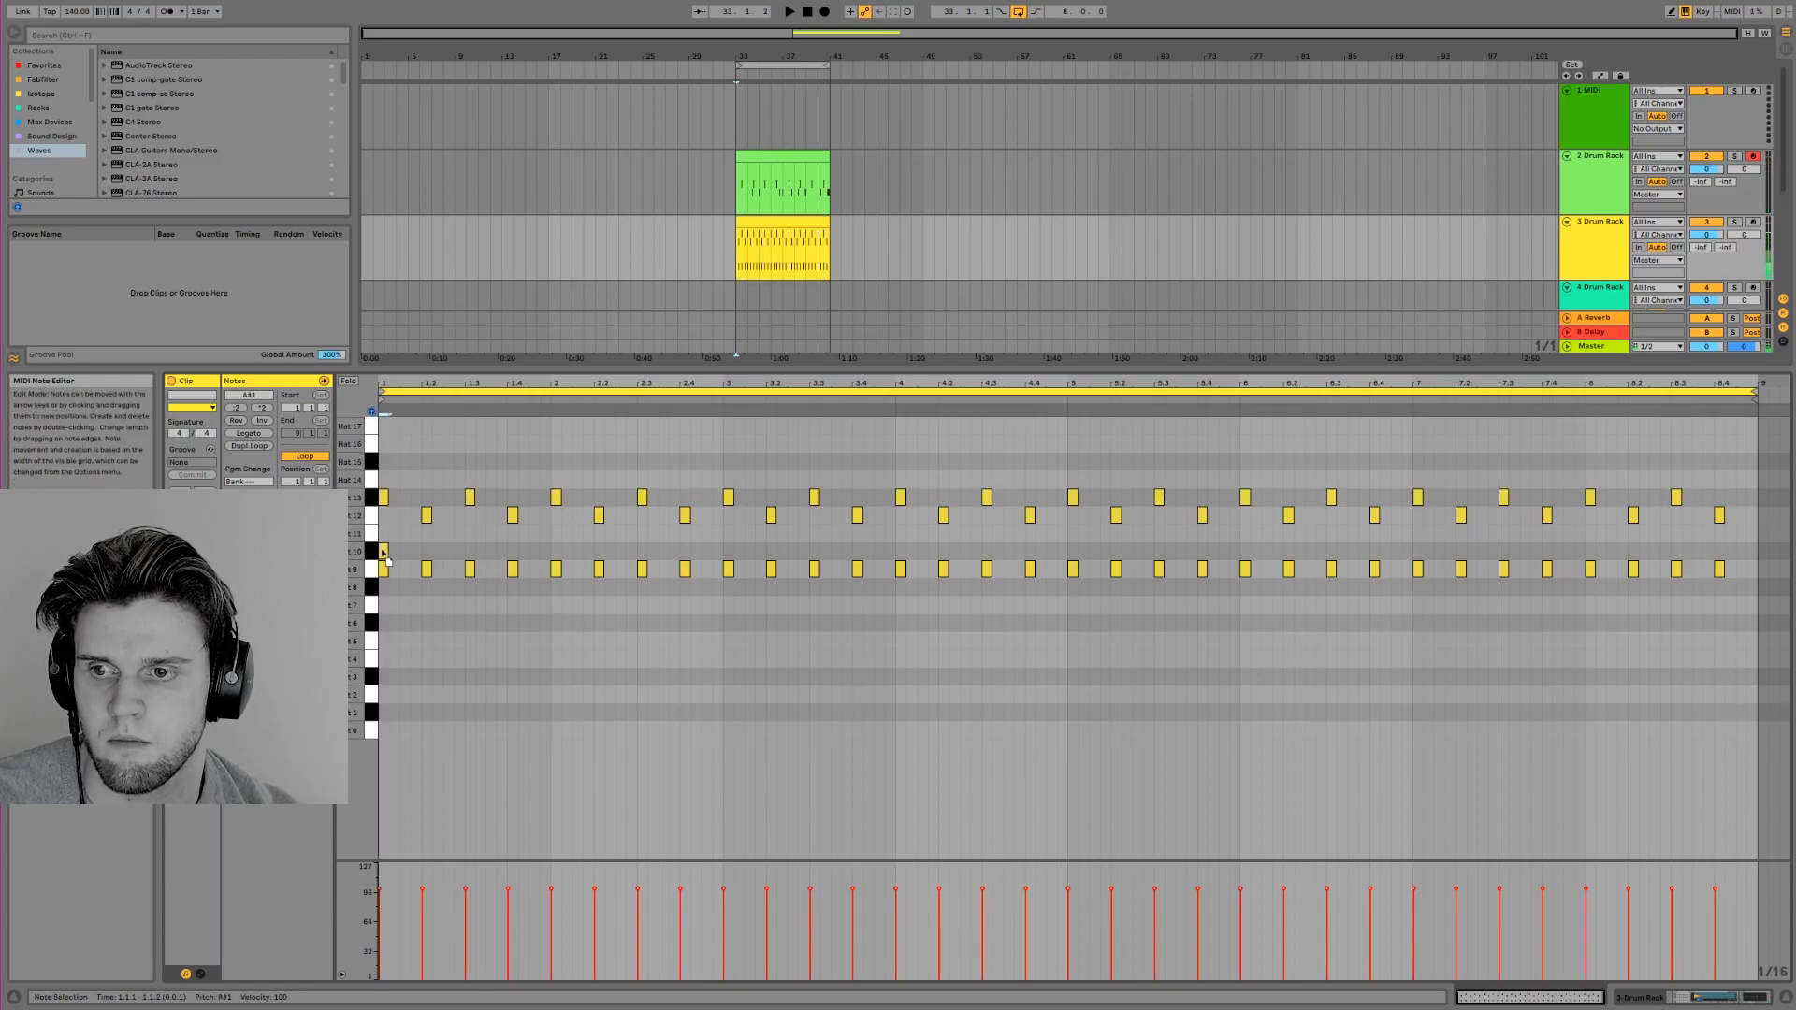
pyautogui.click(466, 553)
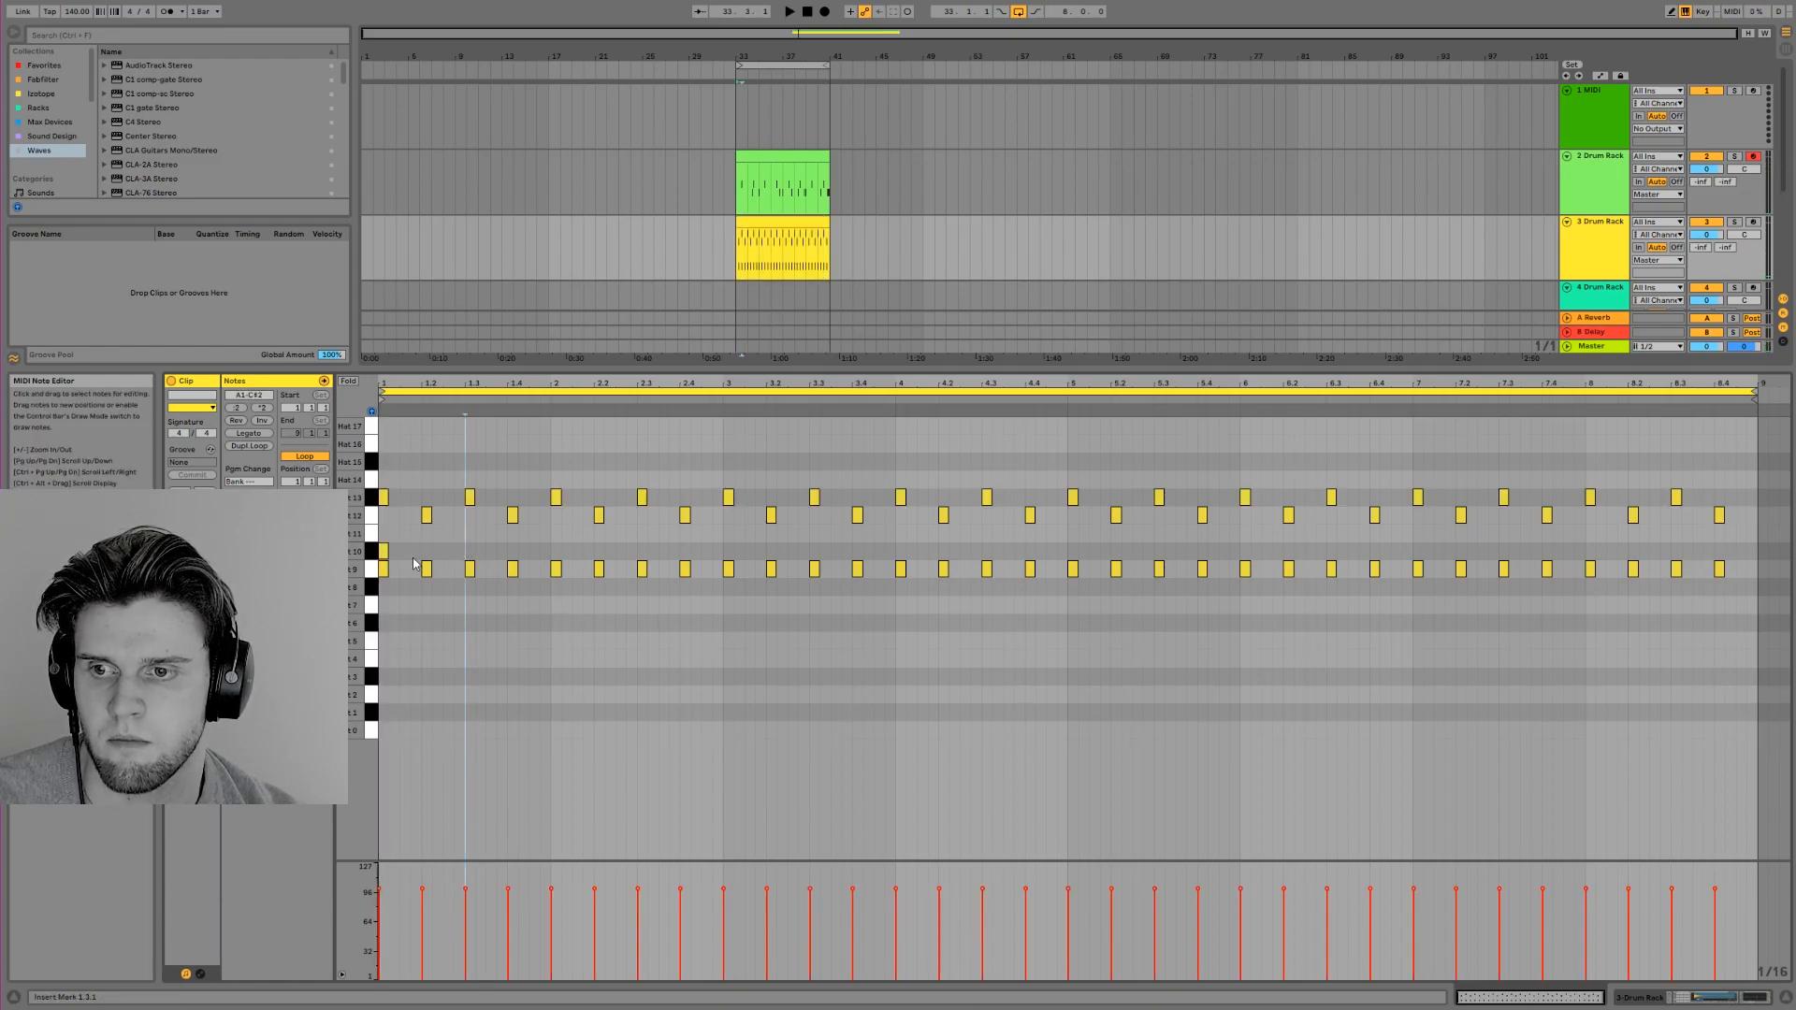
pyautogui.click(423, 553)
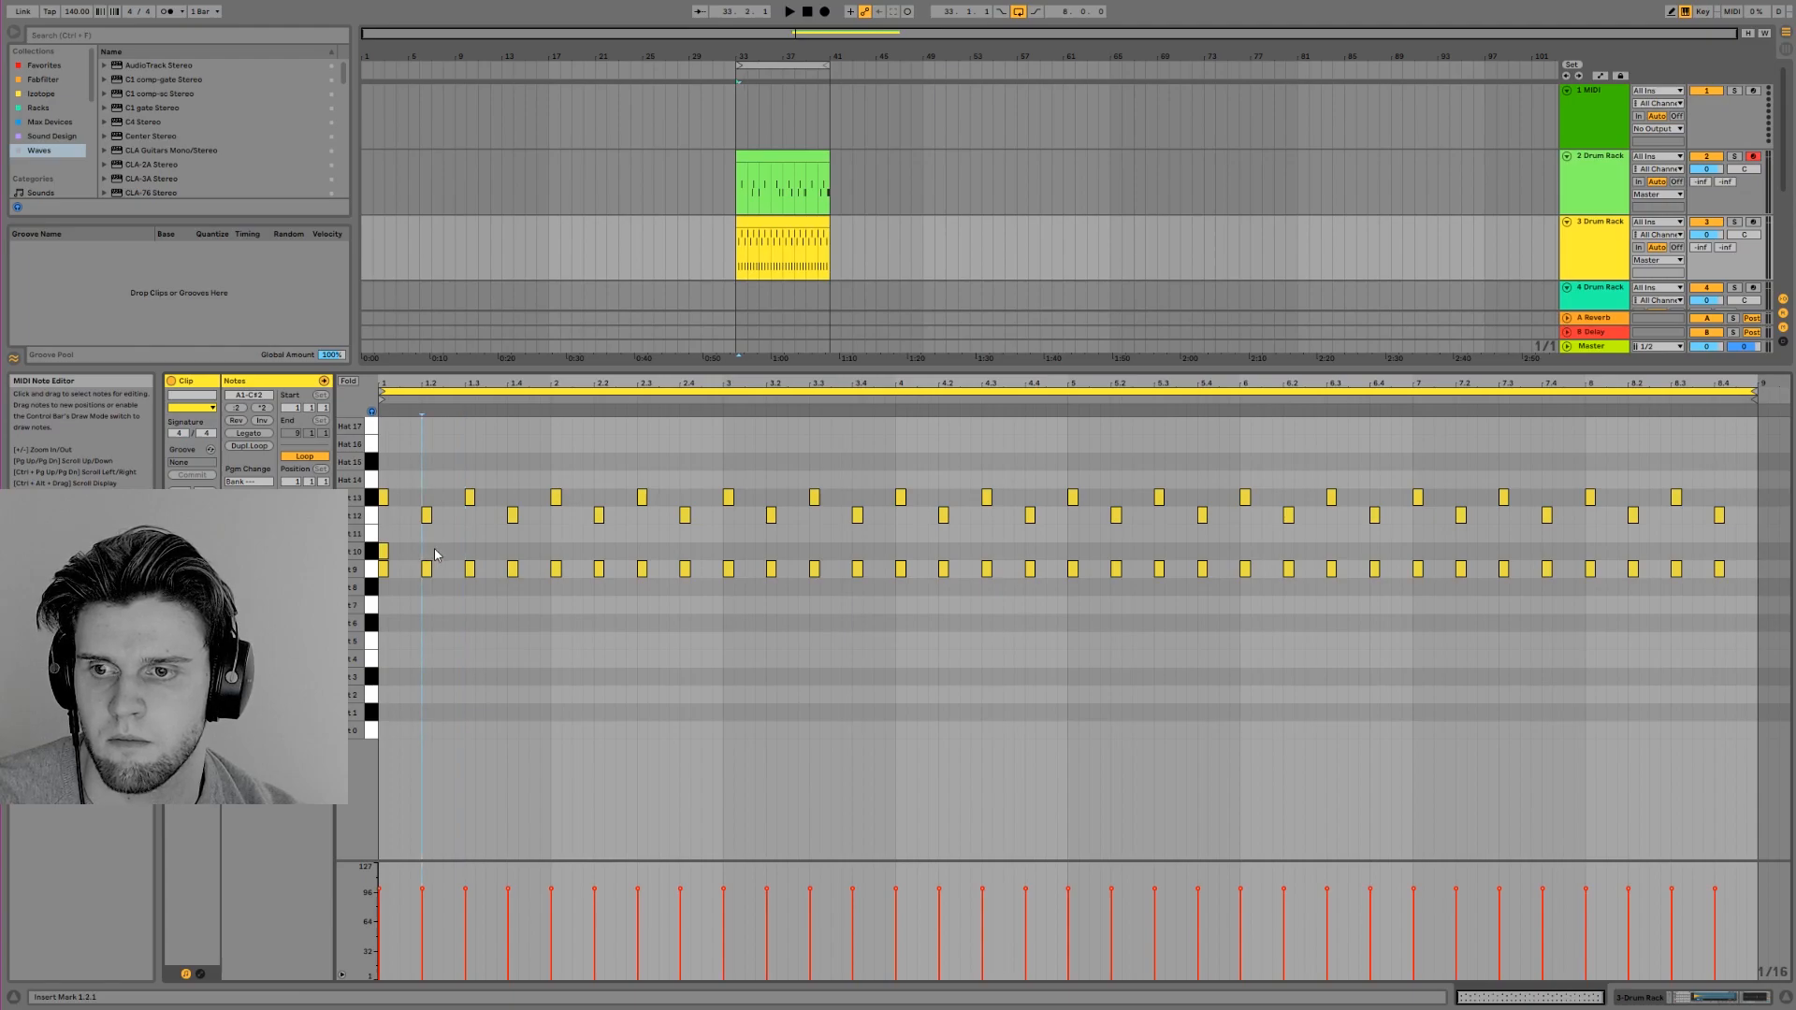
pyautogui.moveTo(423, 556); pyautogui.dragTo(391, 558)
pyautogui.hotkey('ctrl', 'd')
pyautogui.hotkey('ctrl', 'd')
pyautogui.hotkey('ctrl', 'd')
pyautogui.hotkey('ctrl', 'd')
pyautogui.hotkey('ctrl', 'd')
pyautogui.hotkey('ctrl', 'd')
pyautogui.hotkey('ctrl', 'd')
pyautogui.hotkey('ctrl', 'd')
pyautogui.hotkey('ctrl', 'd')
pyautogui.hotkey('ctrl', 'd')
pyautogui.hotkey('ctrl', 'd')
pyautogui.hotkey('ctrl', 'd')
pyautogui.hotkey('ctrl', 'd')
pyautogui.hotkey('ctrl', 'd')
pyautogui.hotkey('ctrl', 'd')
pyautogui.press('space')
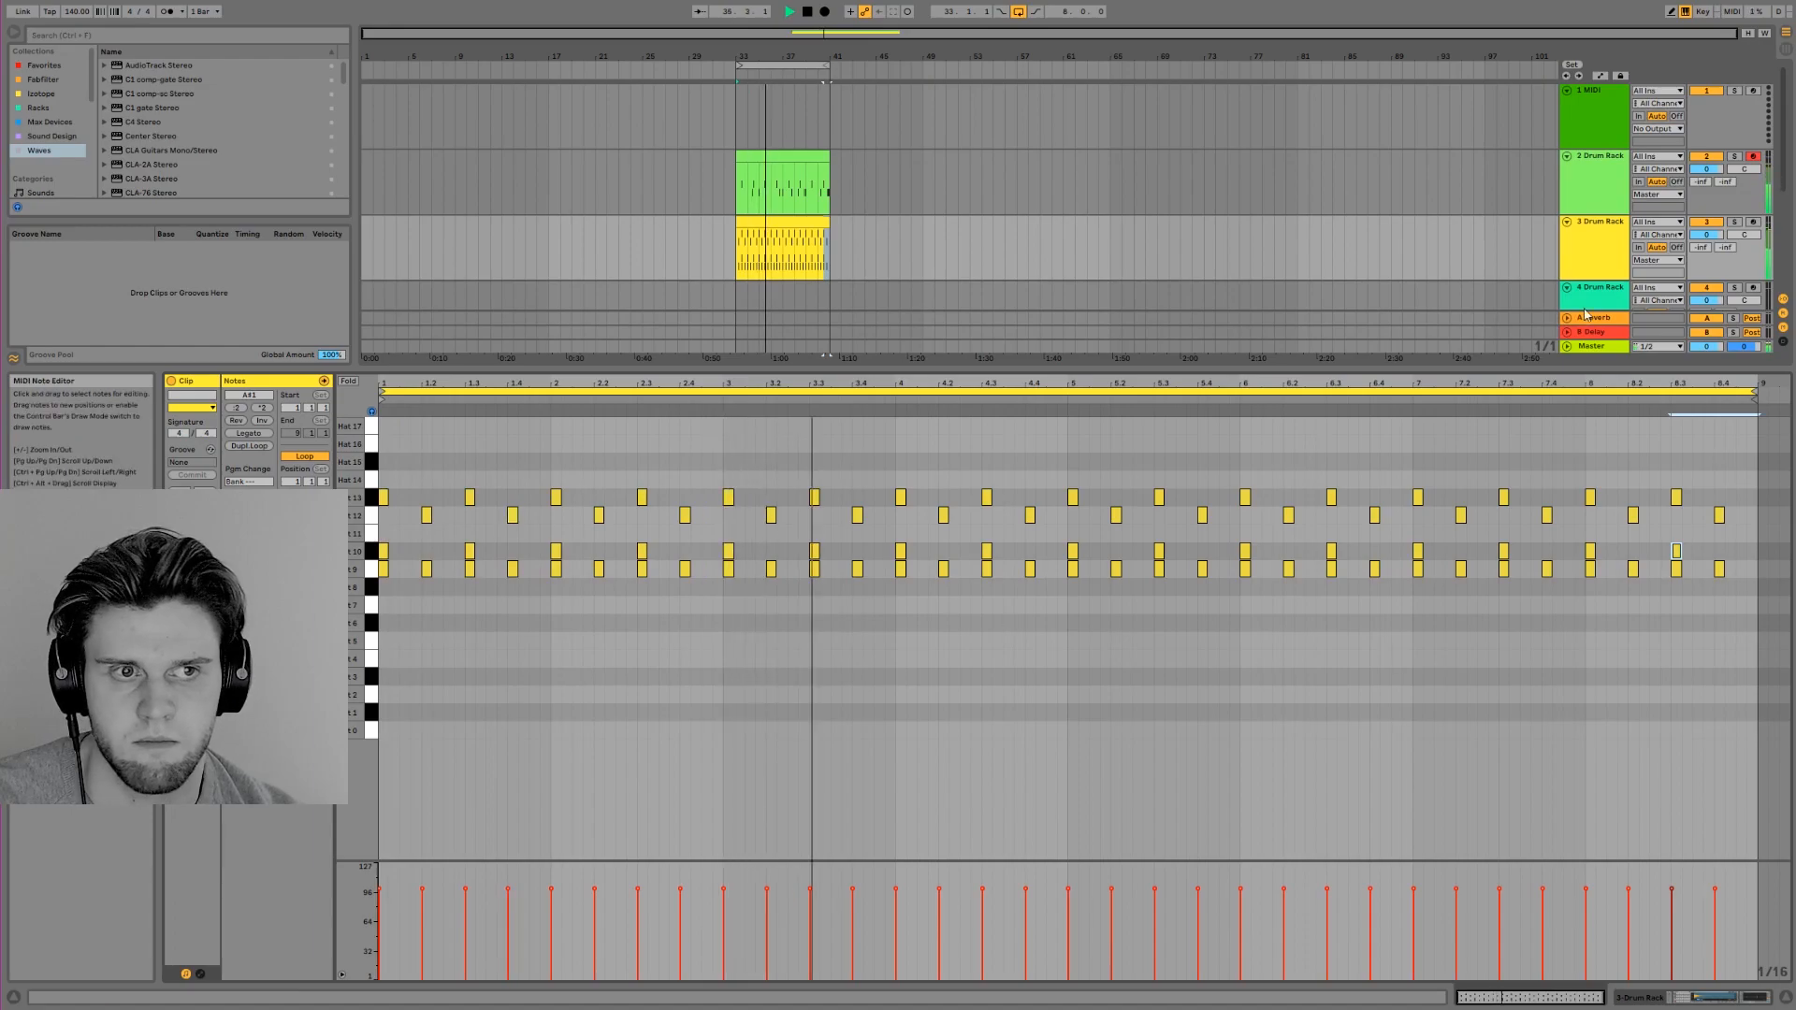
# Stop playback and insert an empty MIDI clip on track 4 spanning the same eight bars as the hat clip
pyautogui.doubleClick(1598, 223)
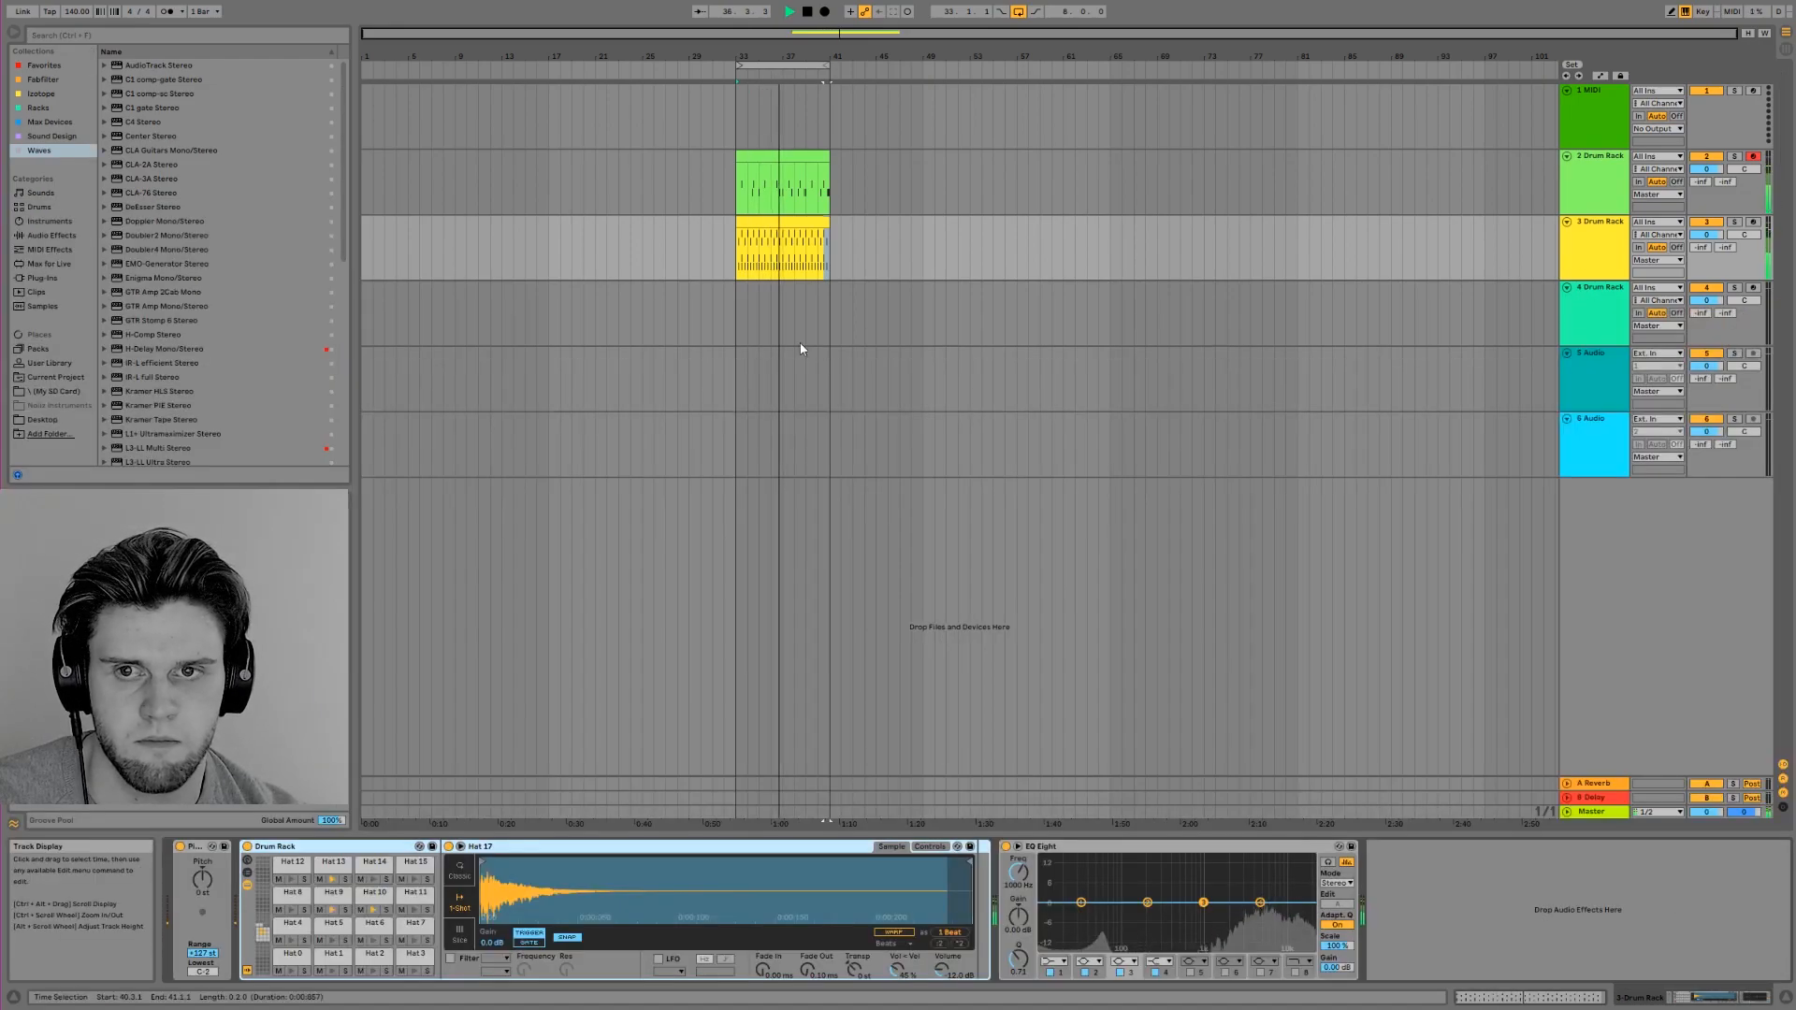
pyautogui.press('space')
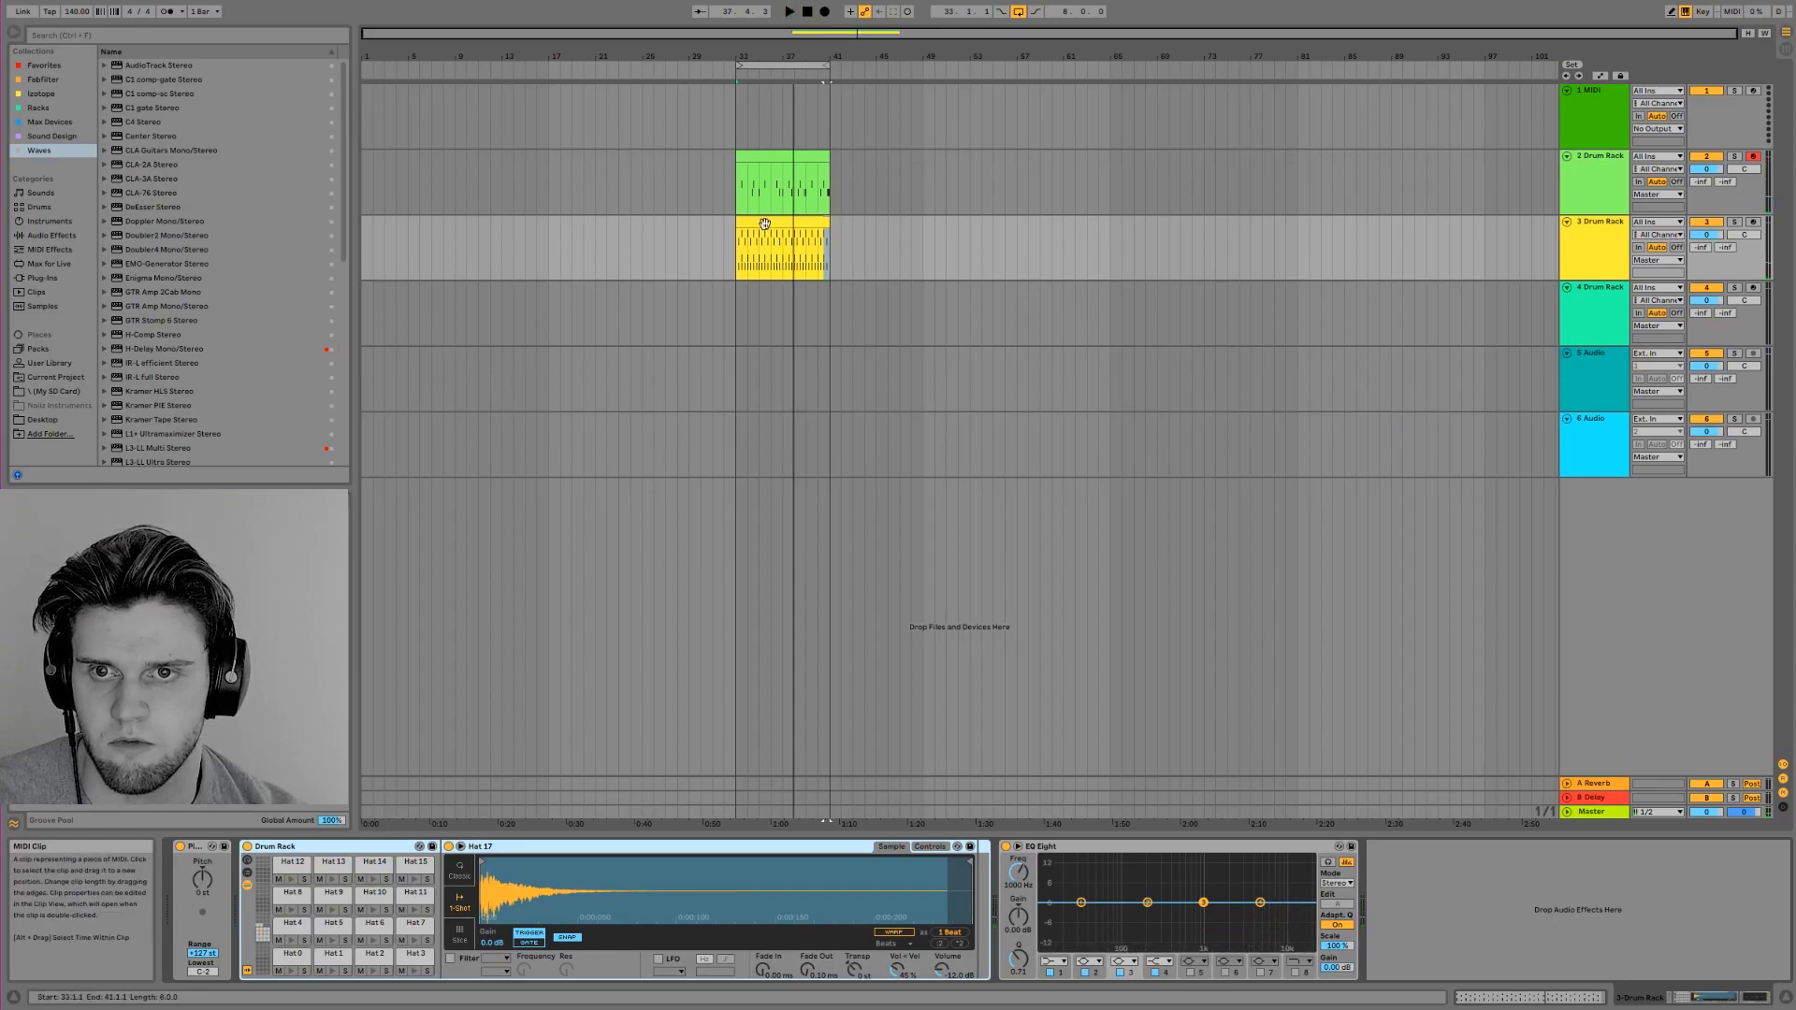
pyautogui.moveTo(733, 289); pyautogui.dragTo(827, 307)
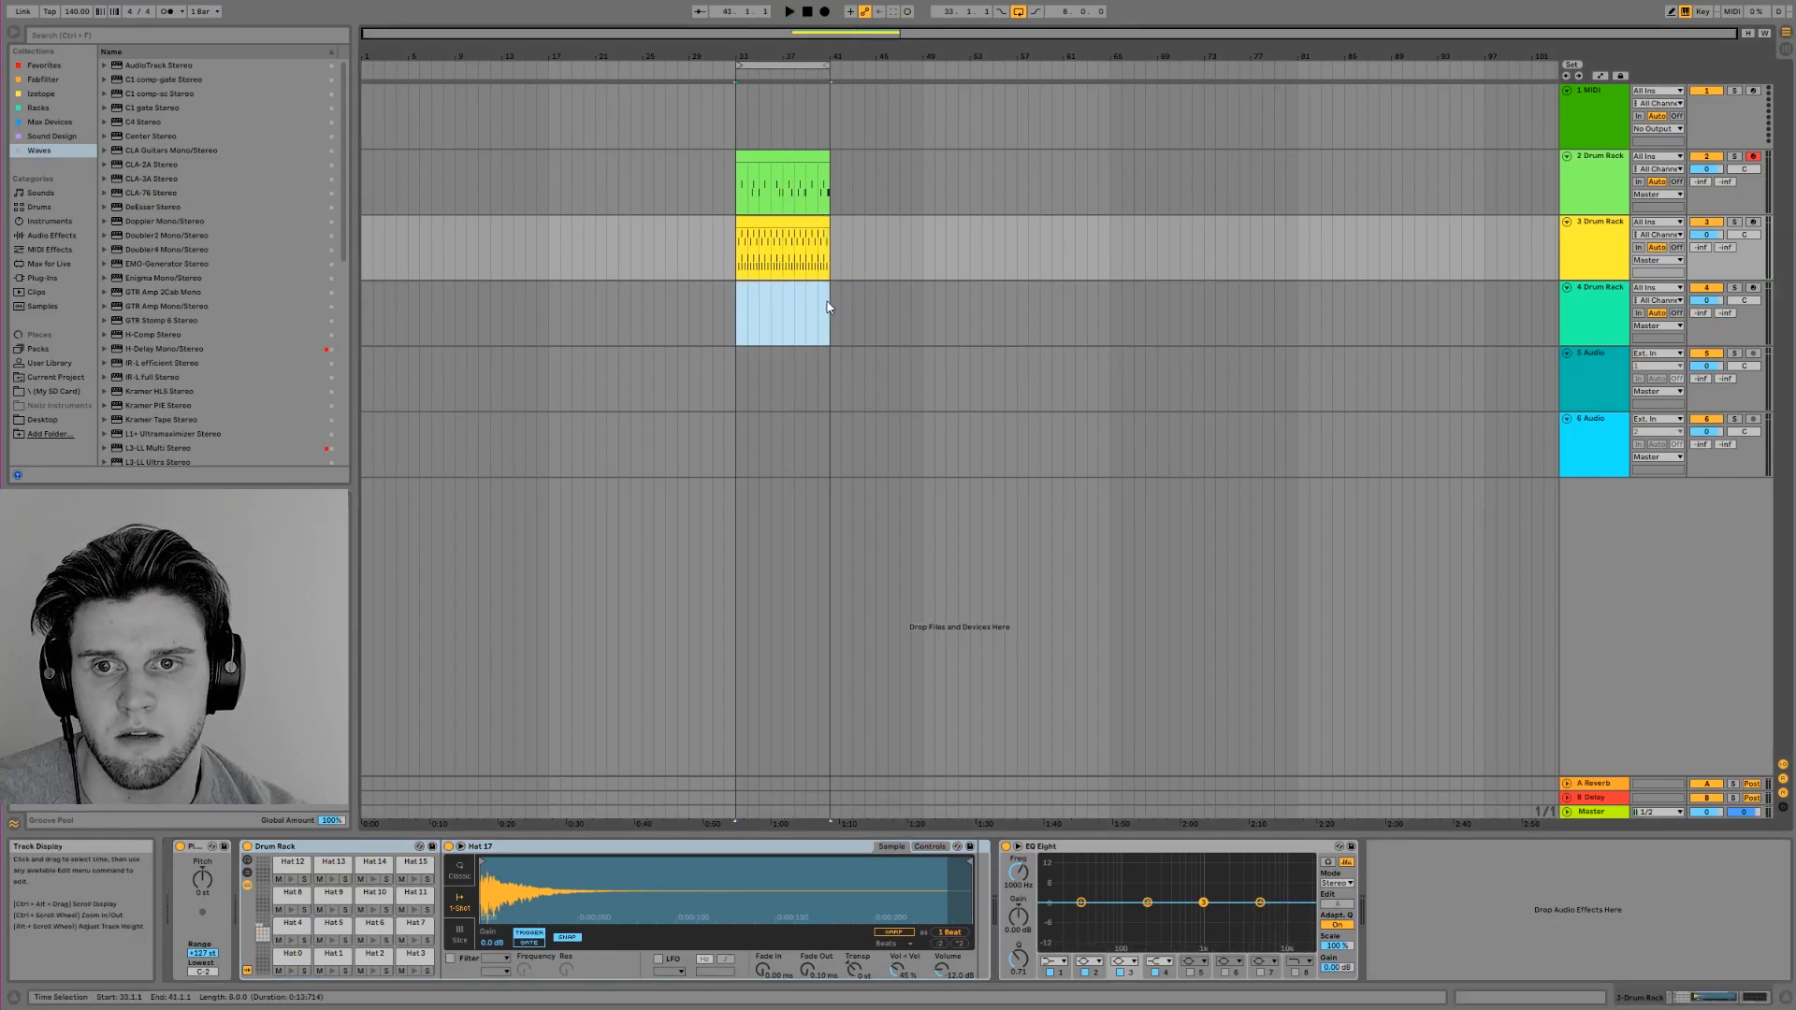
pyautogui.rightClick(818, 287)
pyautogui.click(862, 397)
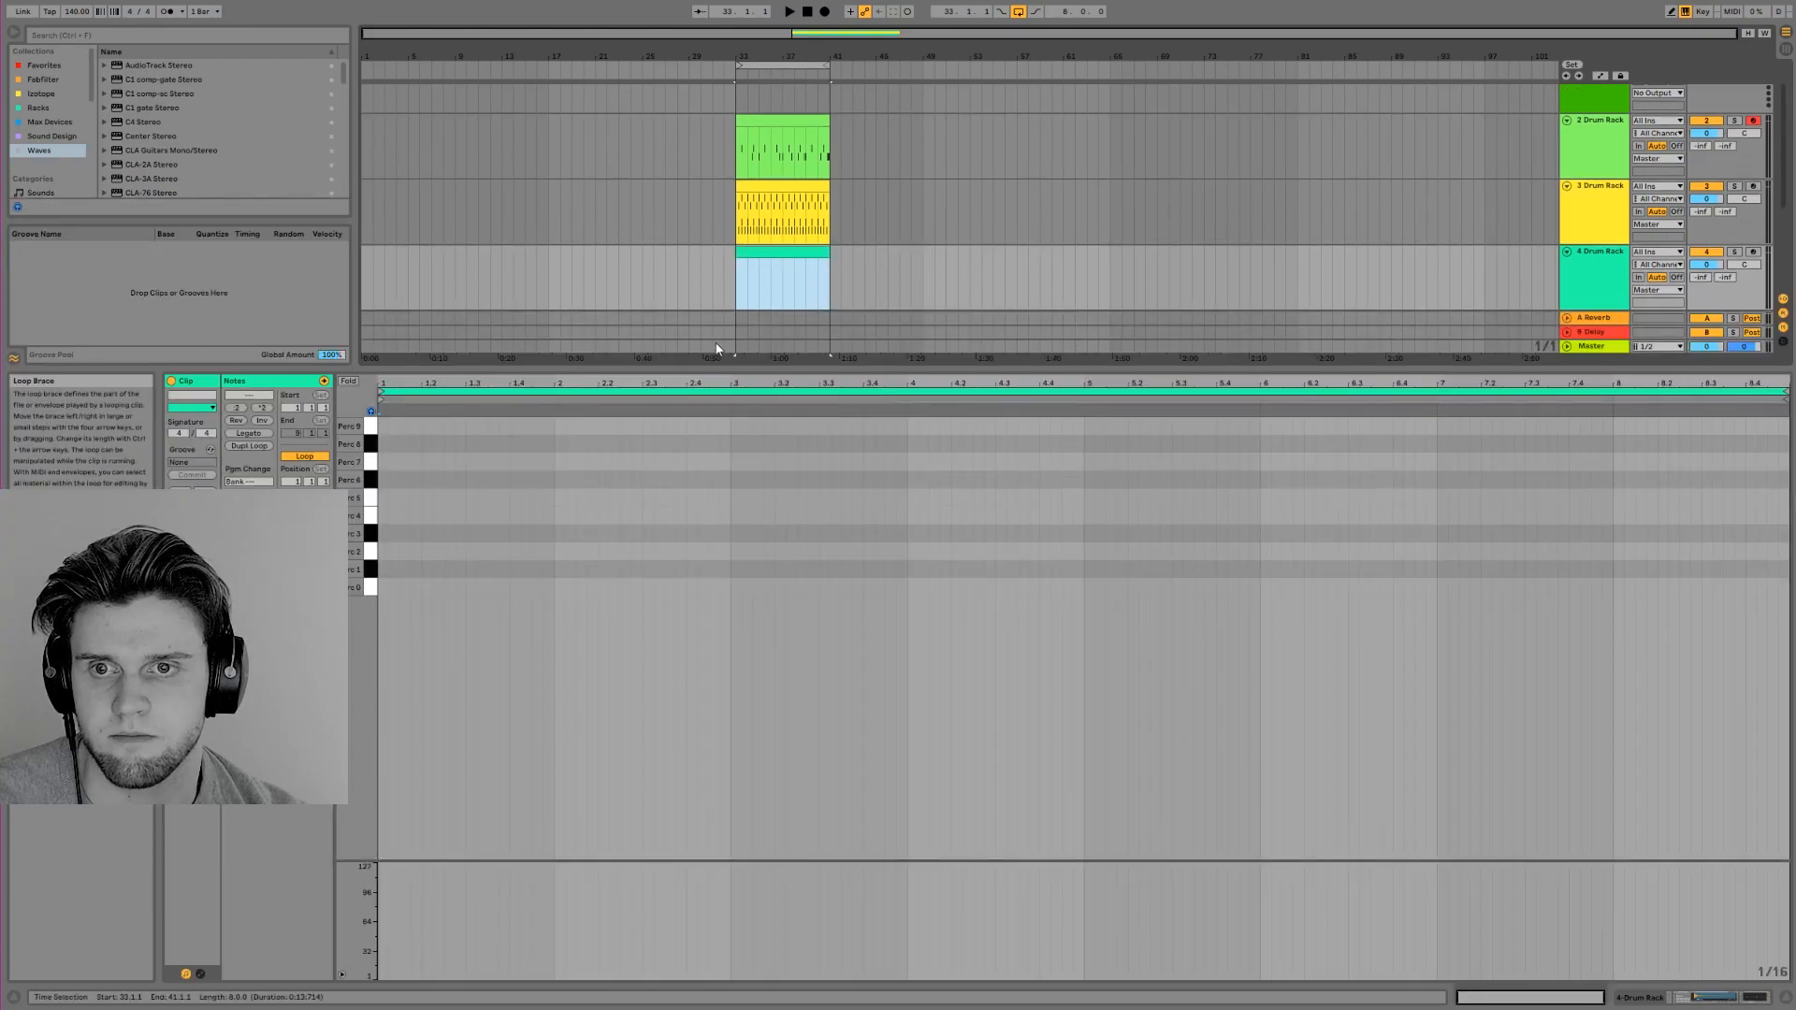
# Place a Perc 4 note on 1.3 in the new percussion clip and play it with the drums
pyautogui.click(371, 513)
pyautogui.click(466, 520)
pyautogui.doubleClick(468, 521)
pyautogui.press('space')
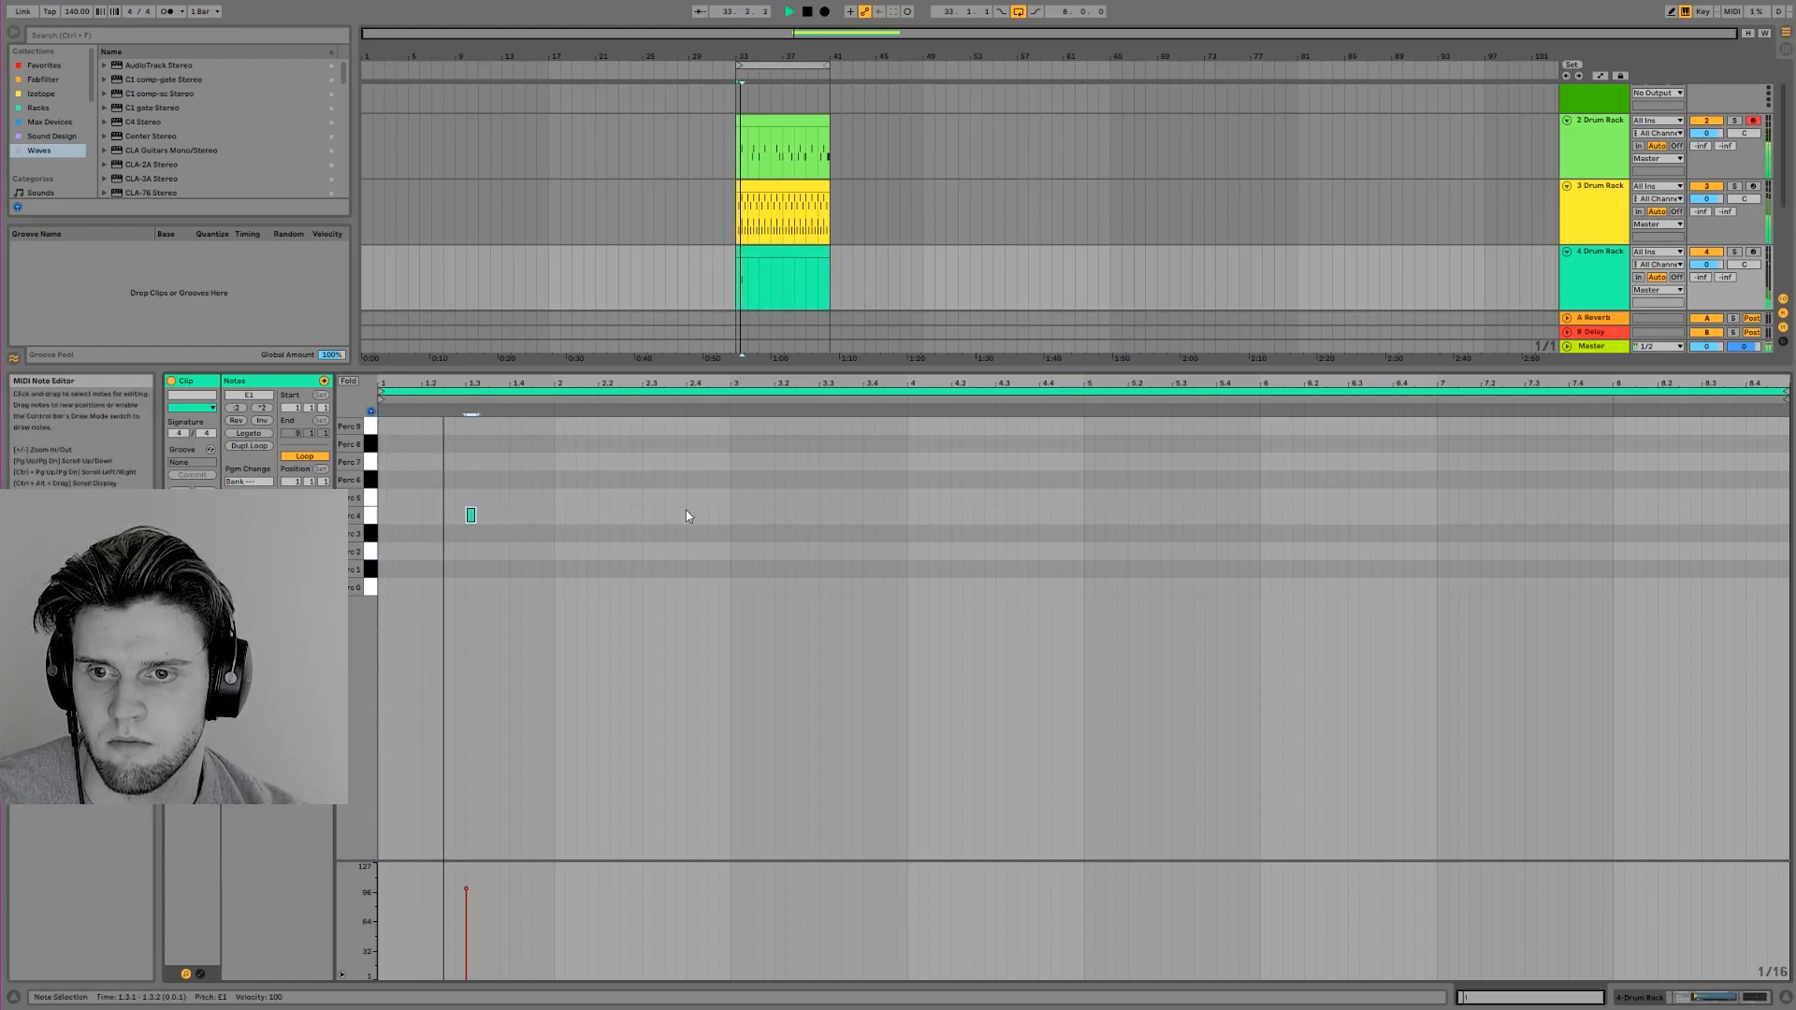
pyautogui.press('space')
# Add a Perc 2 note on 1.1.3 in the percussion clip and play it
pyautogui.click(373, 539)
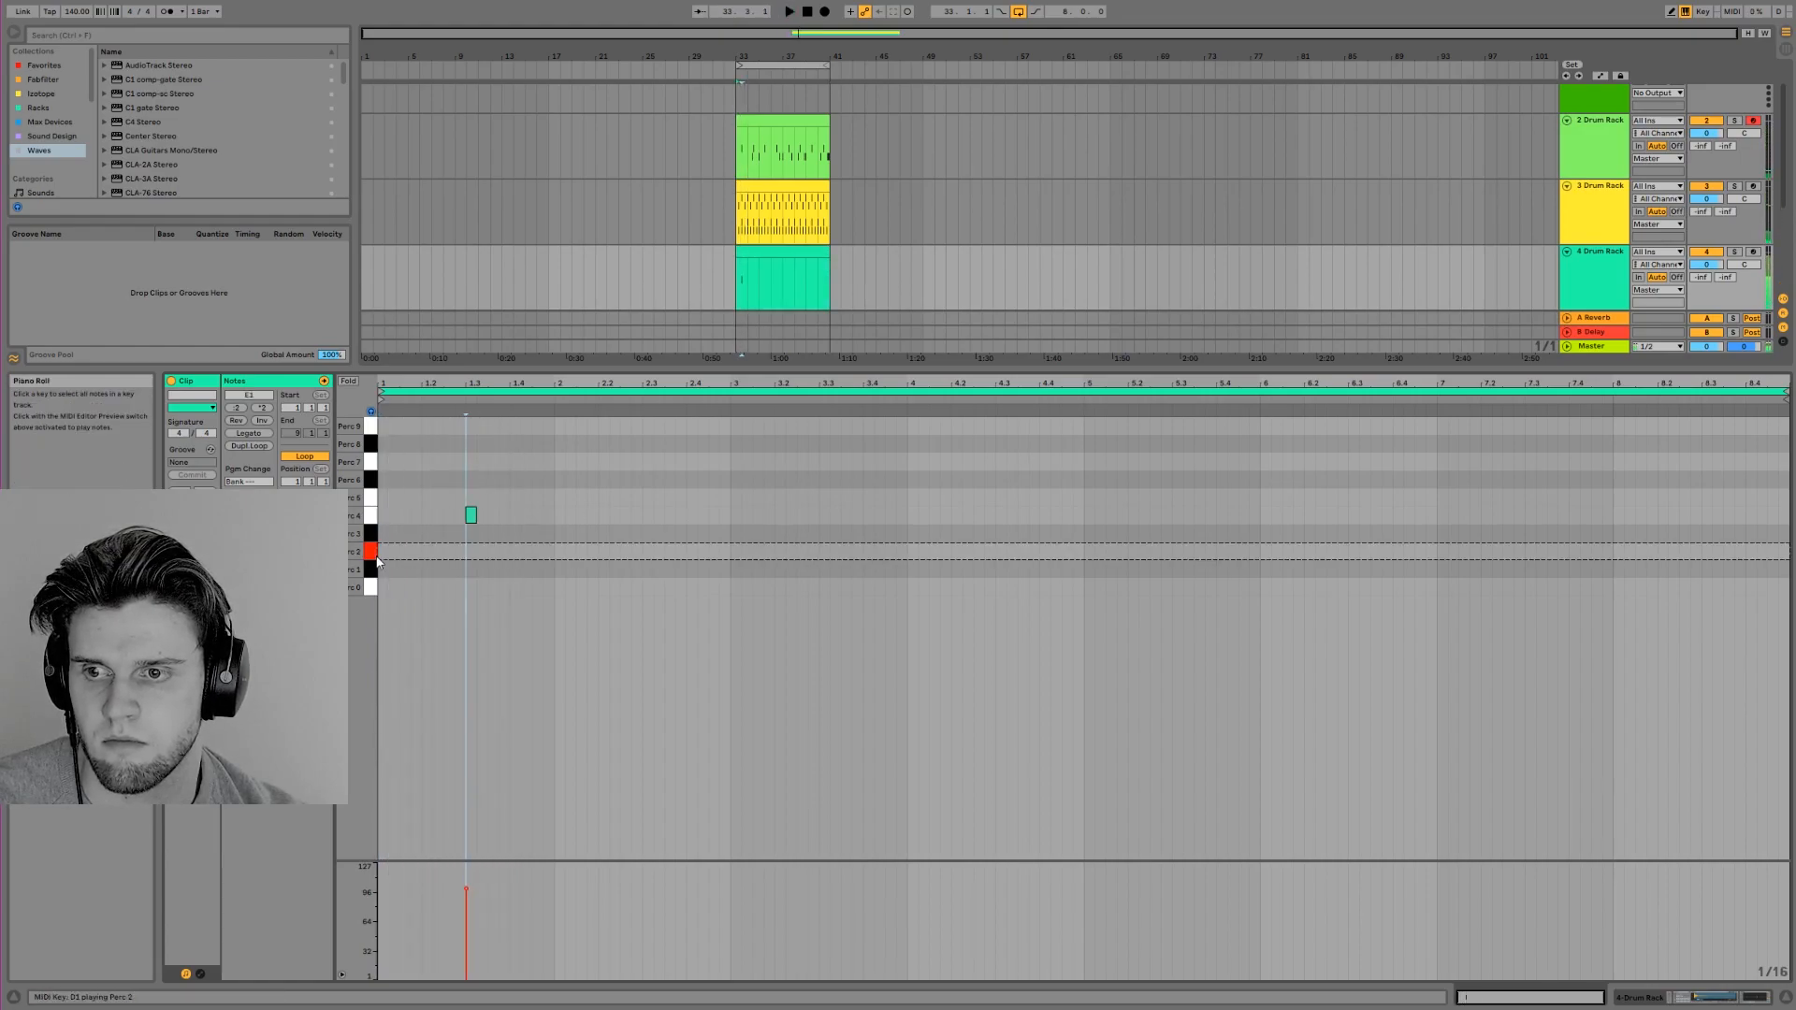
pyautogui.doubleClick(405, 551)
pyautogui.press('space')
pyautogui.click(457, 559)
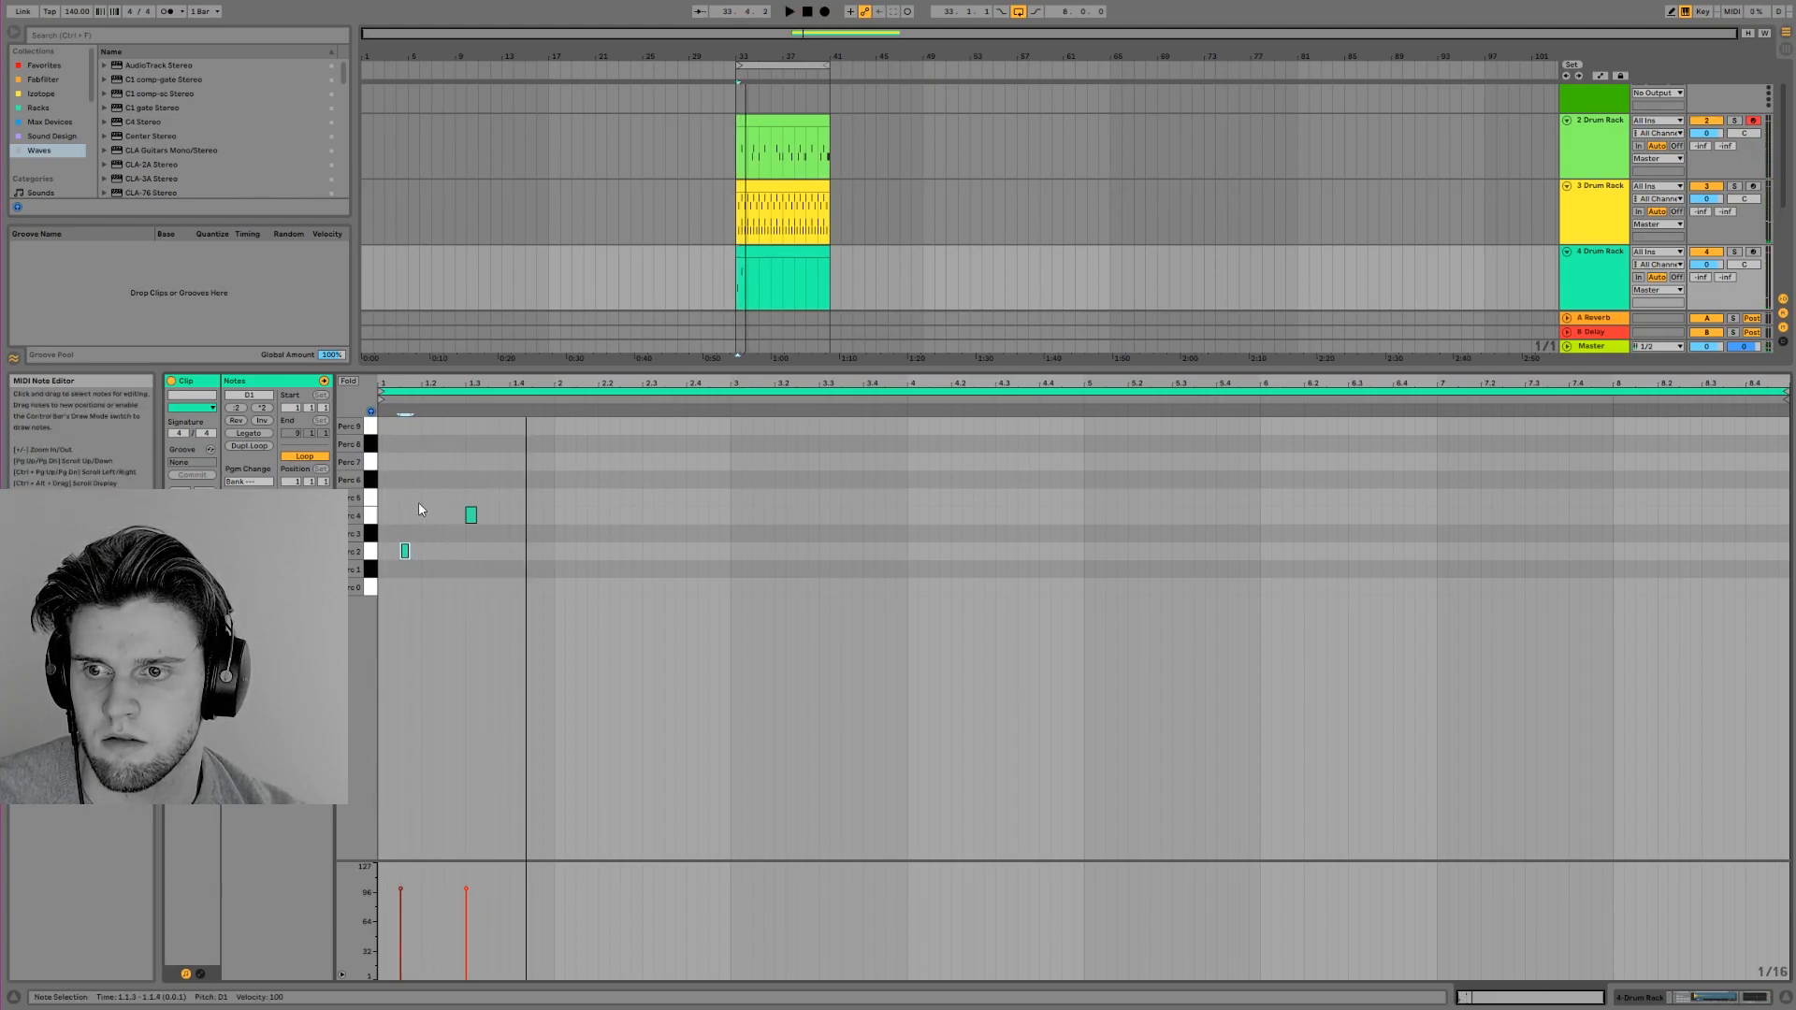
# Audition more percussion samples, add a Perc 6 note near the end of bar 1, and move it to 1.4 during playback
pyautogui.click(372, 515)
pyautogui.click(372, 499)
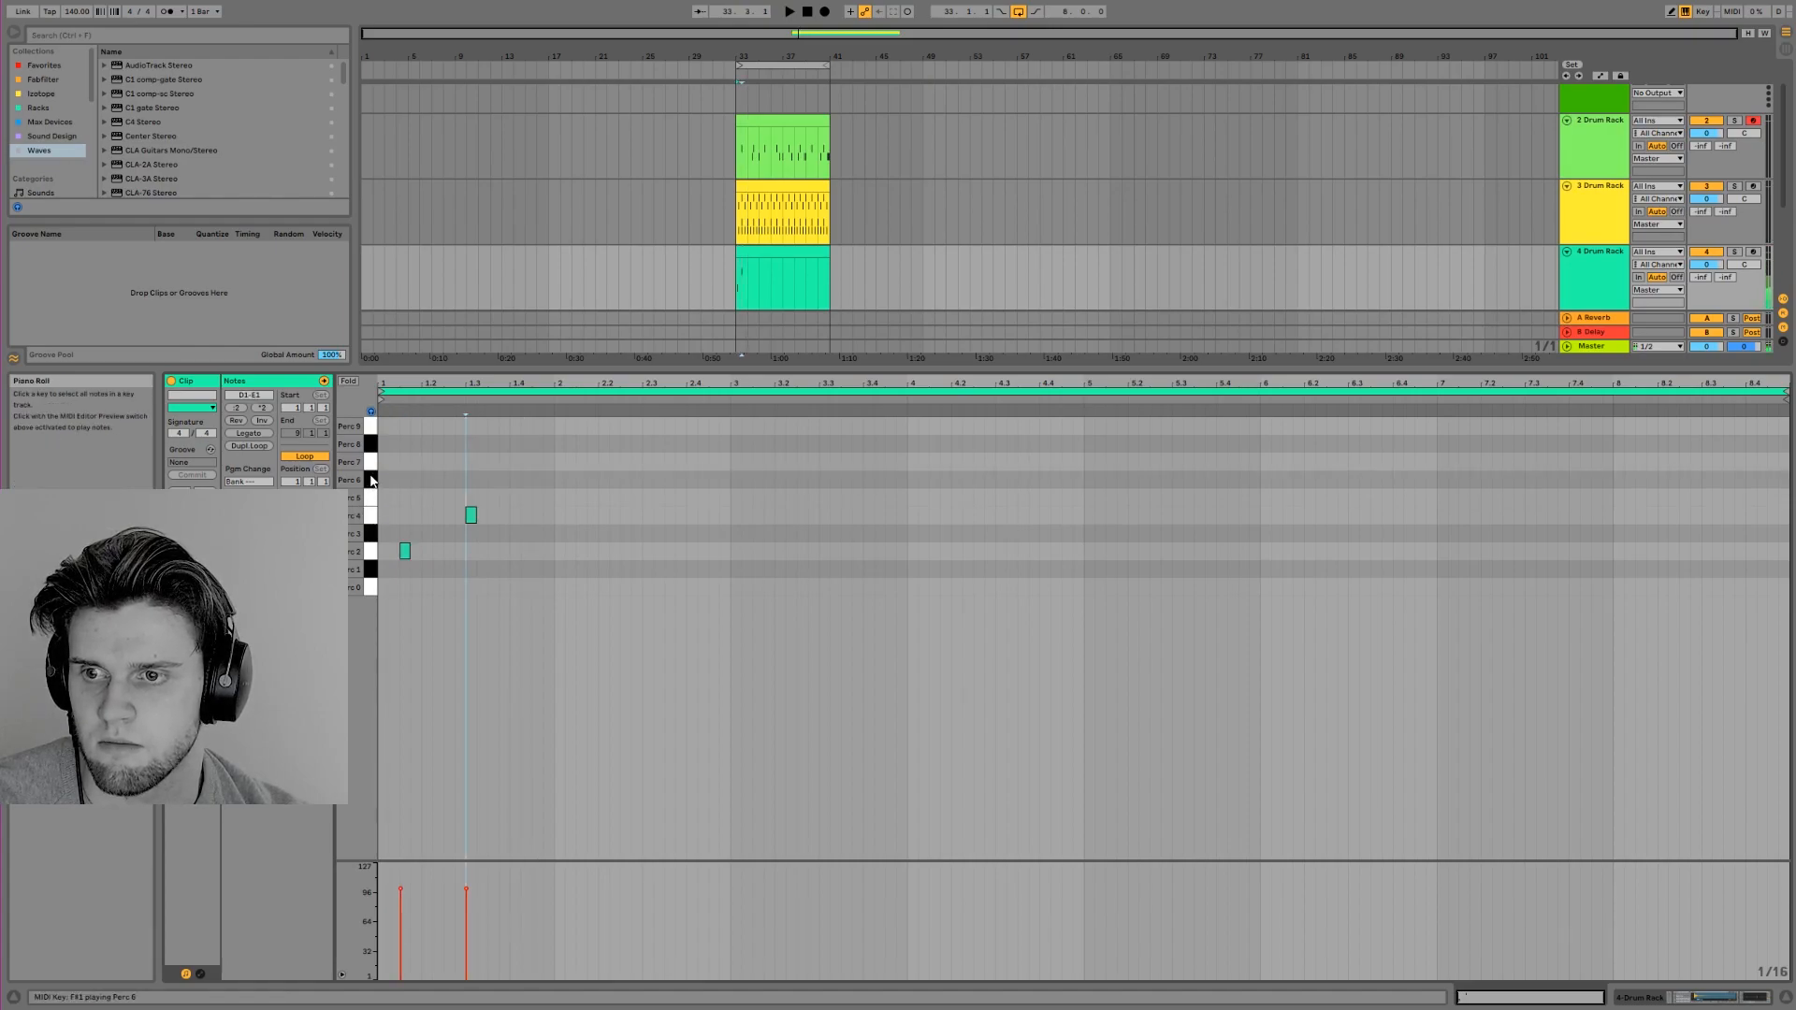
pyautogui.doubleClick(533, 479)
pyautogui.press('space')
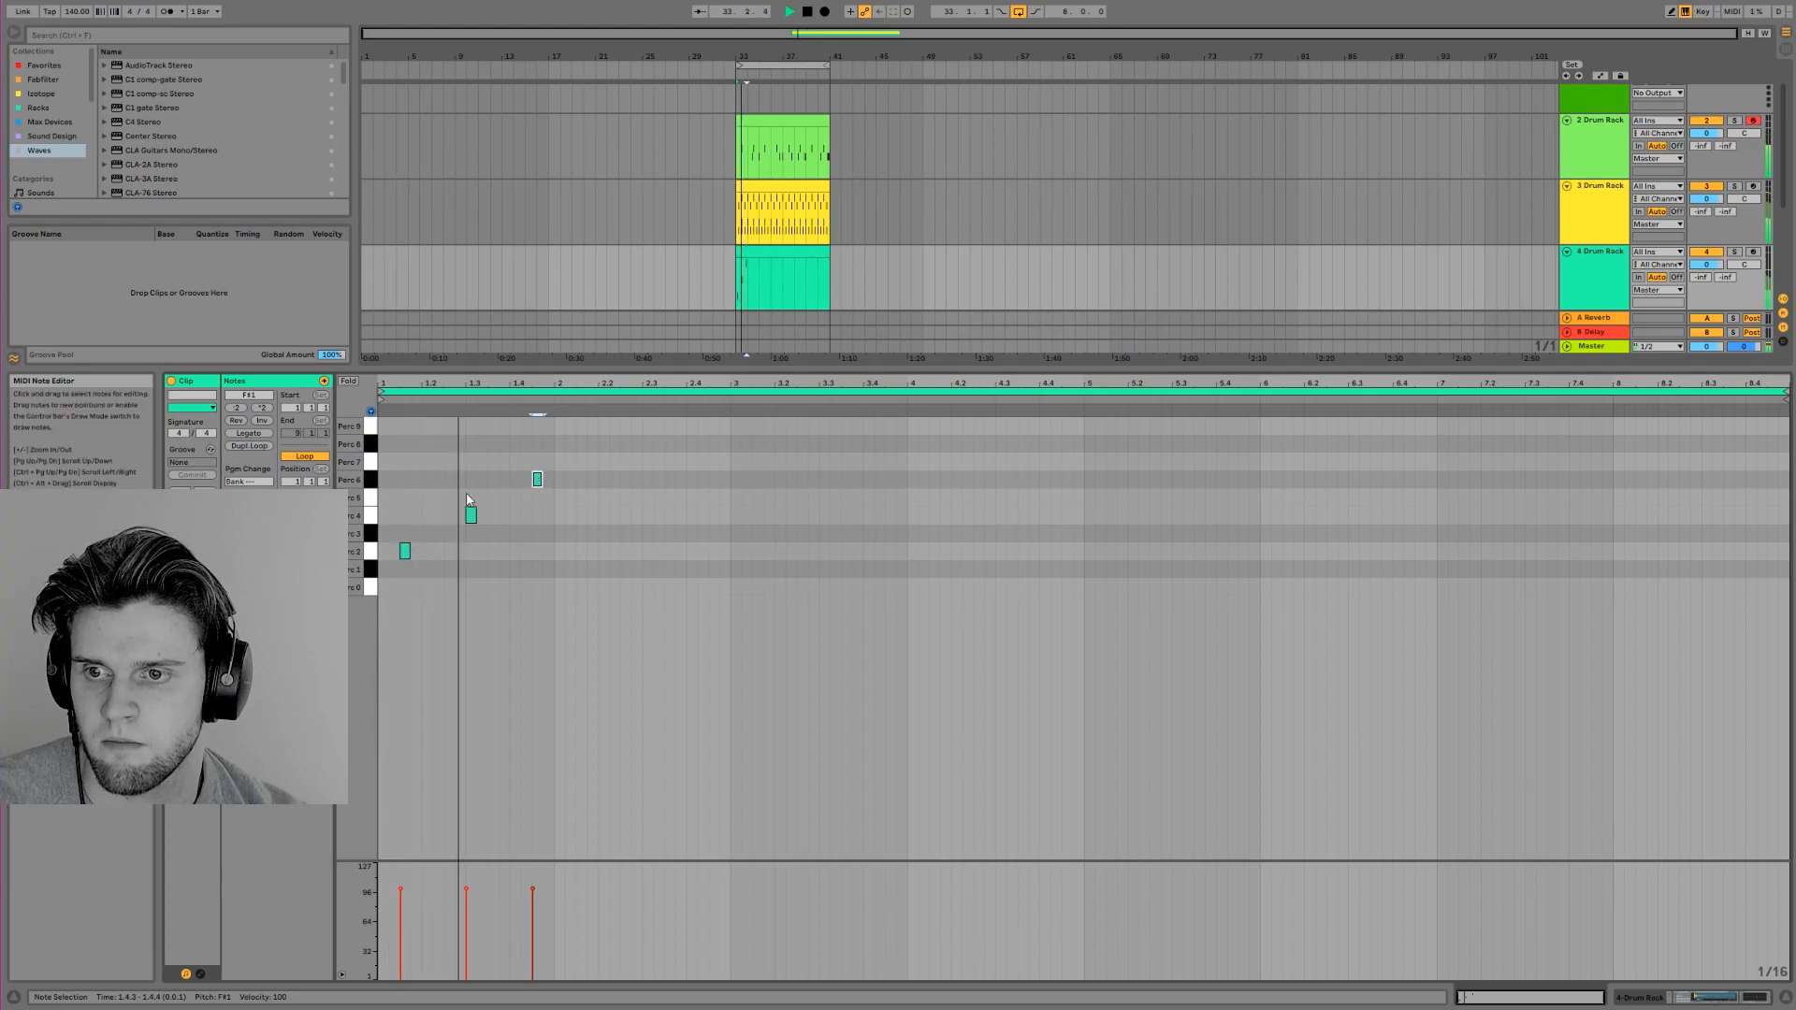
pyautogui.moveTo(537, 480); pyautogui.dragTo(515, 480)
pyautogui.press('space')
# Add a Perc 8 note on 2.1.3 and a Perc 9 note on 2.3, playing the pattern with the drums
pyautogui.click(365, 467)
pyautogui.doubleClick(580, 444)
pyautogui.press('space')
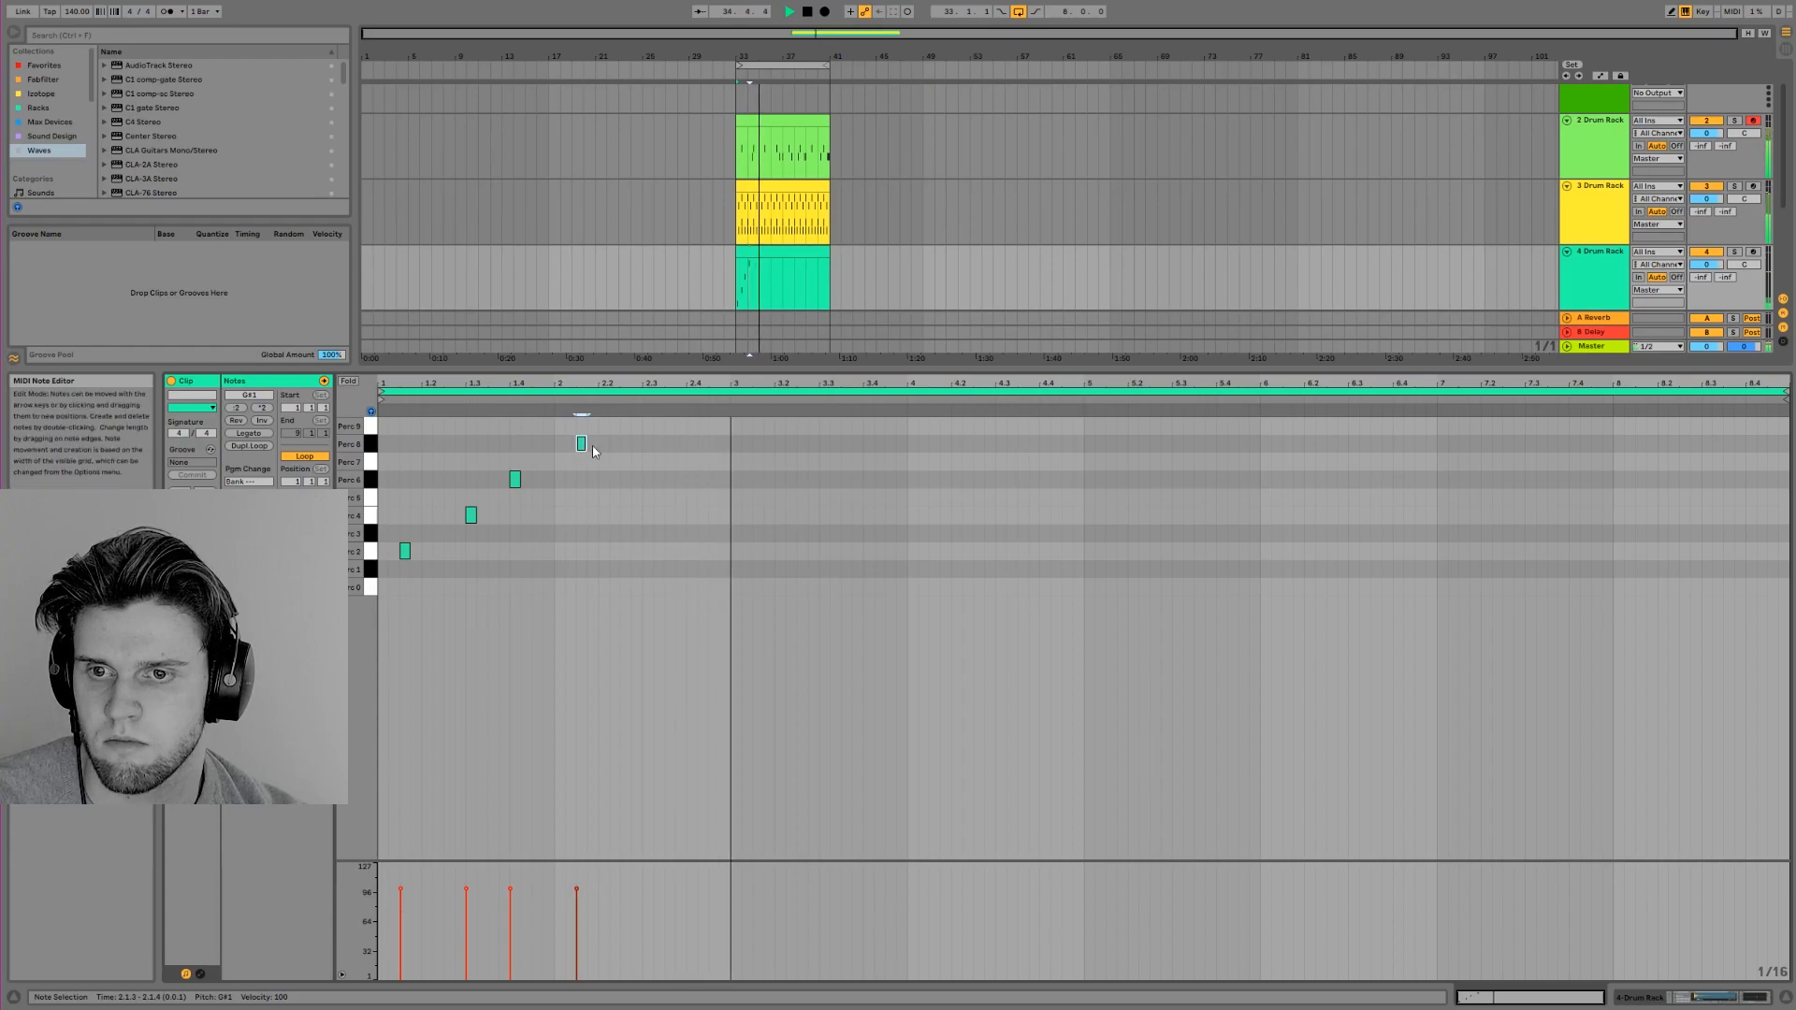
pyautogui.press('space')
pyautogui.click(374, 427)
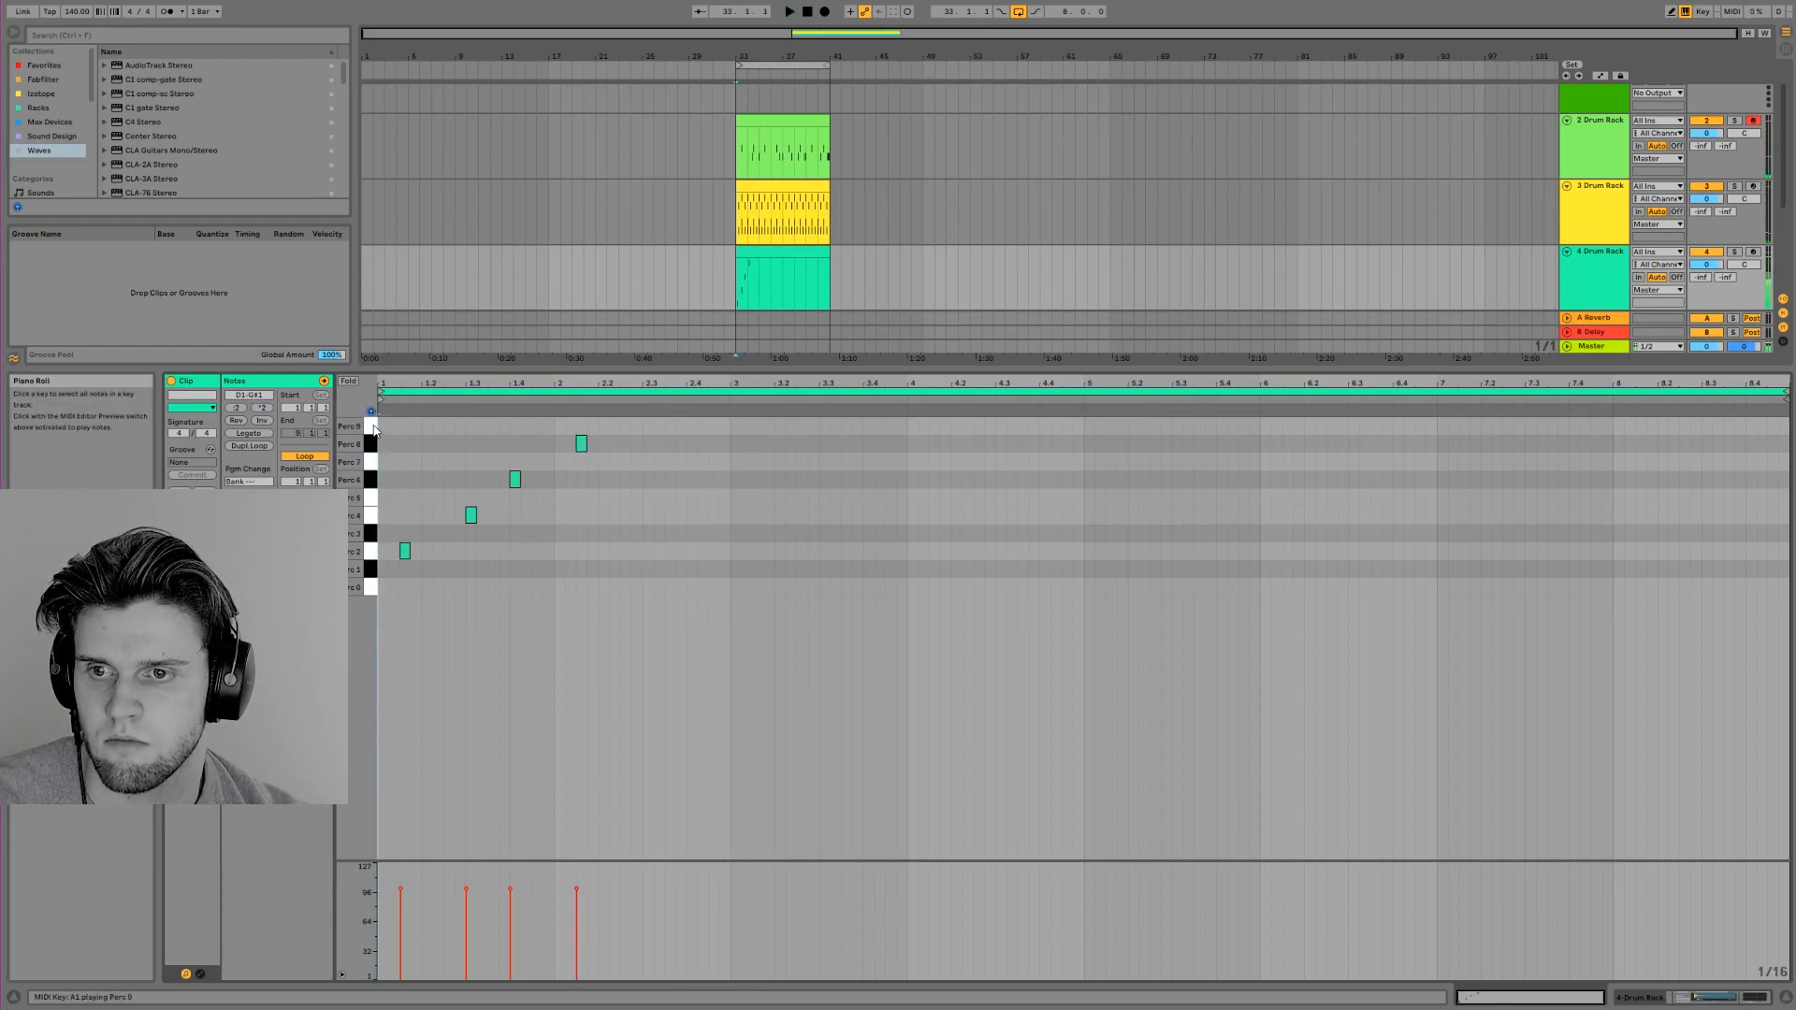
pyautogui.press('space')
pyautogui.doubleClick(647, 426)
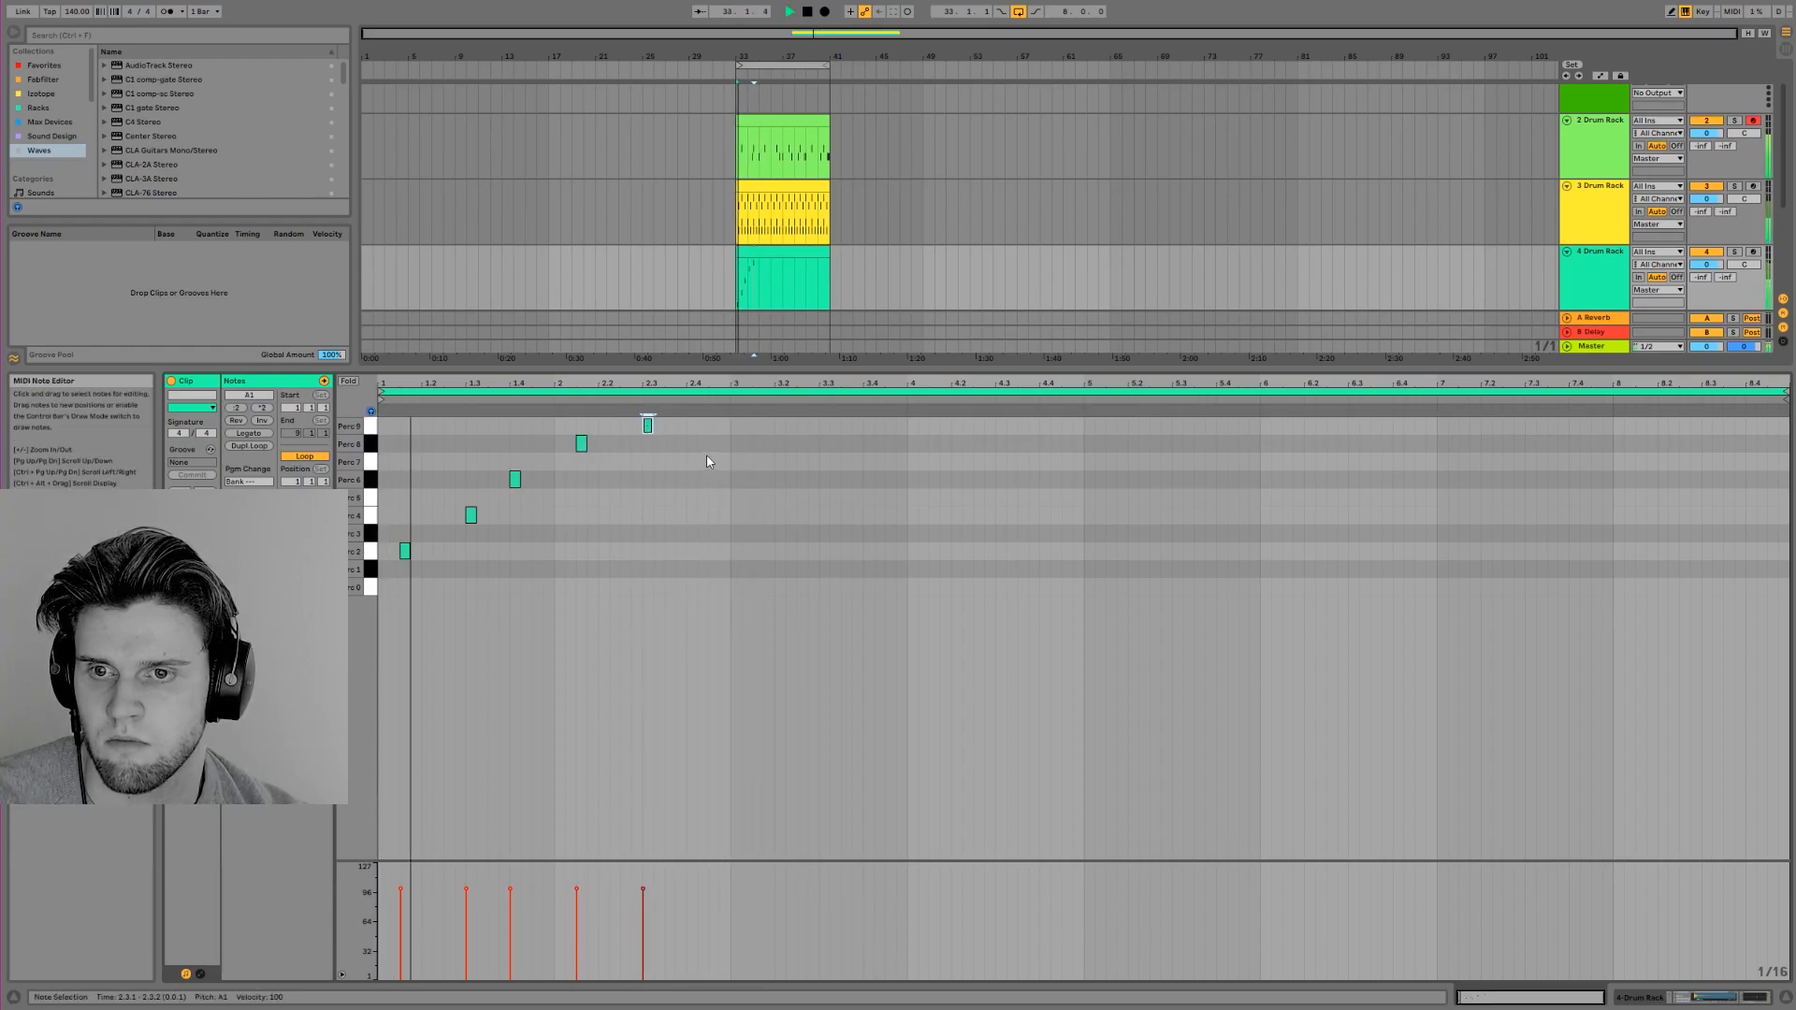
# Duplicate the two-bar percussion pattern into bars 3 and 4 and move the copied note on 4.3 down to Perc 1
pyautogui.moveTo(731, 425); pyautogui.dragTo(350, 597)
pyautogui.hotkey('ctrl', 'd')
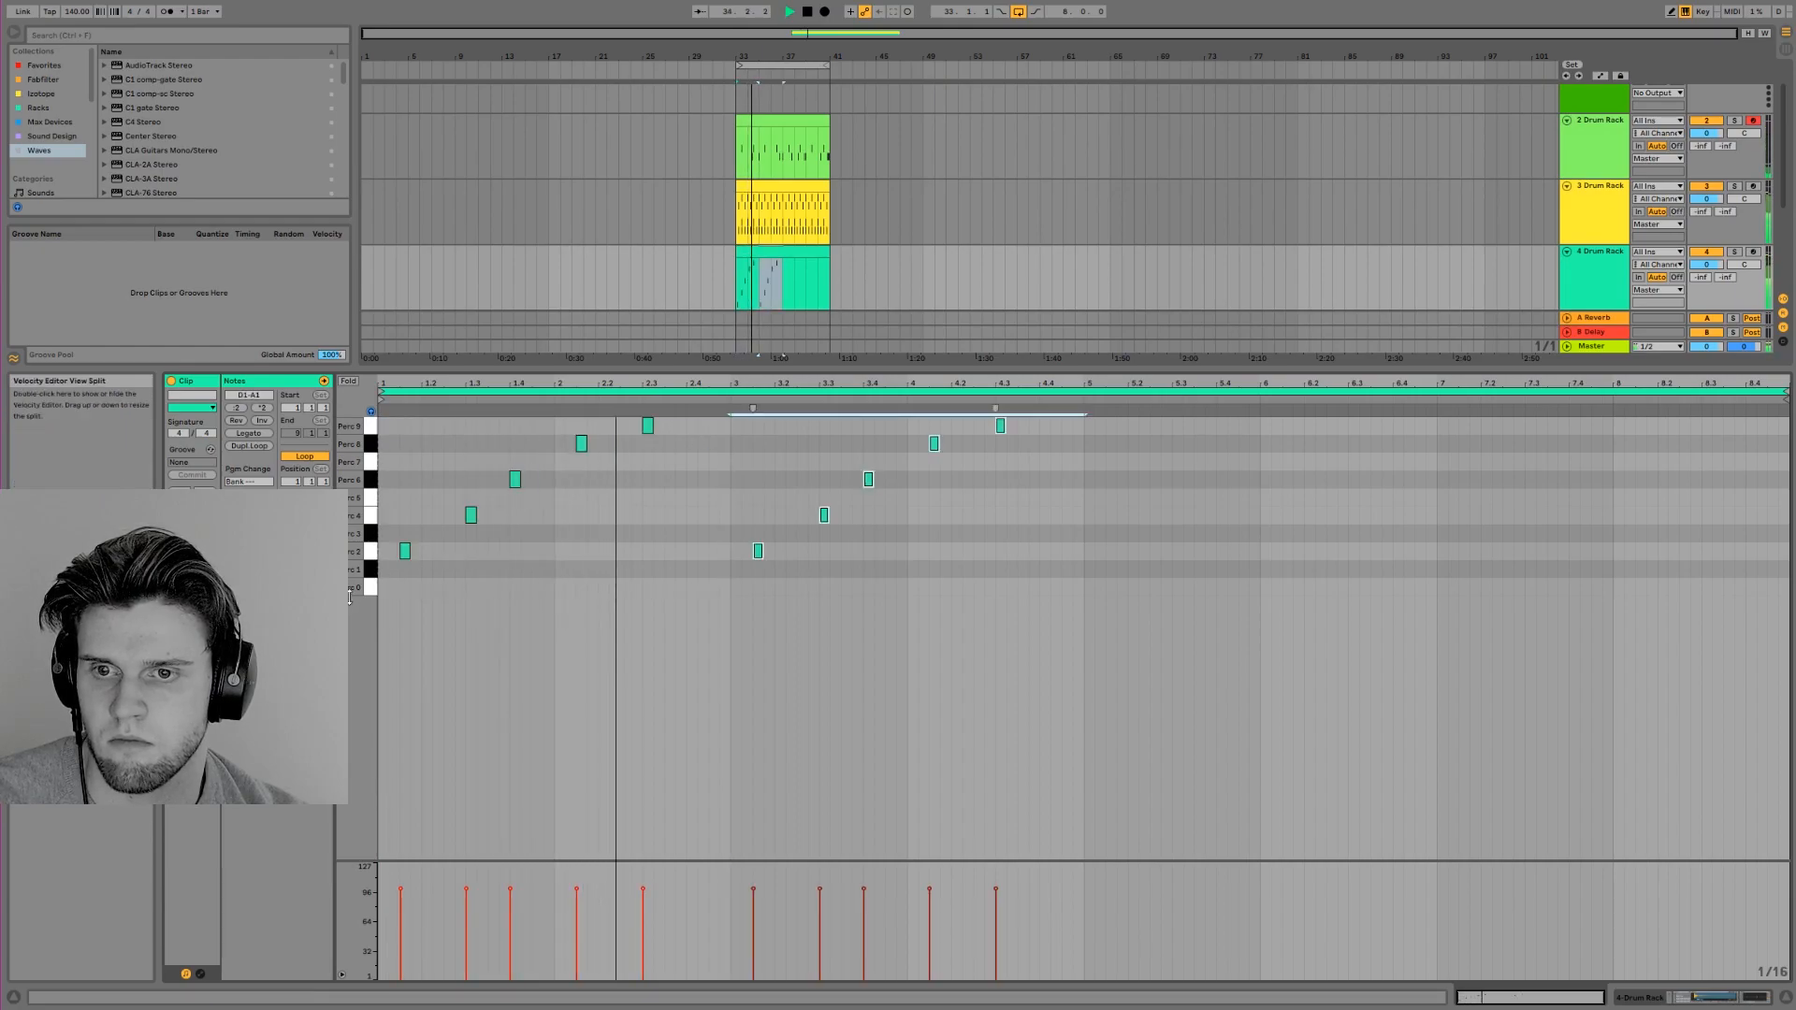
pyautogui.click(776, 582)
pyautogui.moveTo(758, 551); pyautogui.dragTo(759, 570)
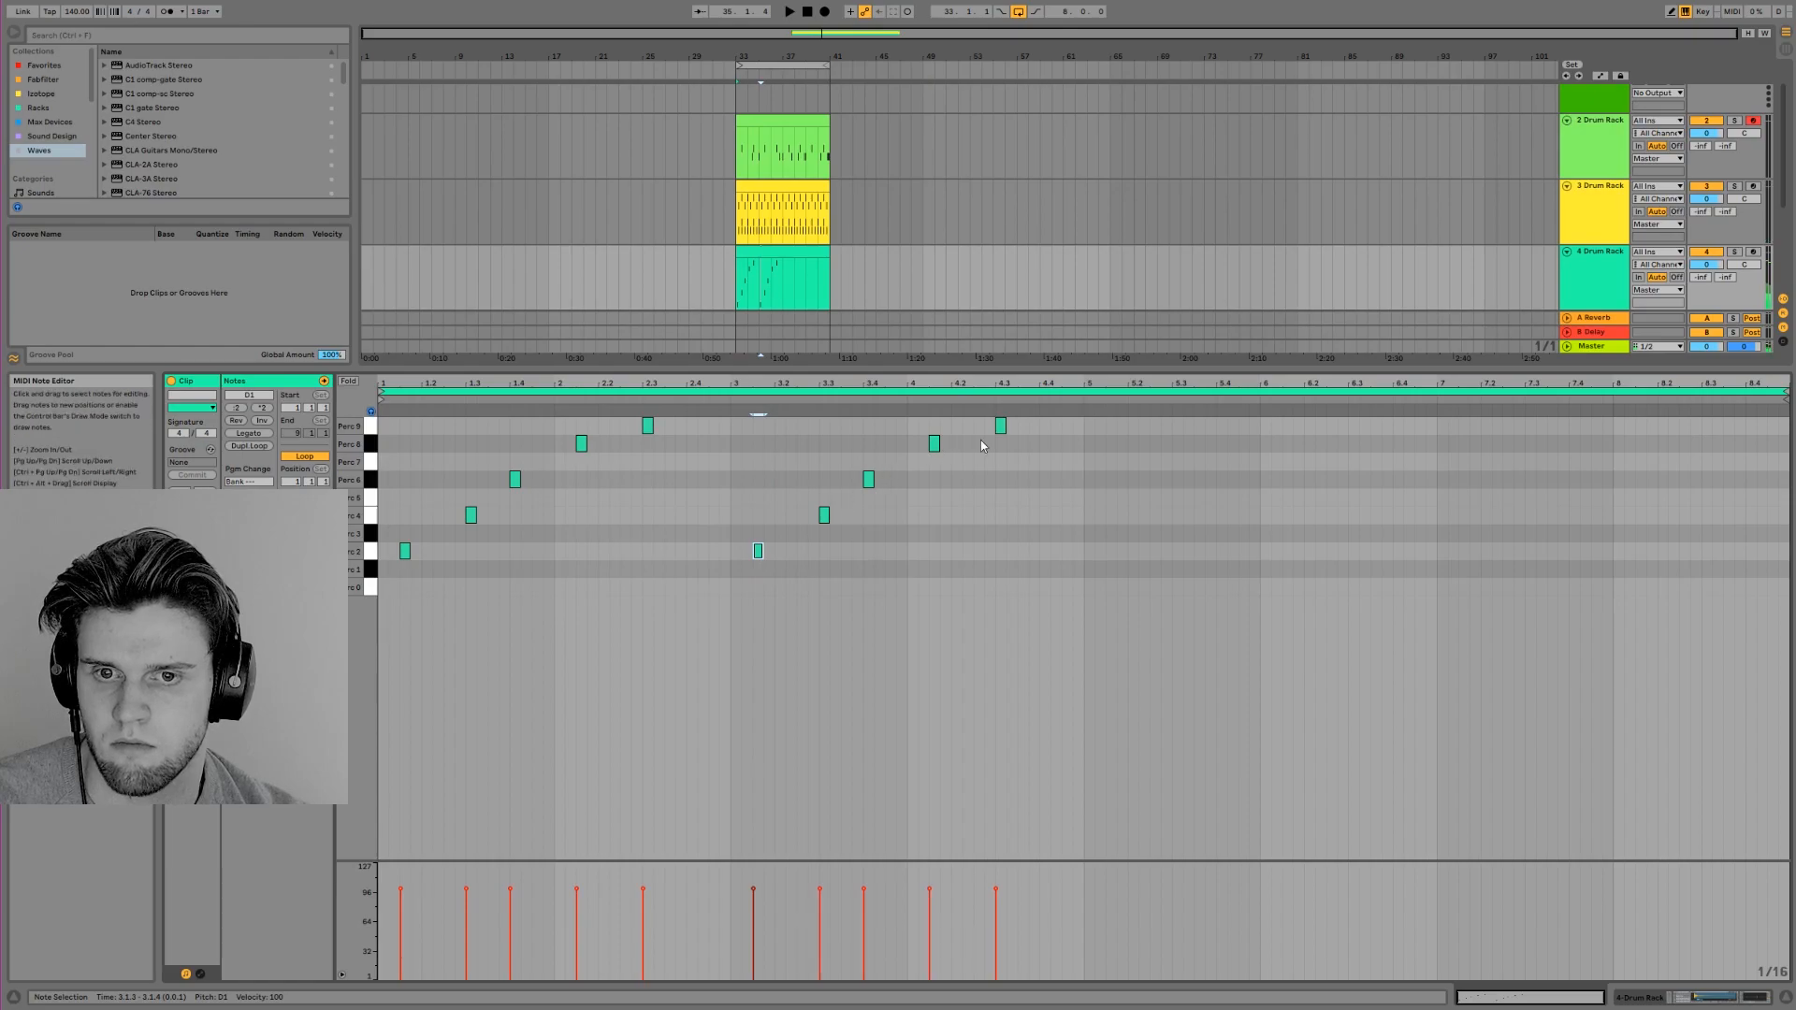
pyautogui.moveTo(1000, 428); pyautogui.dragTo(1004, 571)
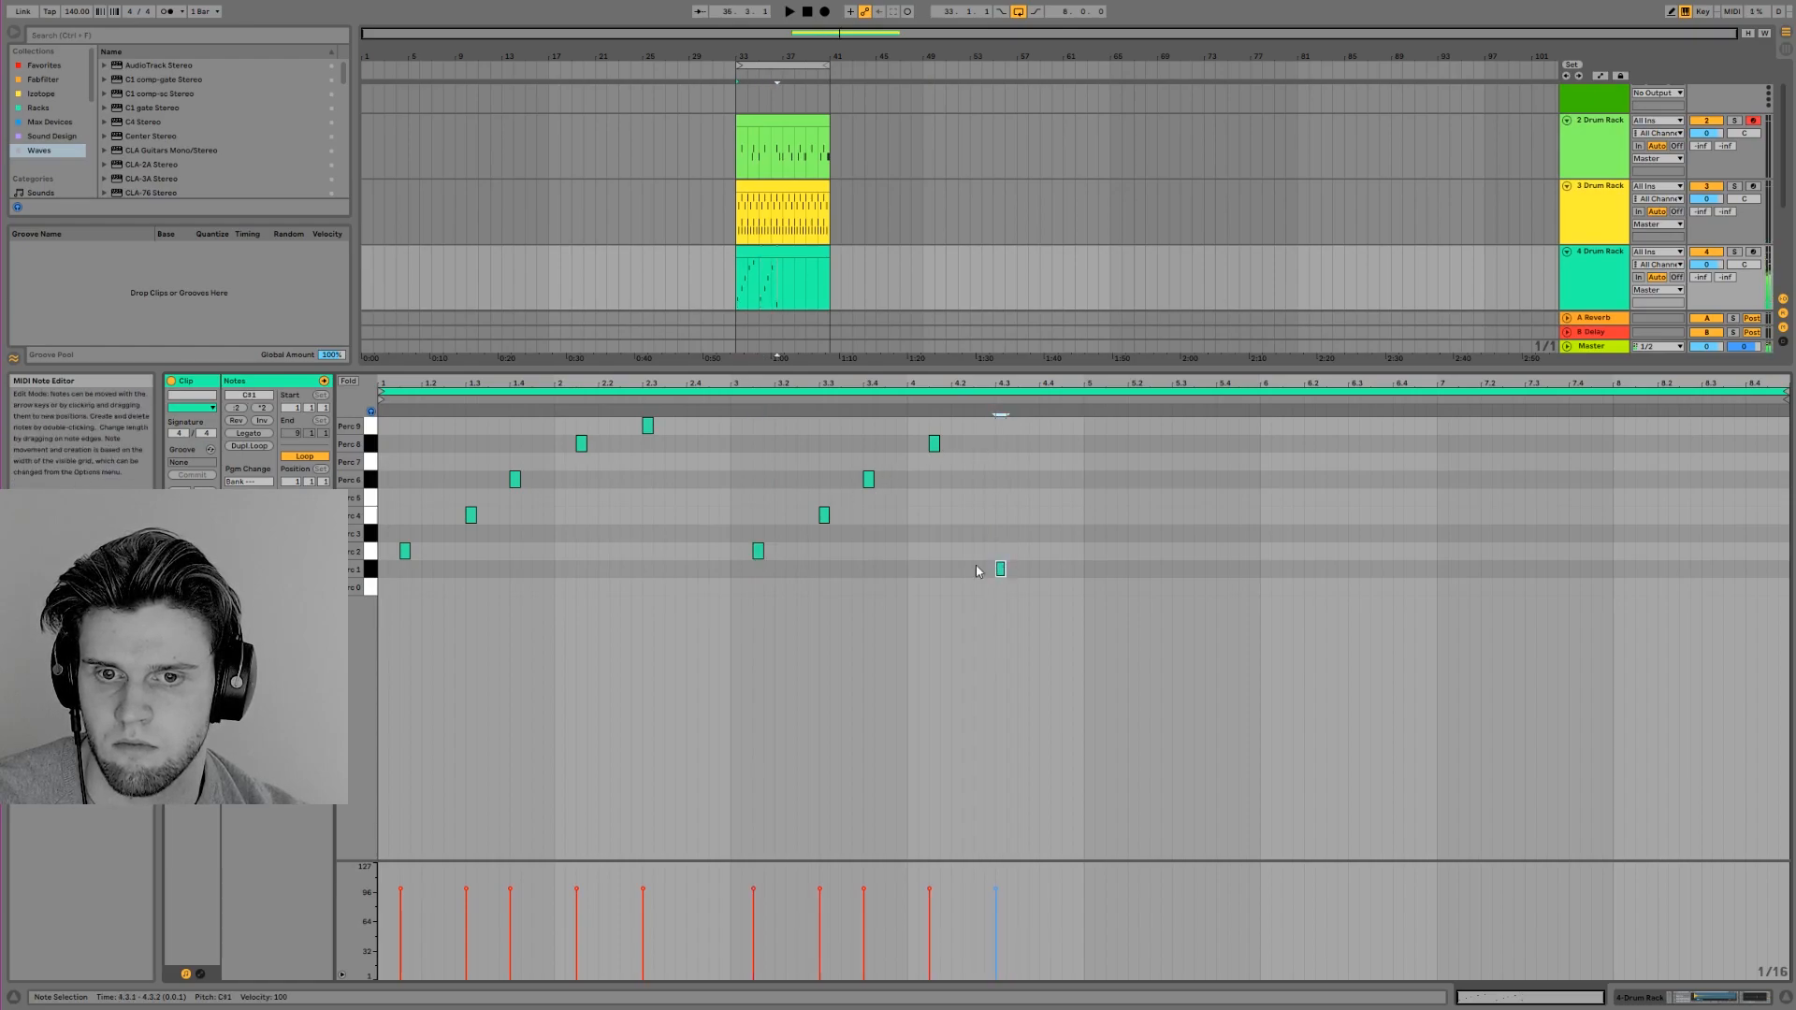
pyautogui.click(757, 551)
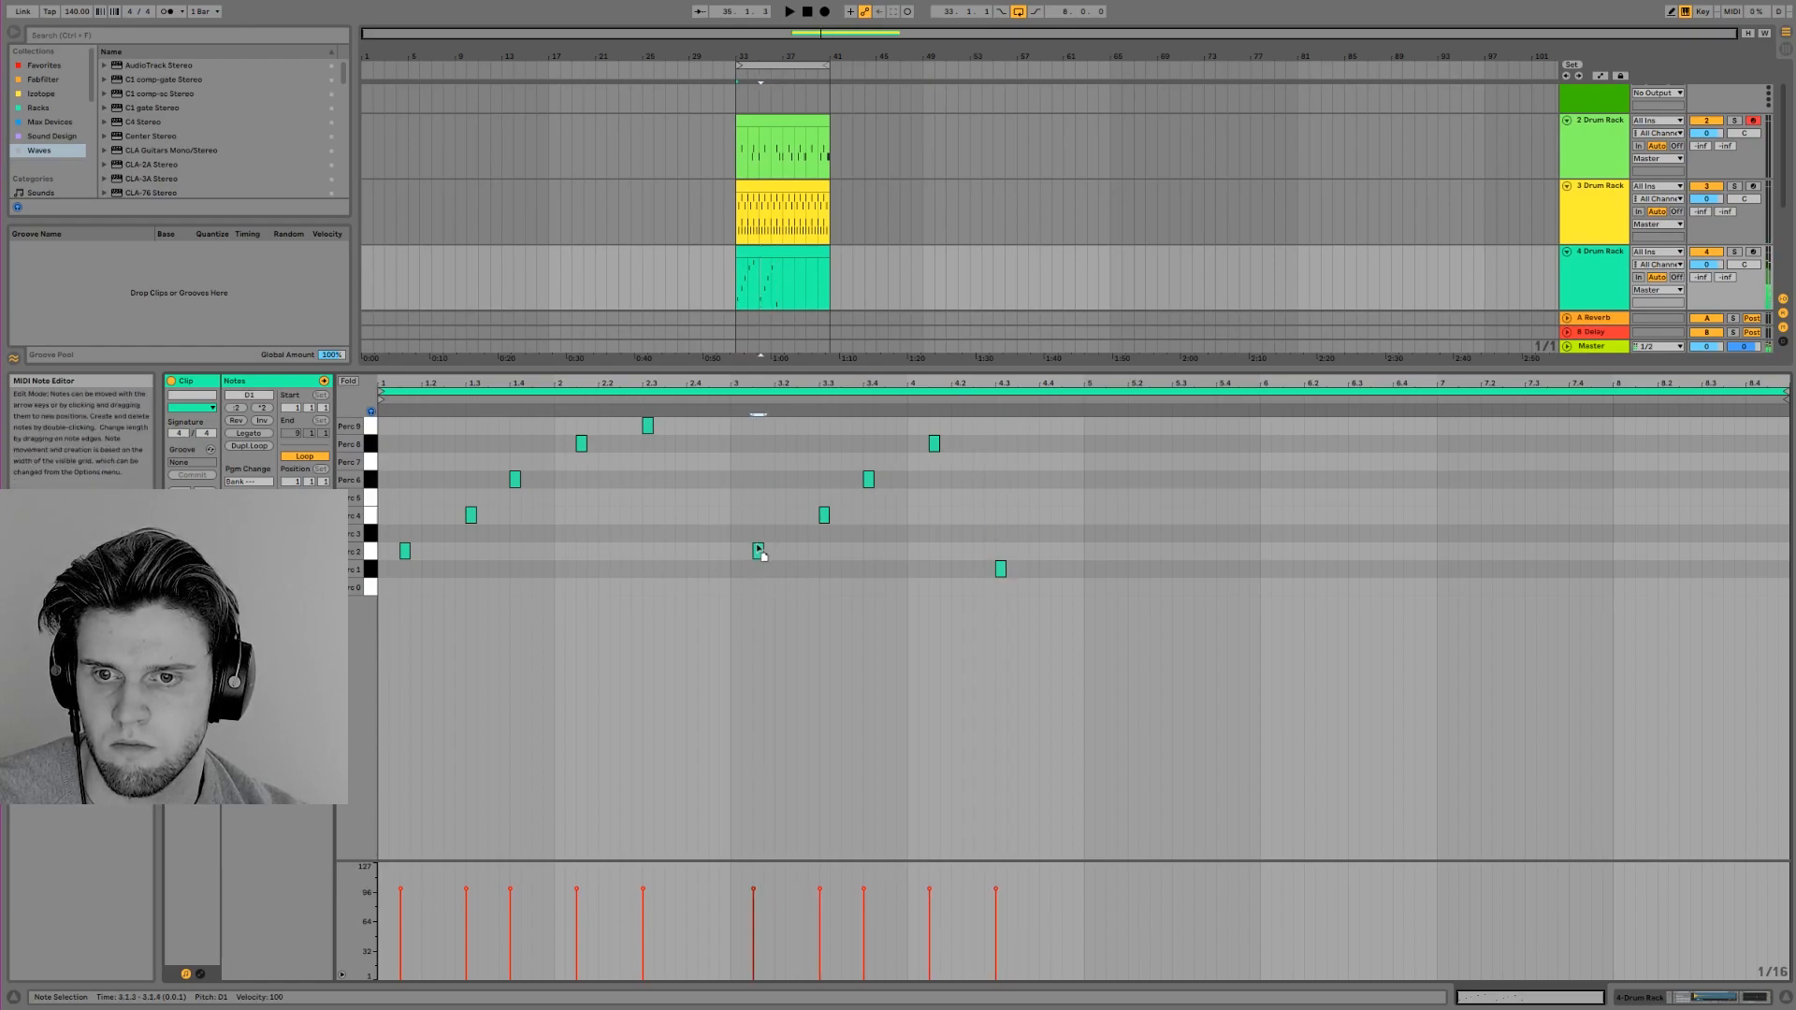
pyautogui.press('space')
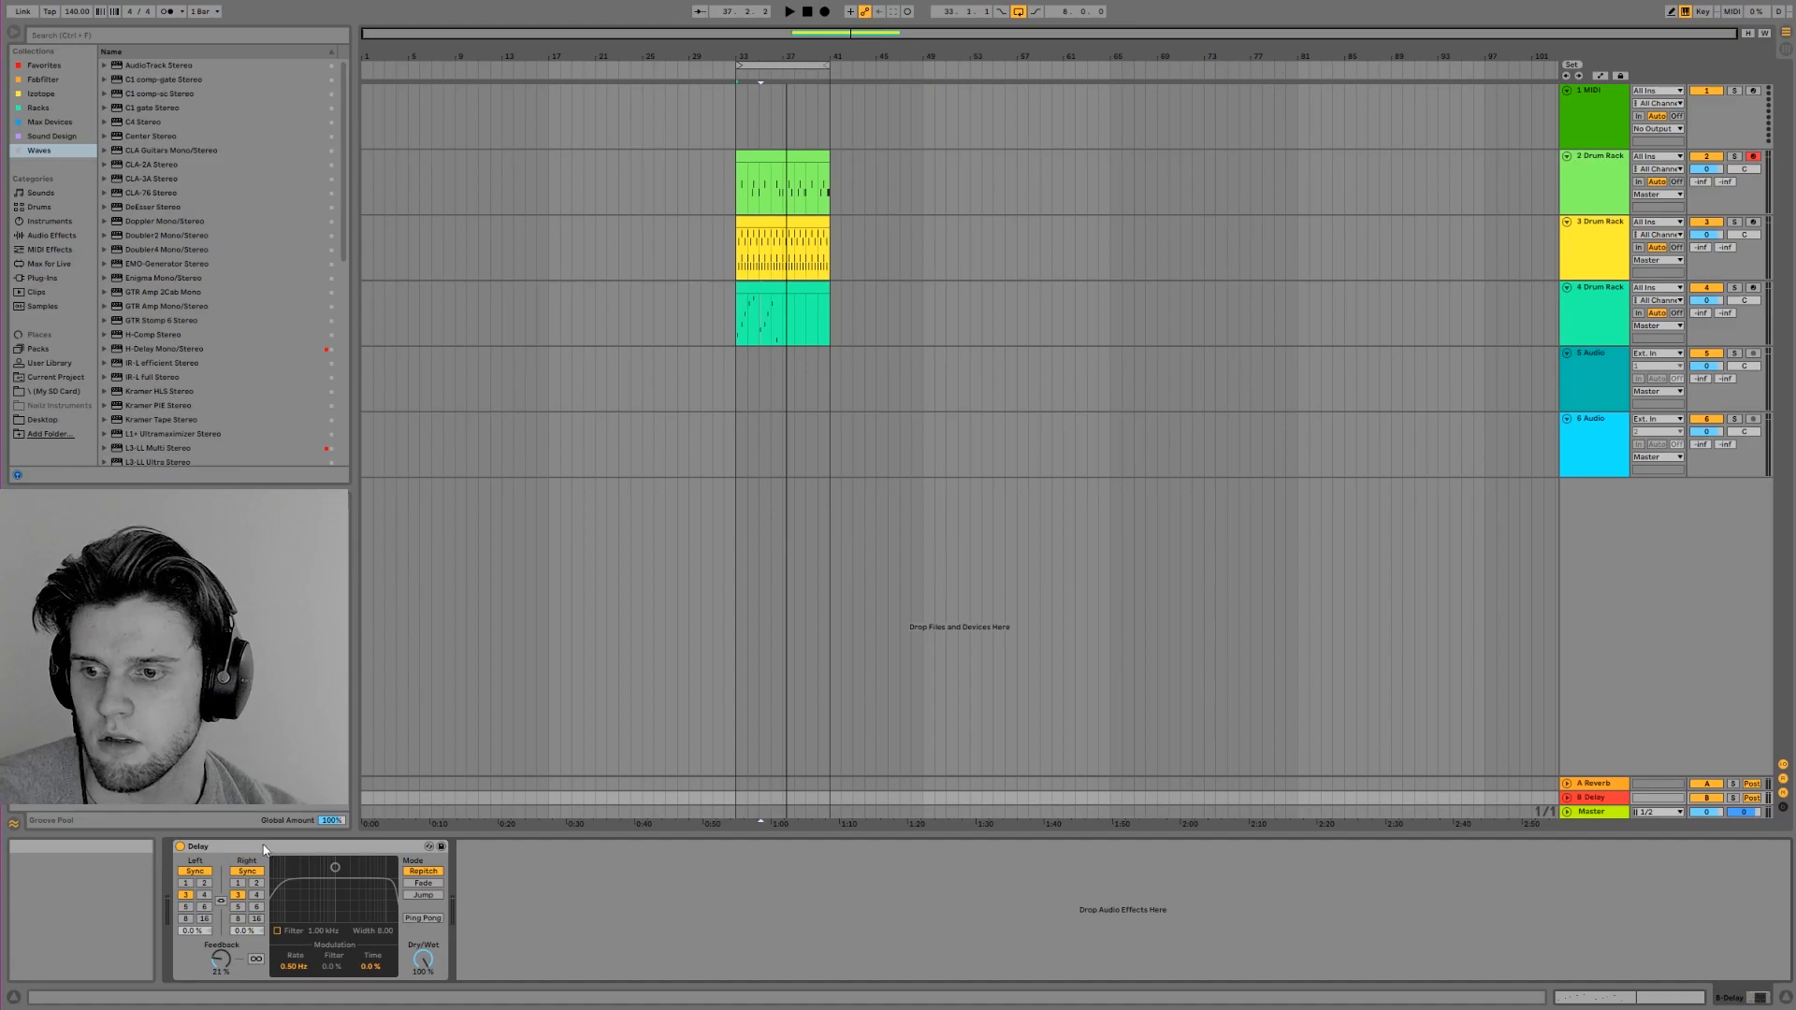
# Replace the Delay on return track B with the Waves H-Delay Mono/Stereo plug-in
pyautogui.press('Delete')
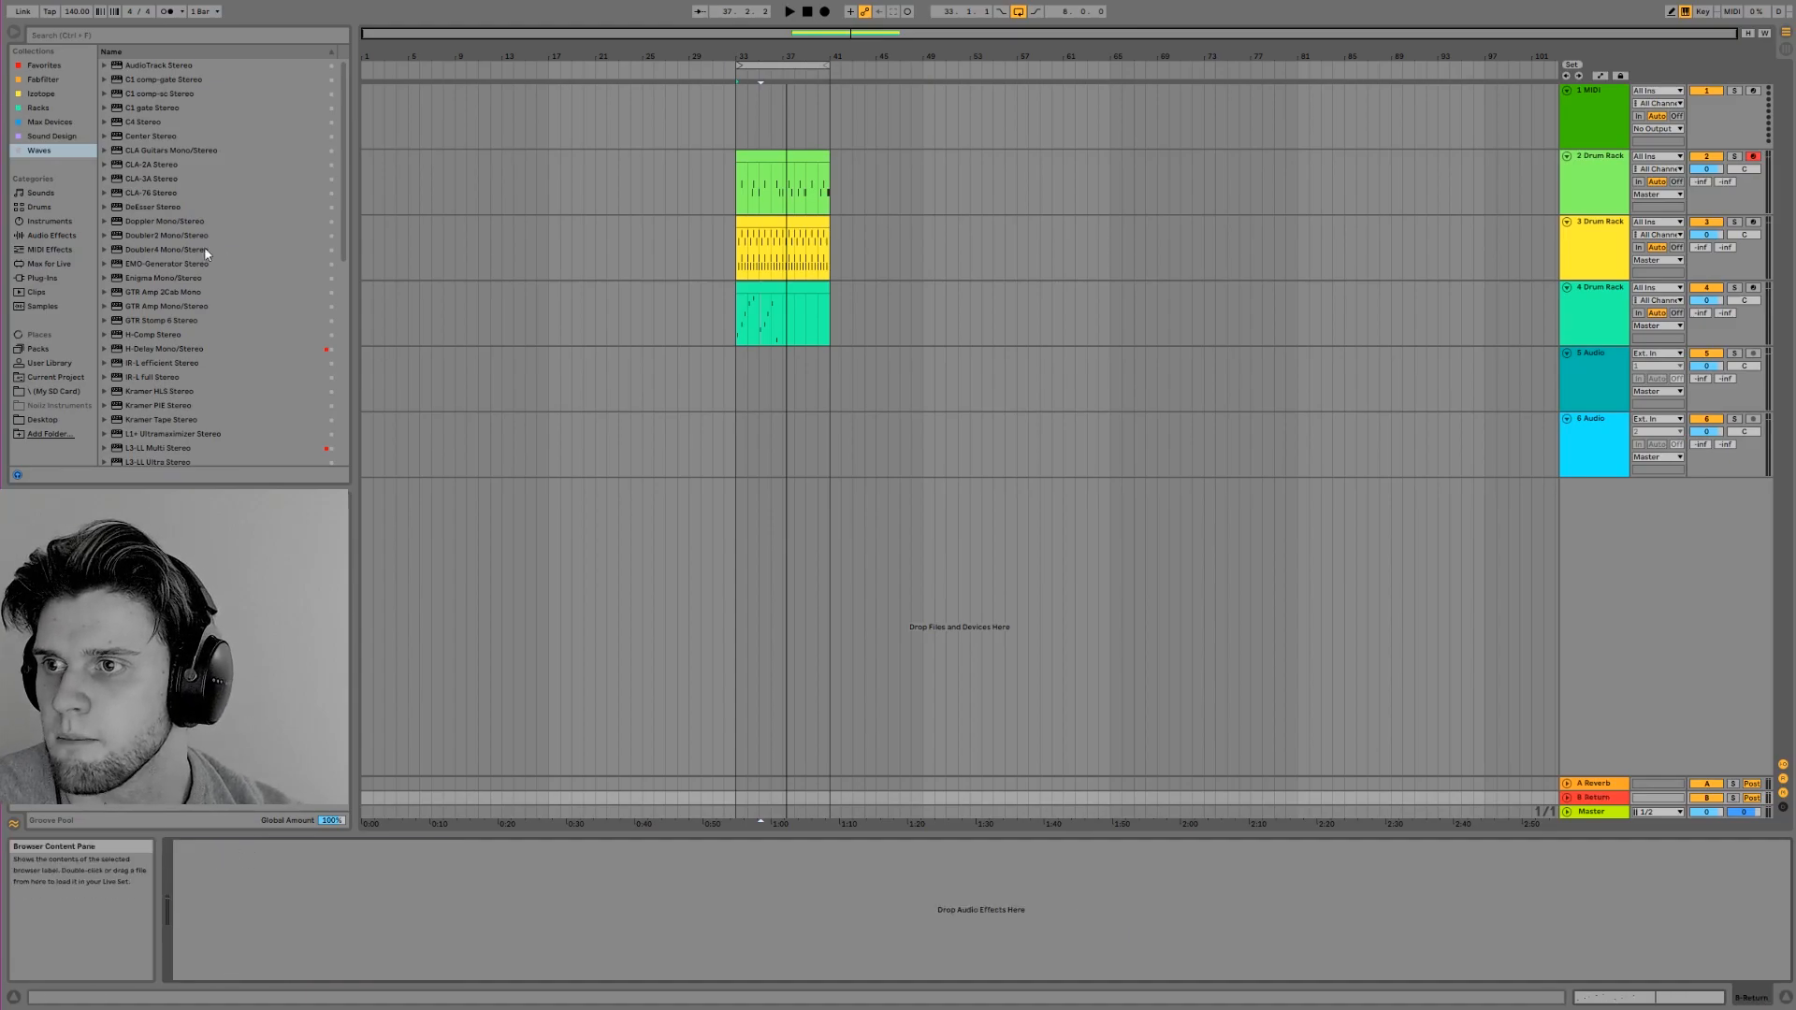
pyautogui.scroll(-3, 221, 250)
pyautogui.doubleClick(195, 212)
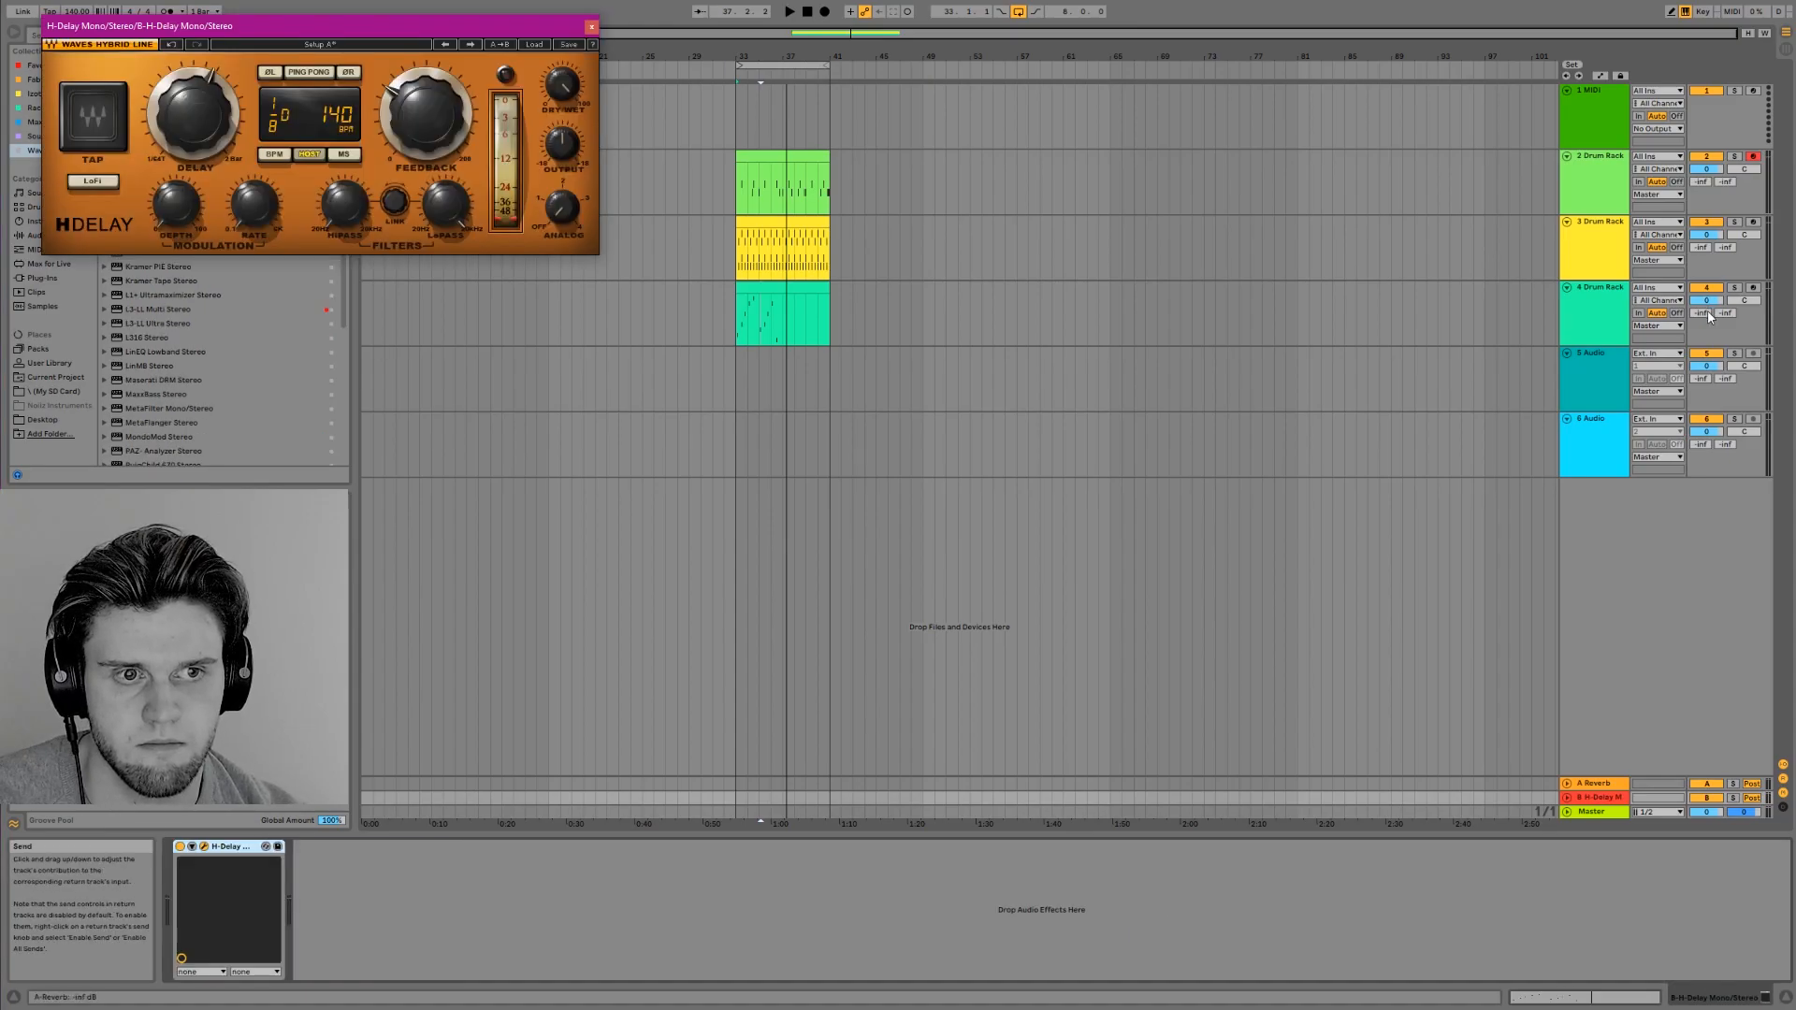
# Raise track 4's send to return B so the percussion feeds the H-Delay, and play the beat
pyautogui.click(1721, 314)
pyautogui.moveTo(1726, 313); pyautogui.dragTo(1725, 224)
pyautogui.press('space')
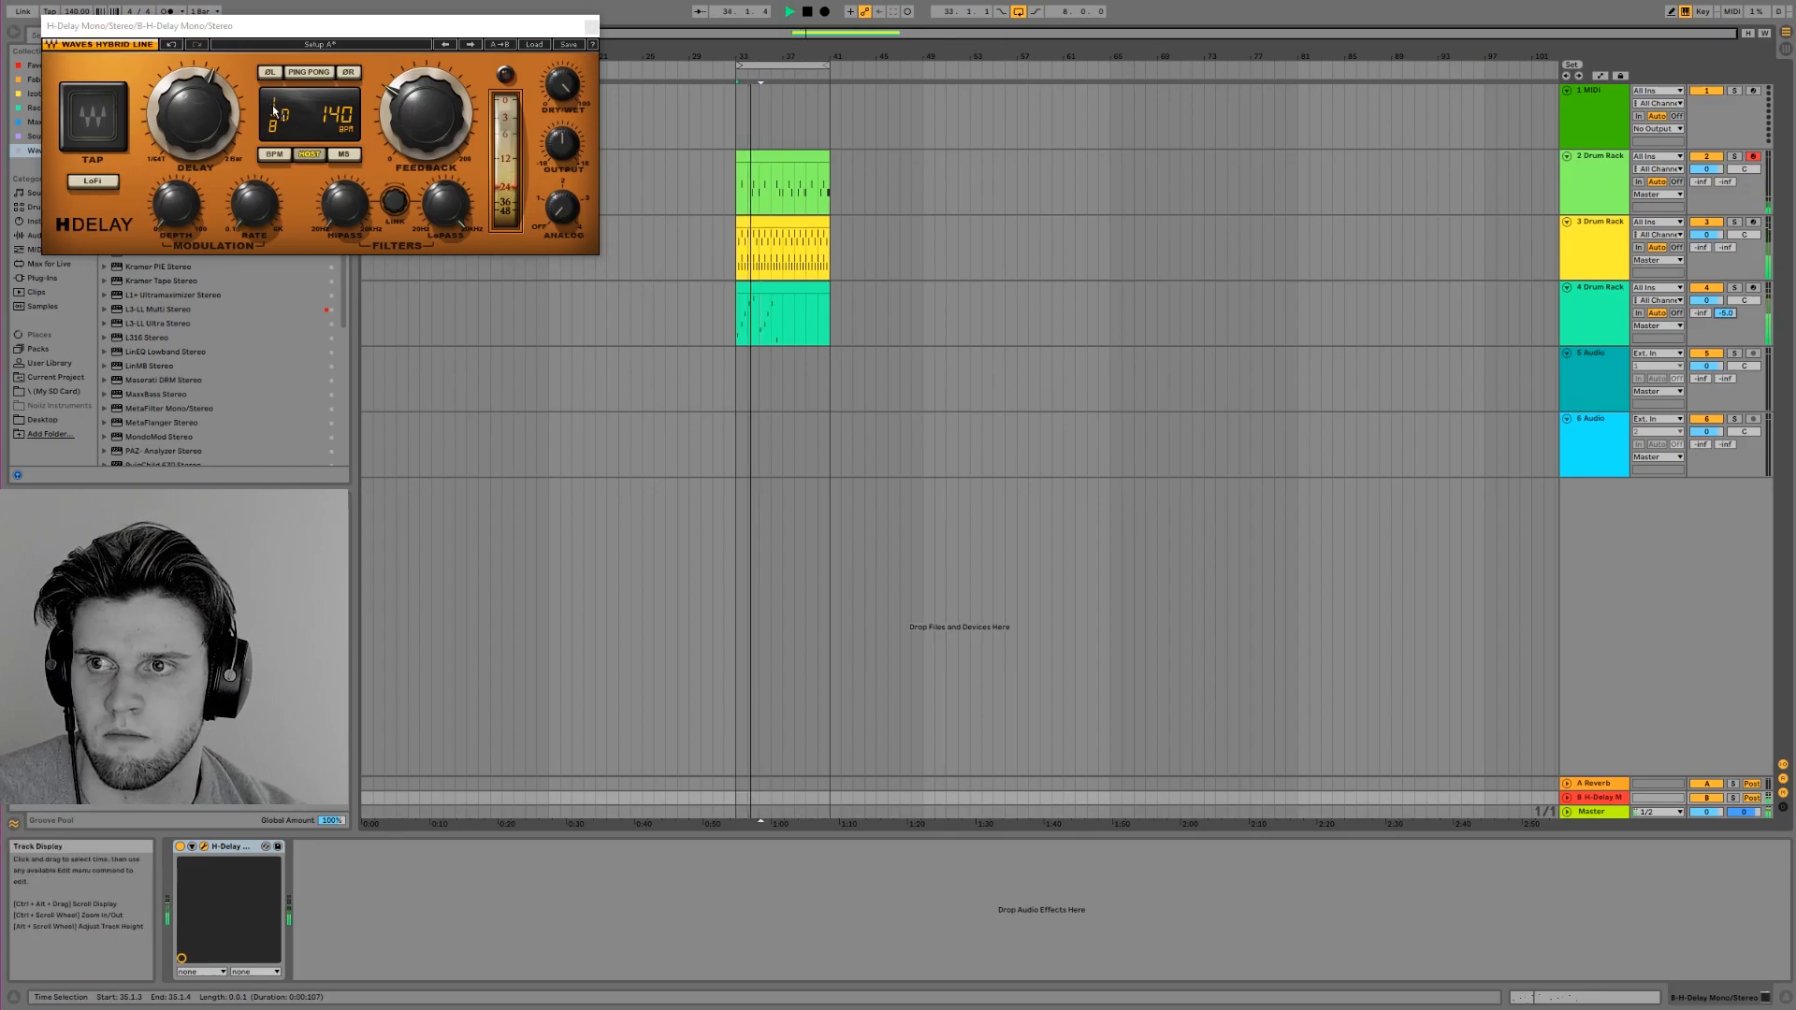
# Set the H-Delay time to 1/16 and lower the volume of percussion track 4 during playback
pyautogui.moveTo(275, 119); pyautogui.dragTo(274, 127)
pyautogui.press('space')
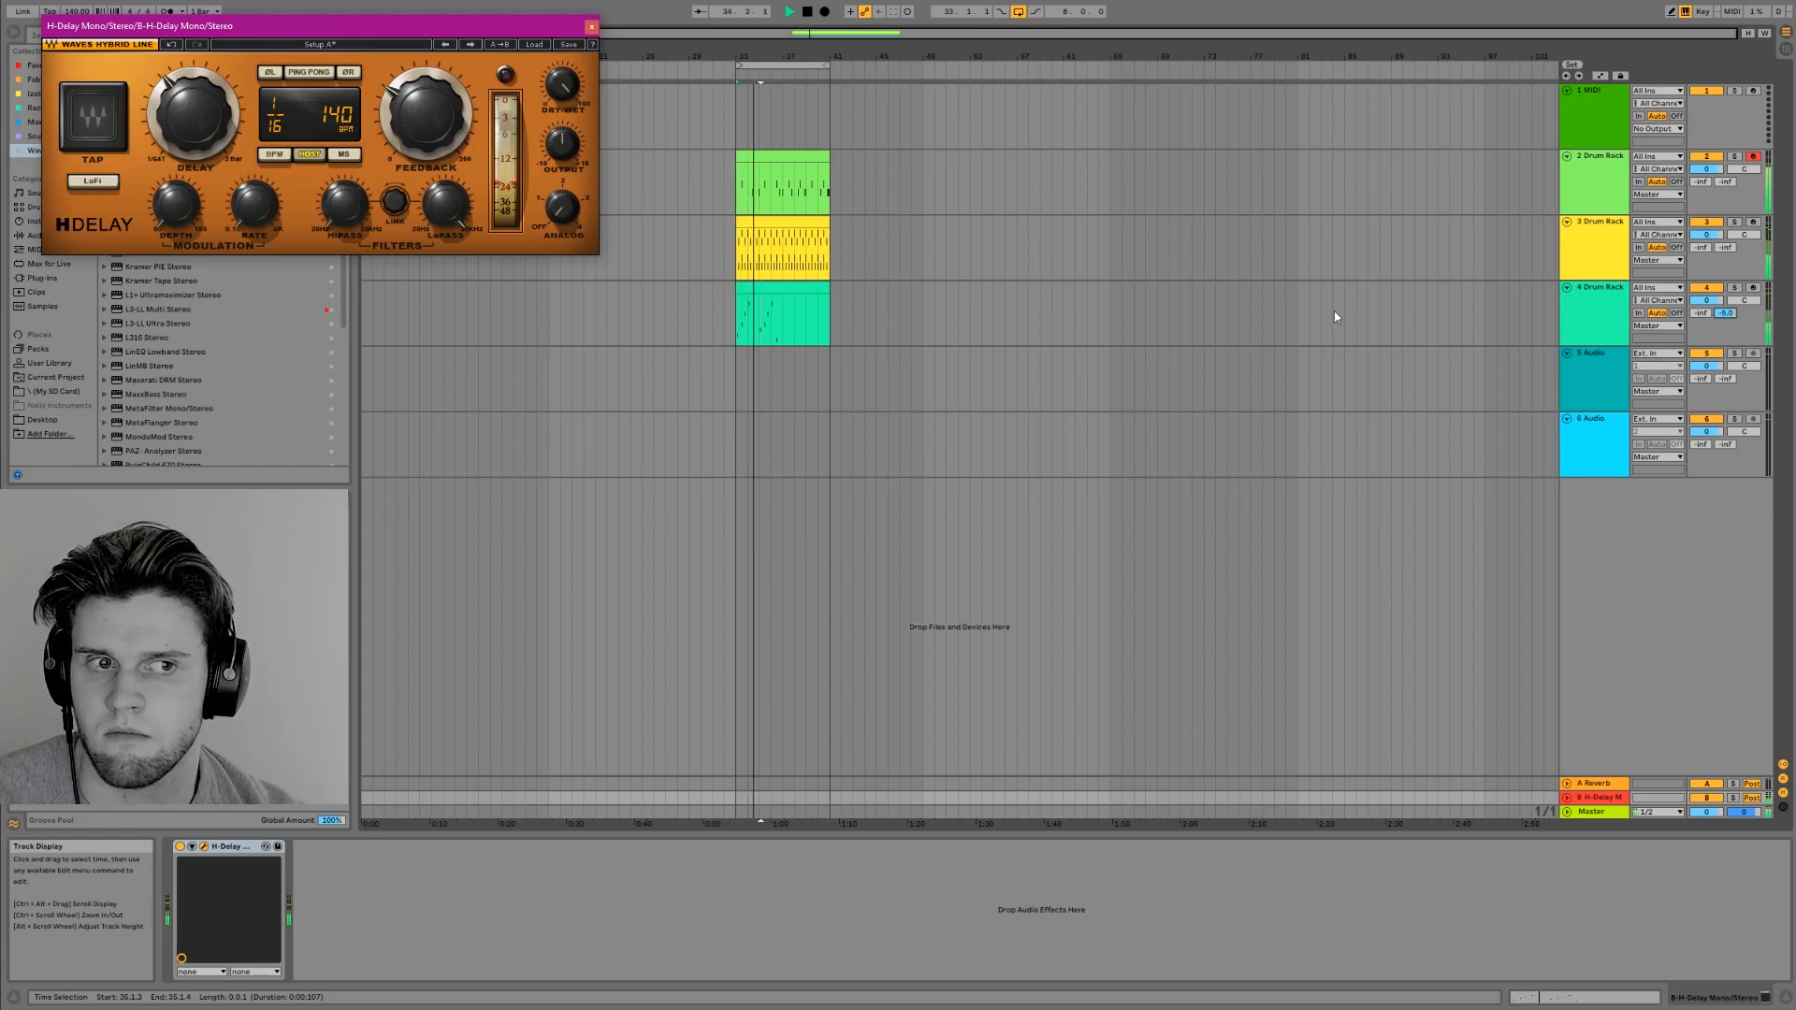
pyautogui.moveTo(1707, 300); pyautogui.dragTo(1707, 327)
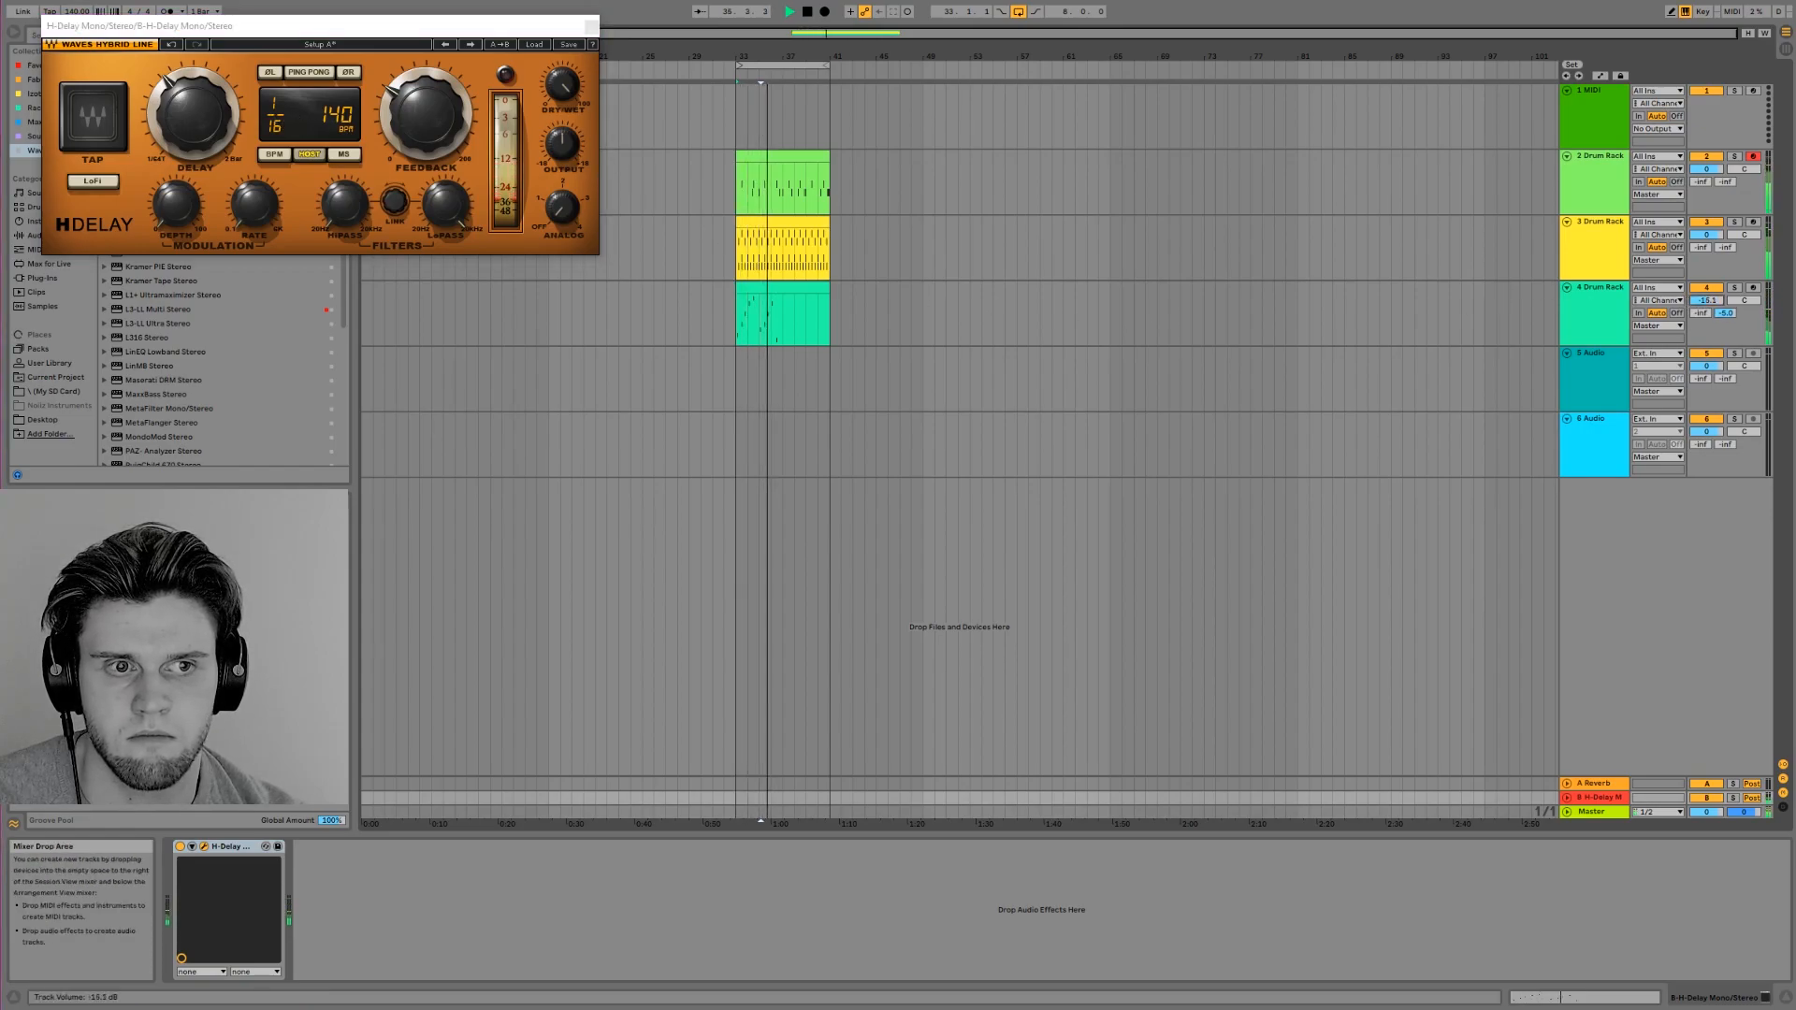
# Duplicate the first four bars of the track 4 percussion clip over bars 37 to 41 and lower its send to return B
pyautogui.moveTo(784, 313); pyautogui.dragTo(734, 320)
pyautogui.hotkey('ctrl', 'd')
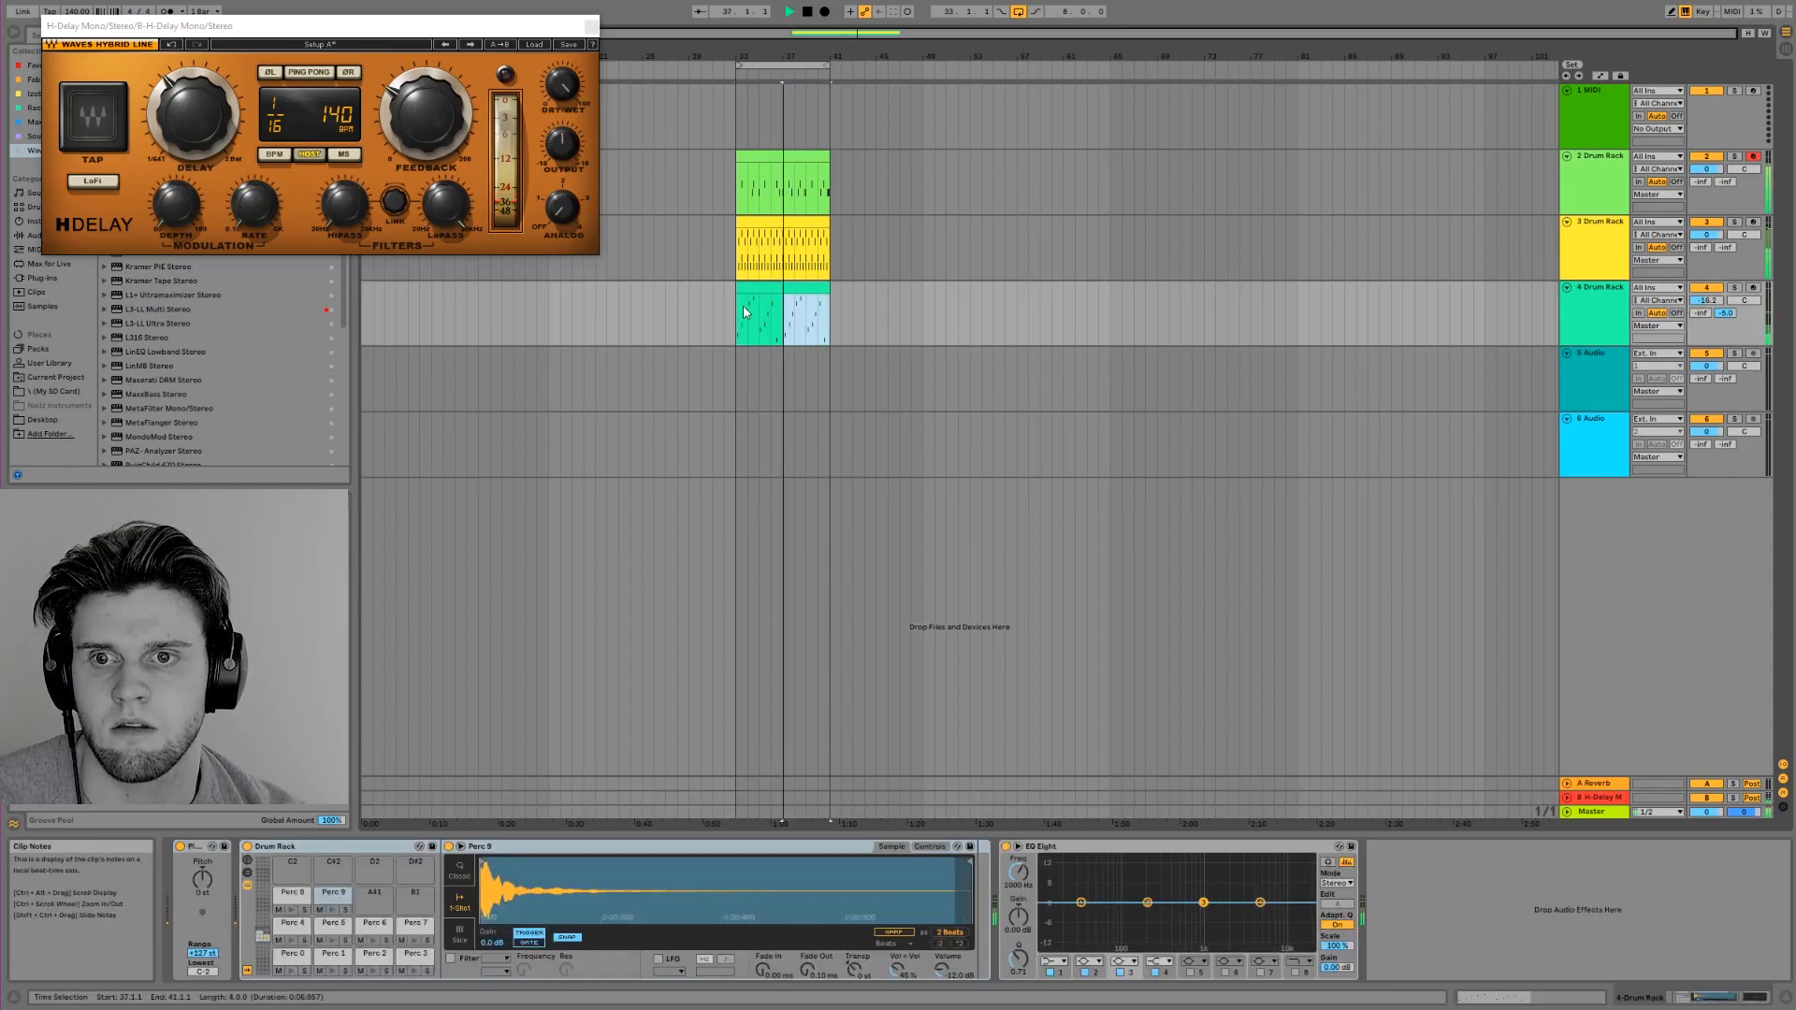
pyautogui.click(748, 289)
pyautogui.moveTo(1726, 313); pyautogui.dragTo(1726, 328)
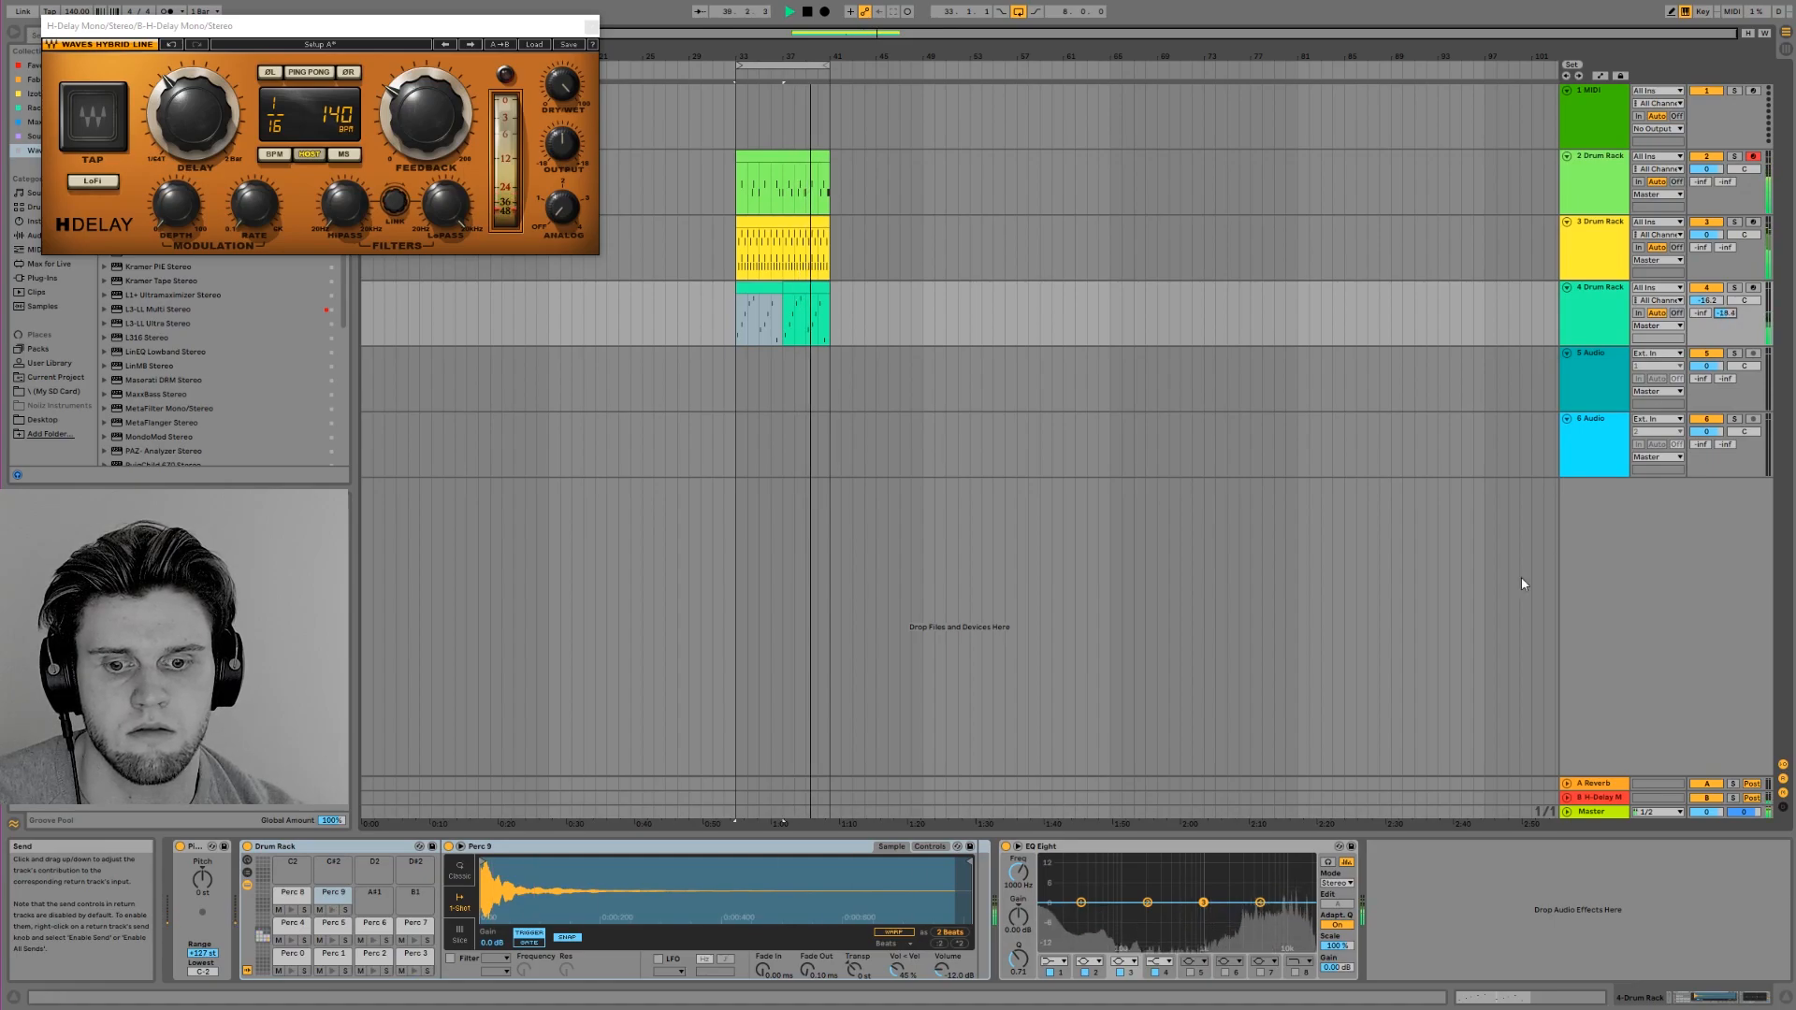
# Cut the percussion's lows with band 1 of EQ Eight and enable band 8 to roll off its highs
pyautogui.click(1054, 962)
pyautogui.click(1054, 874)
pyautogui.moveTo(1081, 903); pyautogui.dragTo(1161, 949)
pyautogui.click(1297, 972)
pyautogui.moveTo(1308, 913); pyautogui.dragTo(1280, 909)
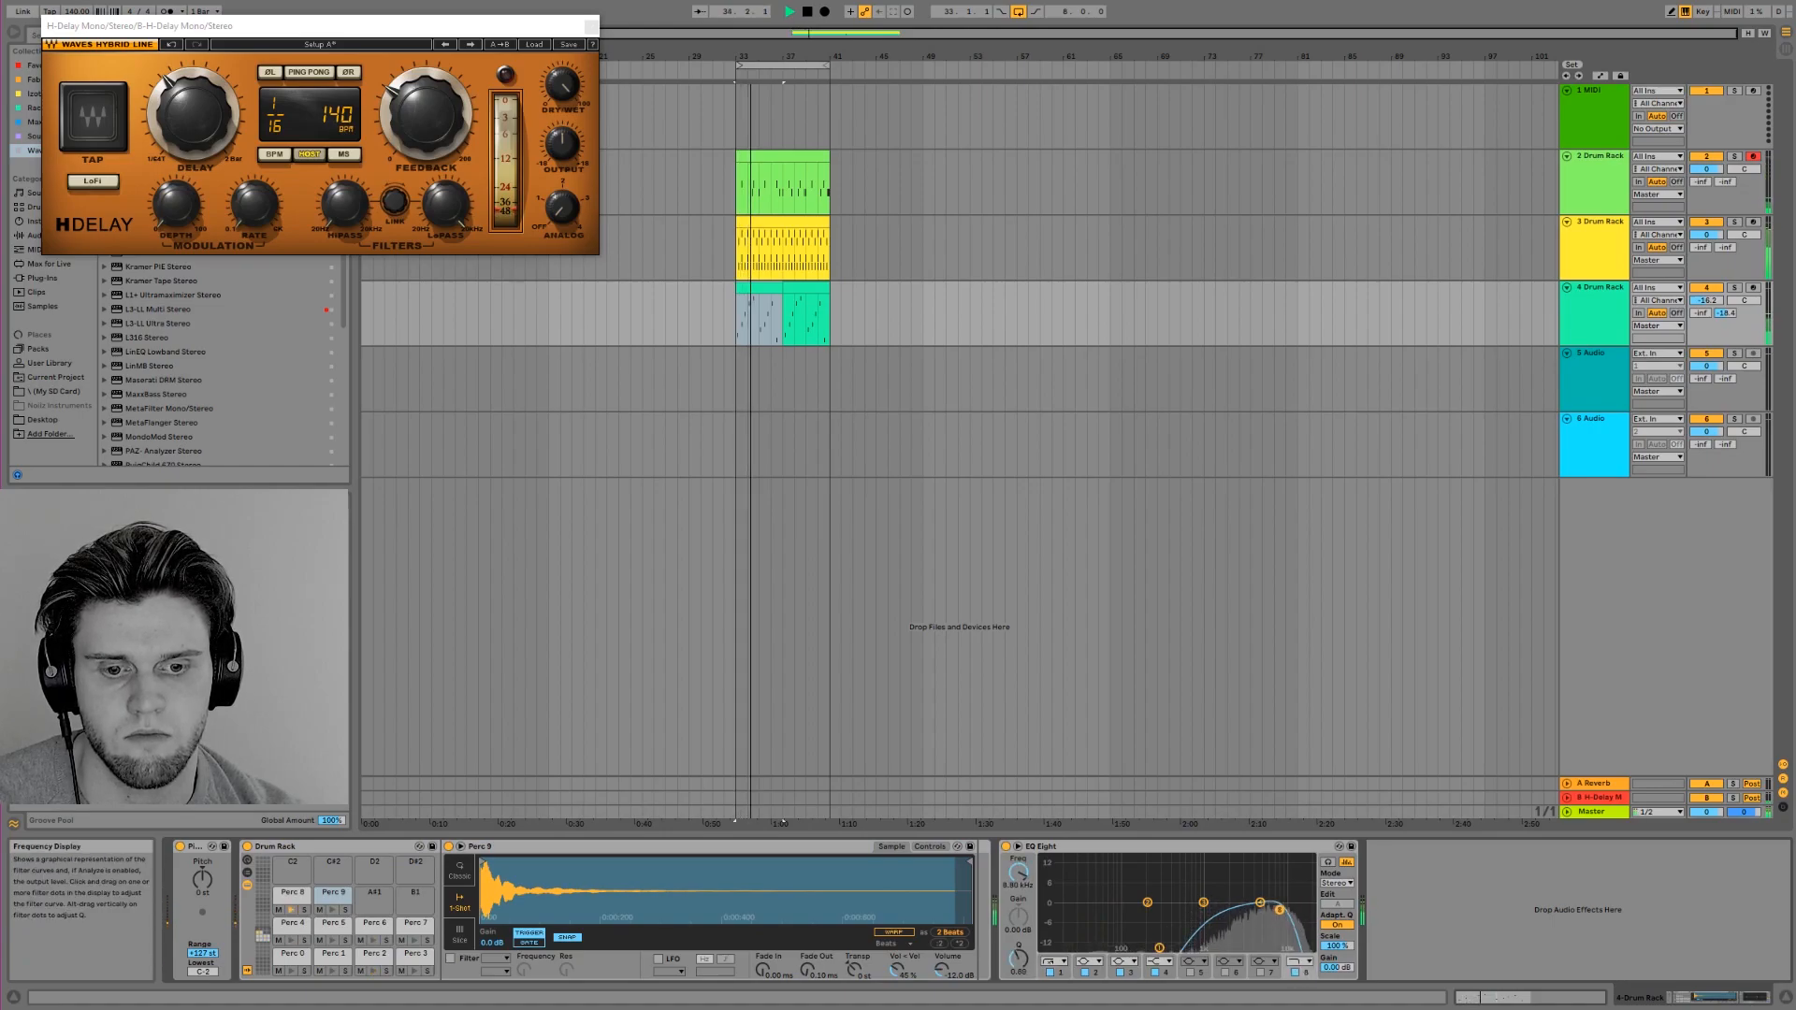
# Close the H-Delay window, raise the volume of percussion track 4 slightly and stop playback
pyautogui.click(590, 26)
pyautogui.moveTo(1707, 300); pyautogui.dragTo(1707, 287)
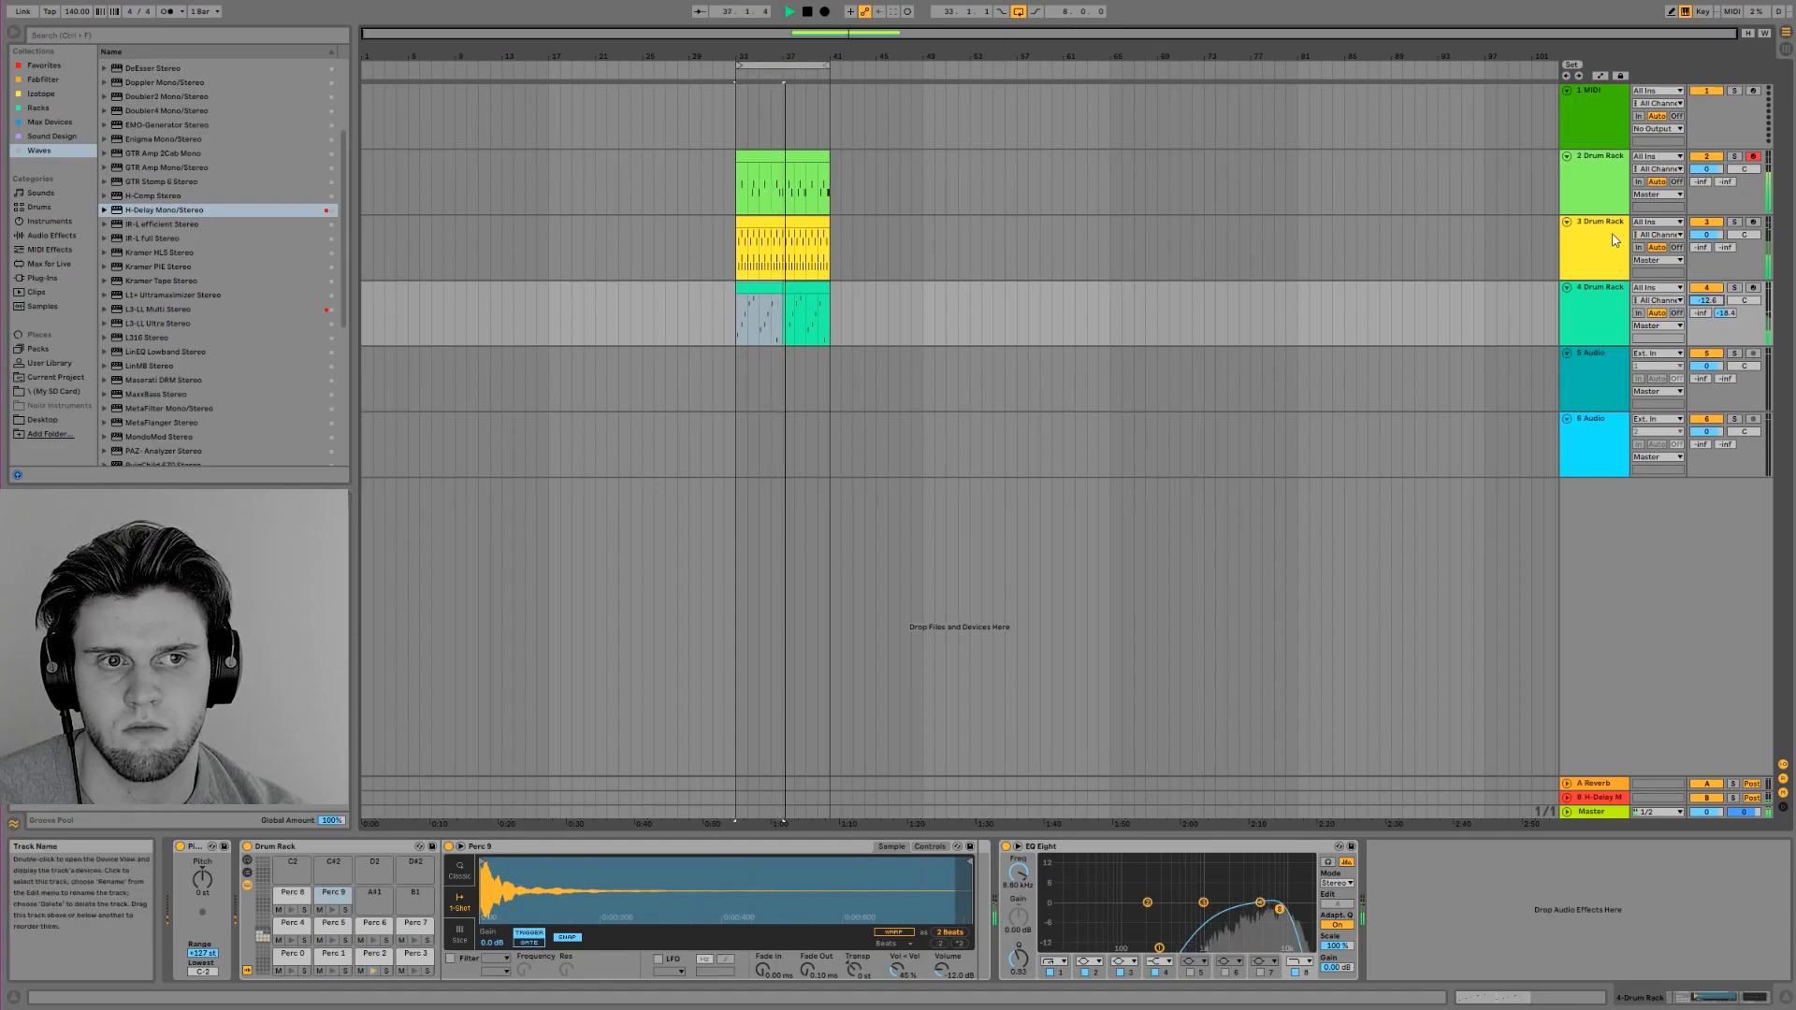
pyautogui.press('space')
# Audition the Hat 10 notes in track 3's hi-hat clip and select the Hat 10 pad in the Drum Rack
pyautogui.click(759, 222)
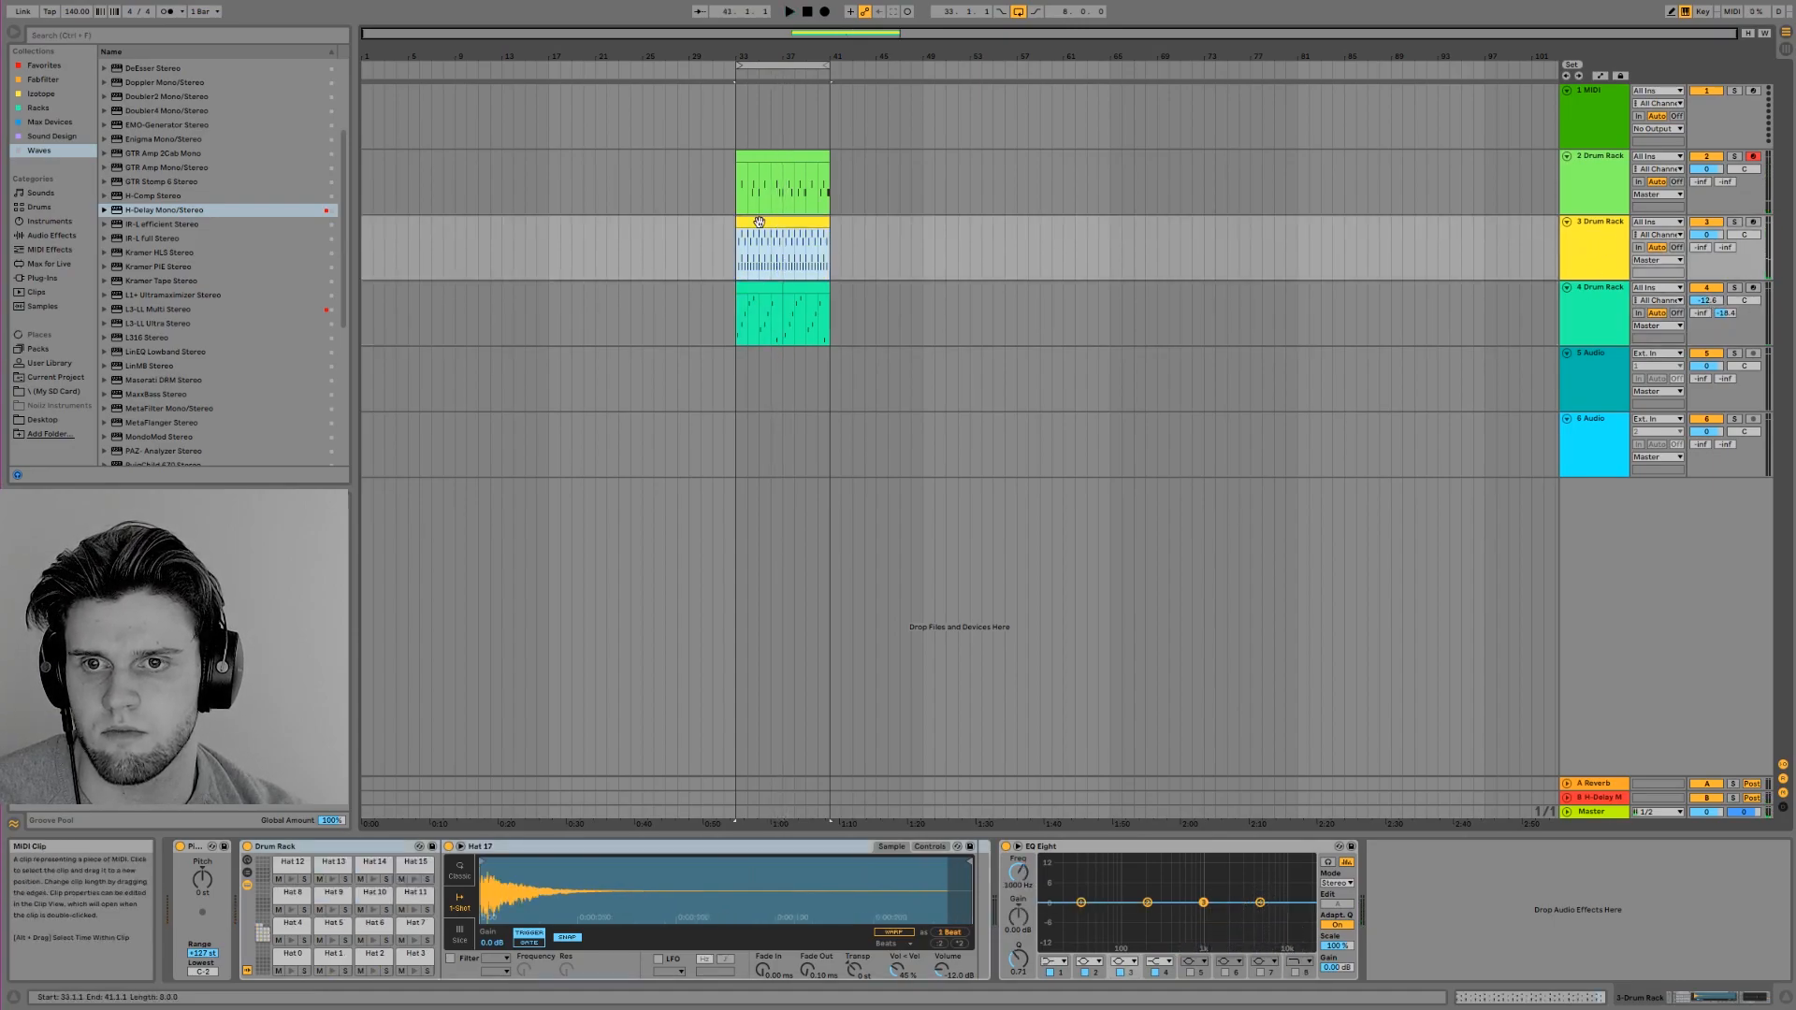
pyautogui.doubleClick(759, 221)
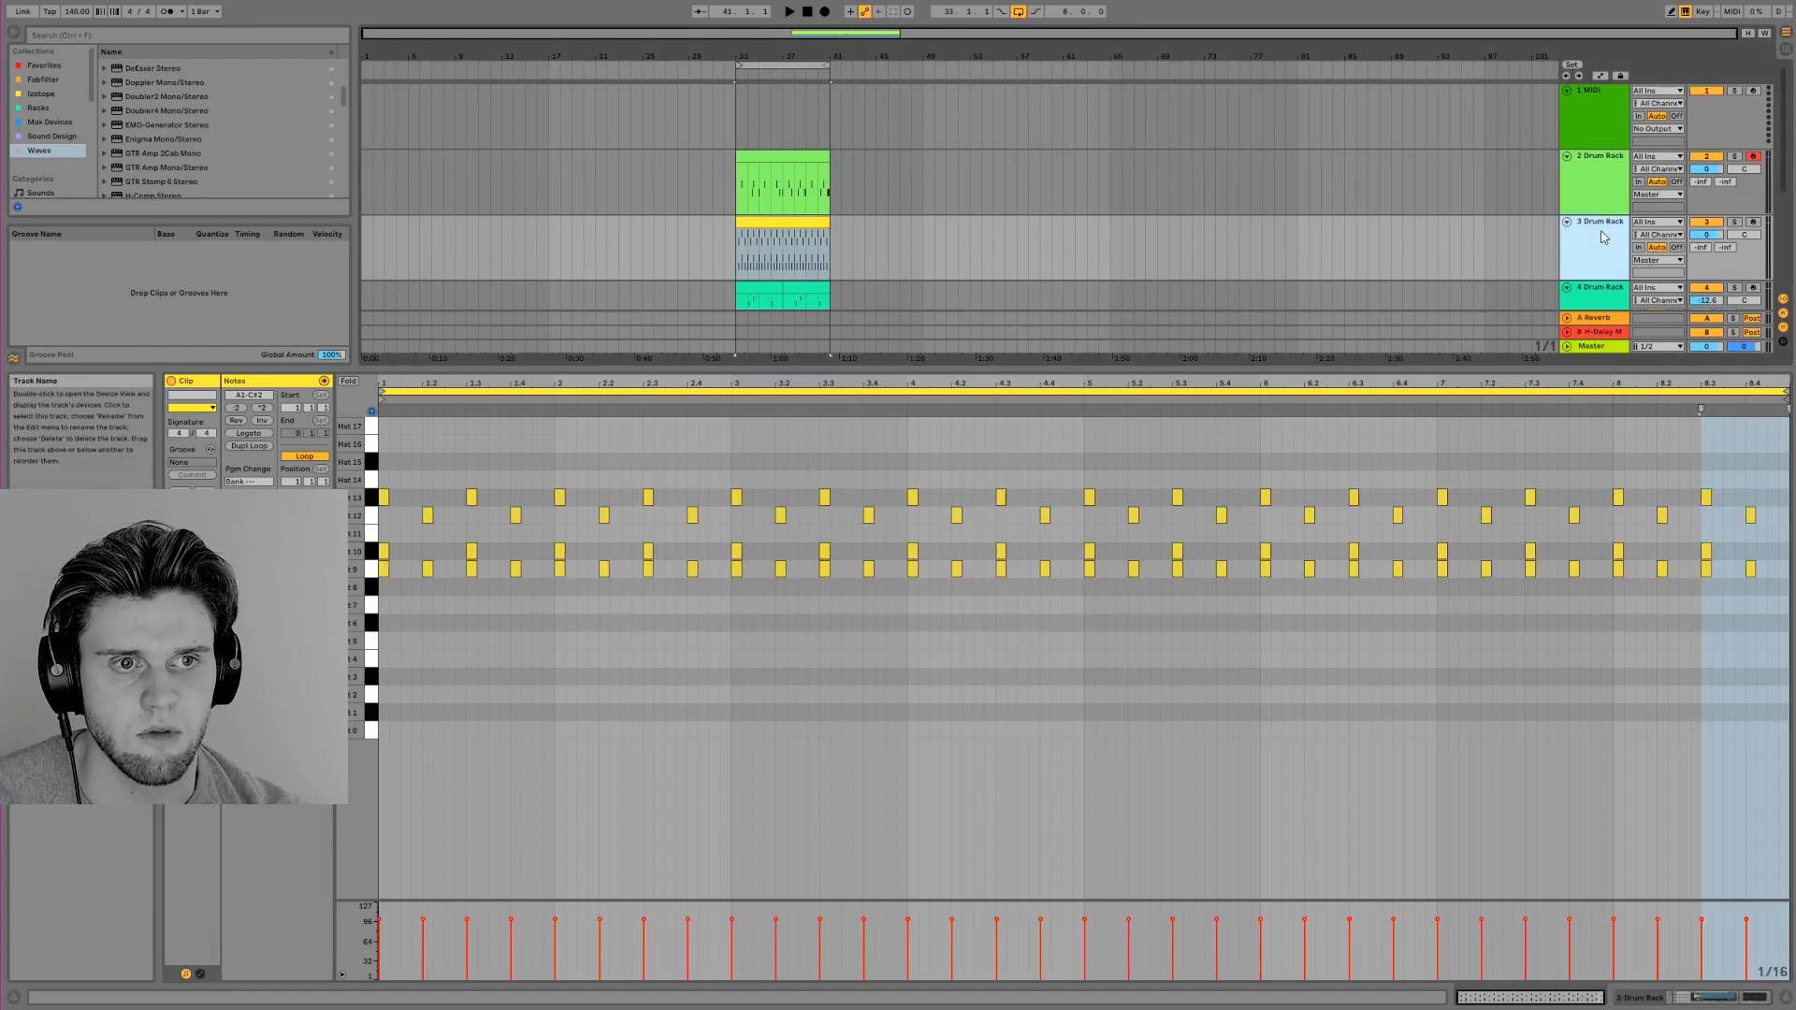
pyautogui.hotkey('shift', 'Tab')
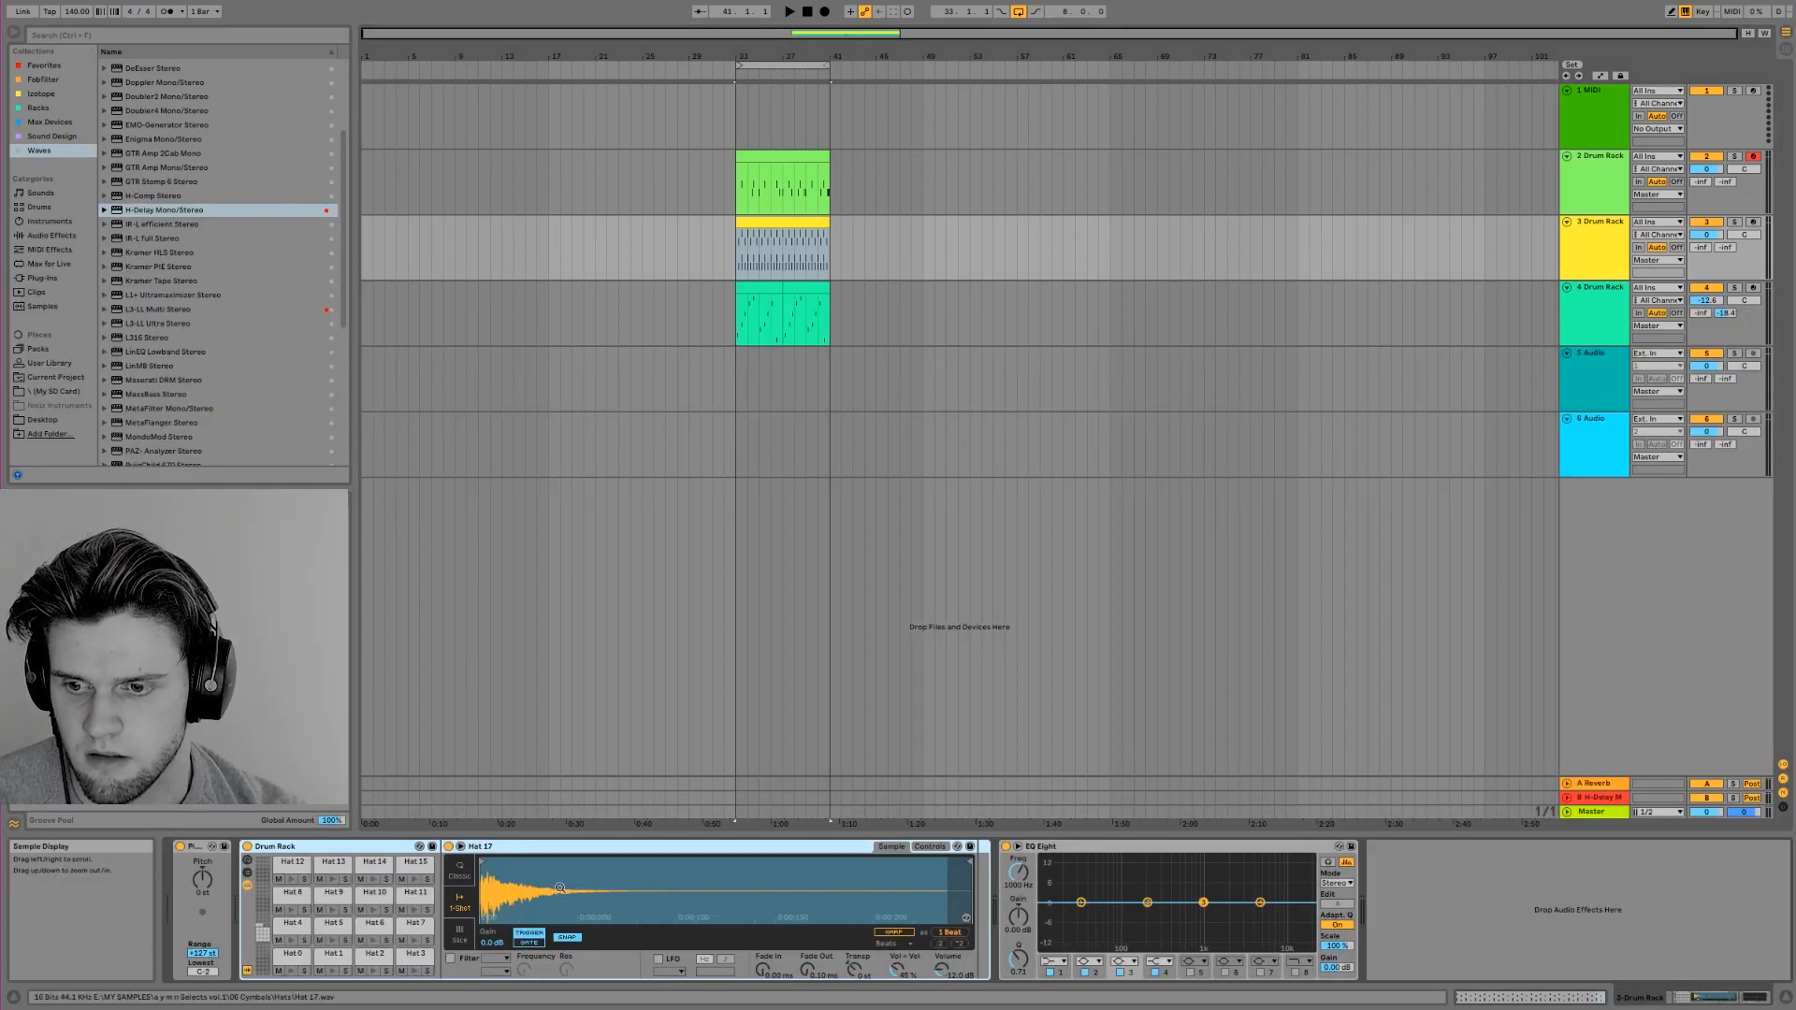
pyautogui.doubleClick(775, 222)
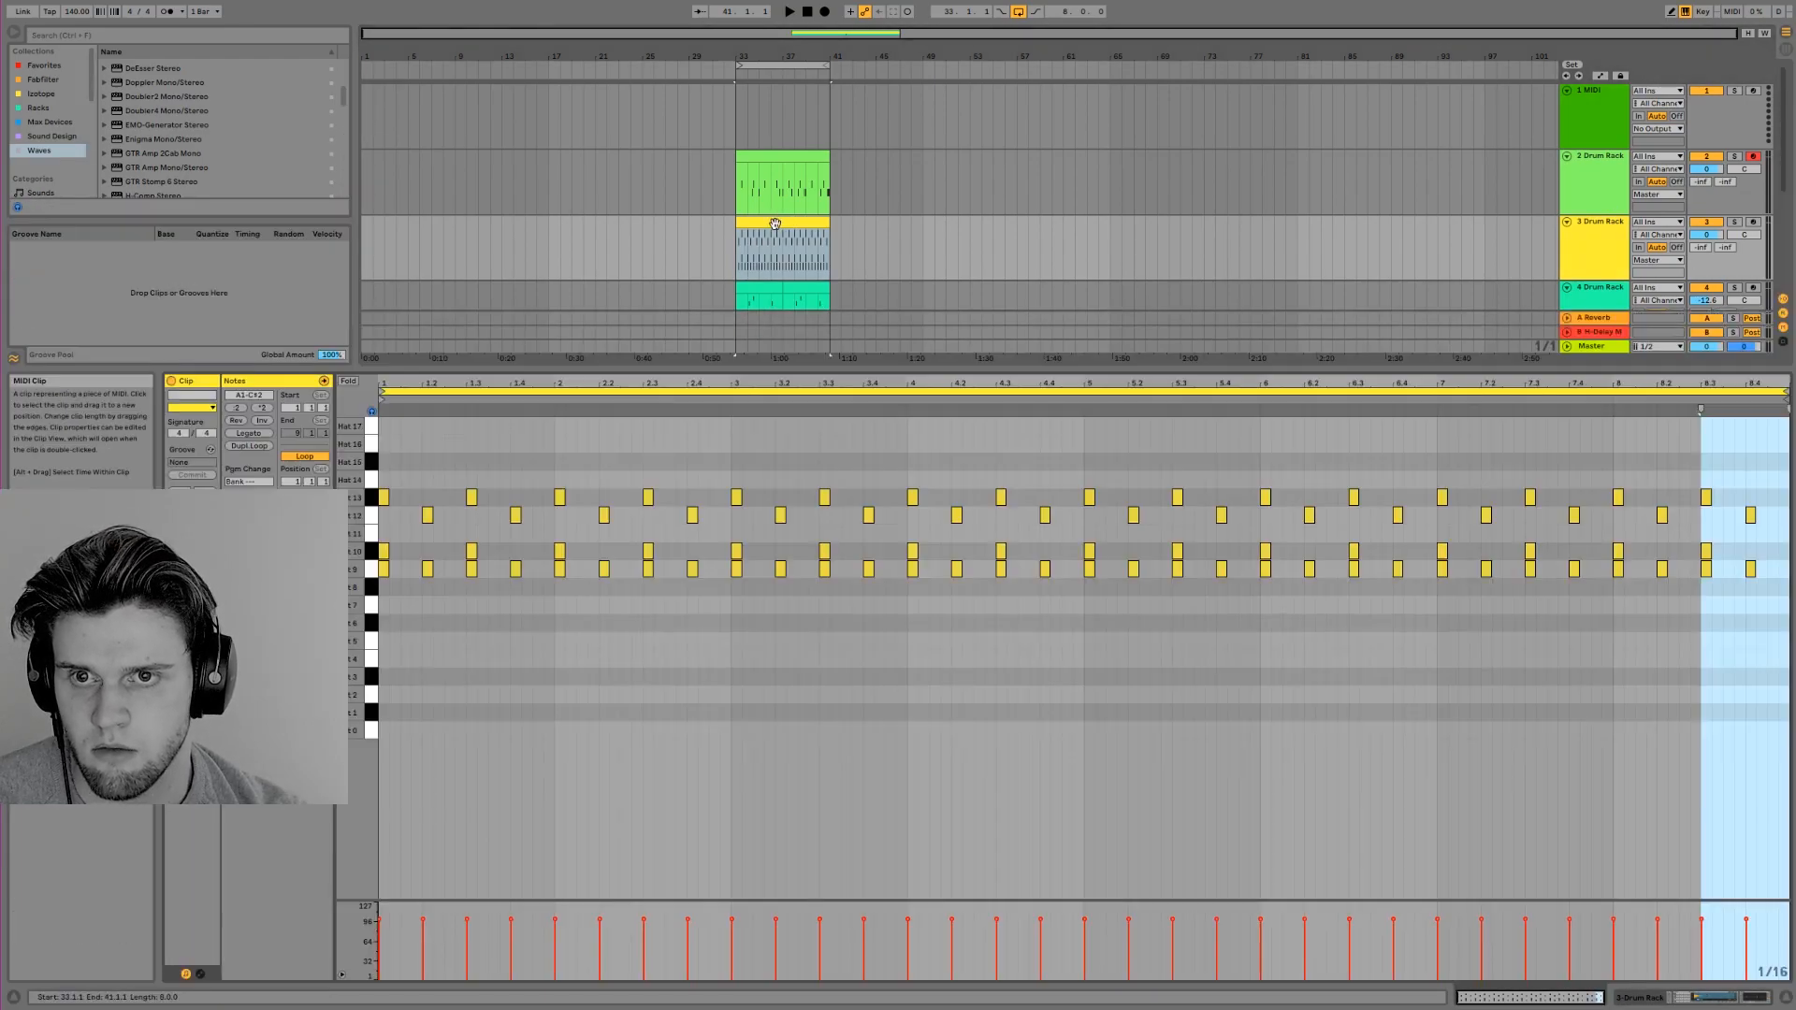
pyautogui.click(371, 551)
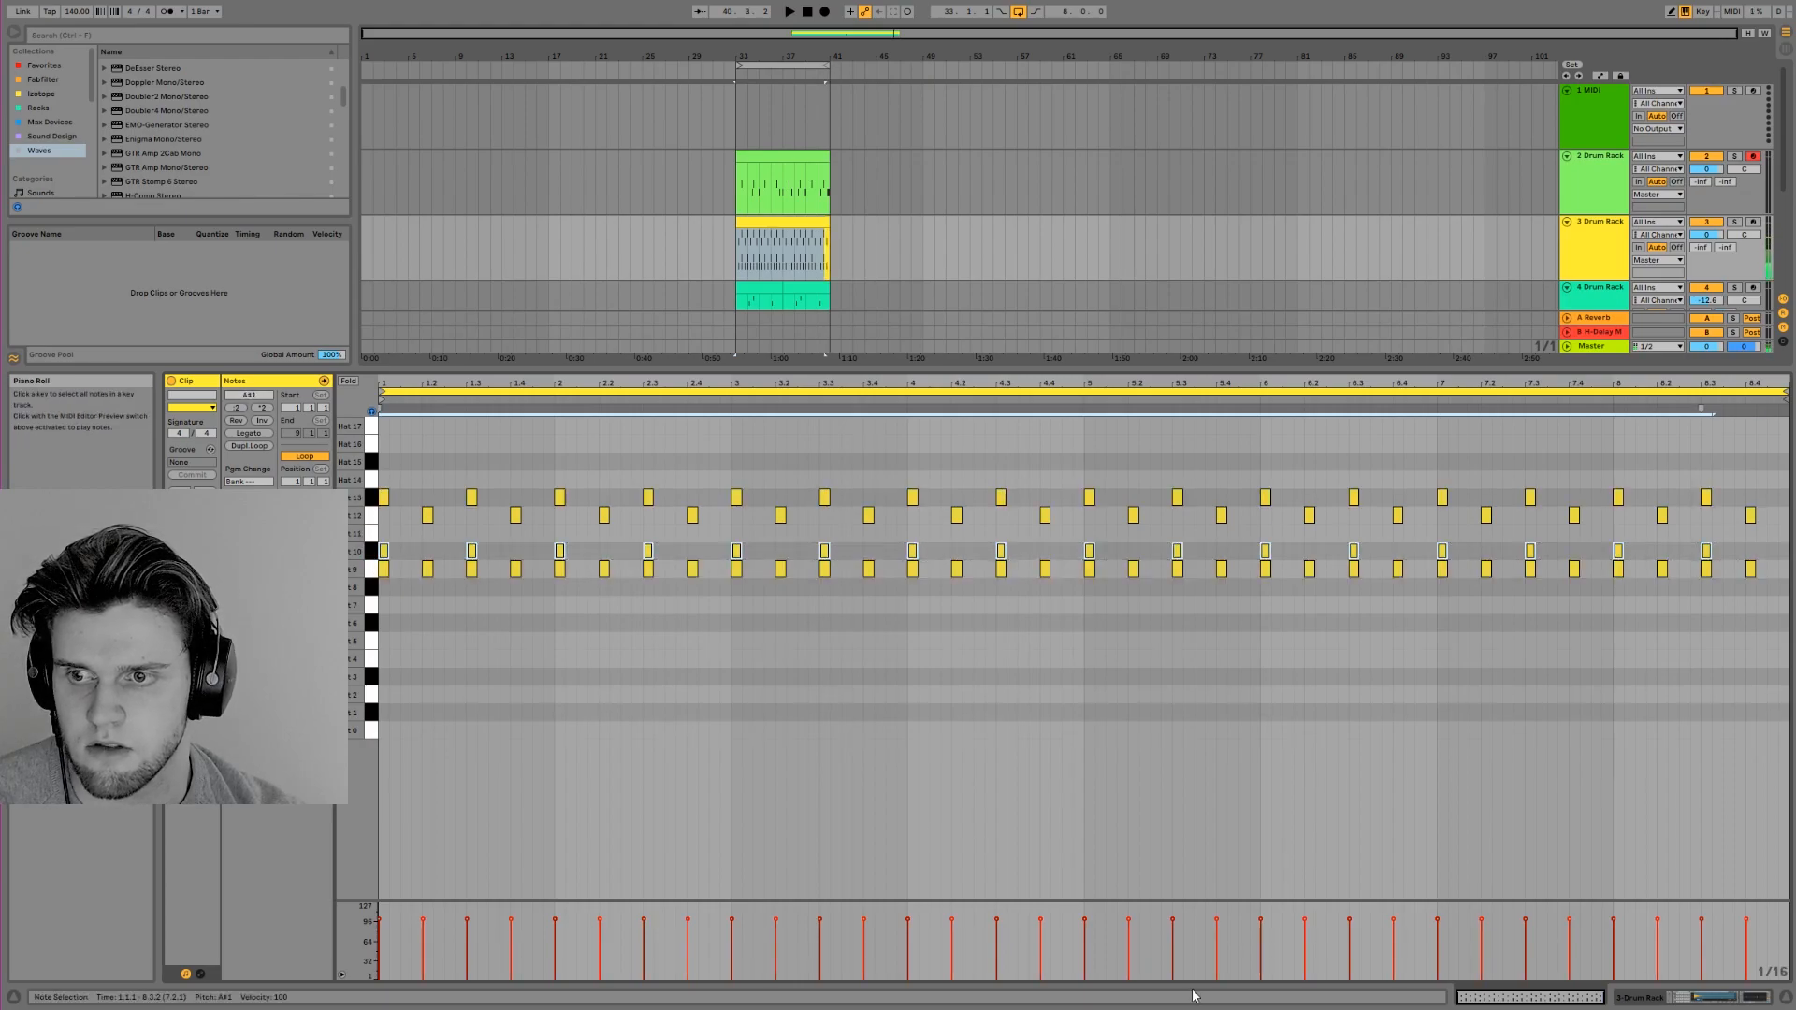
pyautogui.hotkey('shift', 'Tab')
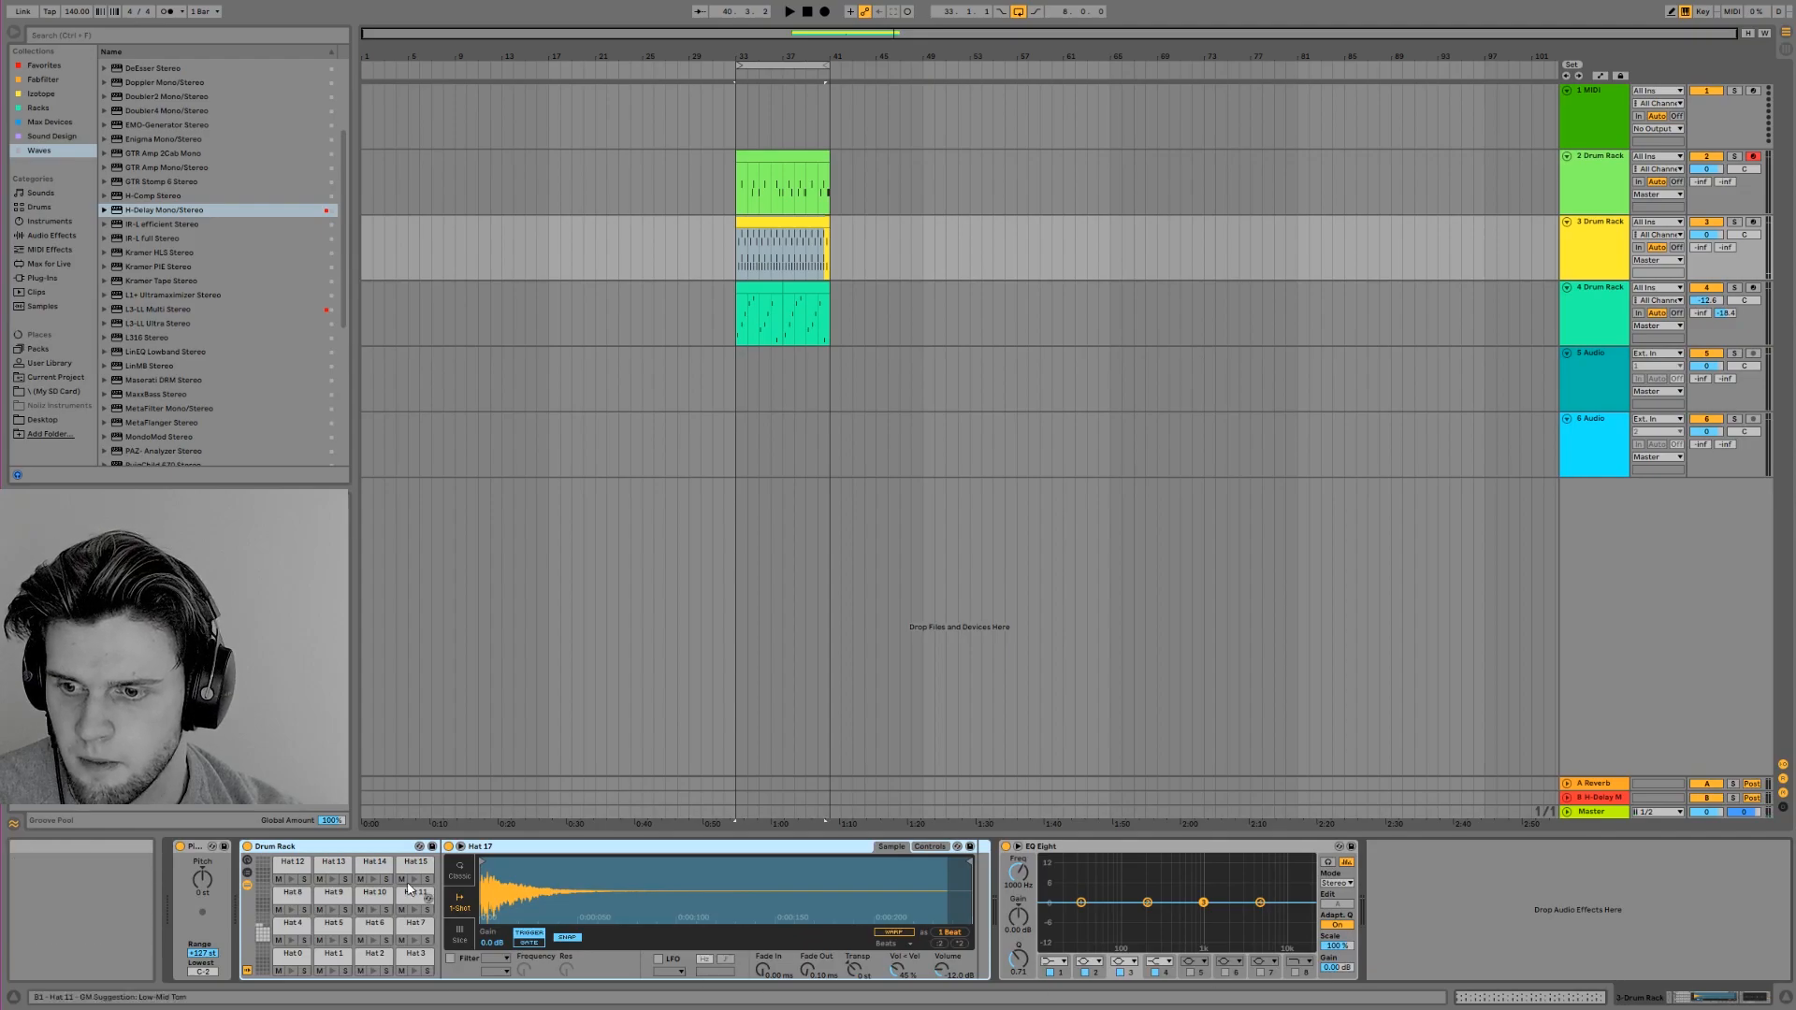
pyautogui.click(377, 913)
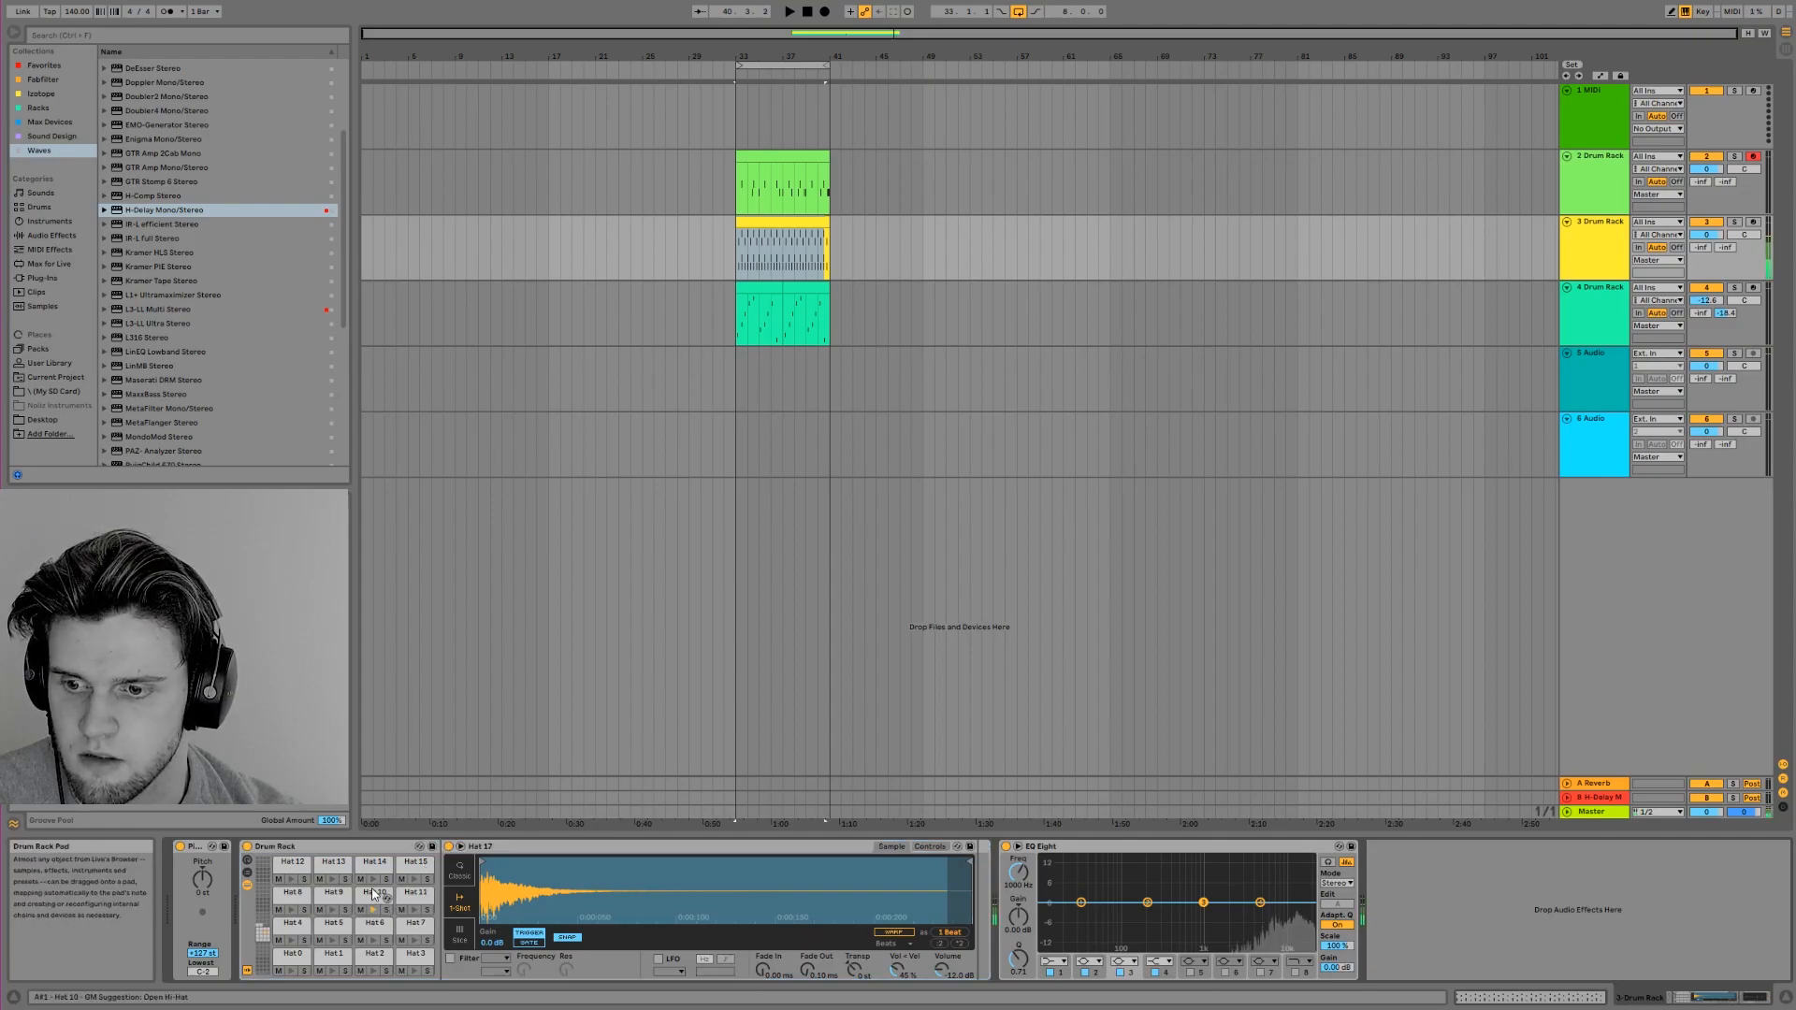
# Set the random pan amount of Hat 10 to 100% and preview the pad
pyautogui.click(921, 848)
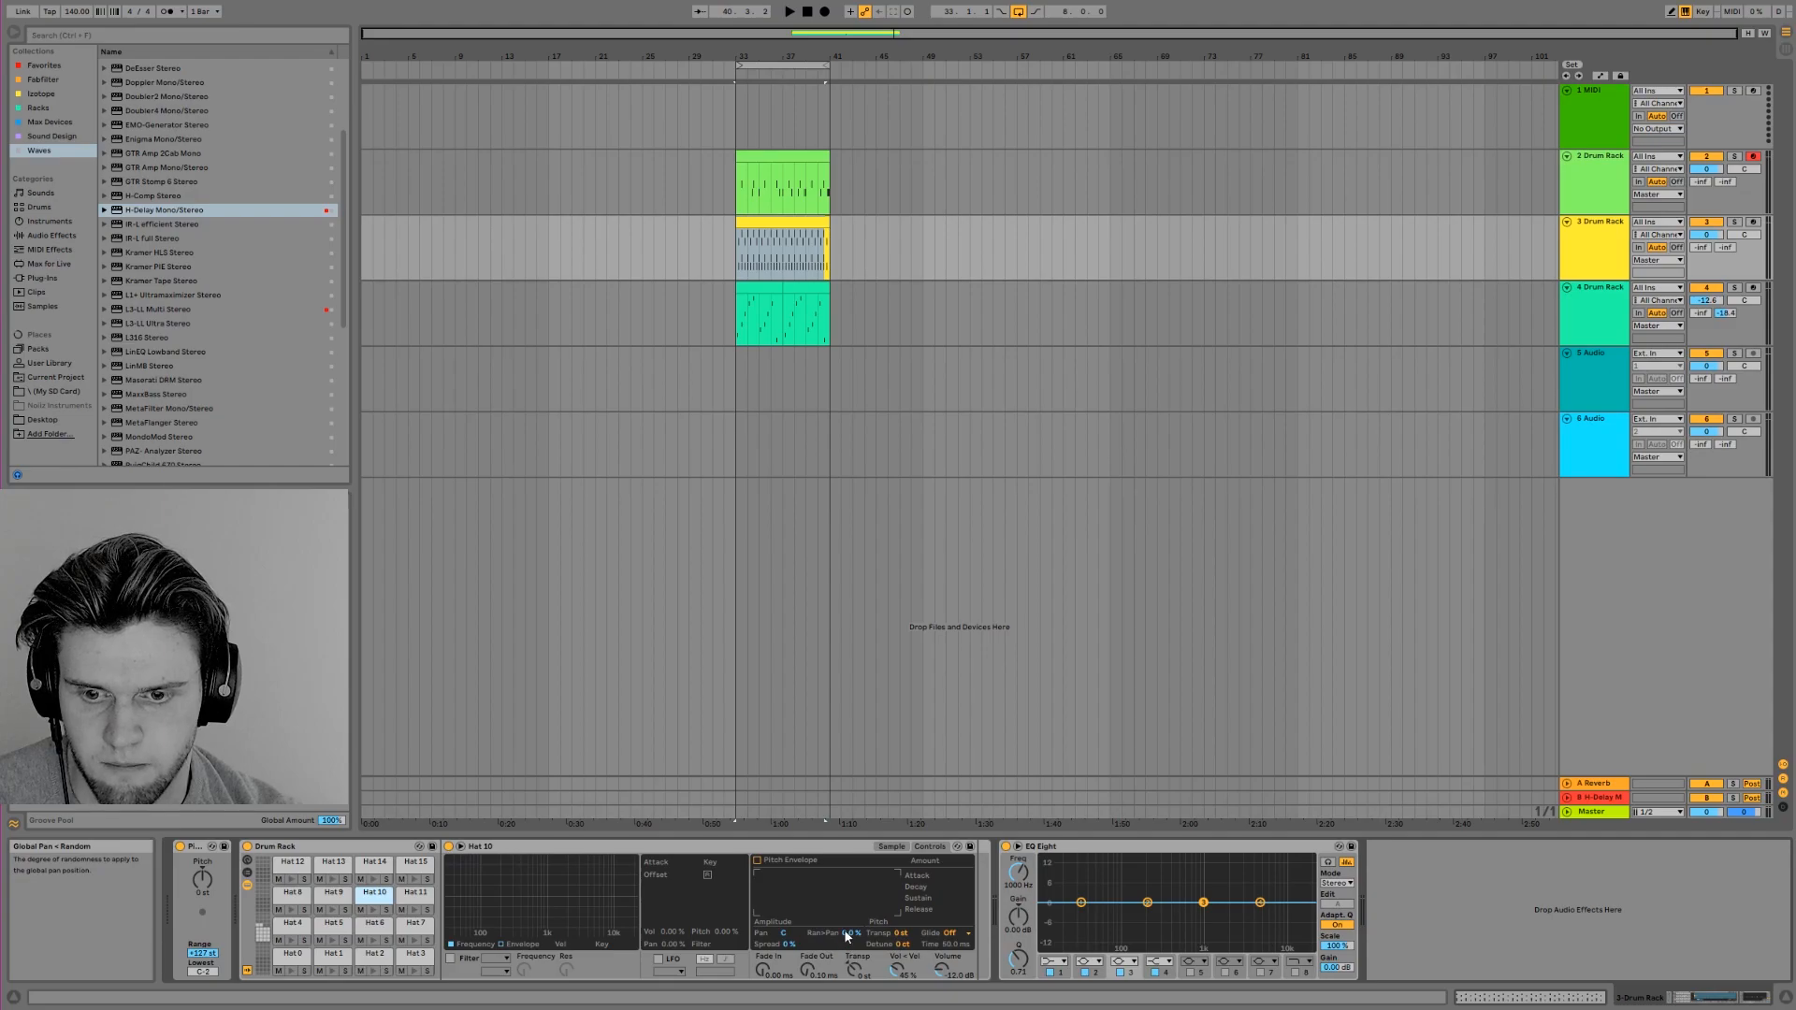
pyautogui.click(376, 908)
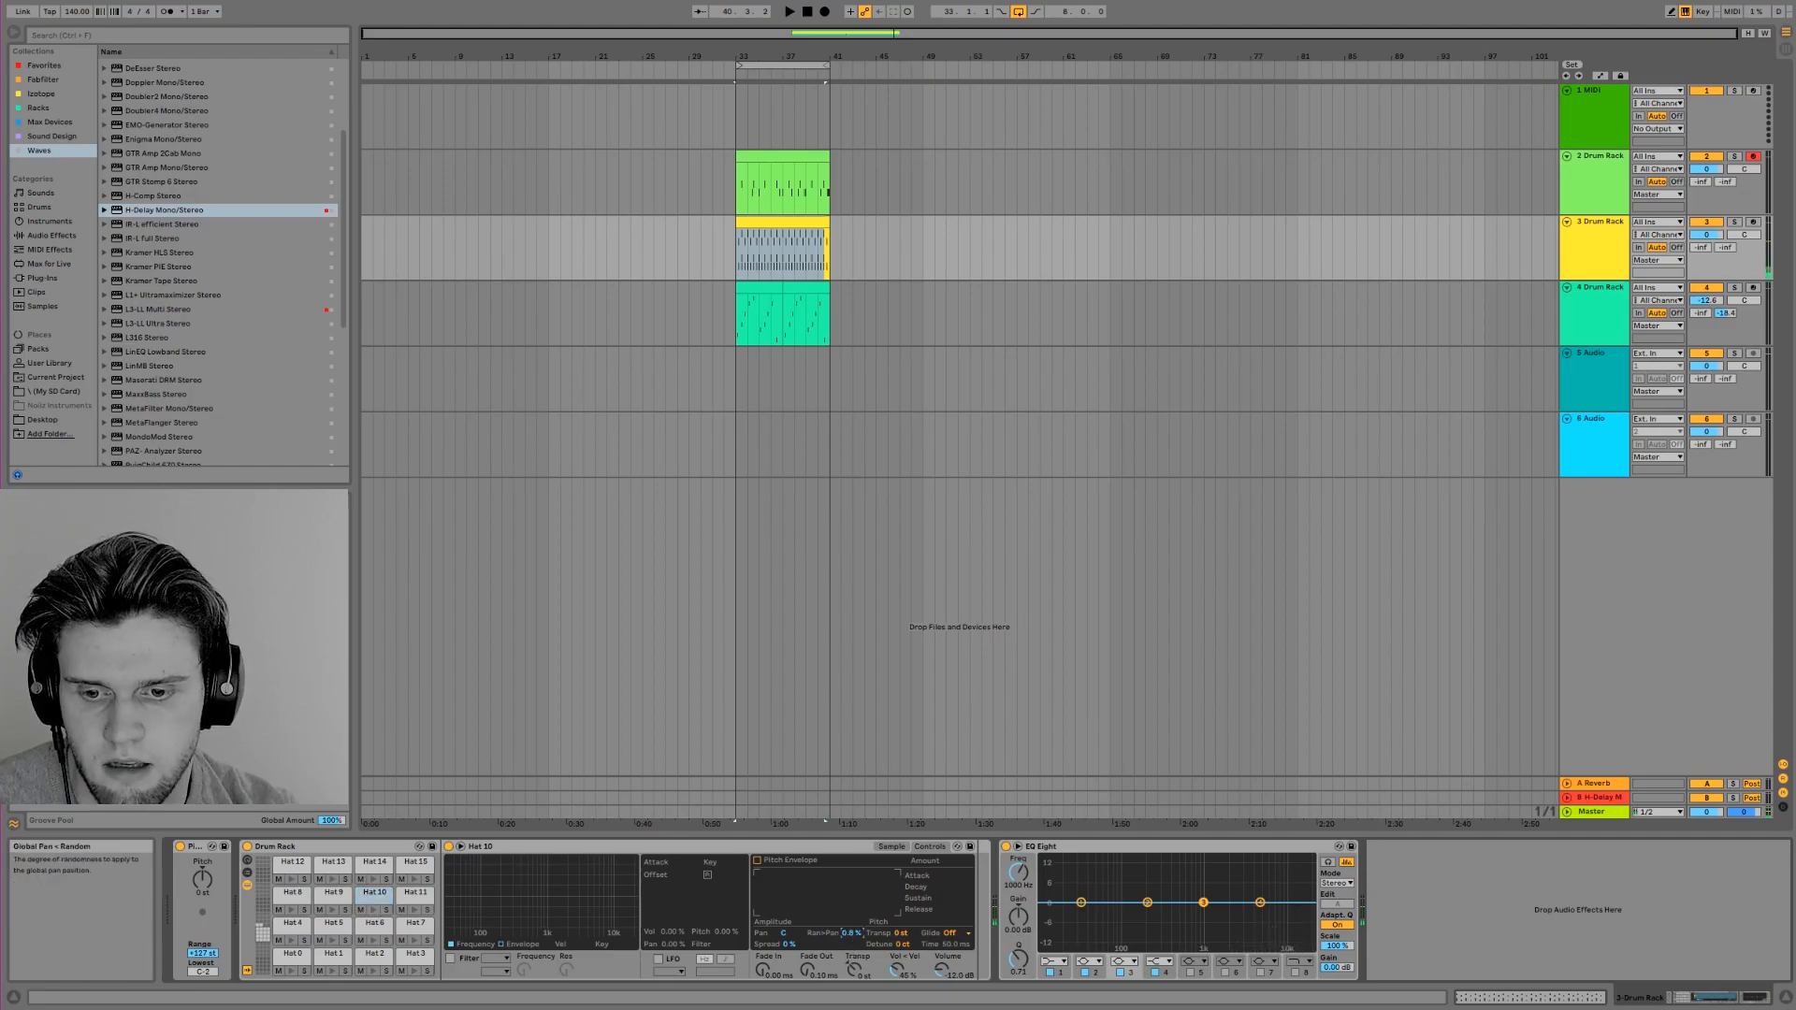
pyautogui.click(372, 913)
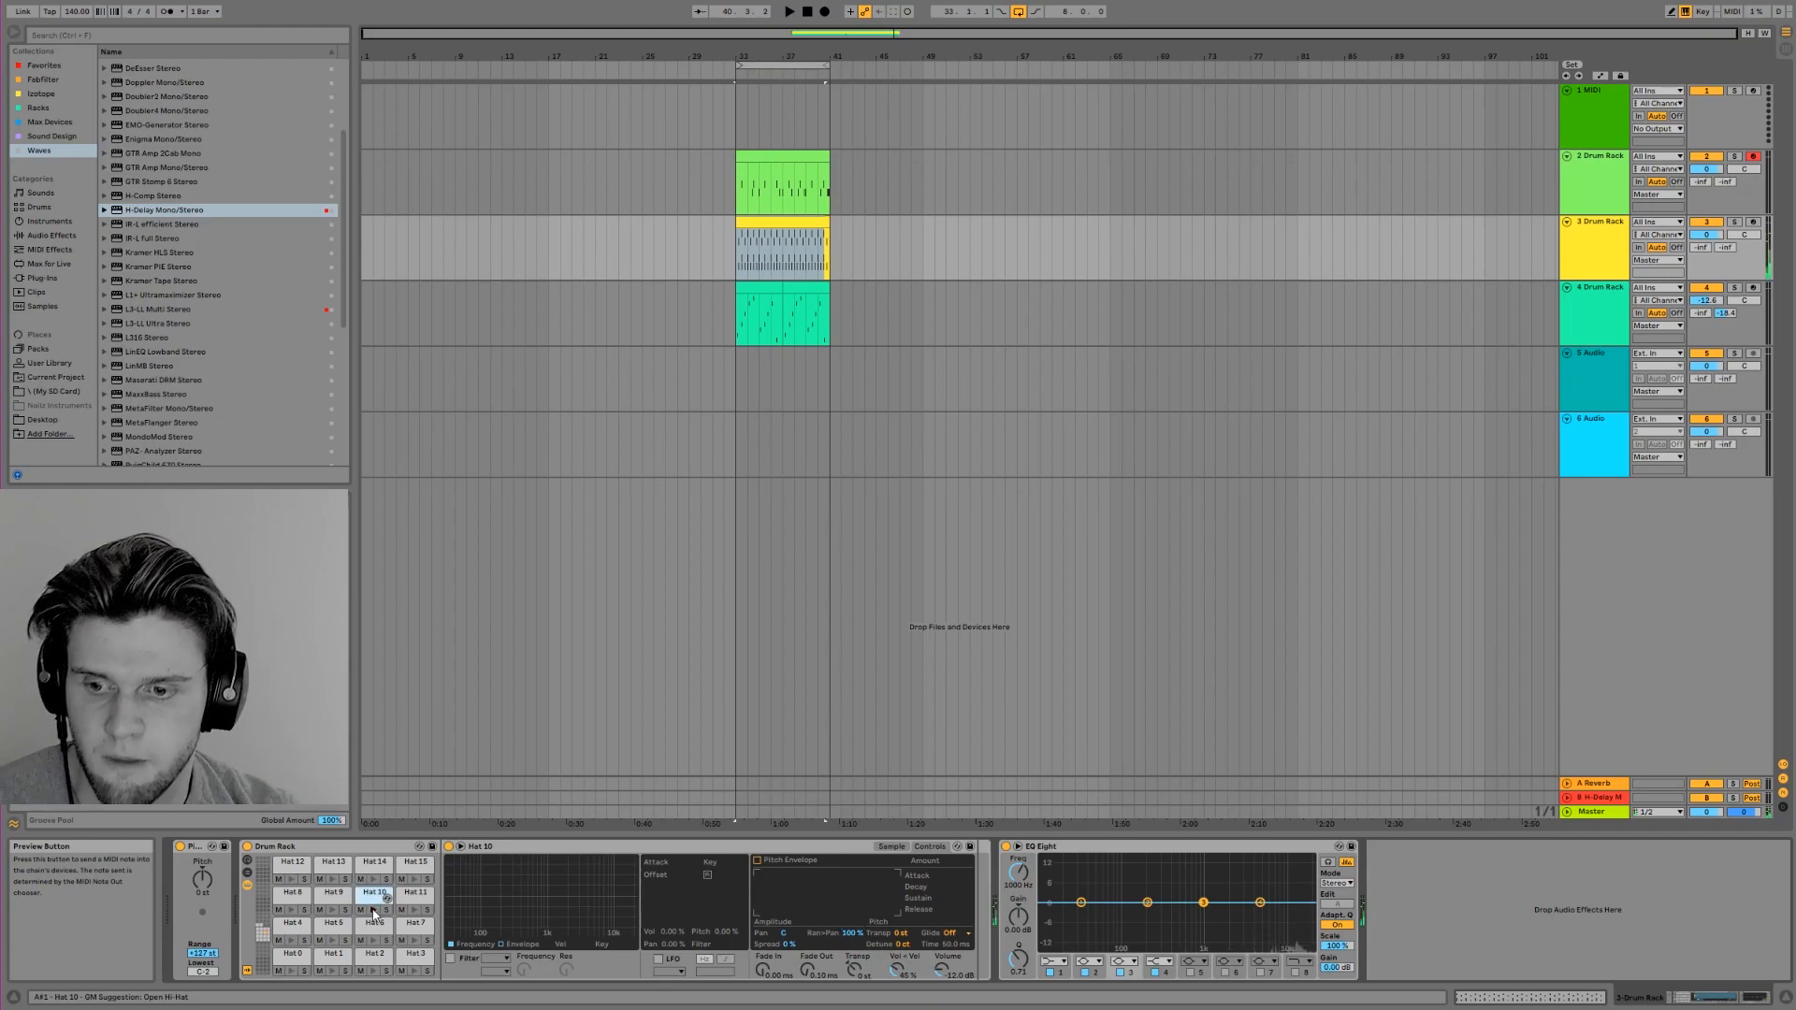
# Play the beat with the randomly panned hat and audition the Hat 9 note at 3.2 in the hi-hat clip
pyautogui.click(776, 222)
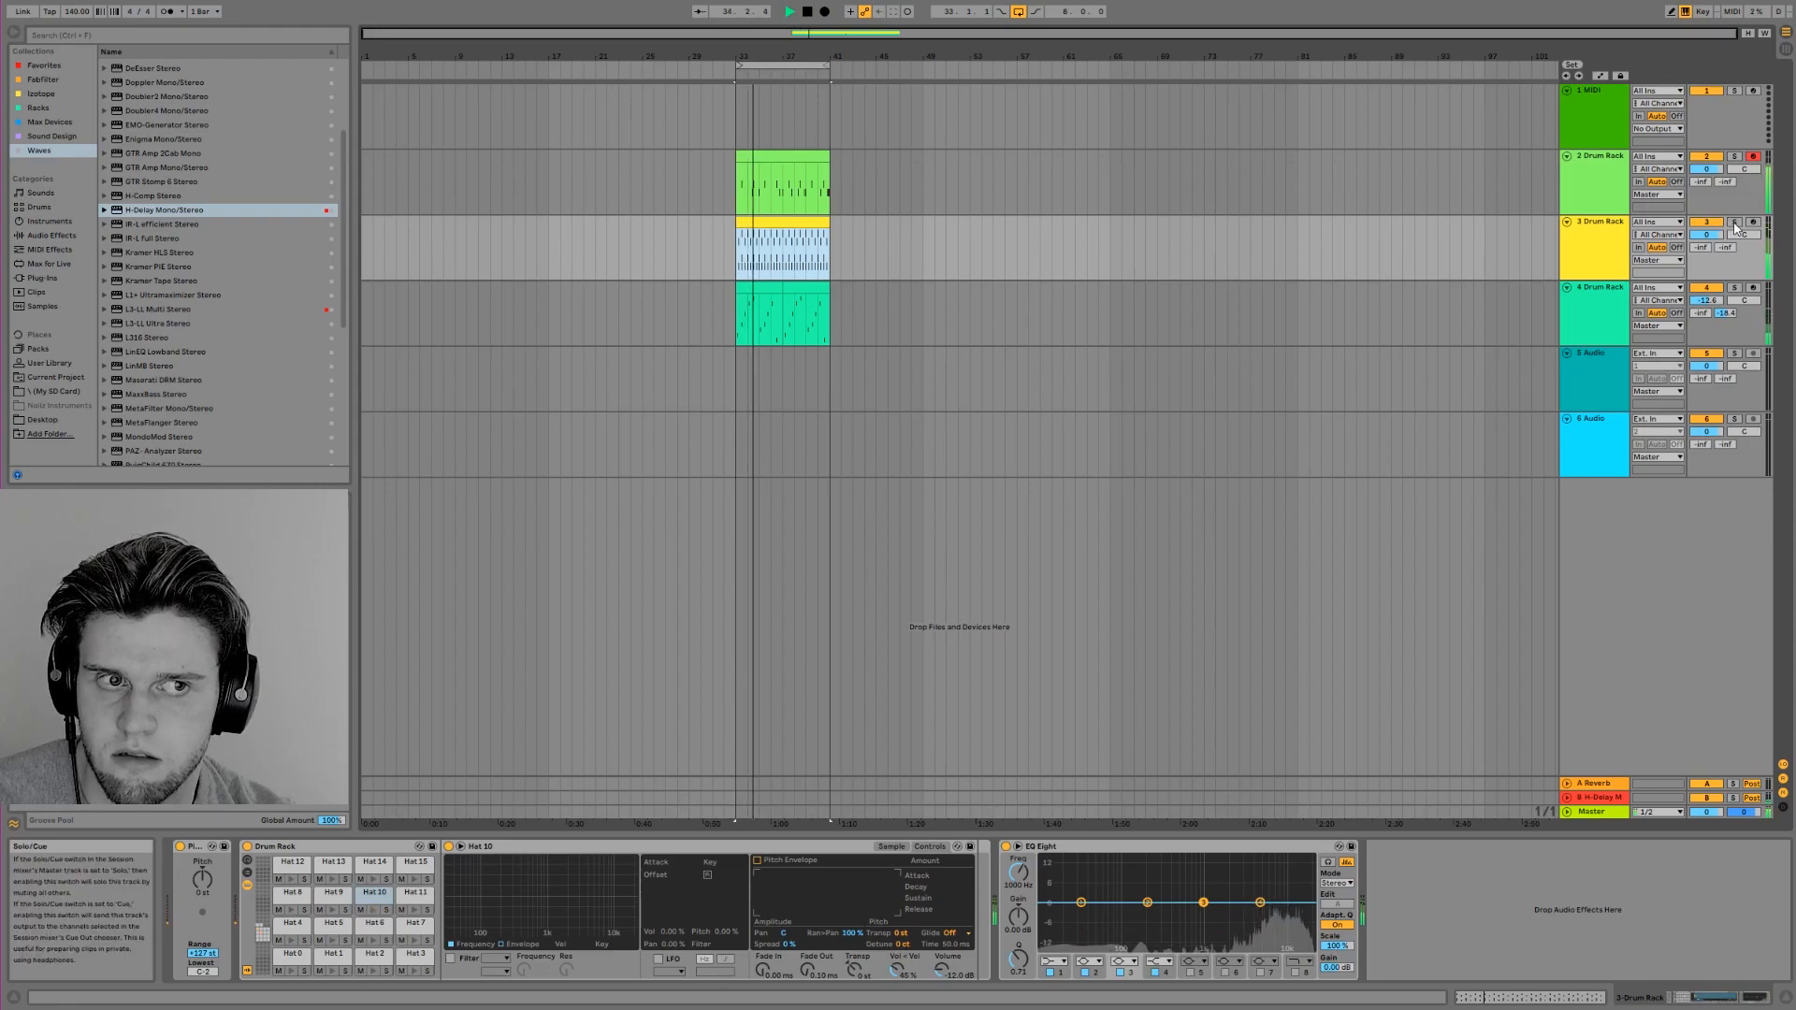
pyautogui.press('space')
pyautogui.hotkey('shift', 'Tab')
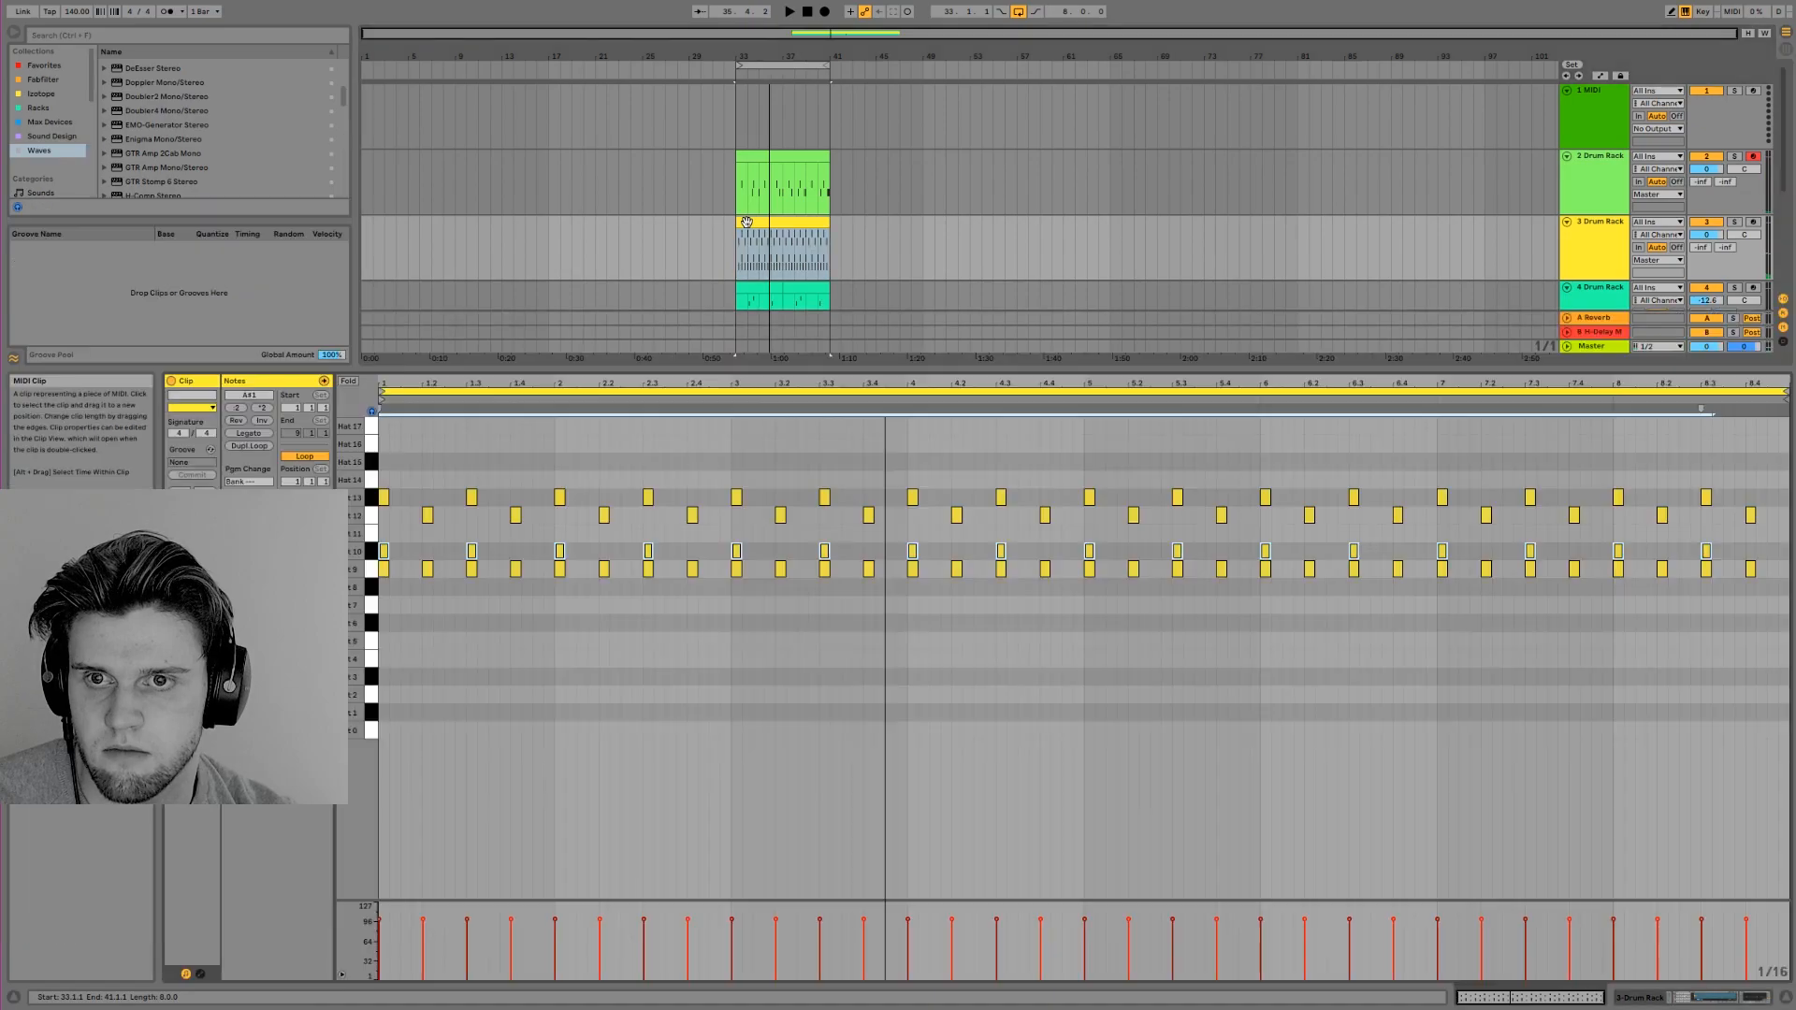
pyautogui.click(771, 520)
pyautogui.click(780, 568)
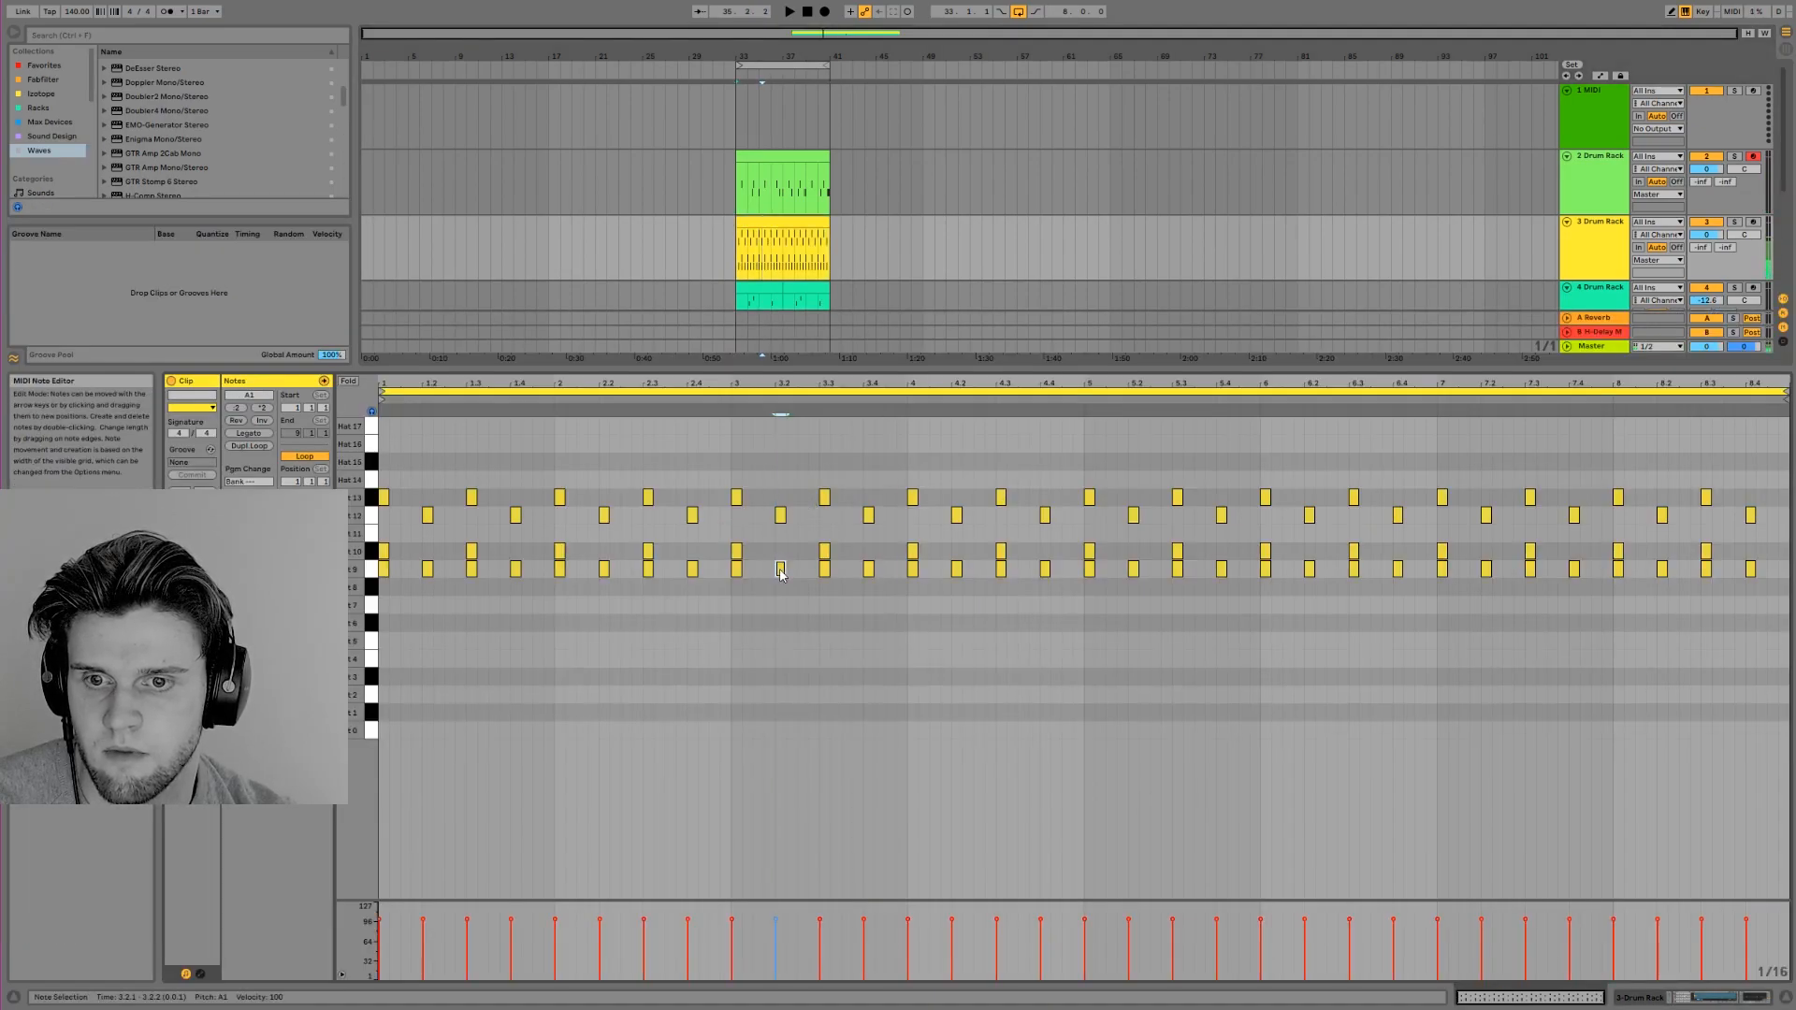
# Add a moderate random pan amount to Hat 9 in the hi-hat Drum Rack and listen to the beat
pyautogui.click(1663, 998)
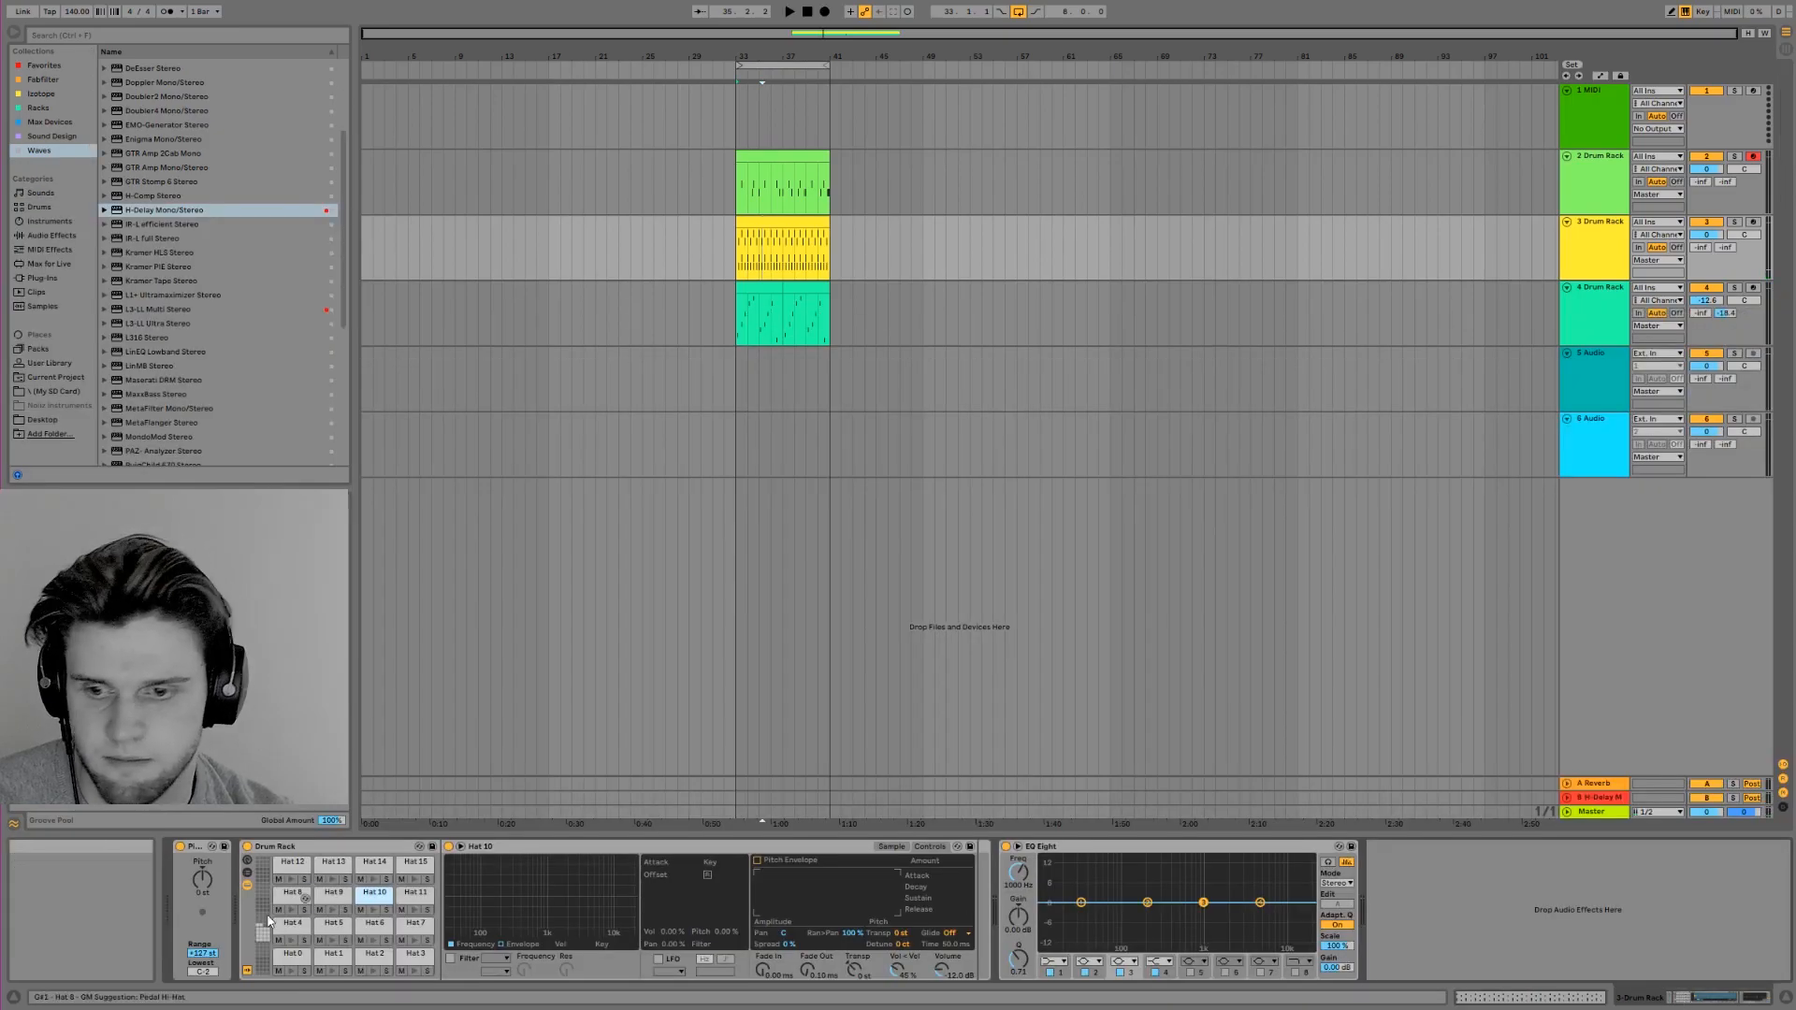
pyautogui.click(330, 900)
pyautogui.click(922, 846)
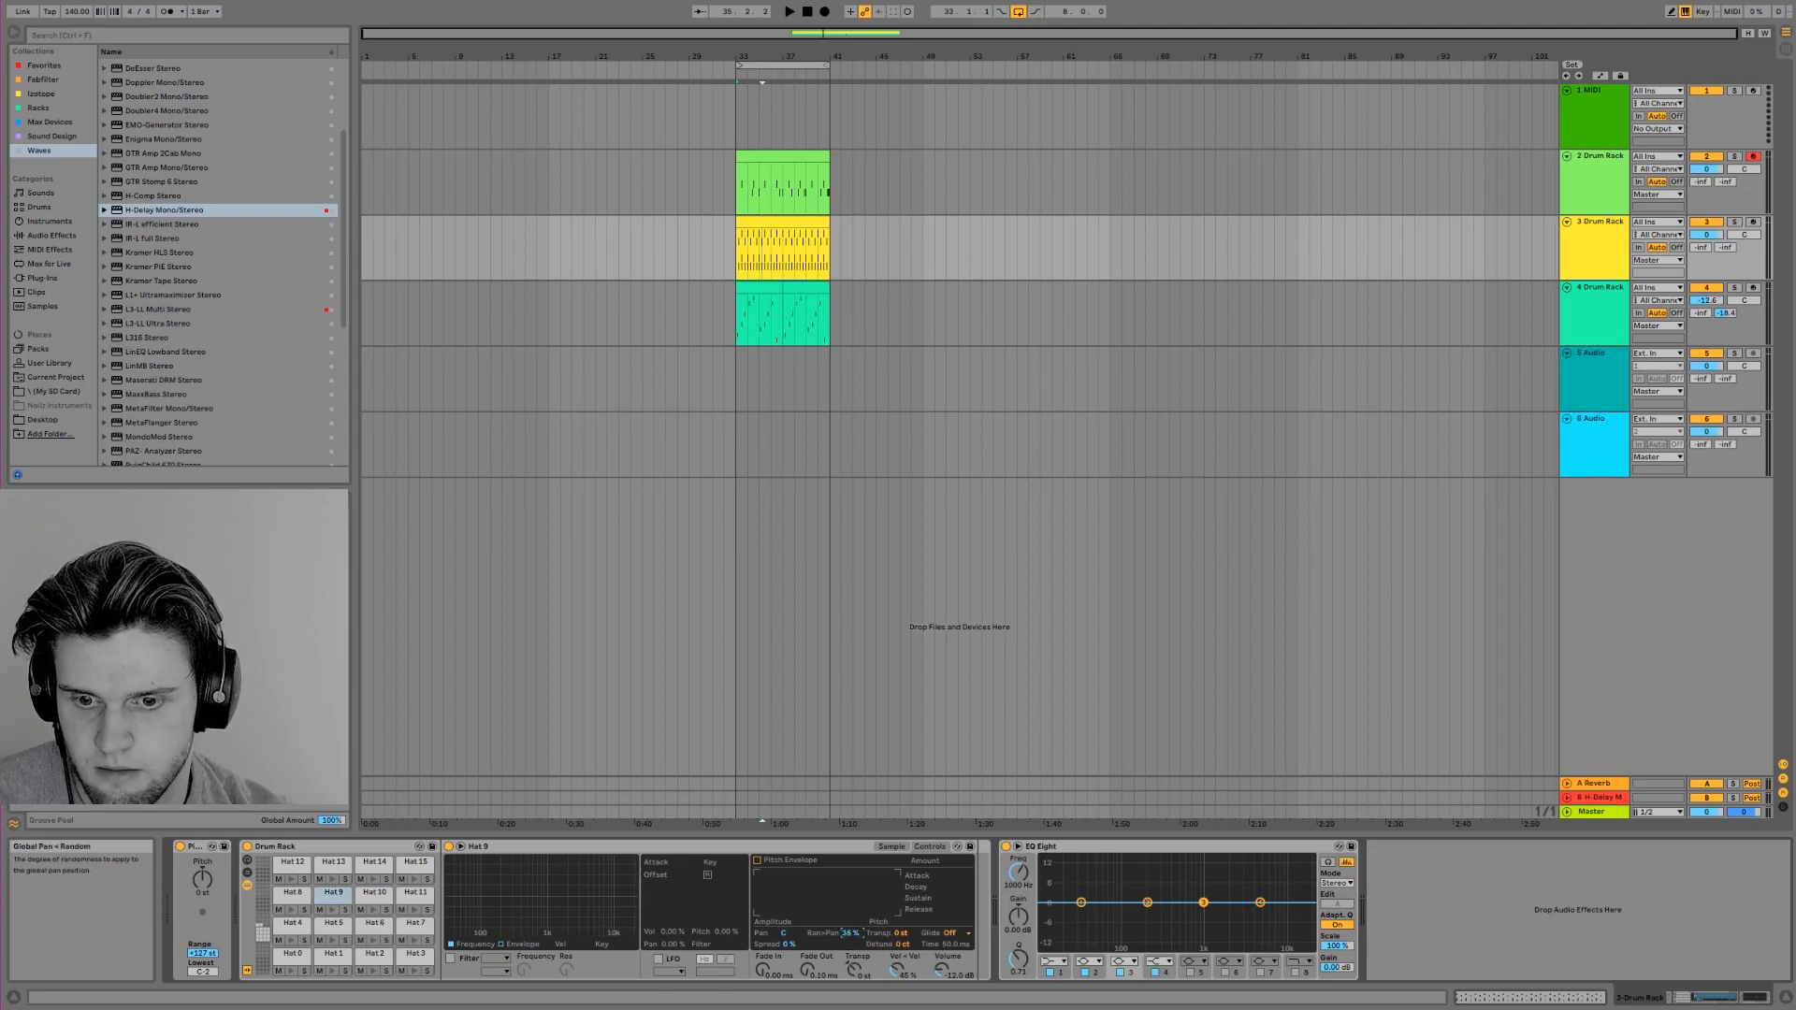
pyautogui.press('space')
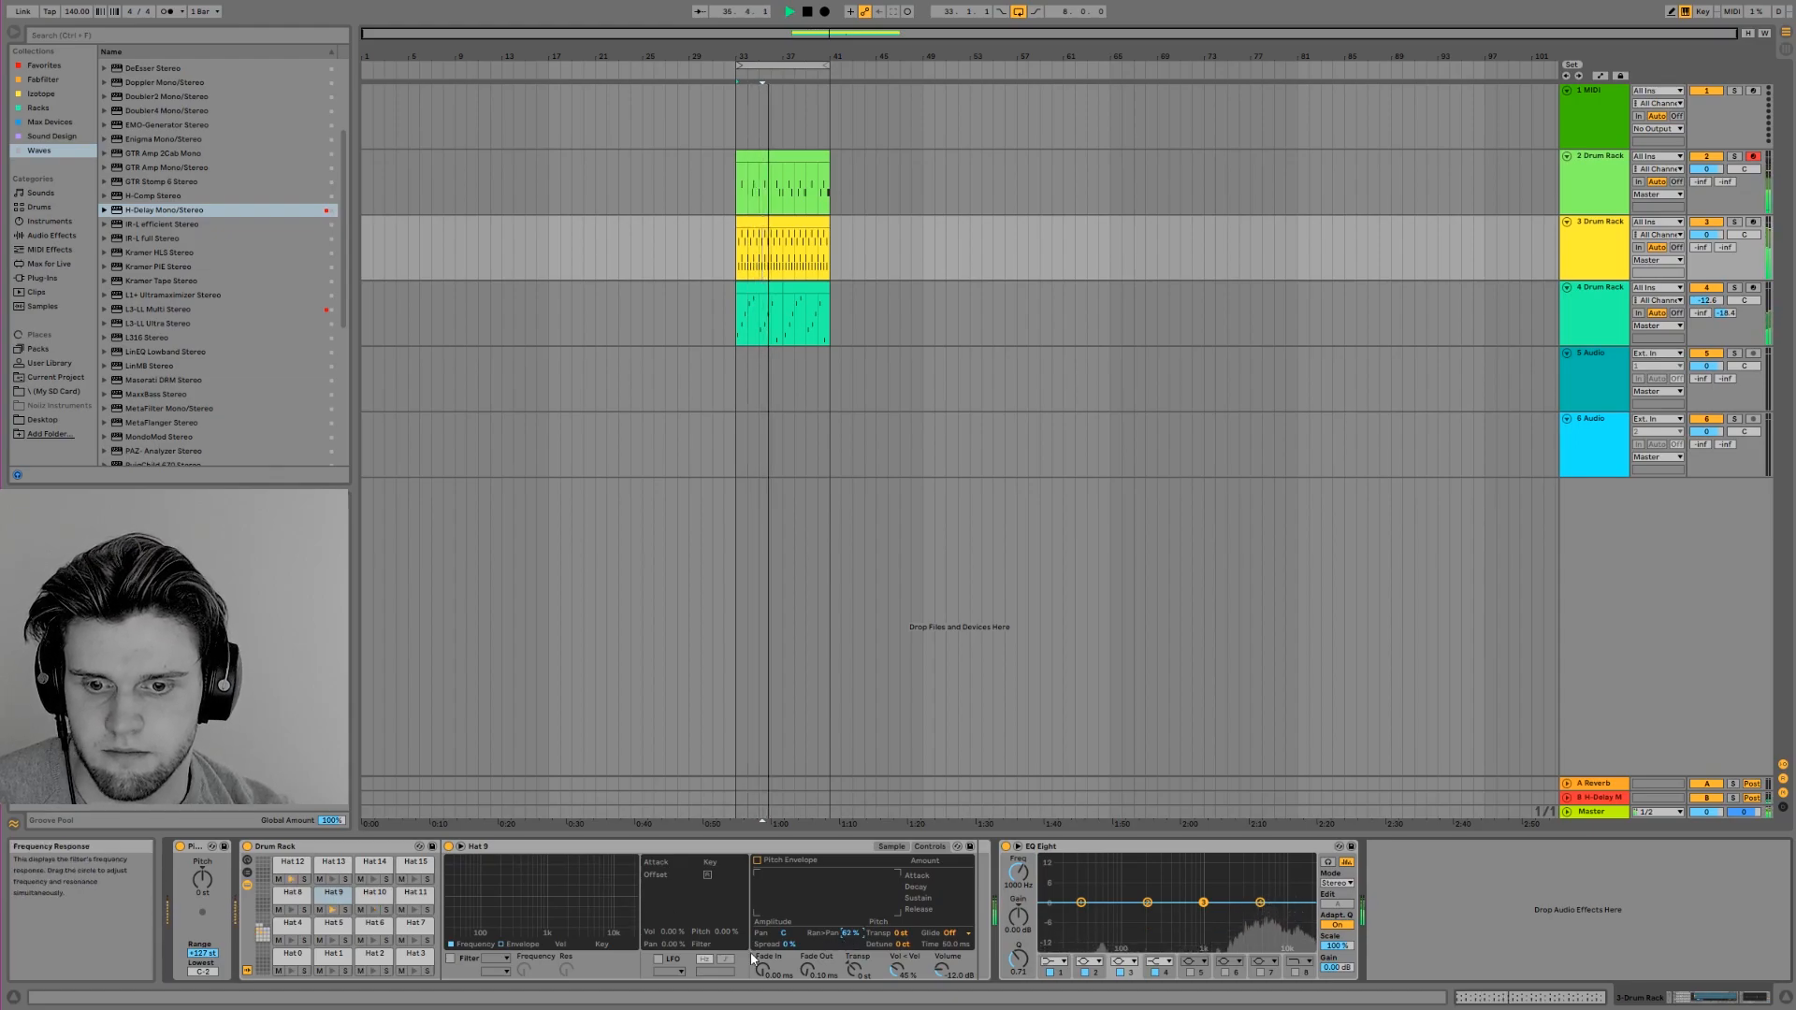
pyautogui.press('space')
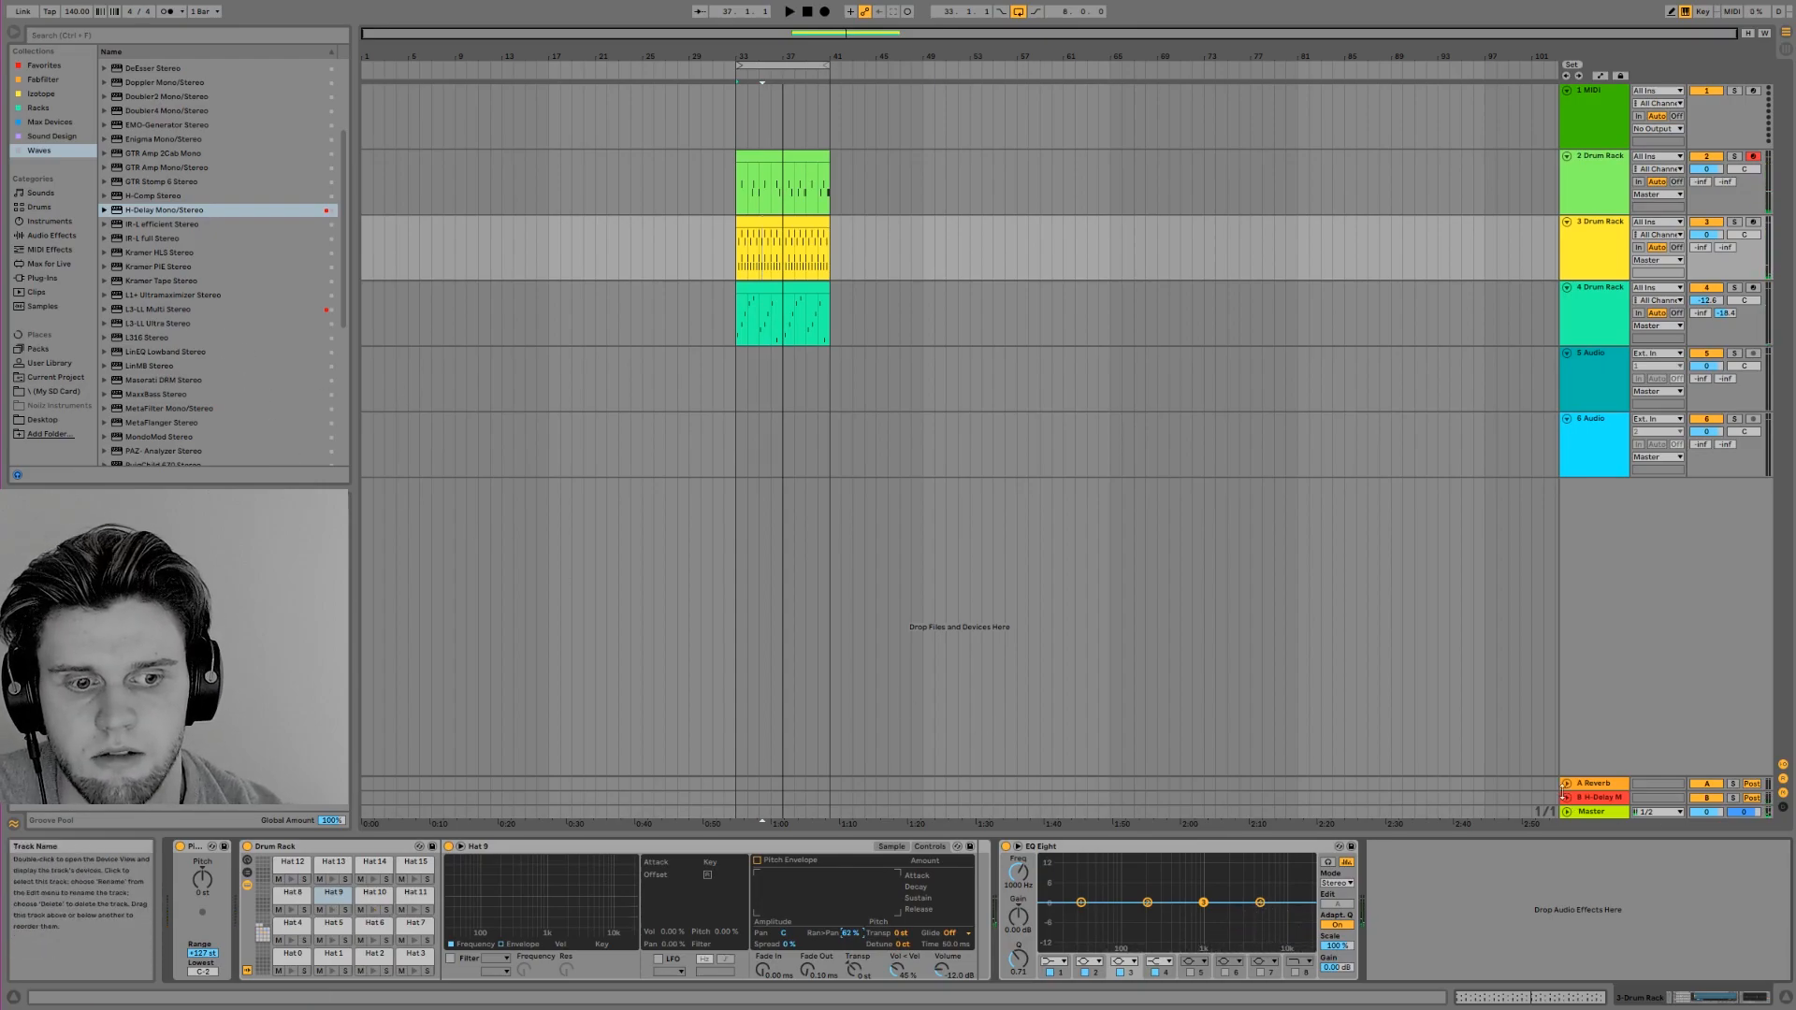
# Insert return track C, load the Waves H-Delay Mono/Stereo on it and move the plug-in window clear of the browser
pyautogui.rightClick(1597, 797)
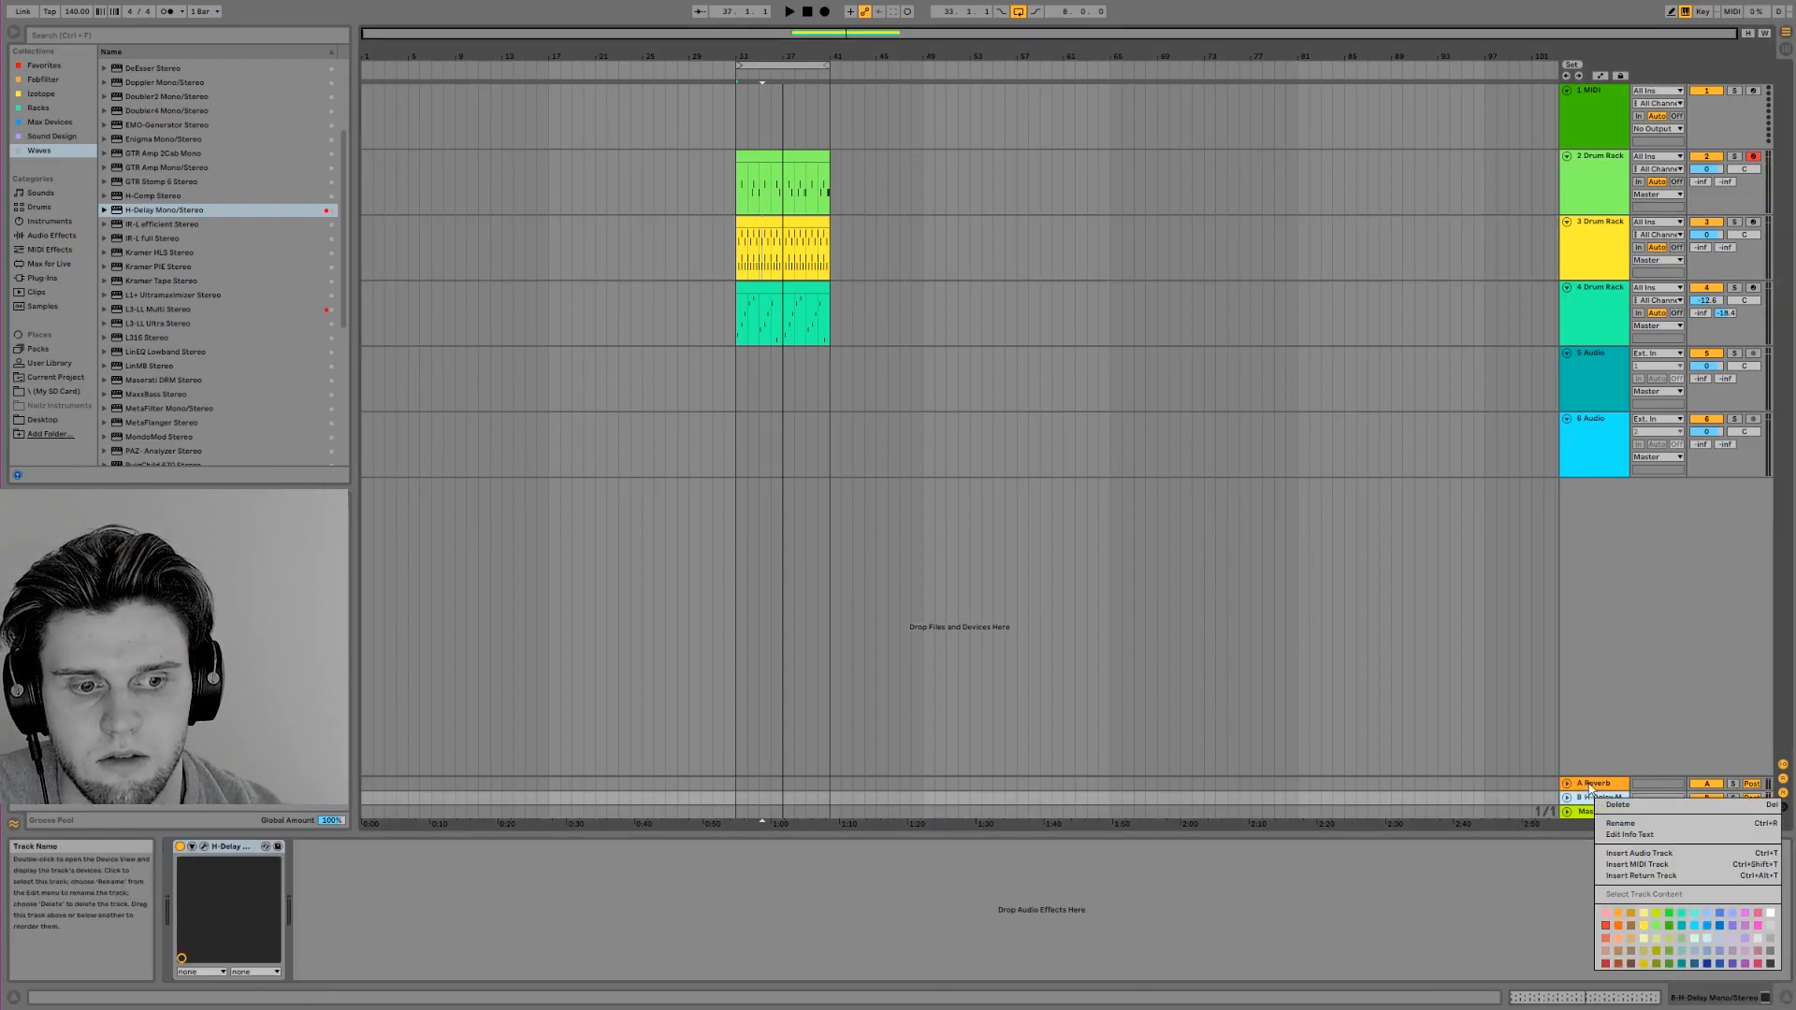
pyautogui.click(1641, 876)
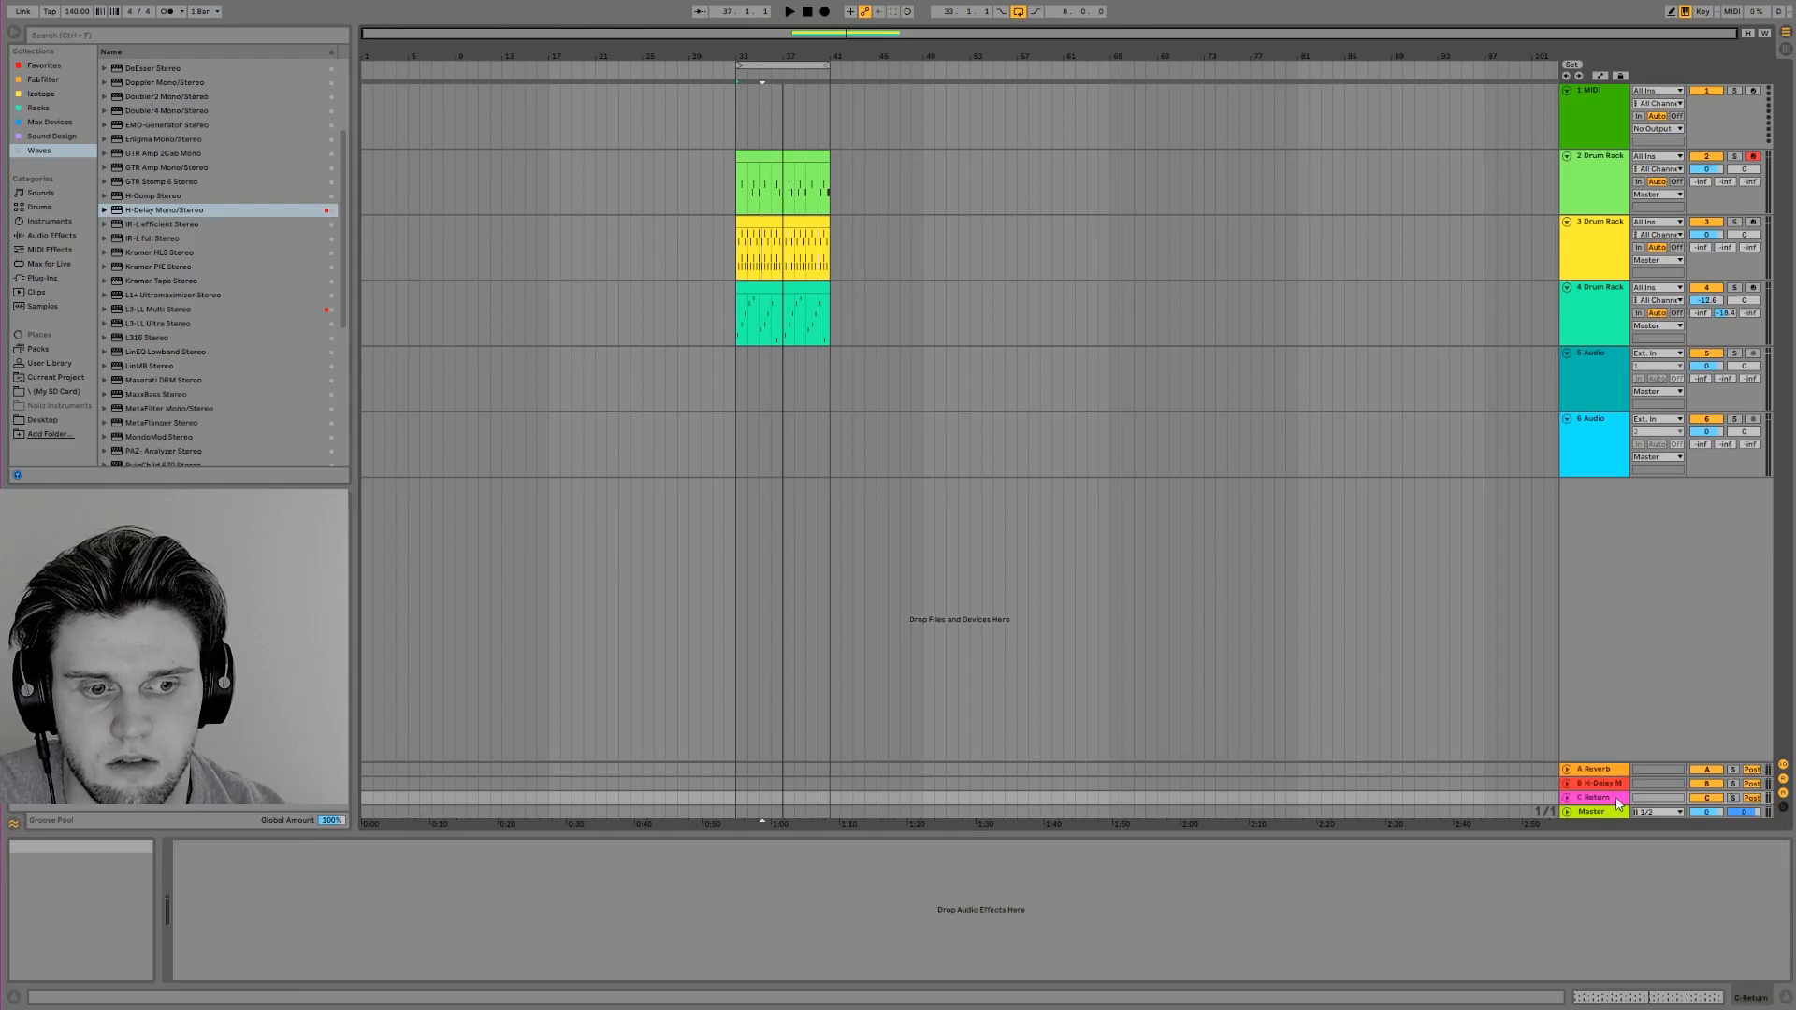
pyautogui.doubleClick(117, 206)
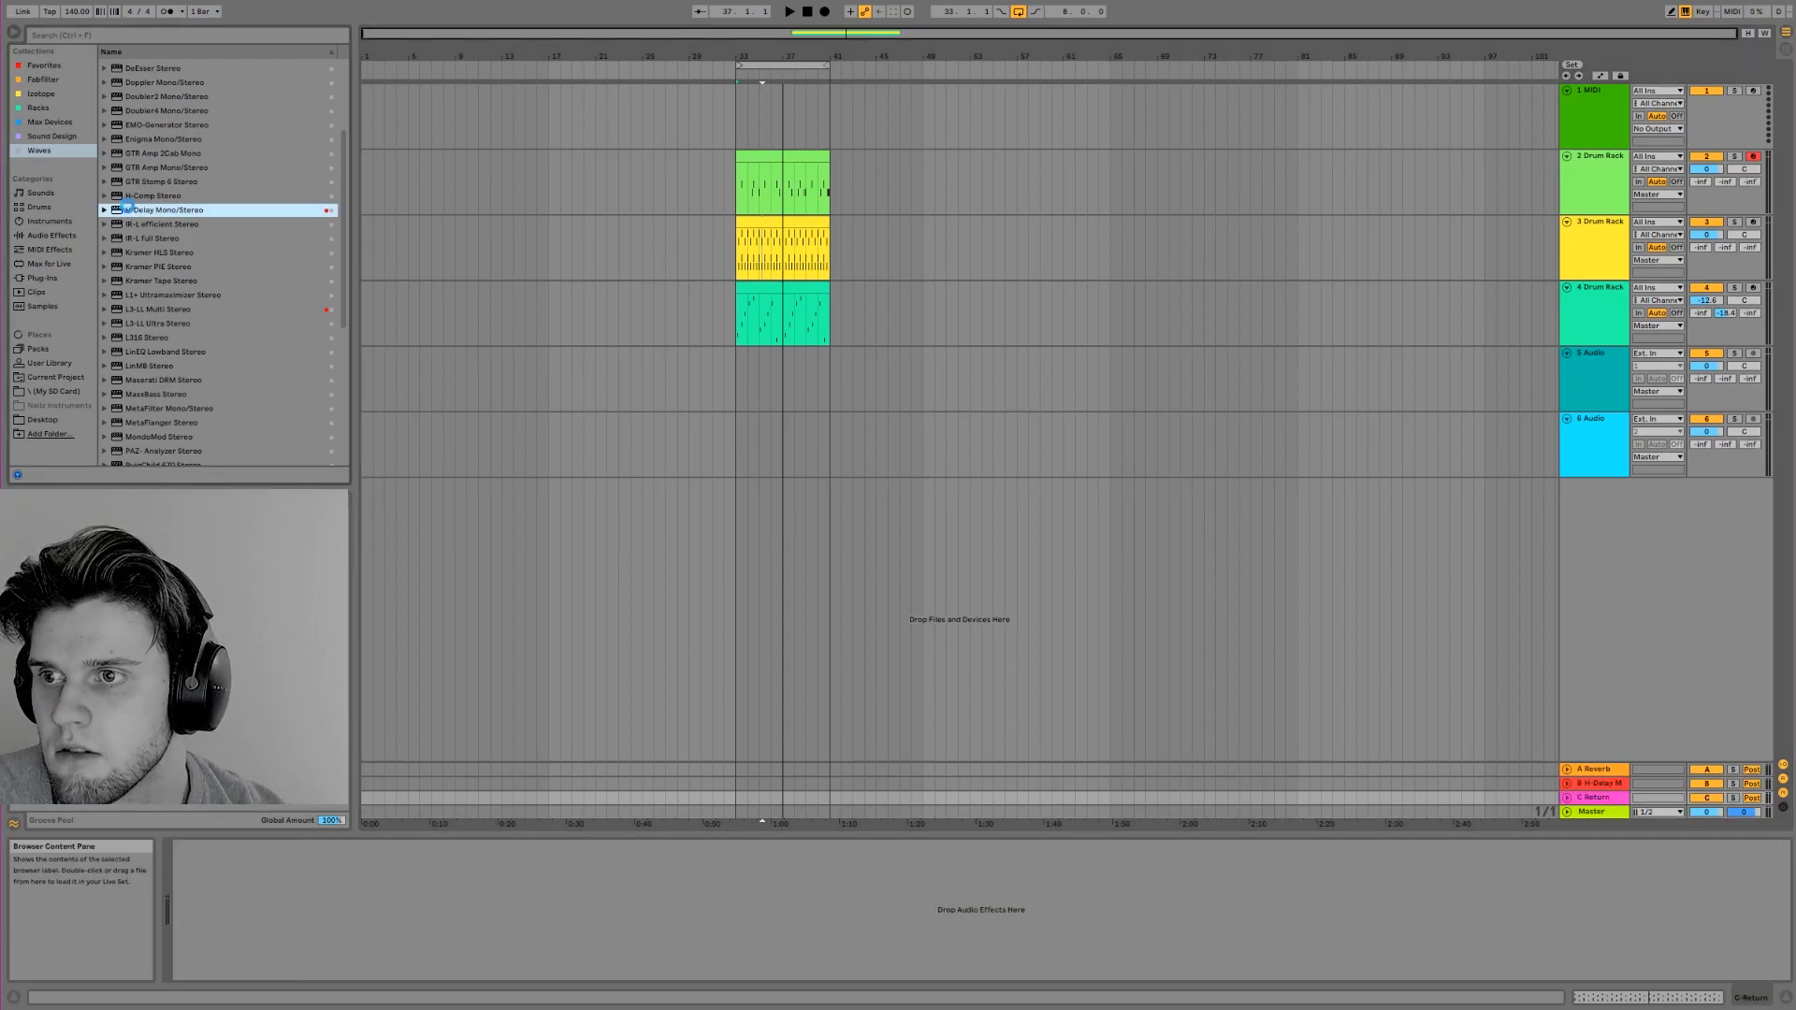
pyautogui.moveTo(438, 24); pyautogui.dragTo(1329, 213)
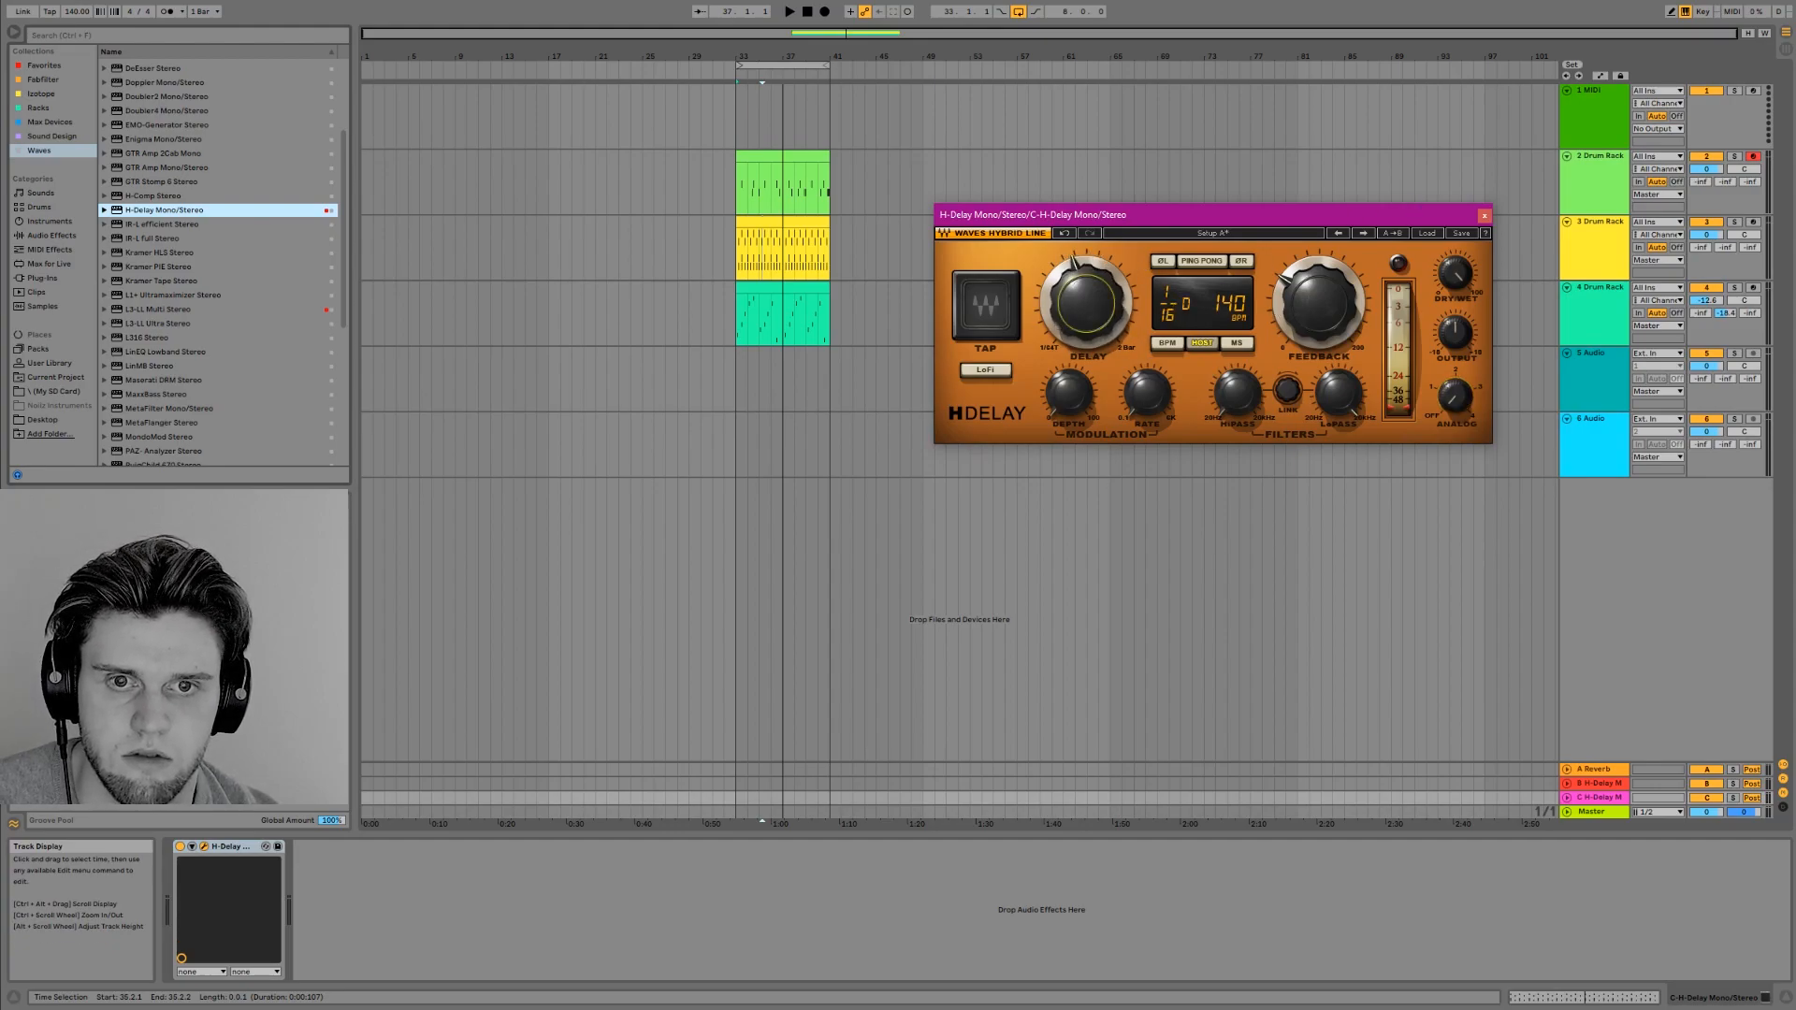
# Feed hi-hat track 3 to return C with the H-Delay time set to 1/8, and solo the track
pyautogui.moveTo(1751, 250); pyautogui.dragTo(1751, 122)
pyautogui.press('space')
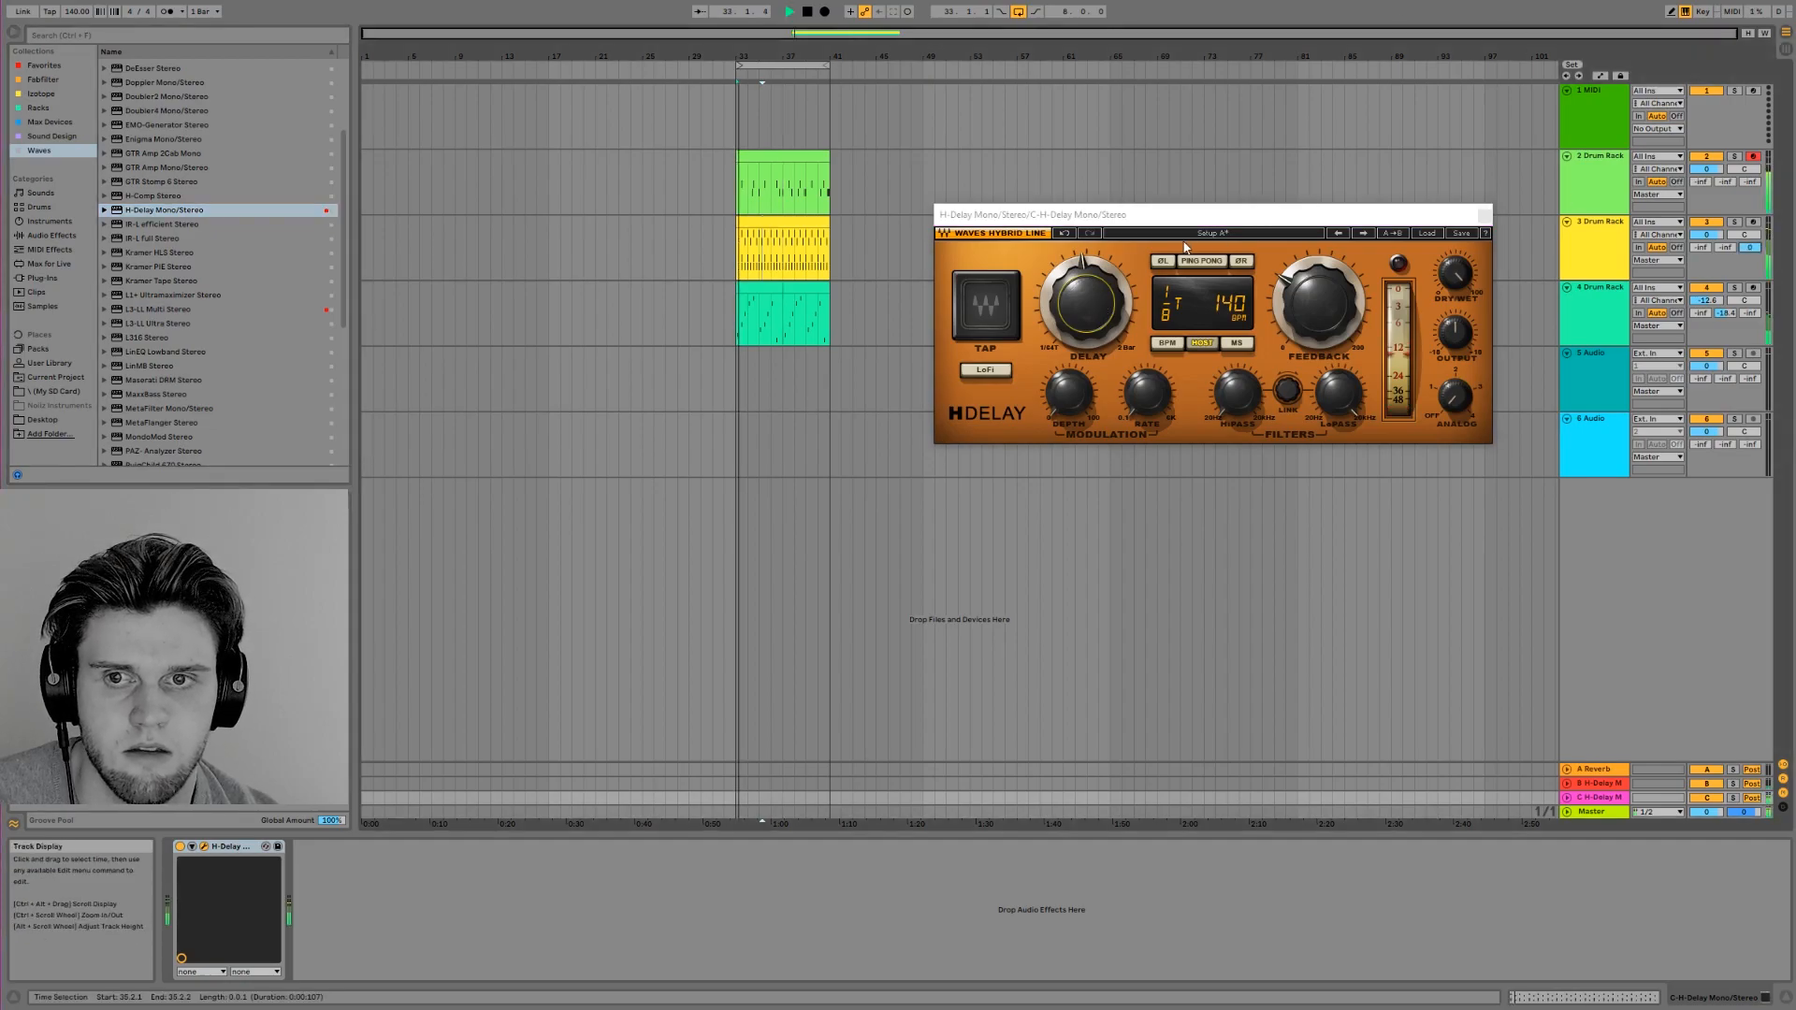
pyautogui.click(1169, 304)
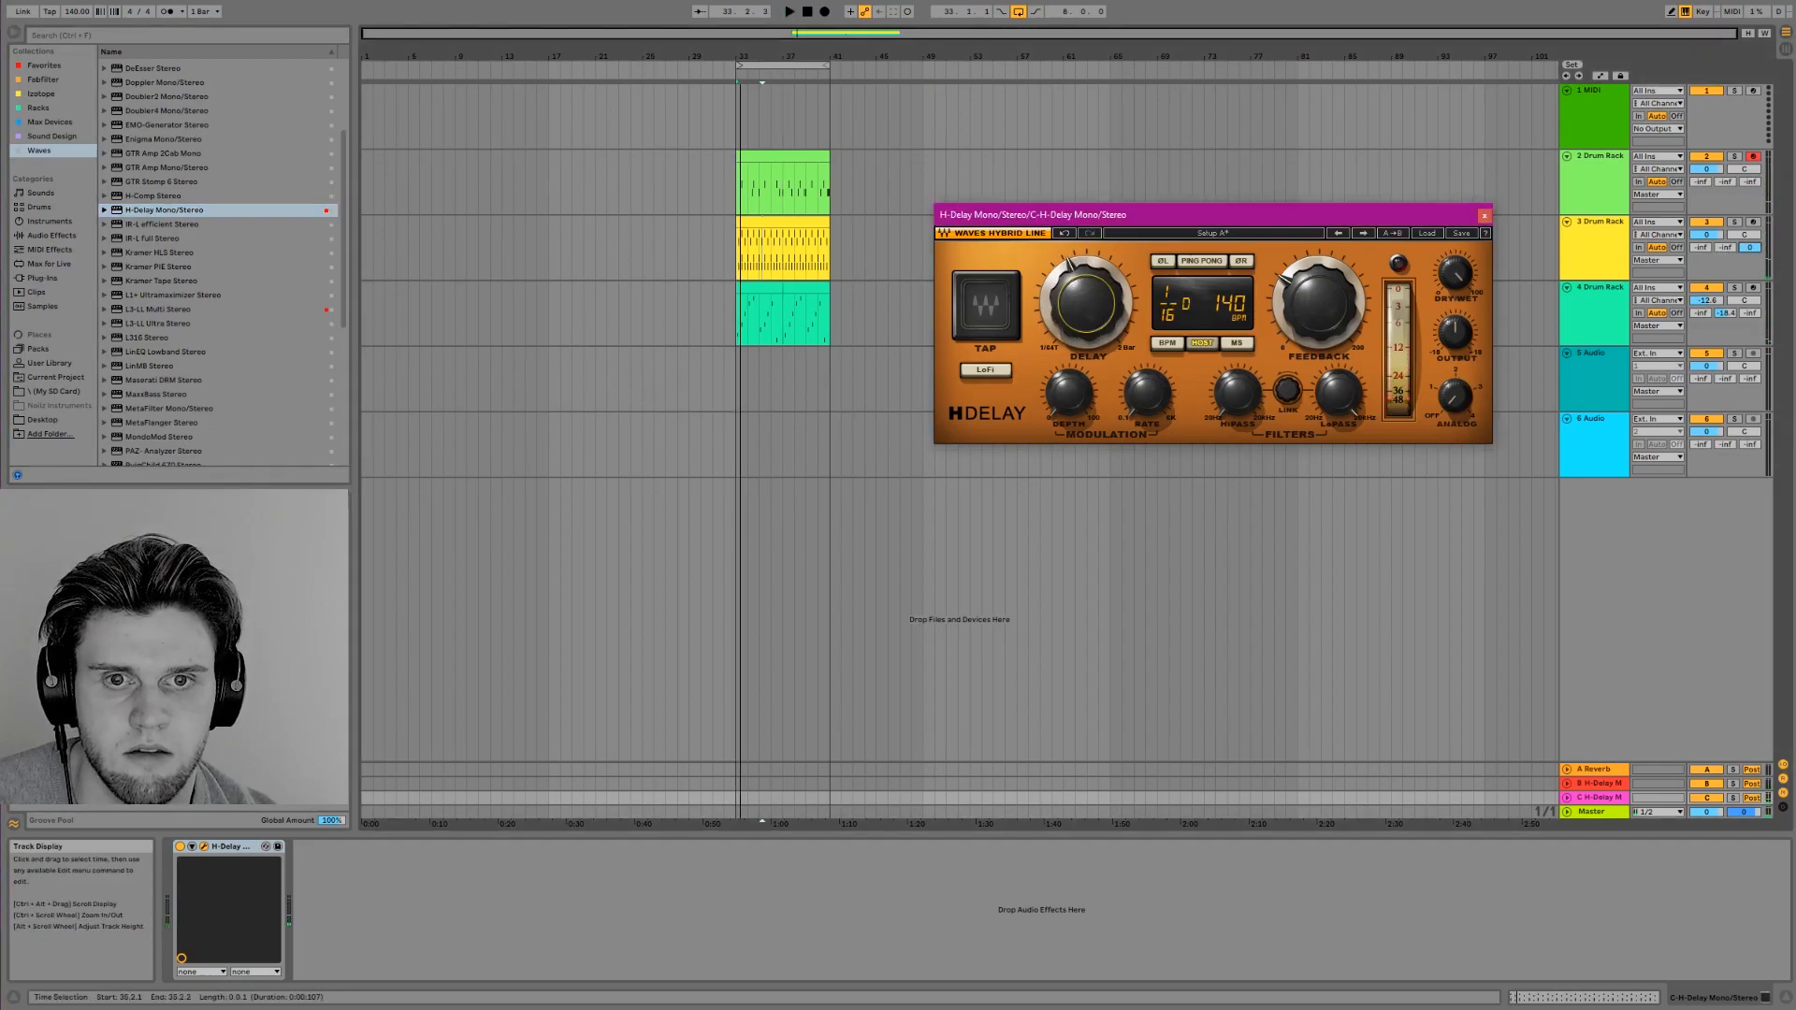
pyautogui.press('space')
pyautogui.moveTo(1750, 248)
pyautogui.mouseDown()
pyautogui.moveTo(1750, 491)
pyautogui.moveTo(1750, 243)
pyautogui.mouseUp()
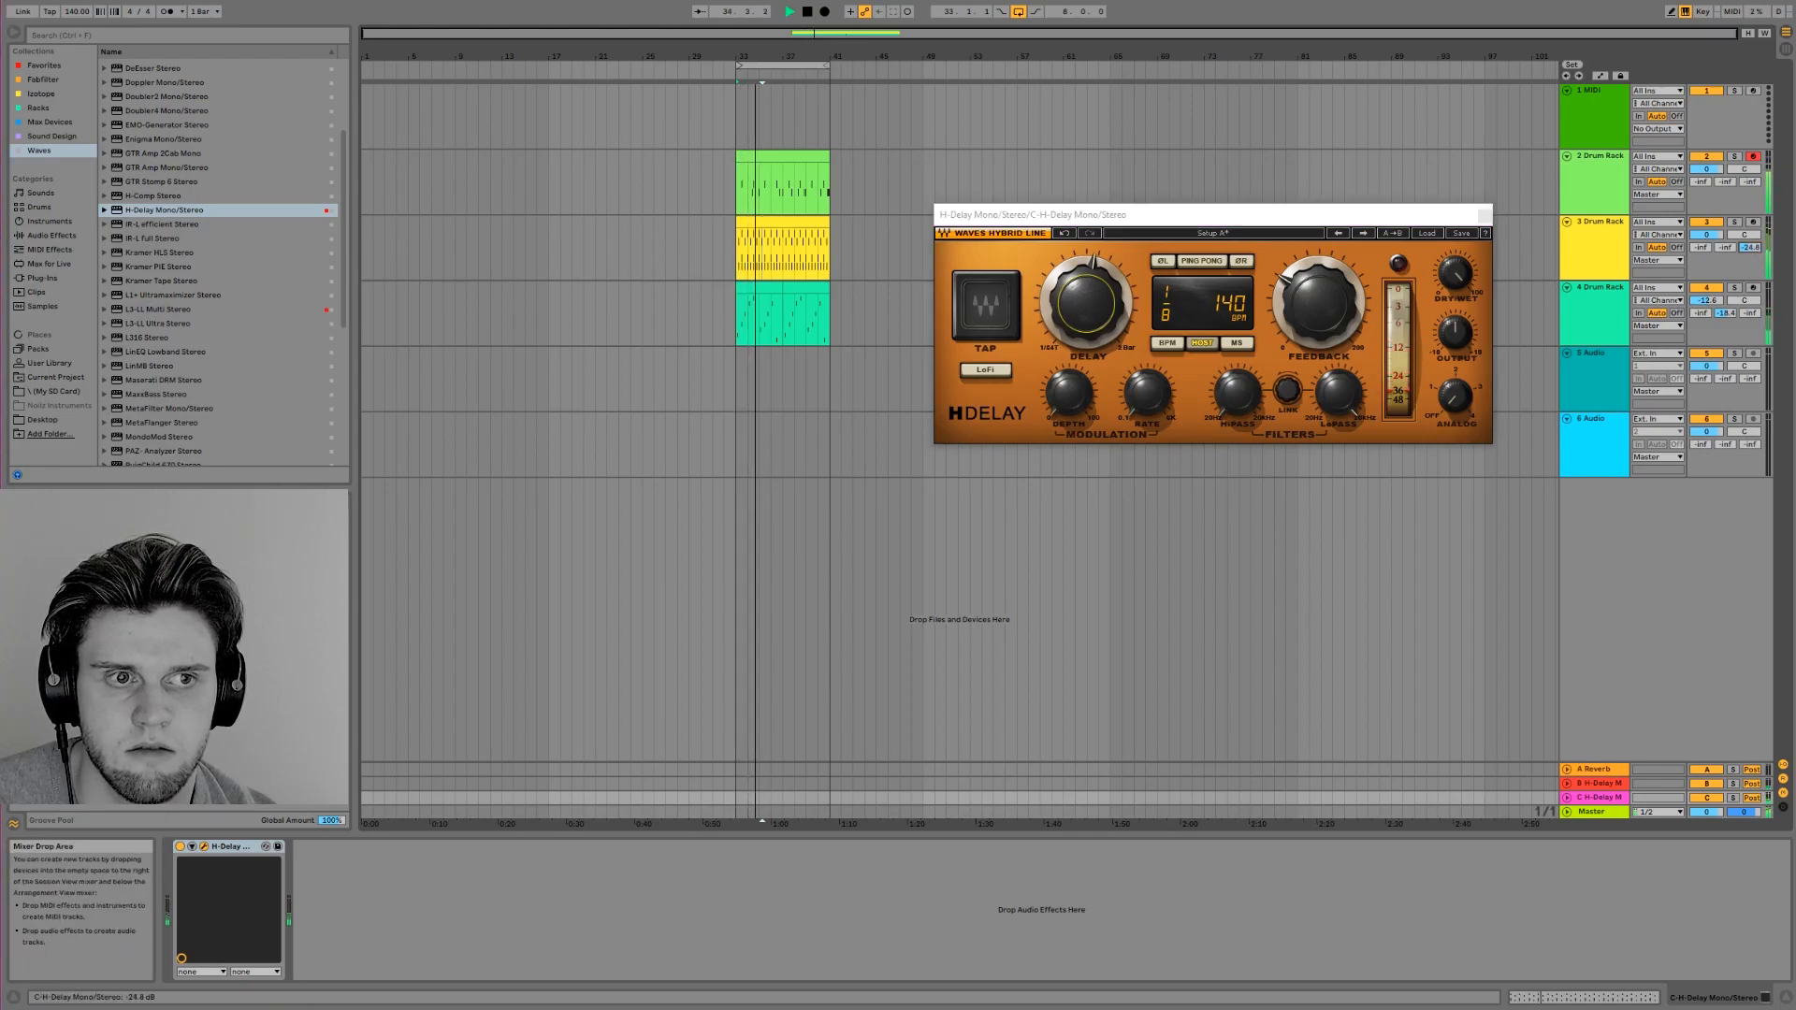
pyautogui.click(1735, 222)
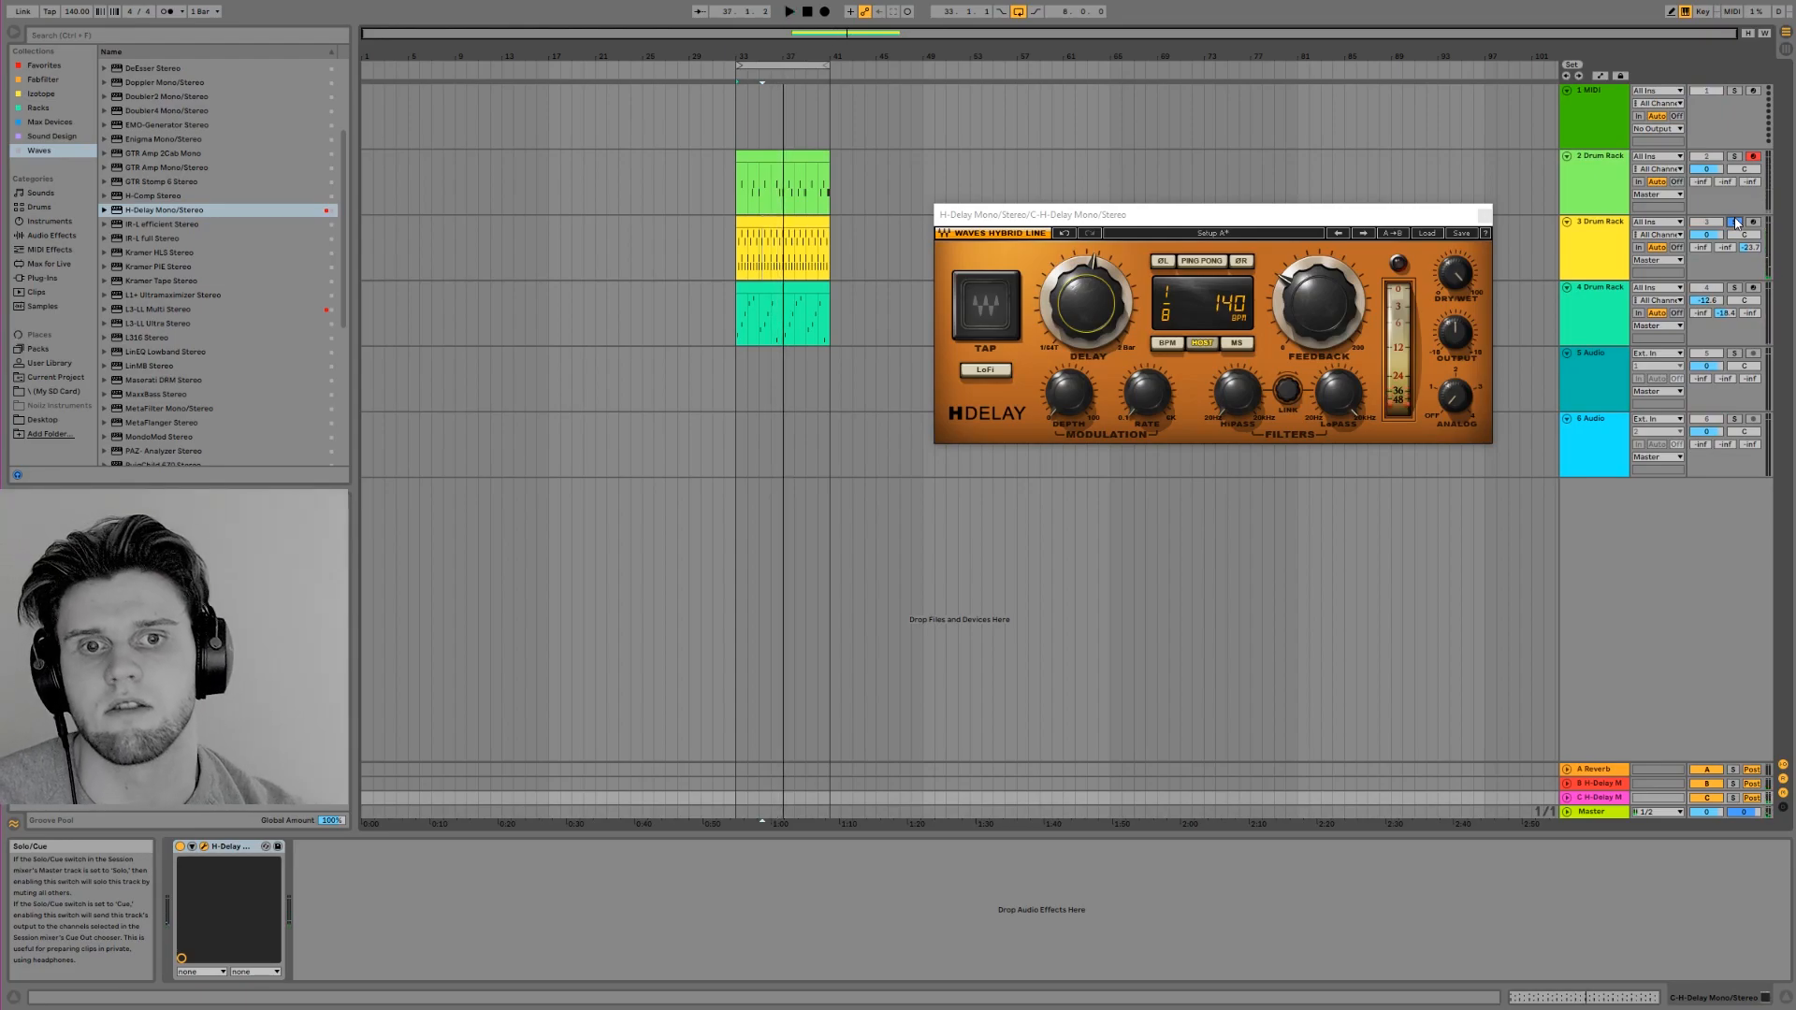
# Open the hi-hat clip on track 3 and listen to the soloed hats with the delay
pyautogui.doubleClick(736, 226)
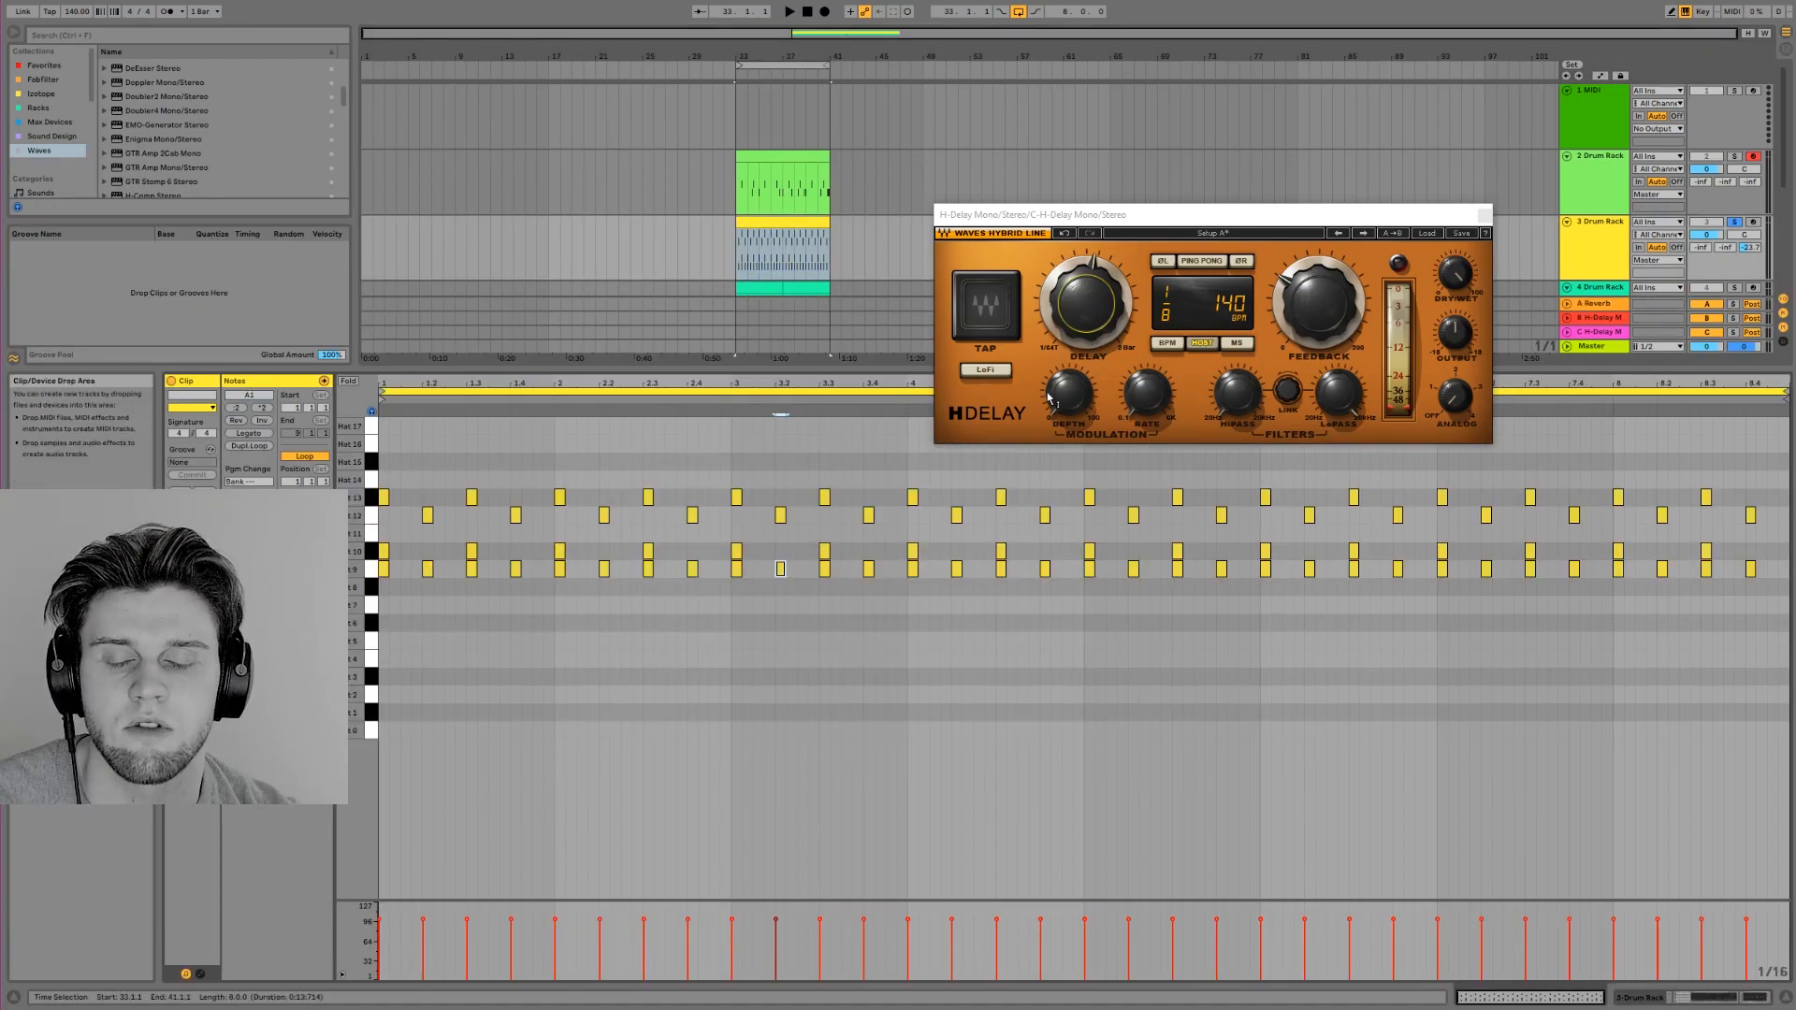
pyautogui.doubleClick(405, 515)
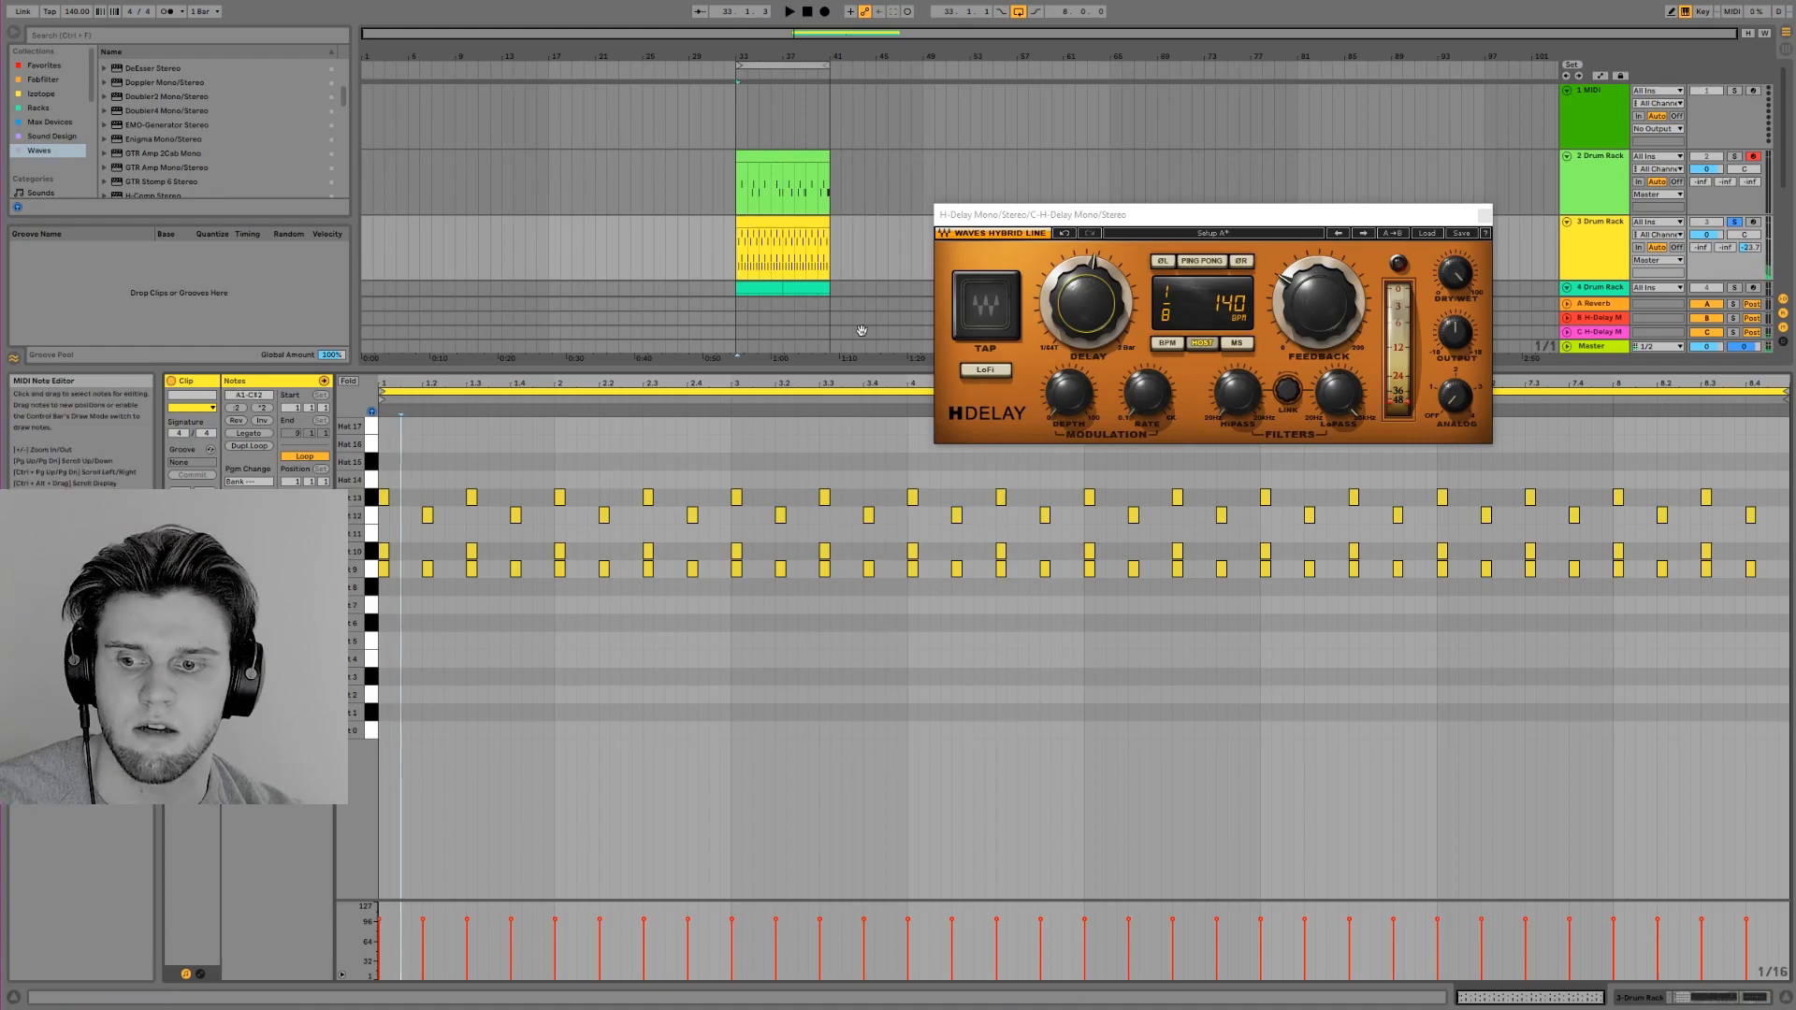
pyautogui.press('space')
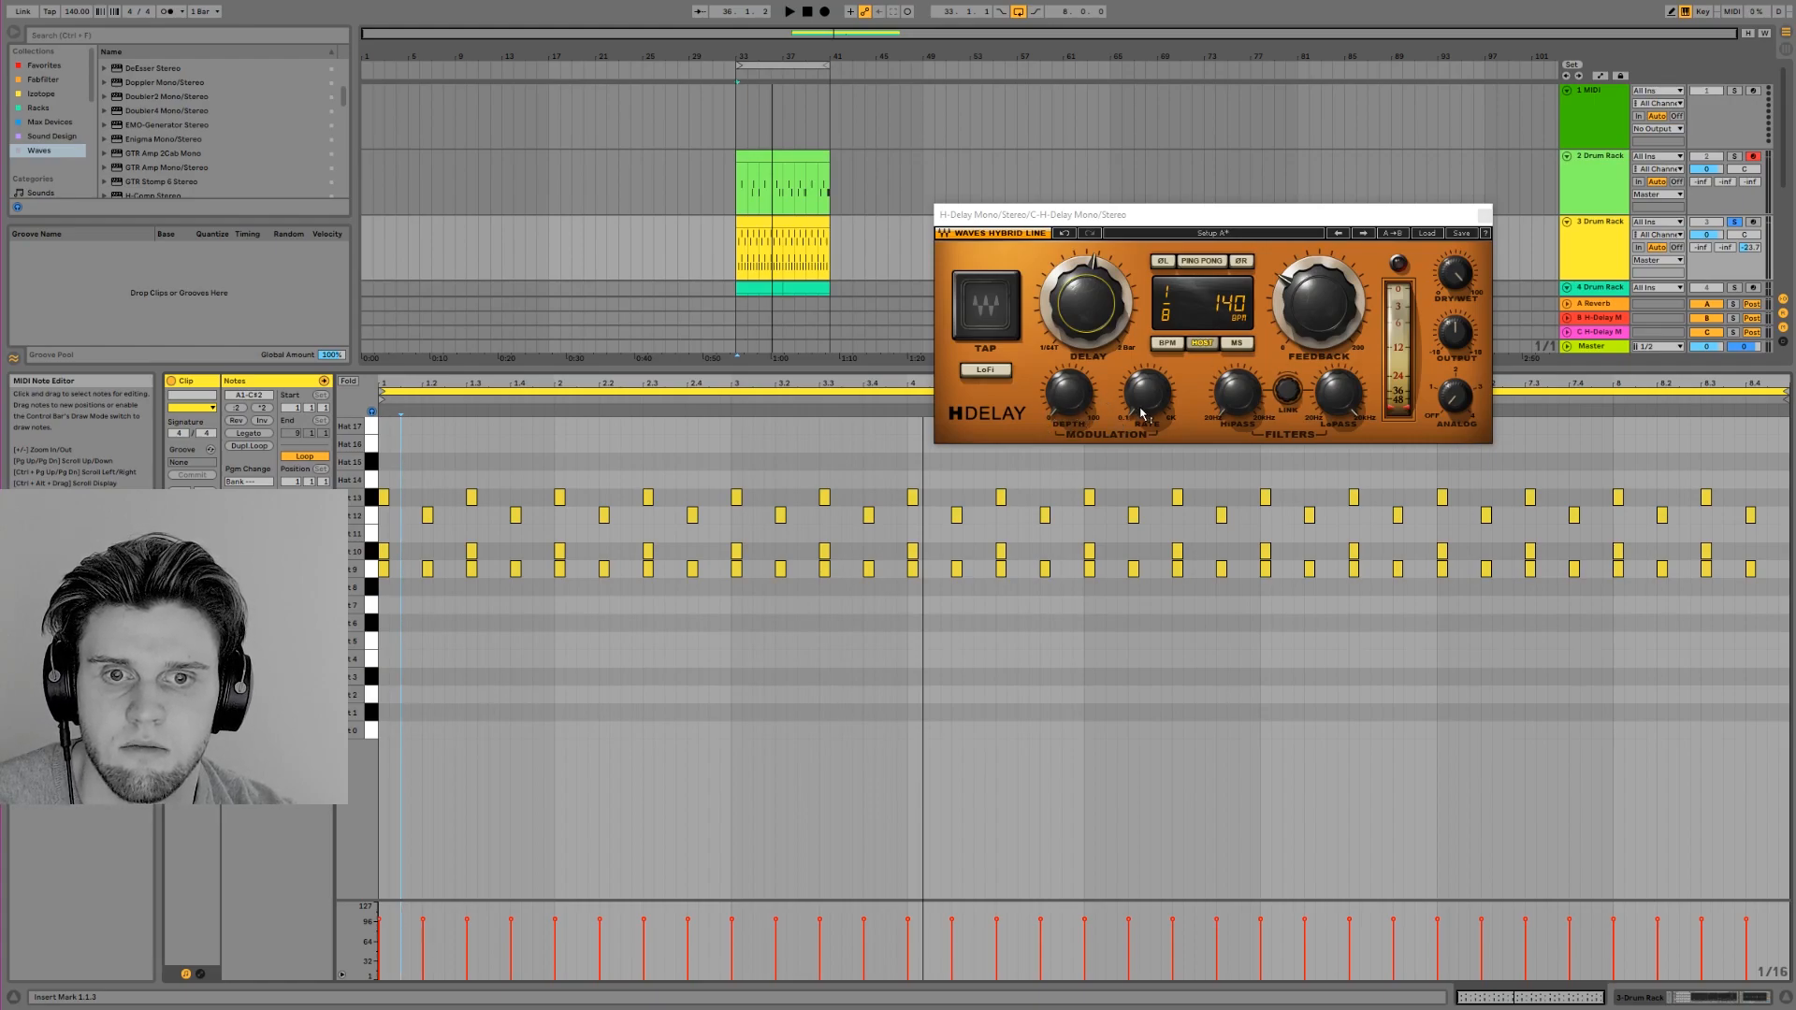
# Adjust the modulation depth and the high-pass and low-pass filters of return C's H-Delay while the hats play
pyautogui.click(1084, 401)
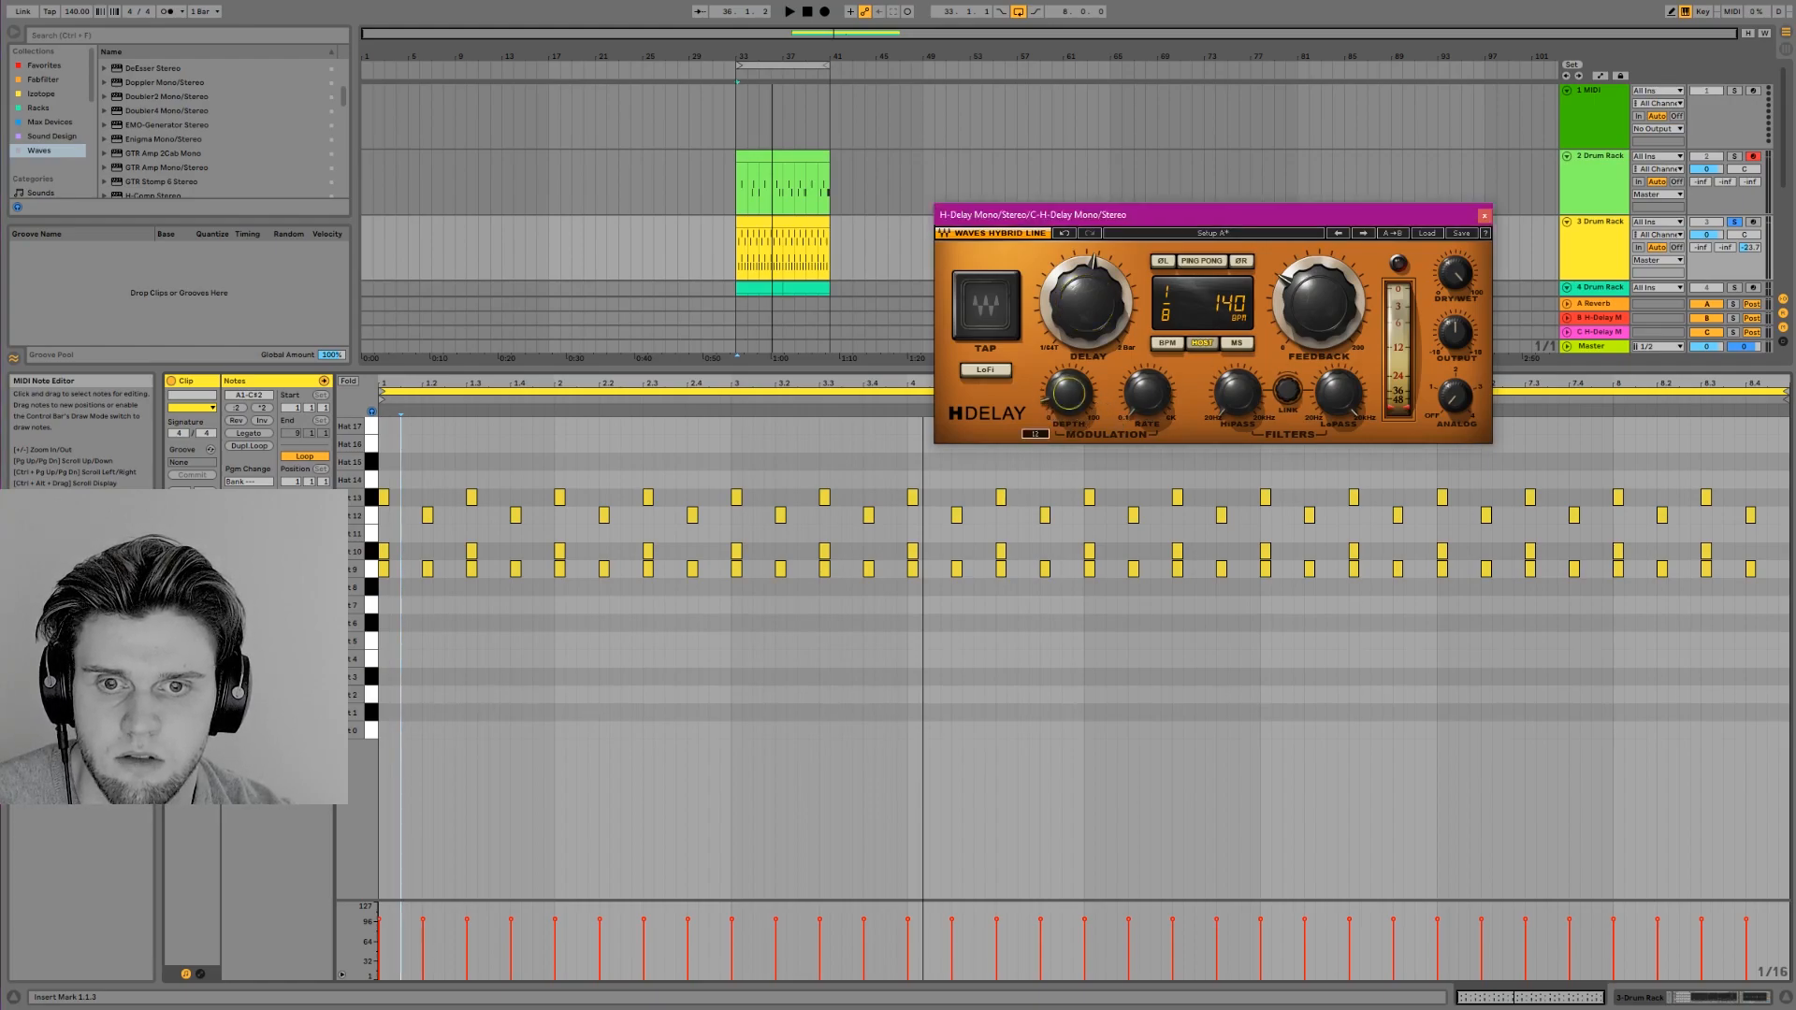
pyautogui.press('space')
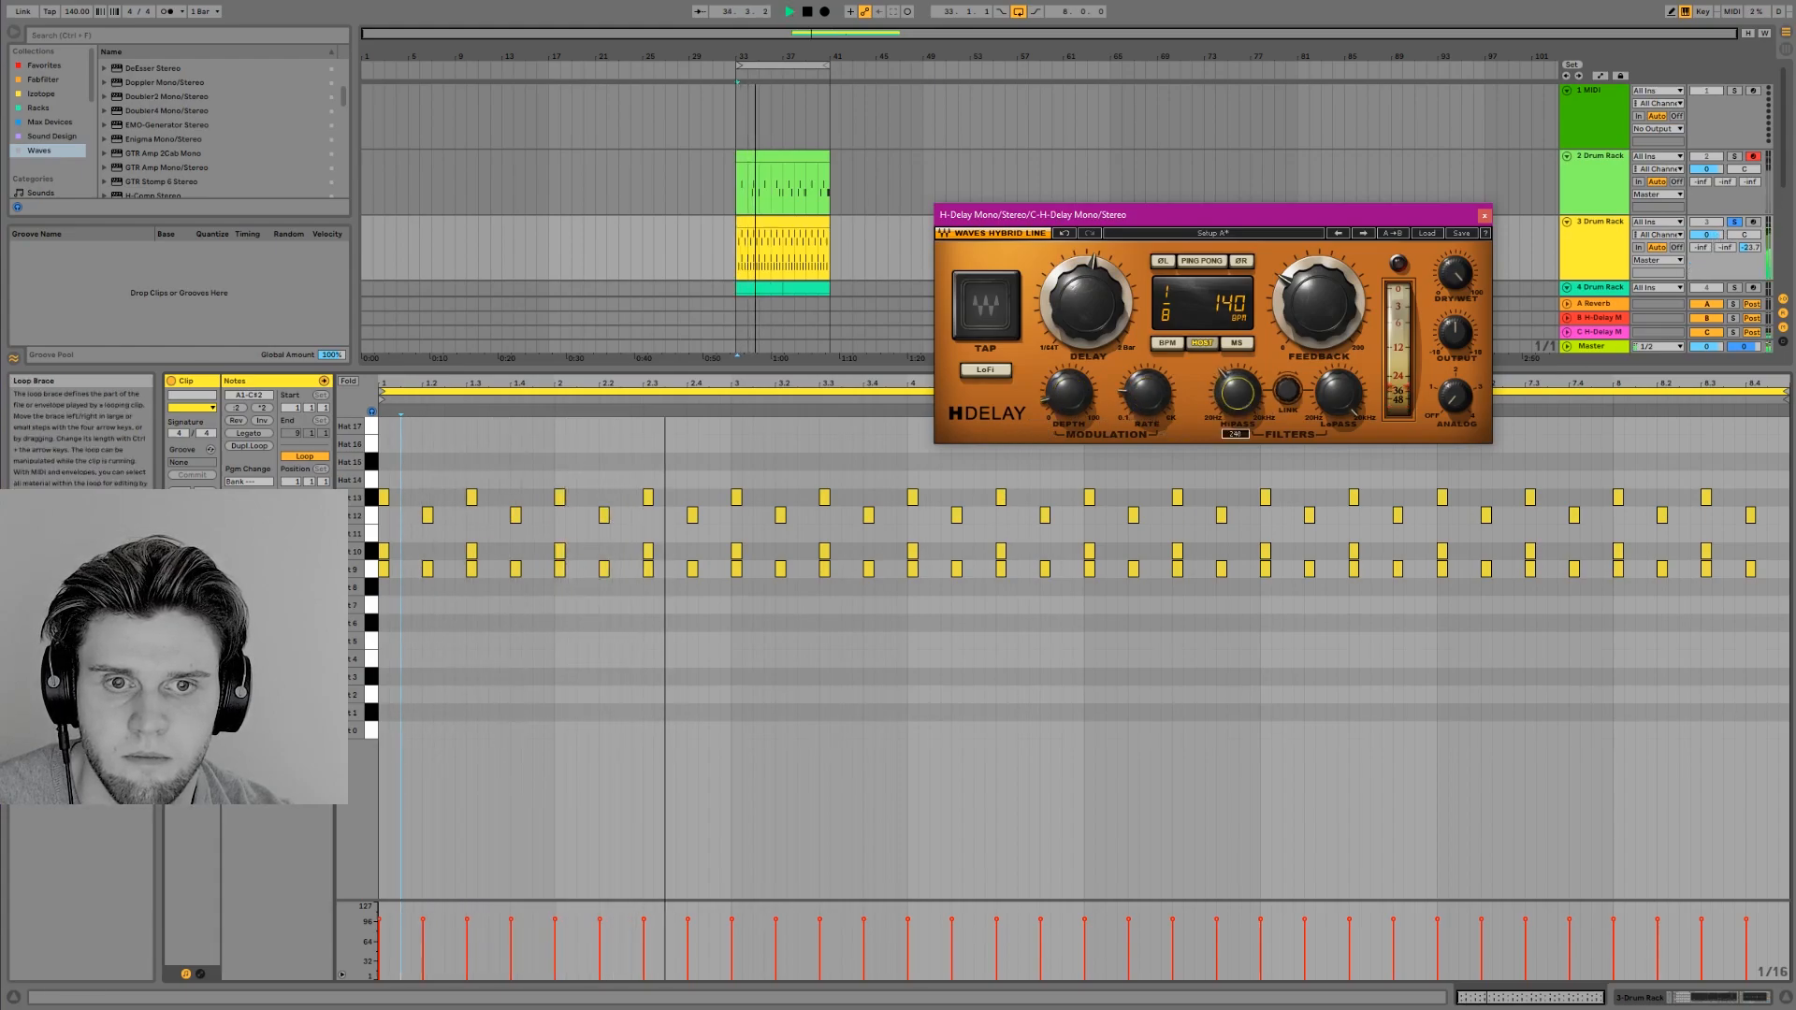
pyautogui.click(1329, 409)
pyautogui.moveTo(1329, 410)
pyautogui.mouseDown()
pyautogui.moveTo(1239, 373)
pyautogui.moveTo(1335, 402)
pyautogui.mouseUp()
pyautogui.moveTo(1162, 403); pyautogui.dragTo(1069, 372)
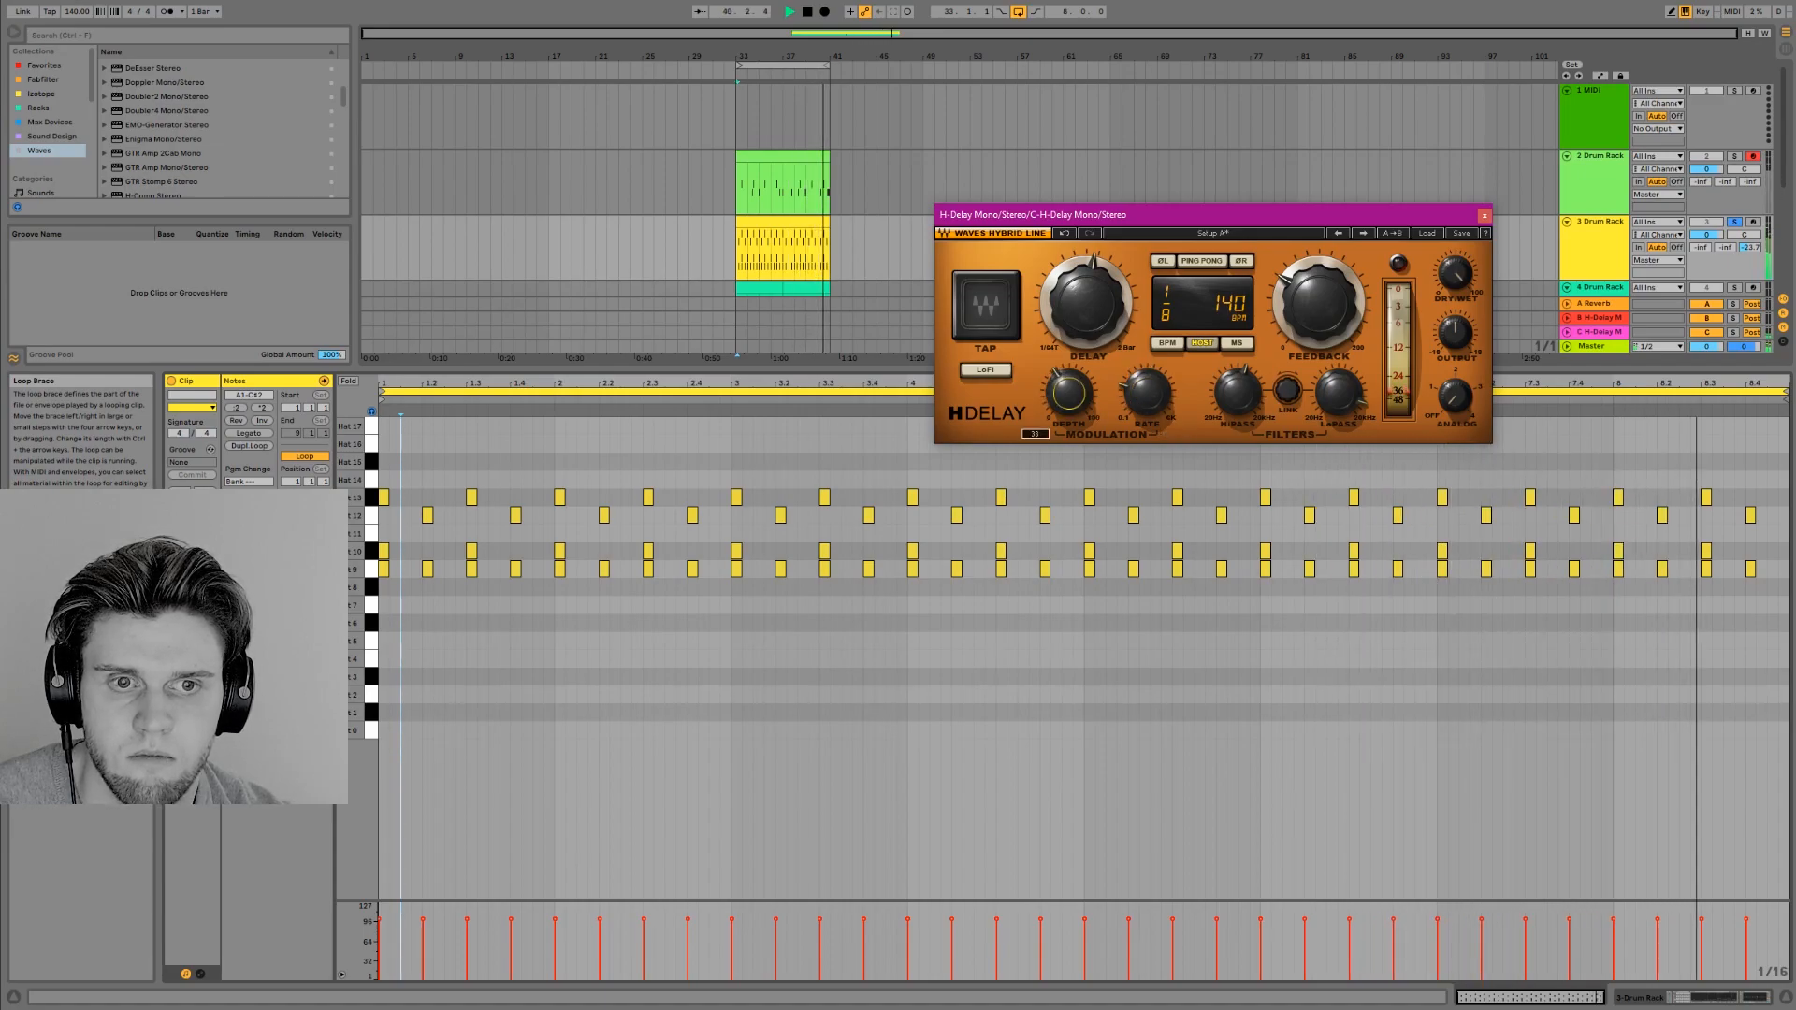
# Fine-tune H-Delay's modulation depth and feed hi-hat track 3 to Reverb return A, unsoloing the track and closing the plug-in window
pyautogui.moveTo(1069, 391)
pyautogui.mouseDown()
pyautogui.moveTo(1069, 408)
pyautogui.moveTo(1148, 399)
pyautogui.moveTo(1060, 399)
pyautogui.mouseUp()
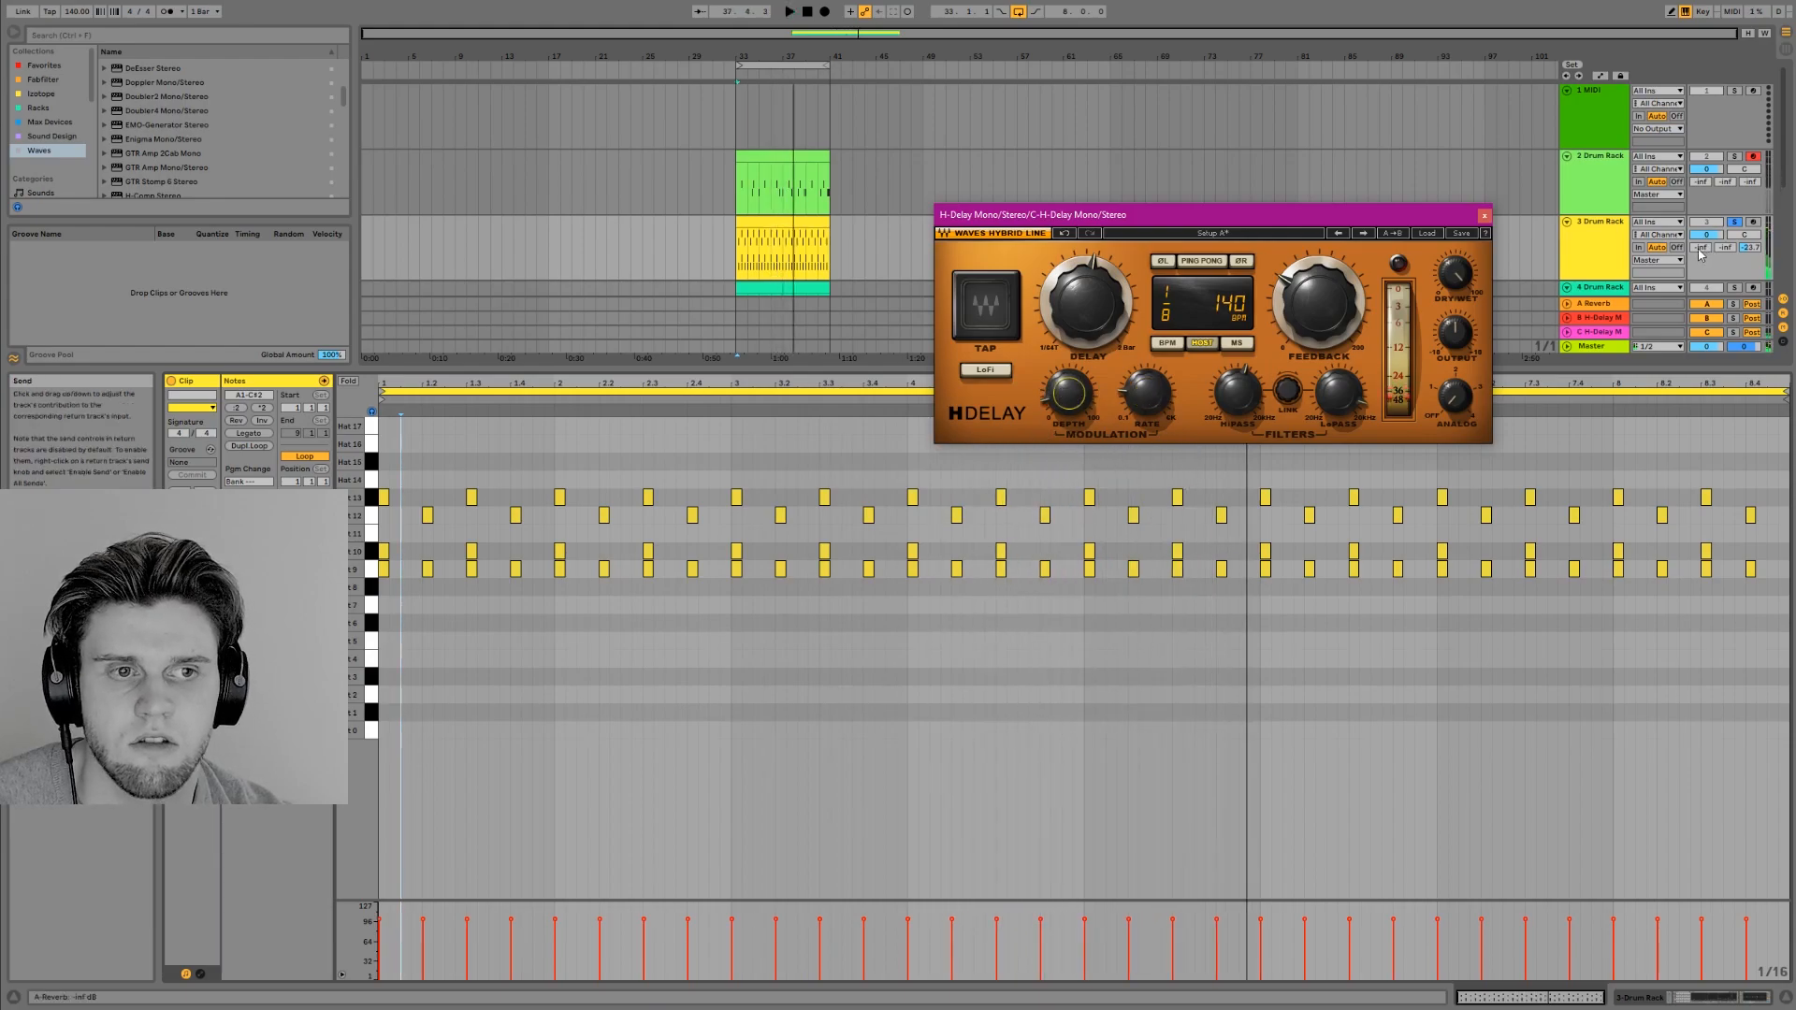
pyautogui.moveTo(1703, 251); pyautogui.dragTo(1703, 247)
pyautogui.press('space')
pyautogui.moveTo(1700, 248); pyautogui.dragTo(1701, 253)
pyautogui.click(1735, 222)
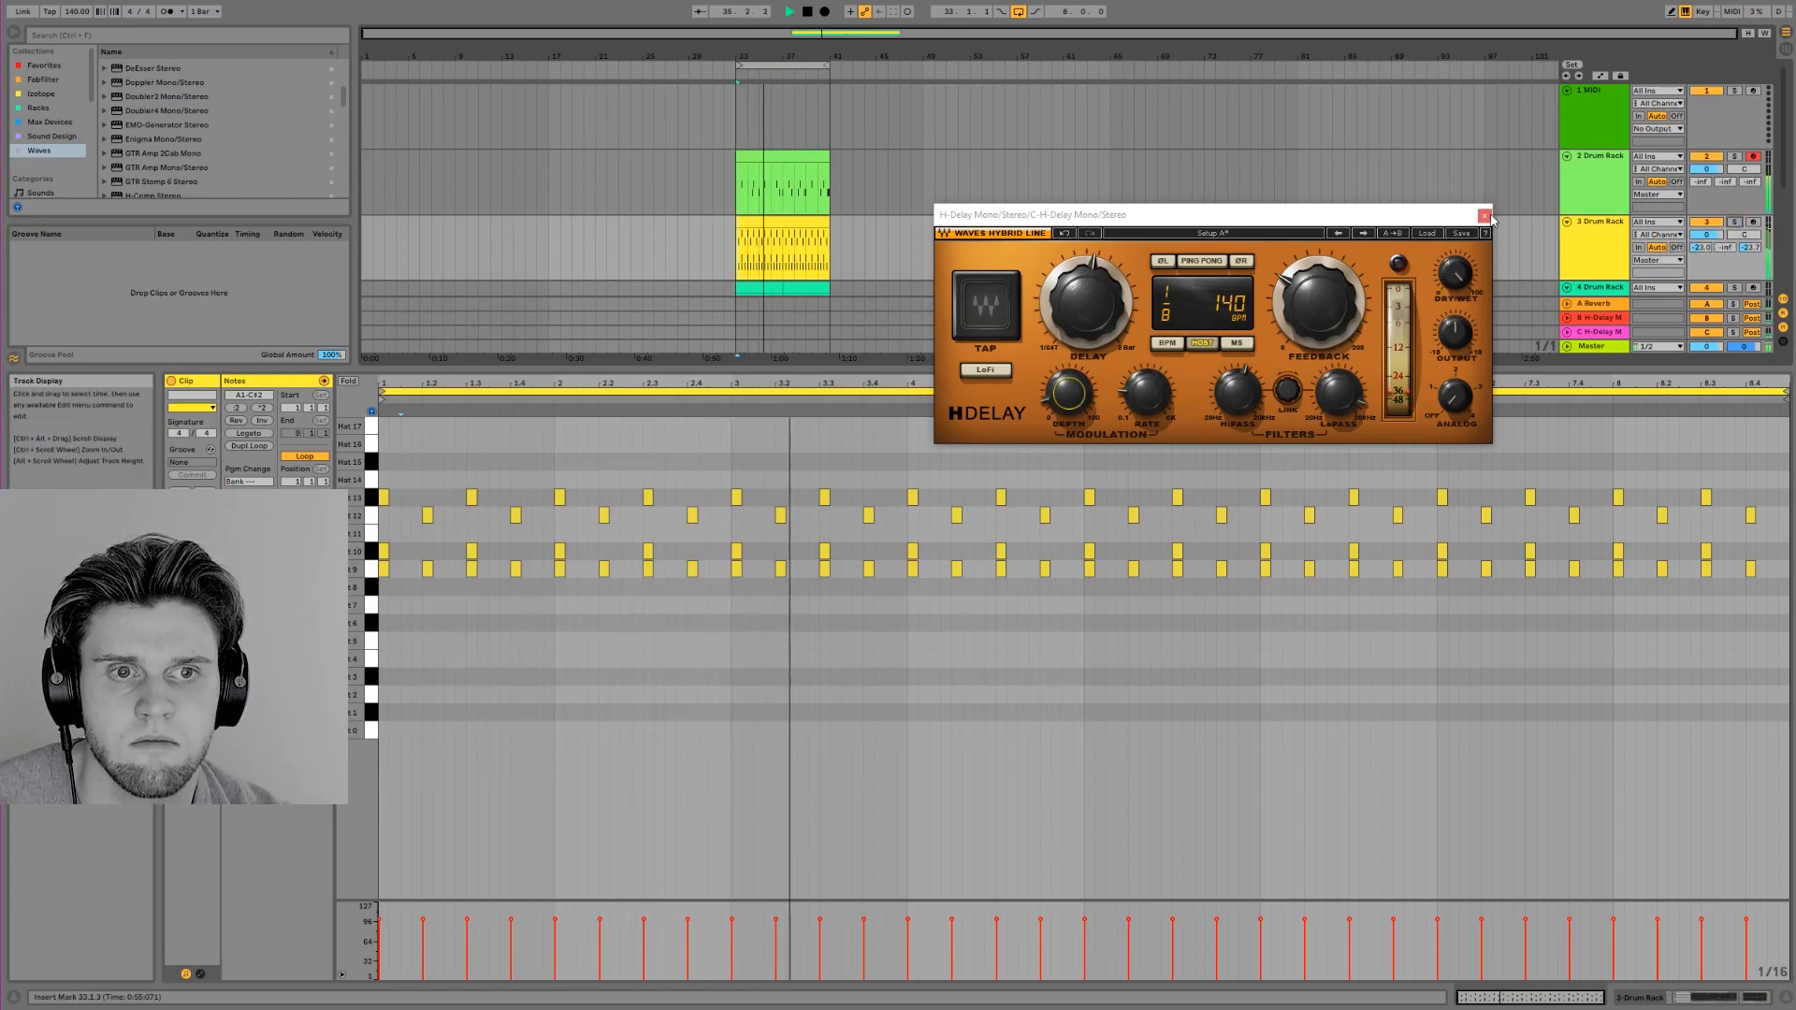
pyautogui.click(1486, 218)
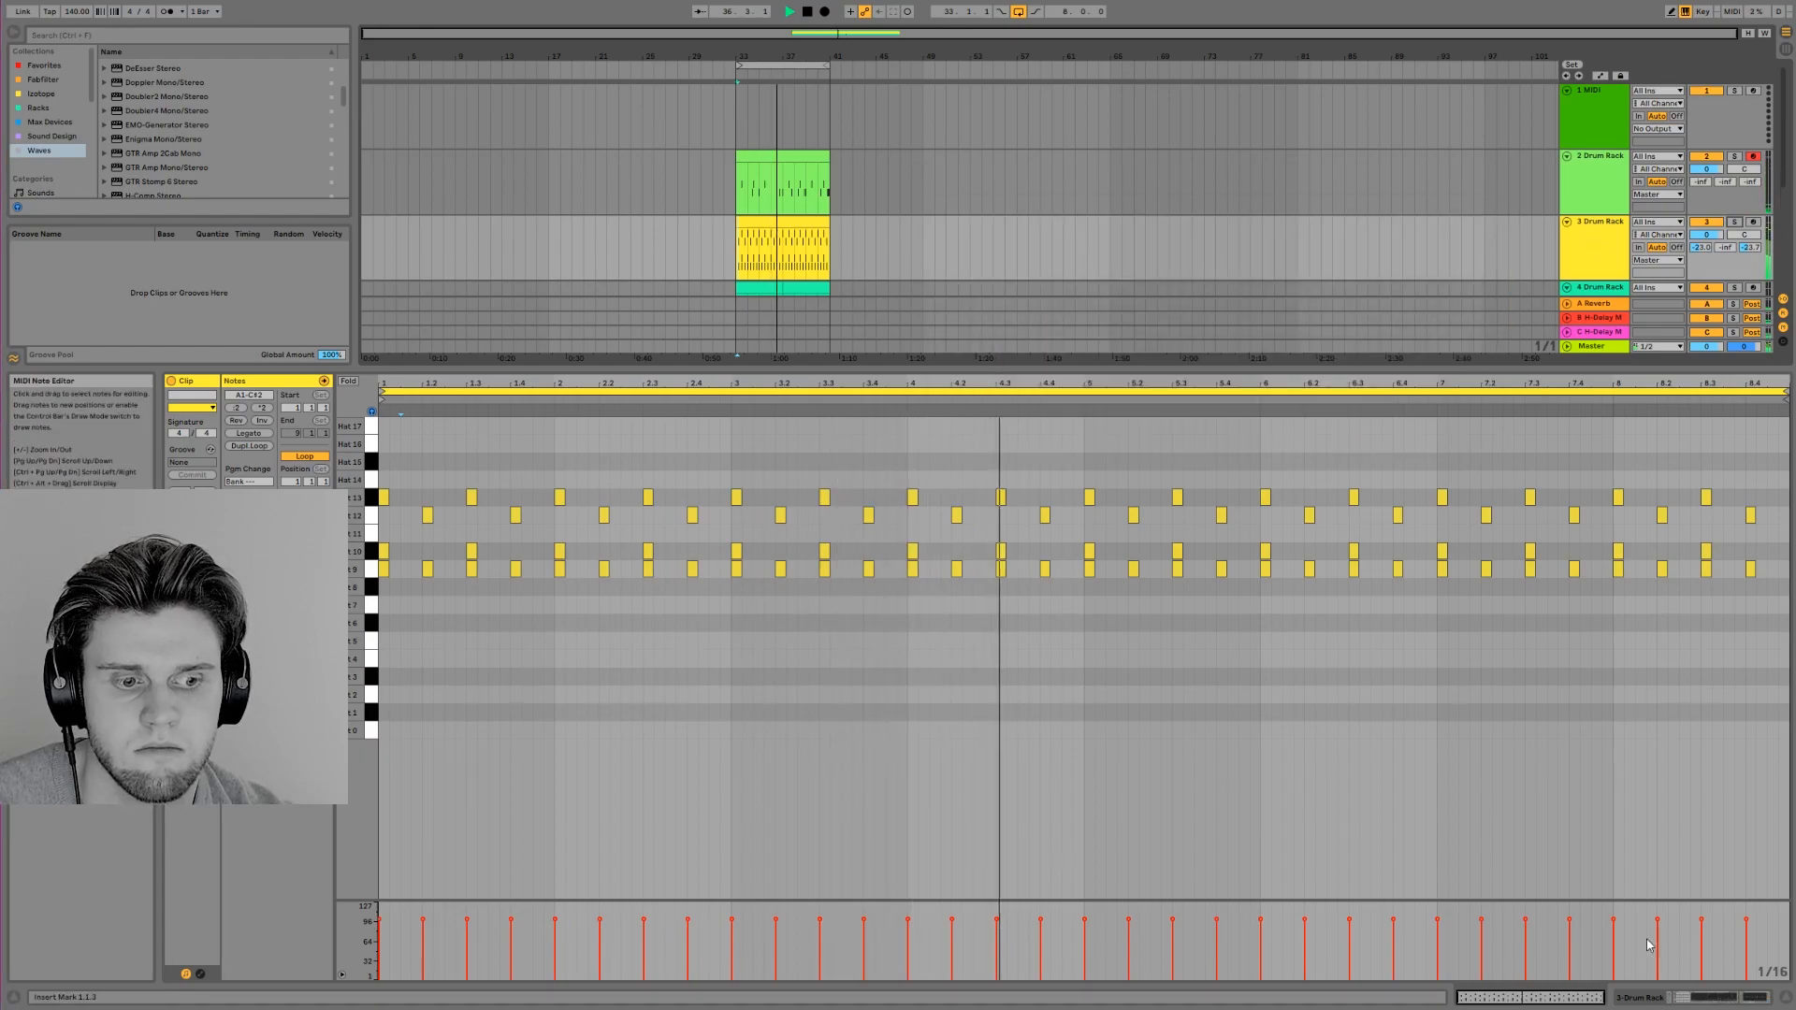
# Show hi-hat track 3's devices and view the Hat 10 sample from its Drum Rack
pyautogui.click(1786, 997)
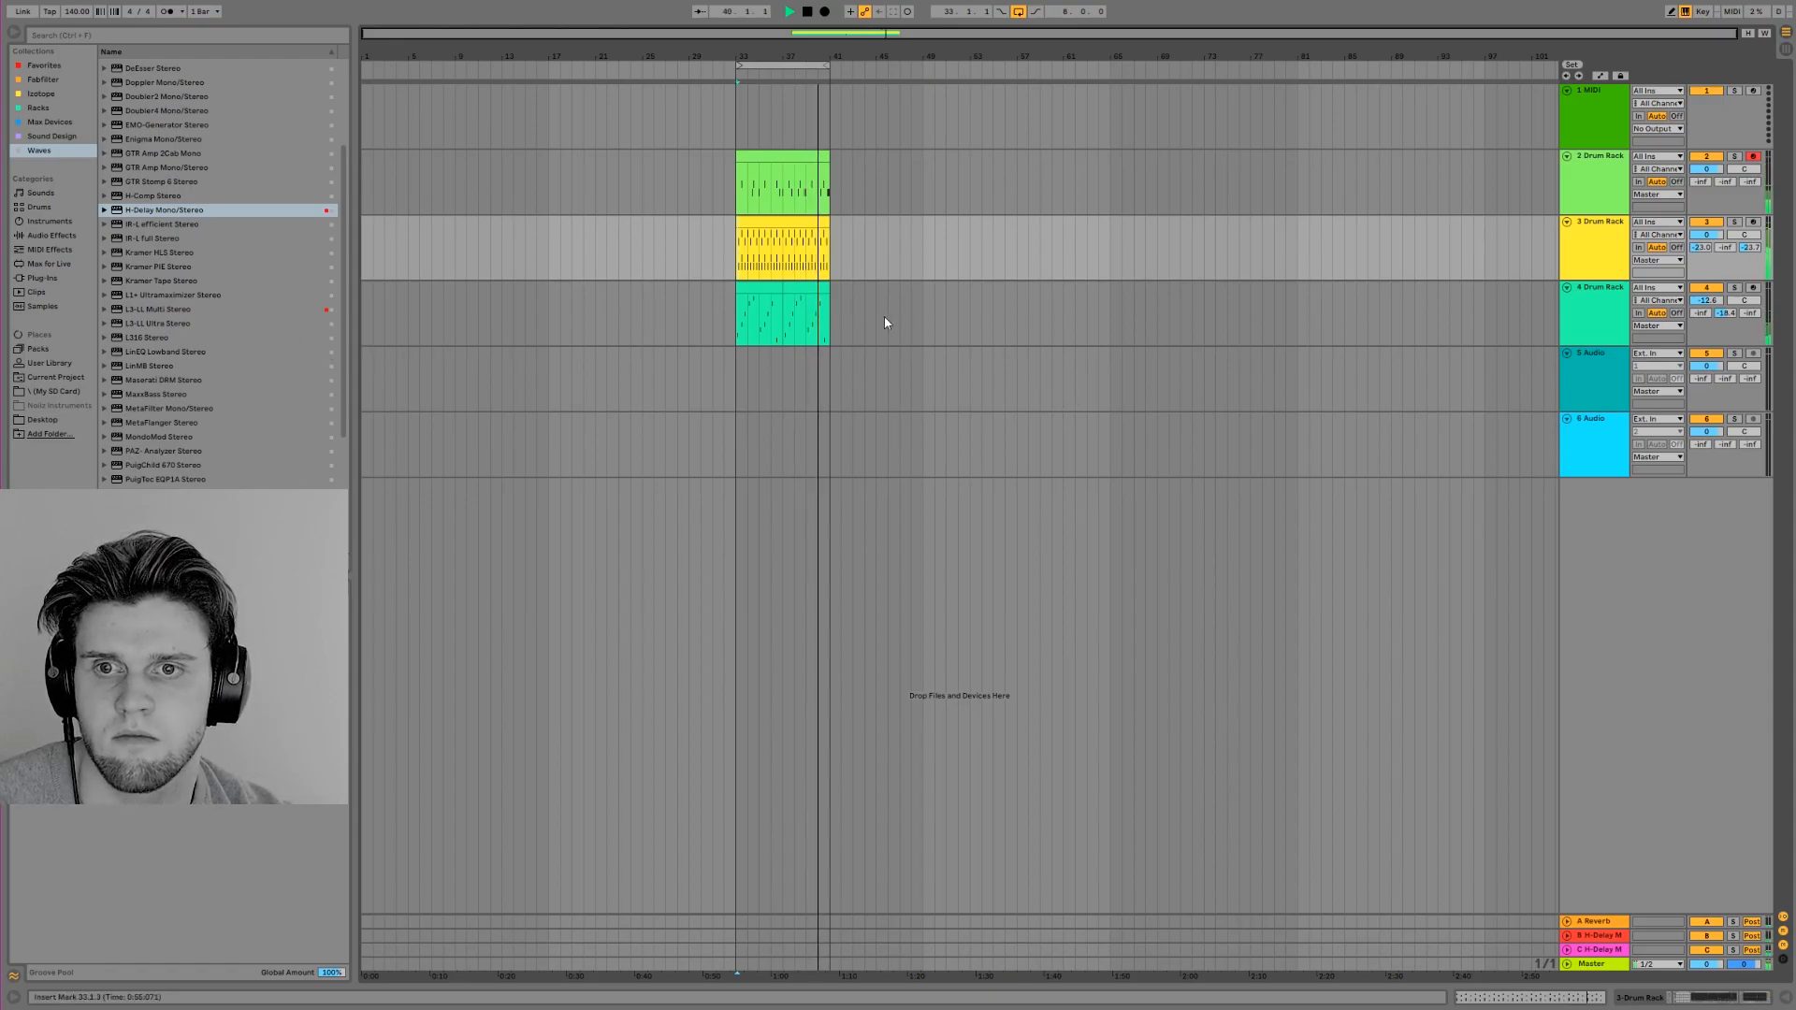
pyautogui.click(1716, 997)
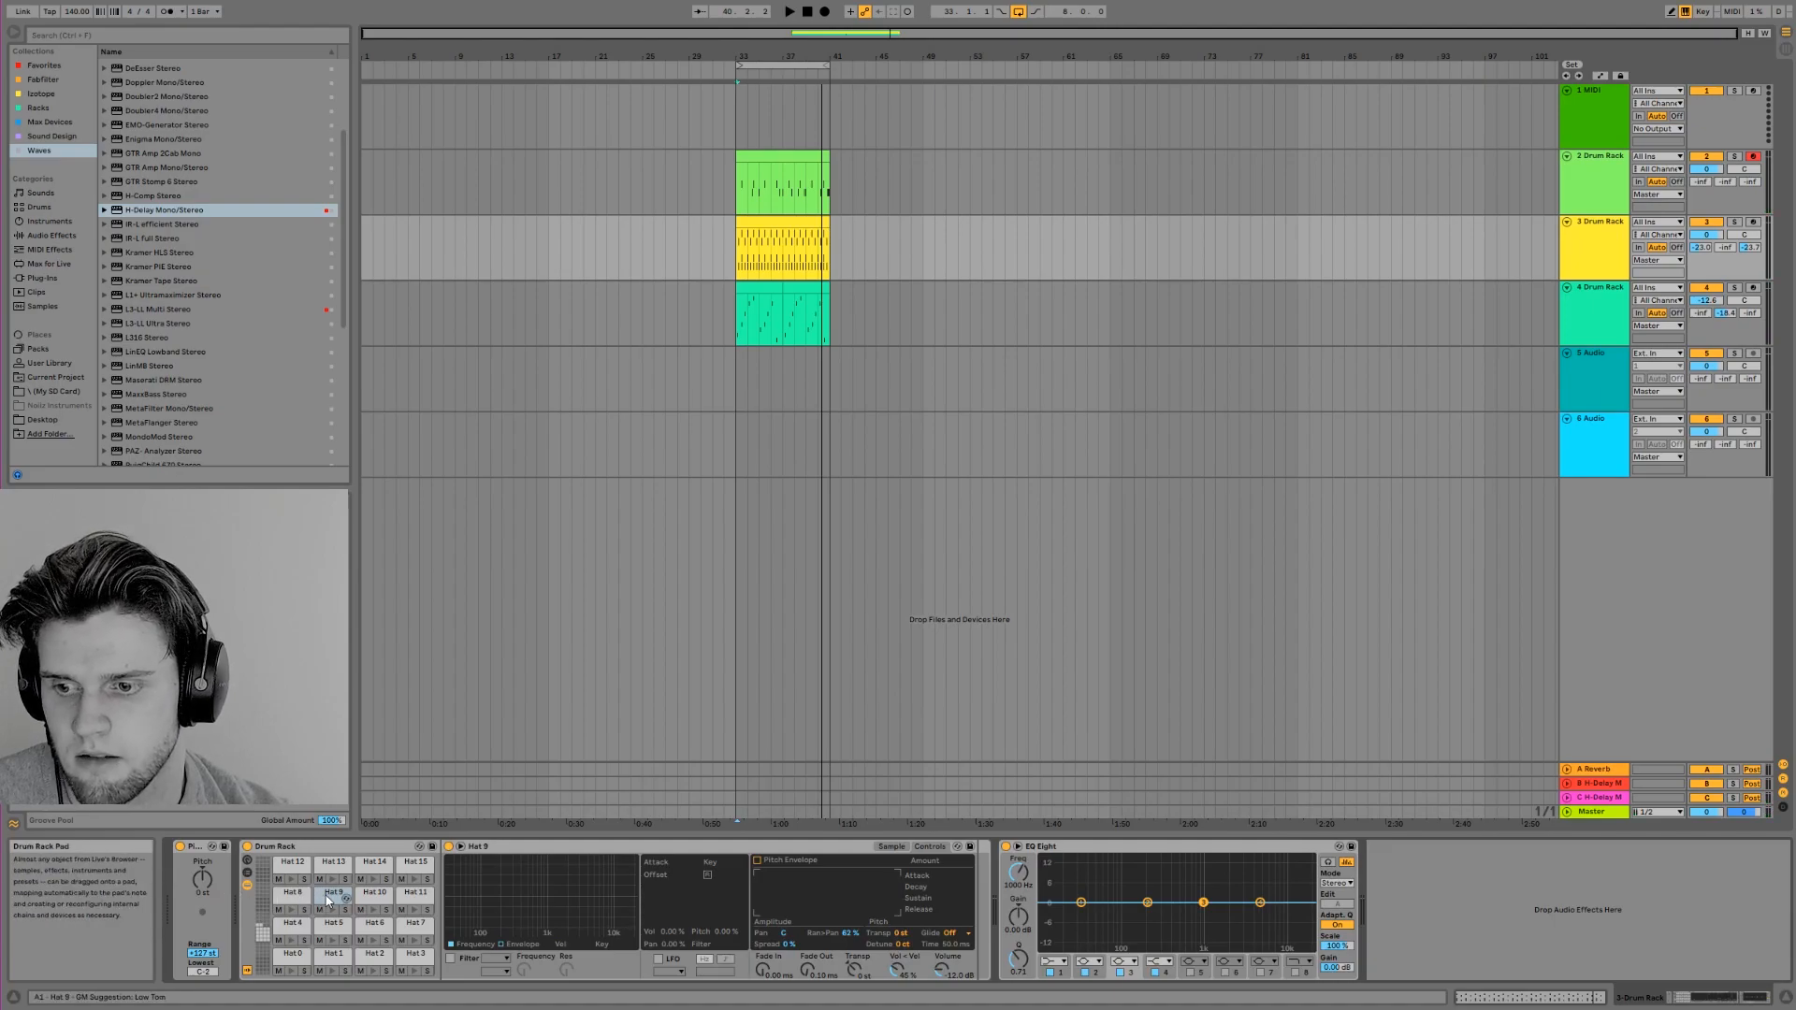
pyautogui.click(369, 897)
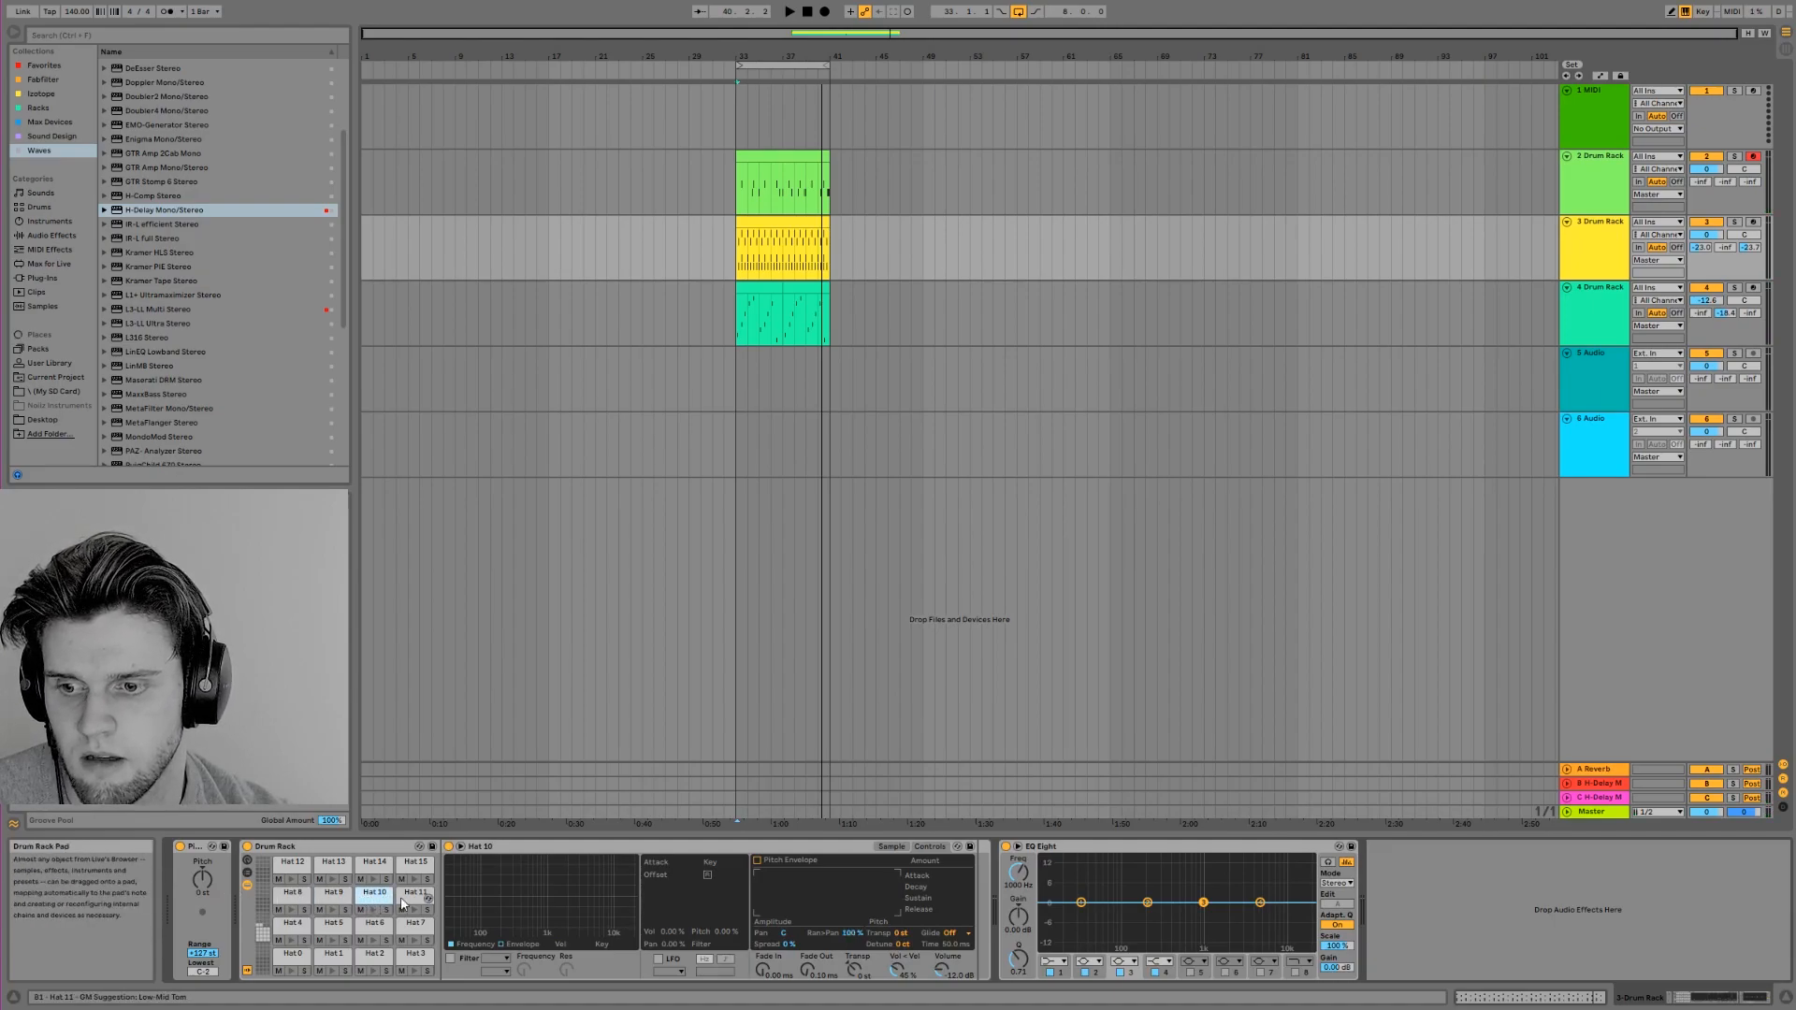
pyautogui.click(892, 847)
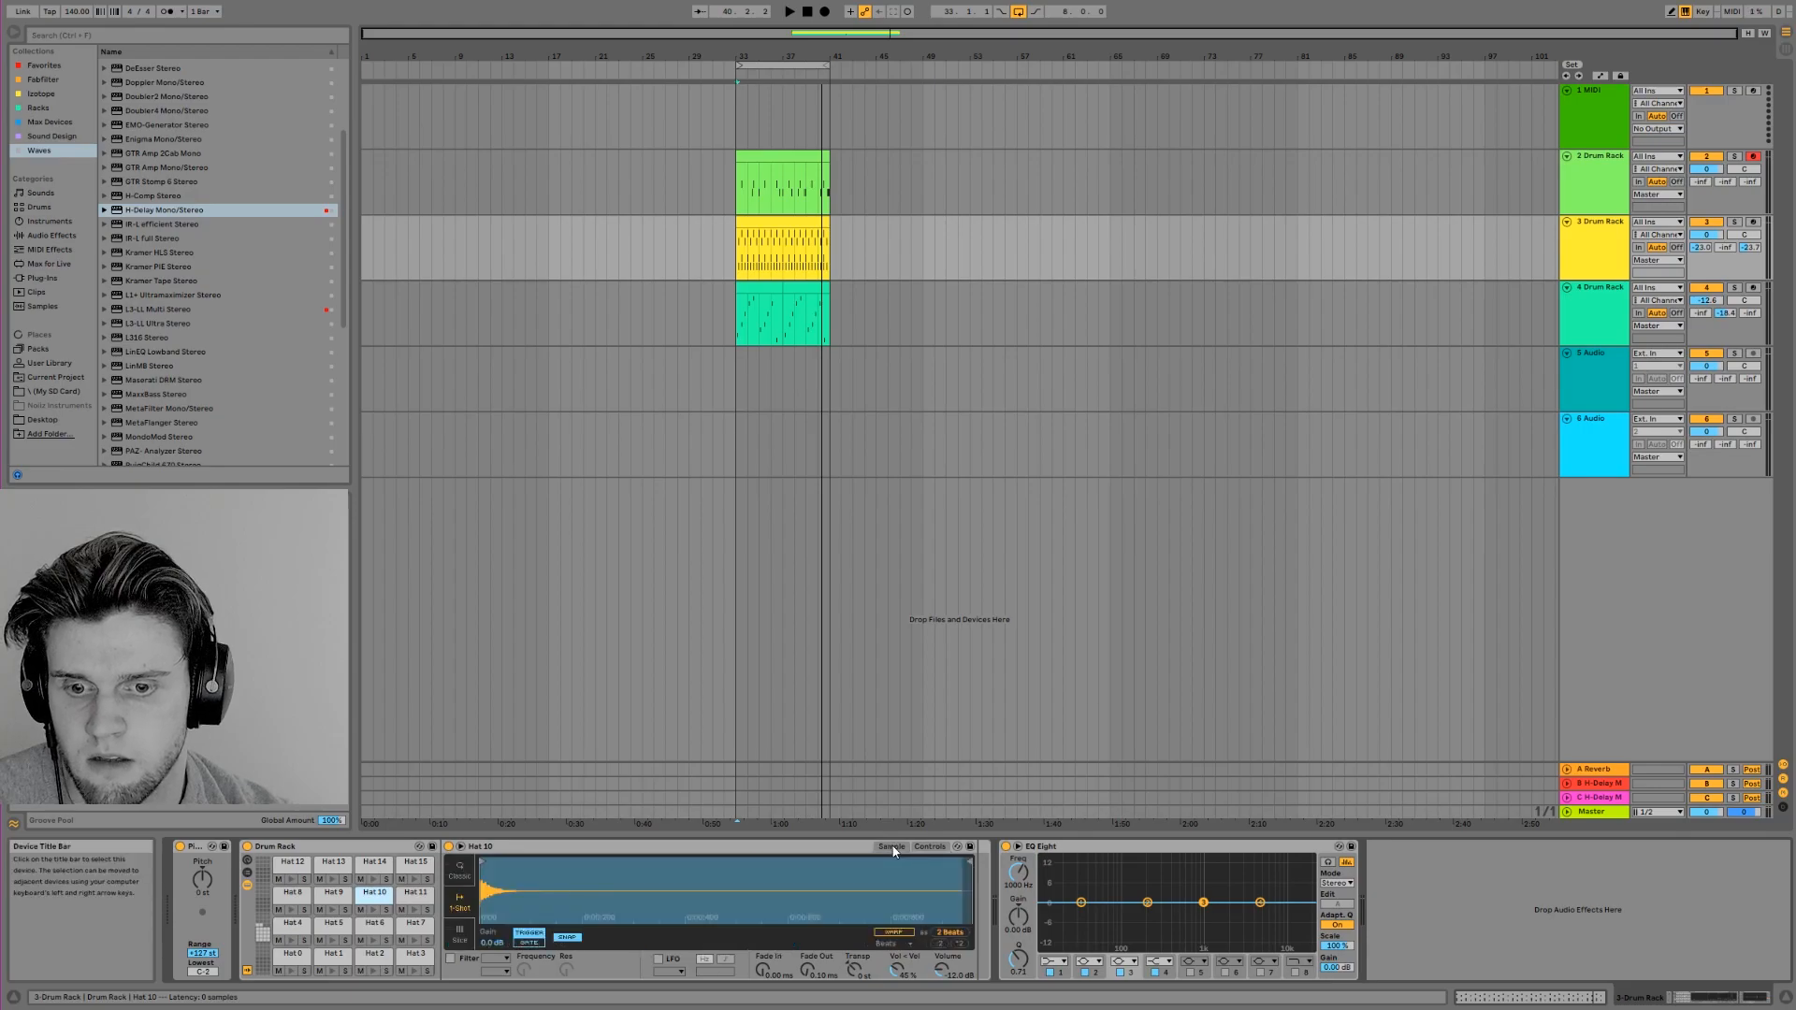
# Insert a MIDI track below hi-hat track 3, load Addictive Drums 2 on it and show the plug-in's kit view
pyautogui.click(1595, 245)
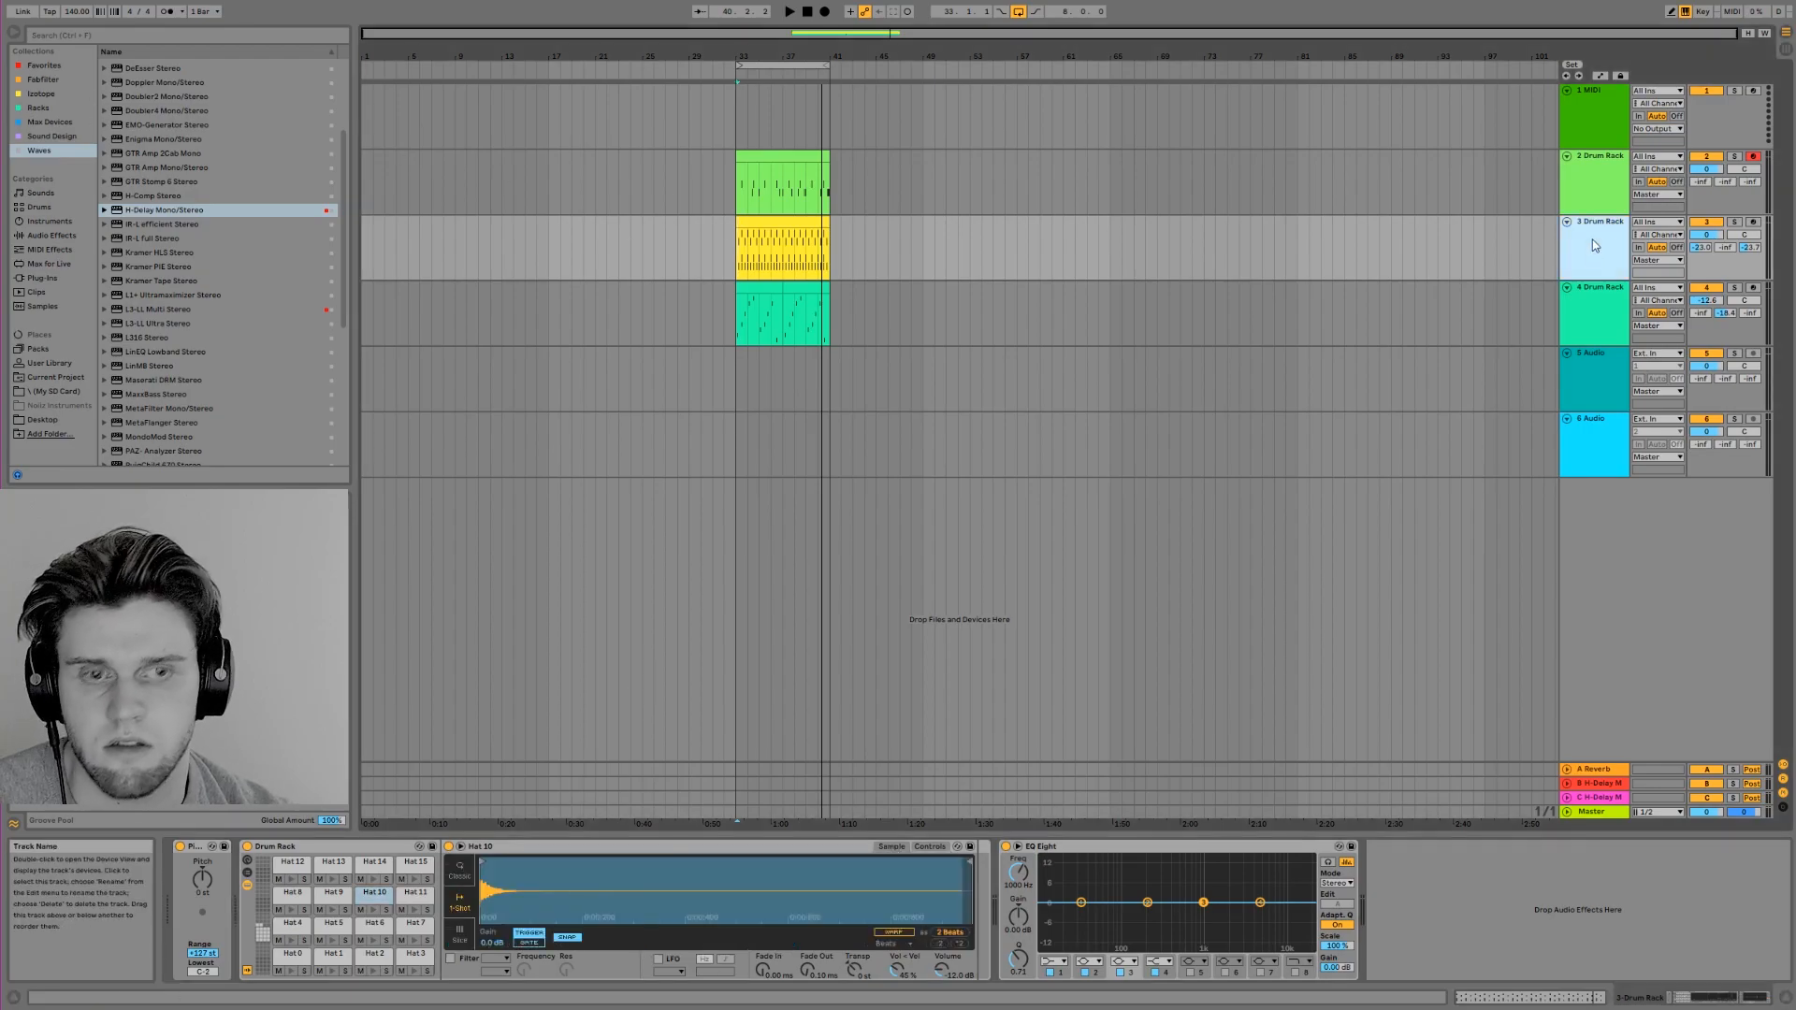
pyautogui.hotkey('ctrl', 'shift', 't')
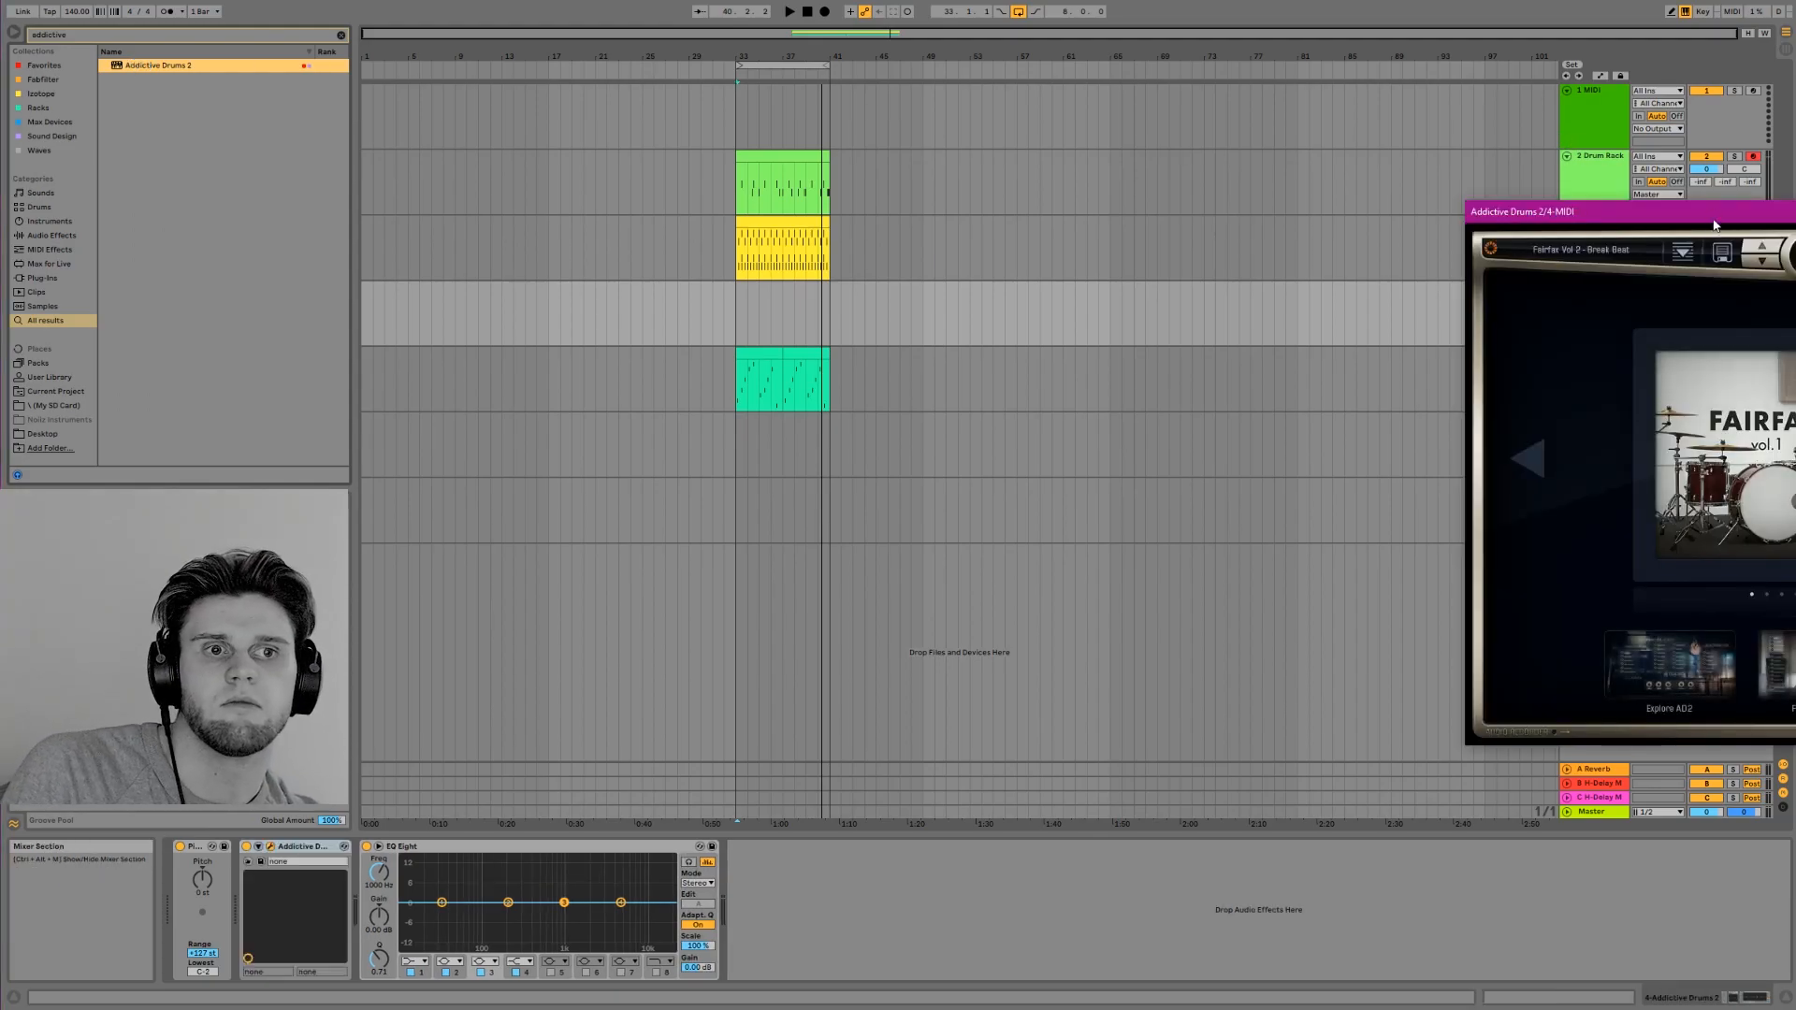
pyautogui.moveTo(1716, 225); pyautogui.dragTo(759, 139)
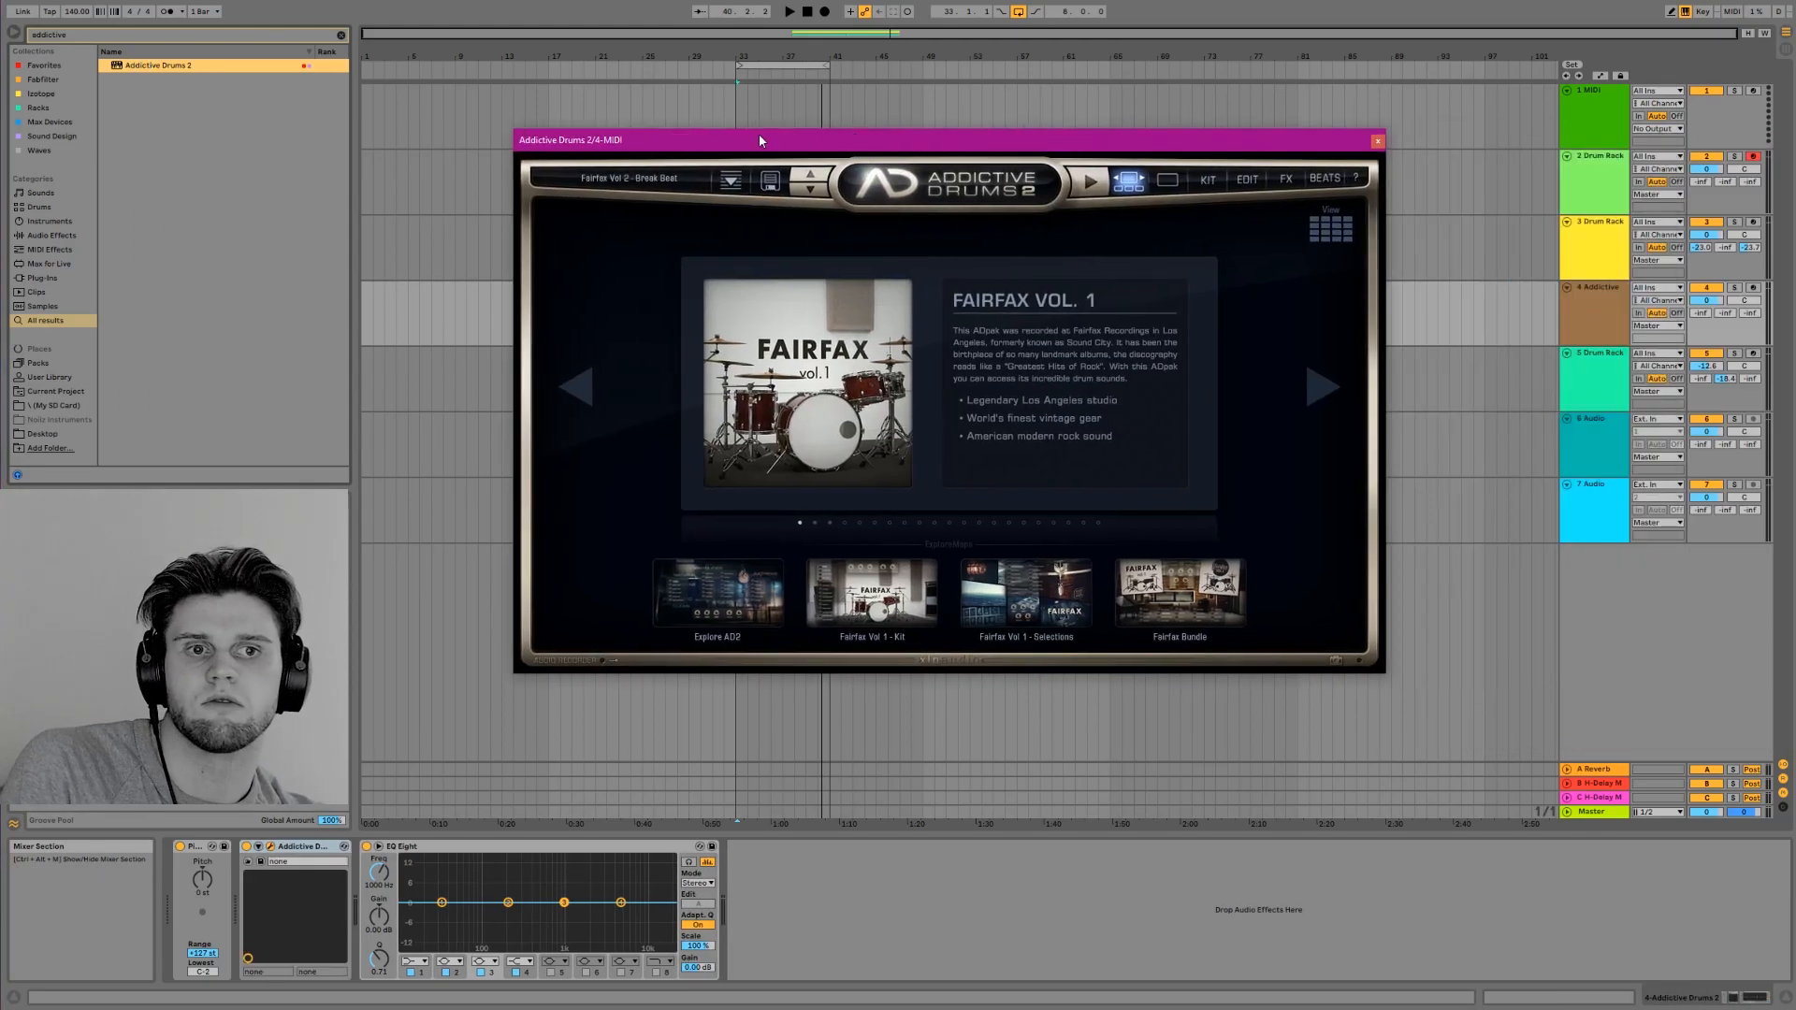
pyautogui.click(1208, 180)
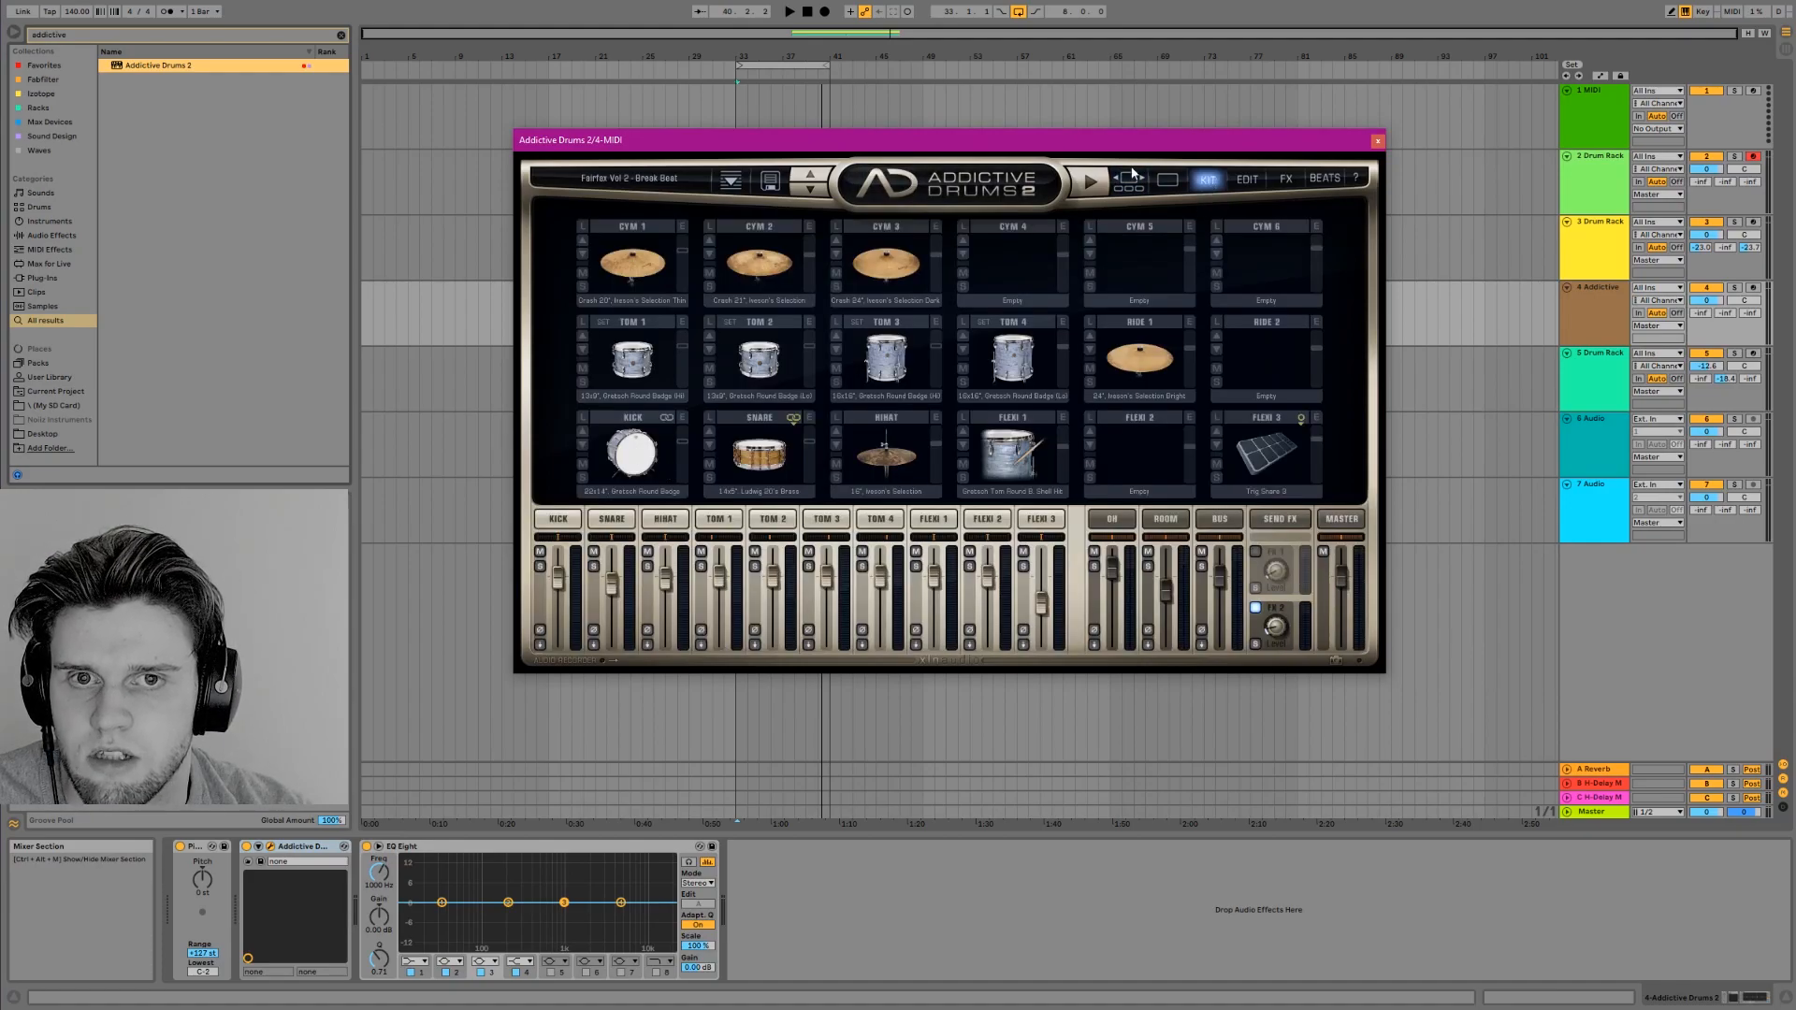
# Audition the kick, toms, cymbals, snare, flexi and hi-hat pieces of the Addictive Drums 2 kit
pyautogui.click(625, 456)
pyautogui.click(625, 457)
pyautogui.click(633, 370)
pyautogui.click(639, 271)
pyautogui.click(764, 263)
pyautogui.click(758, 359)
pyautogui.click(759, 455)
pyautogui.click(885, 360)
pyautogui.click(1017, 453)
pyautogui.click(885, 452)
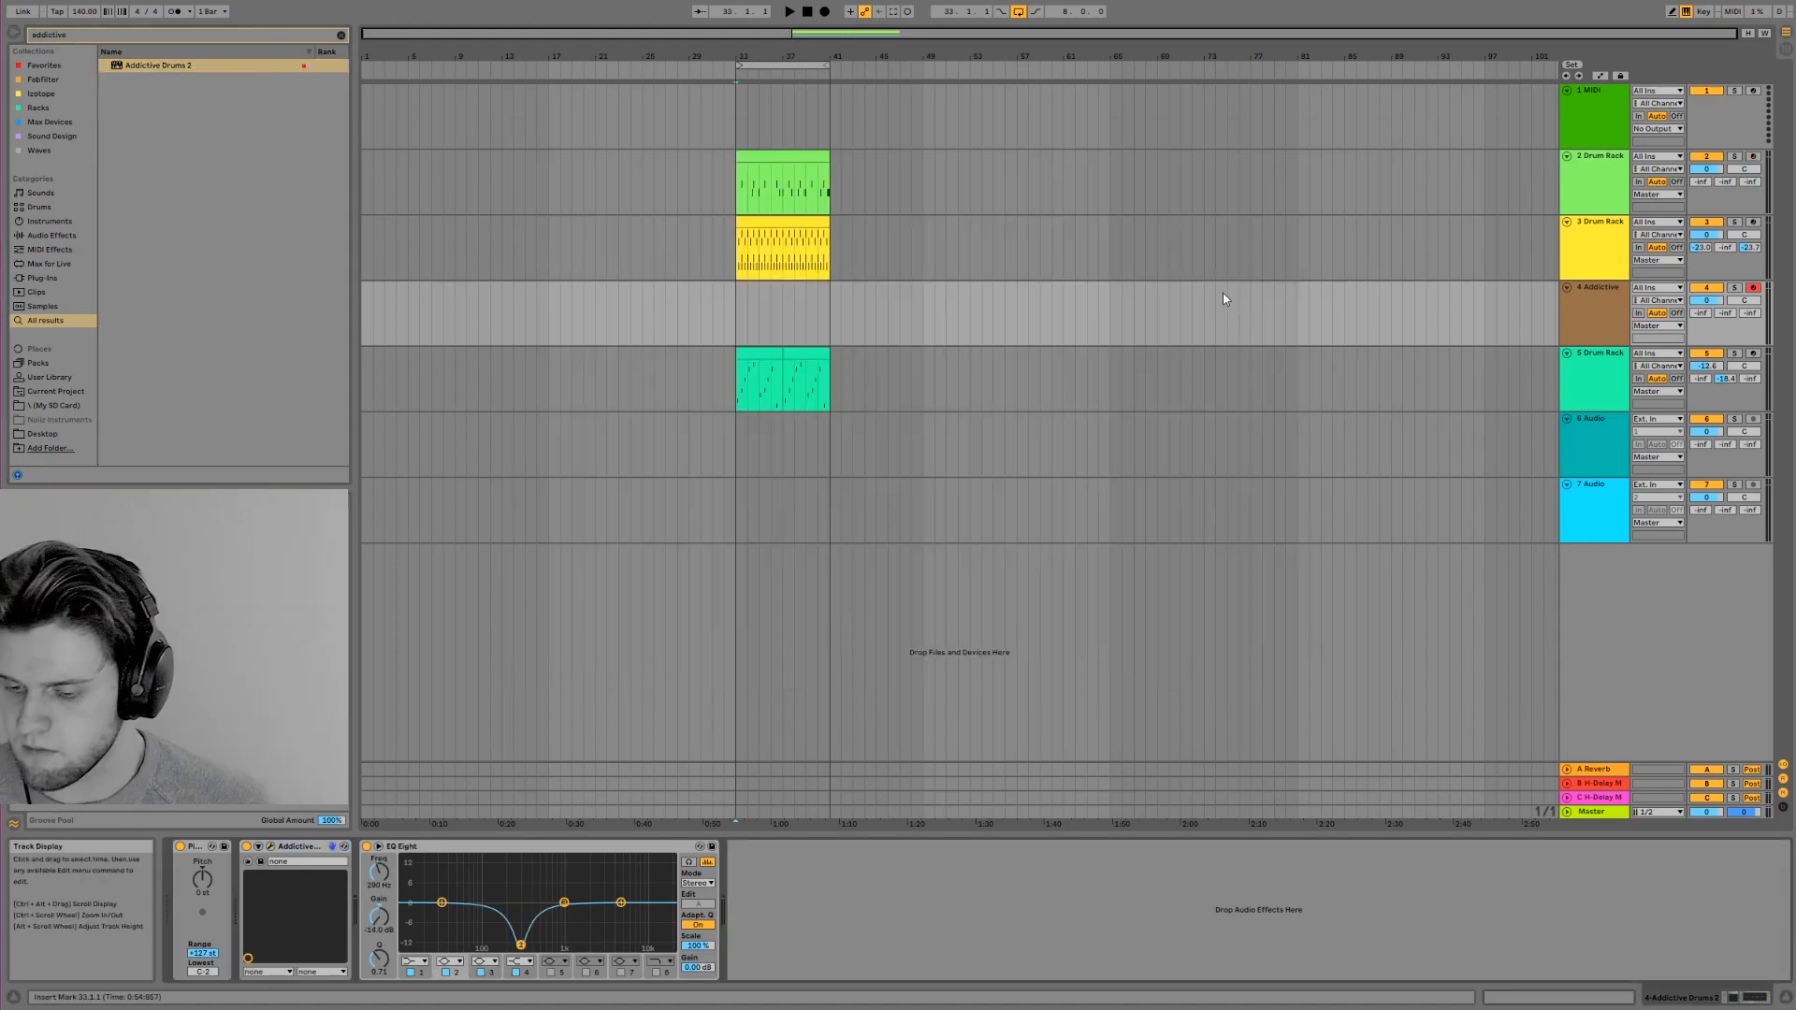
# Record repeated C2 hits on Addictive Drums track 4 and repeat a four-bar section of the clip to fill the eight-bar loop
pyautogui.press('F9')
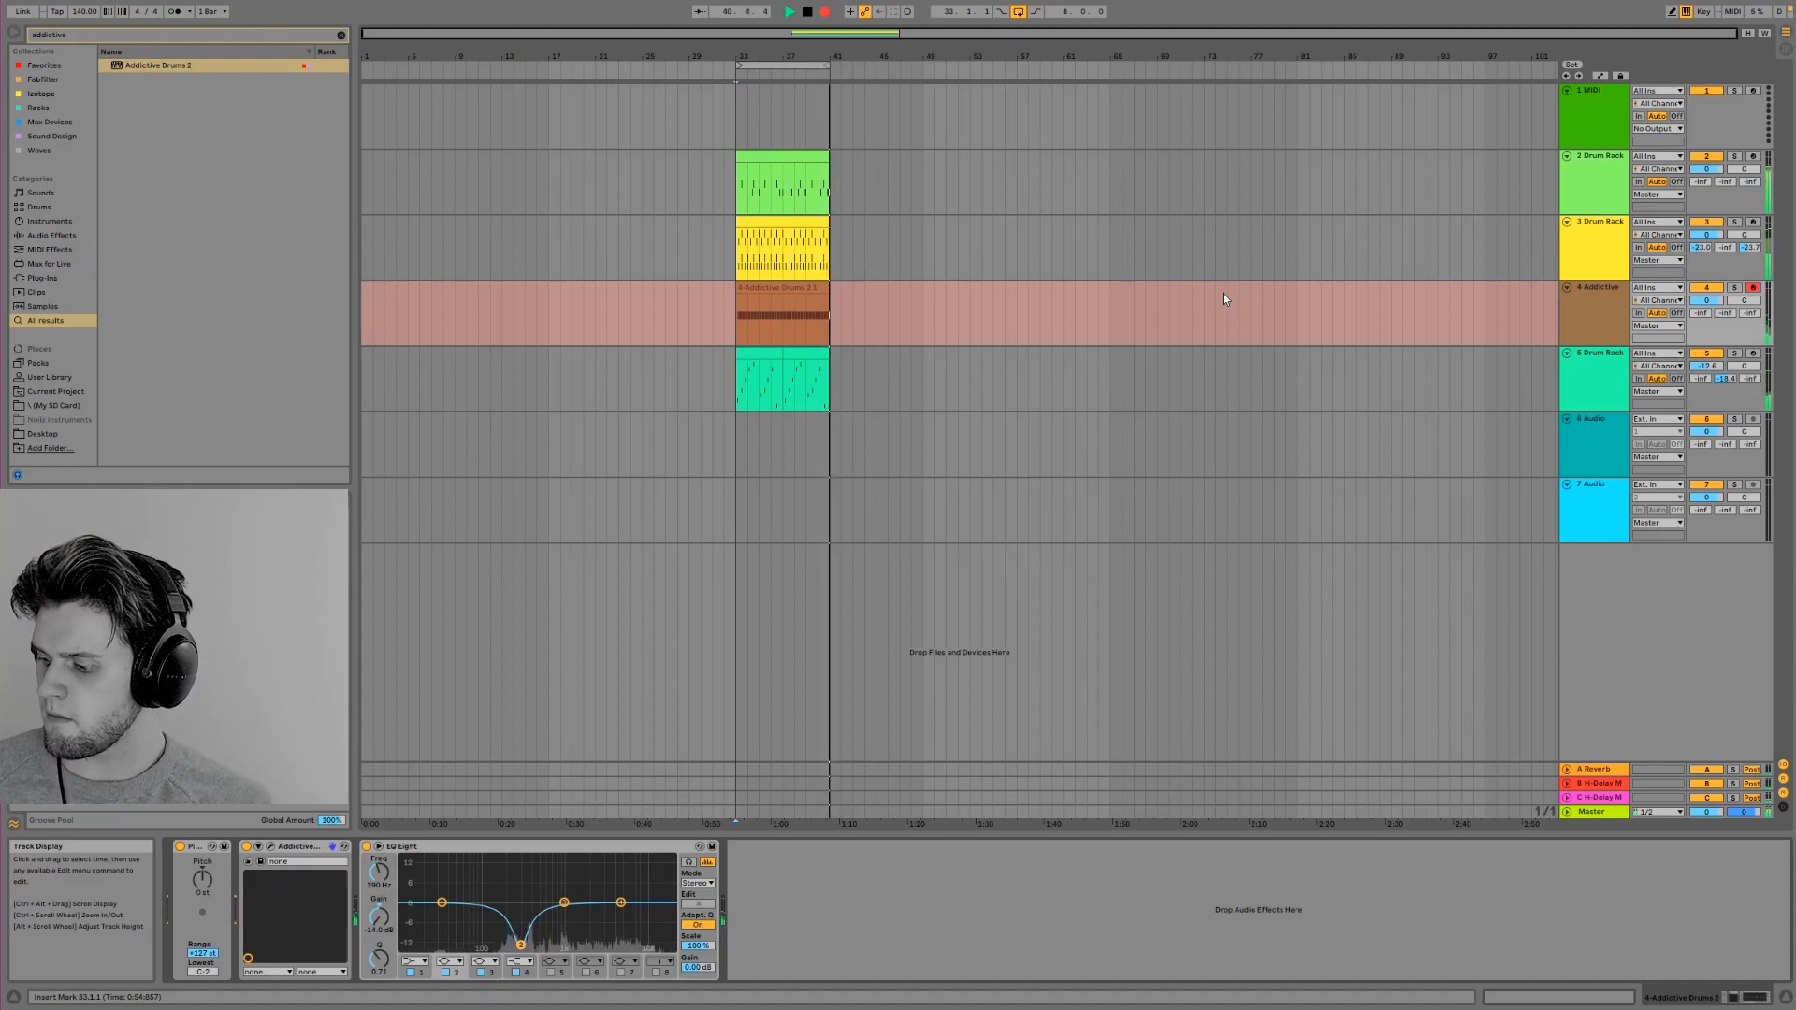
pyautogui.press('space')
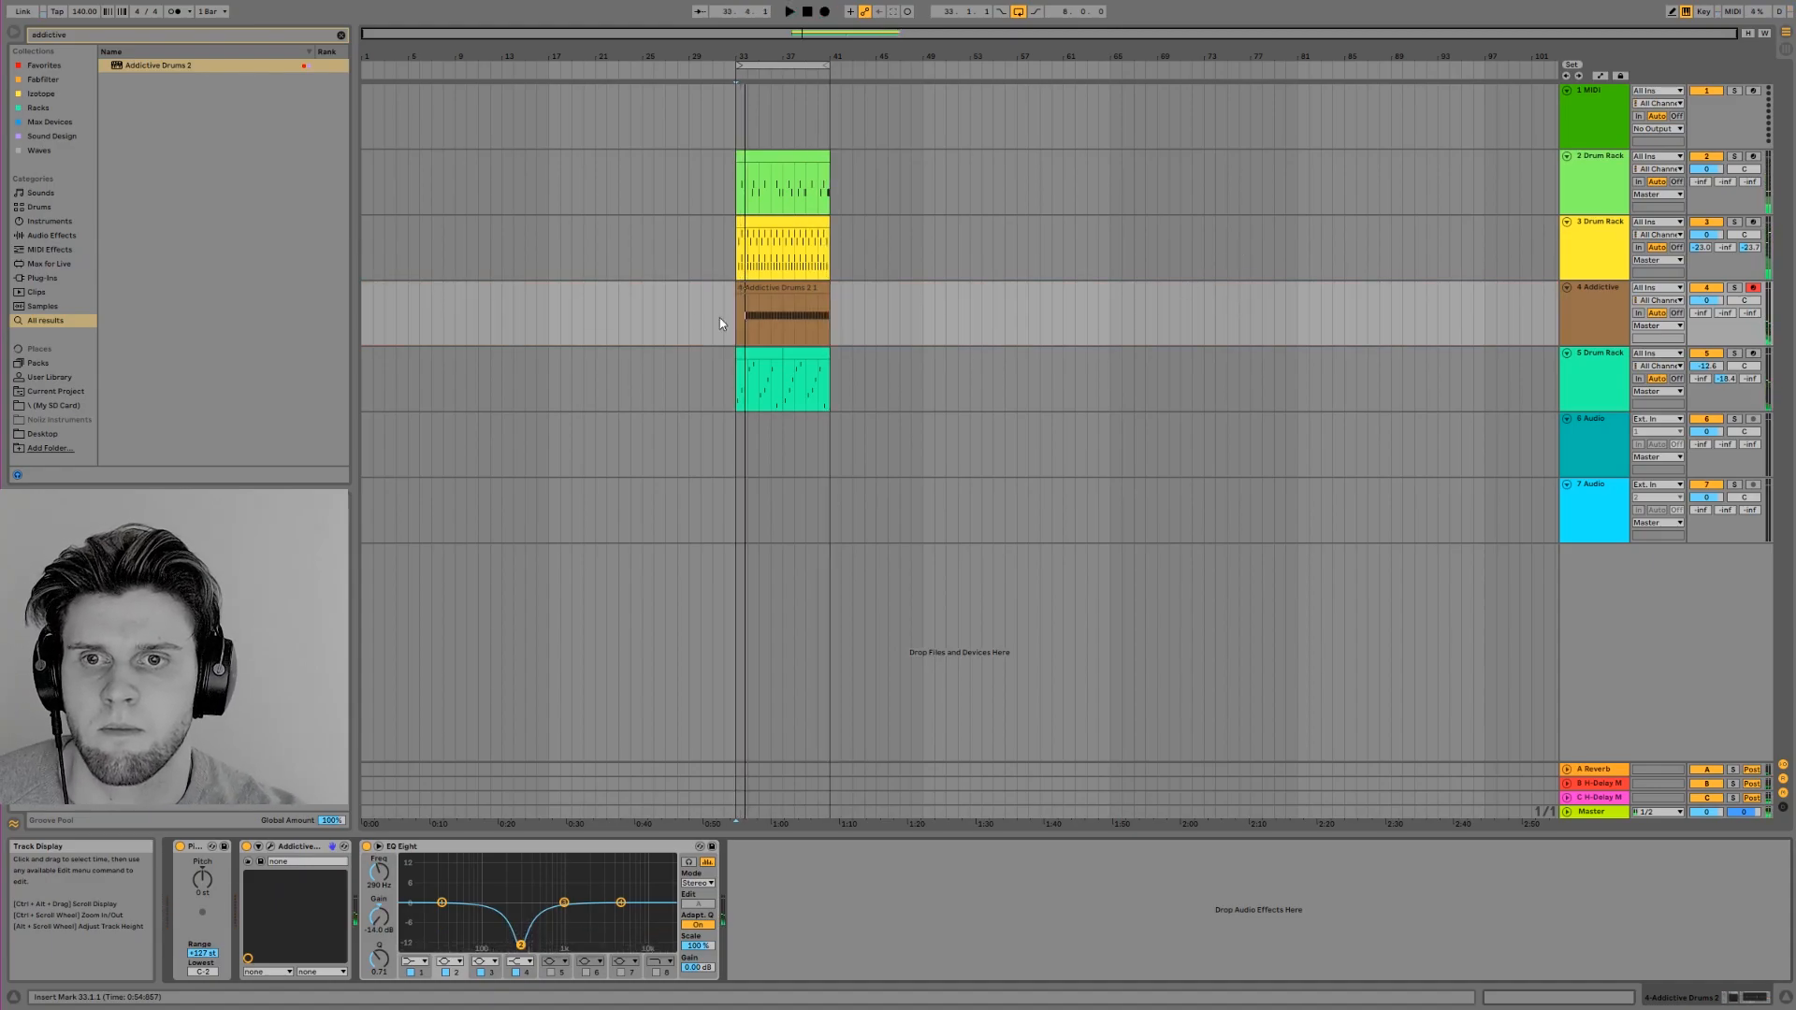
pyautogui.moveTo(738, 287)
pyautogui.mouseDown()
pyautogui.moveTo(782, 286)
pyautogui.moveTo(757, 289)
pyautogui.mouseUp()
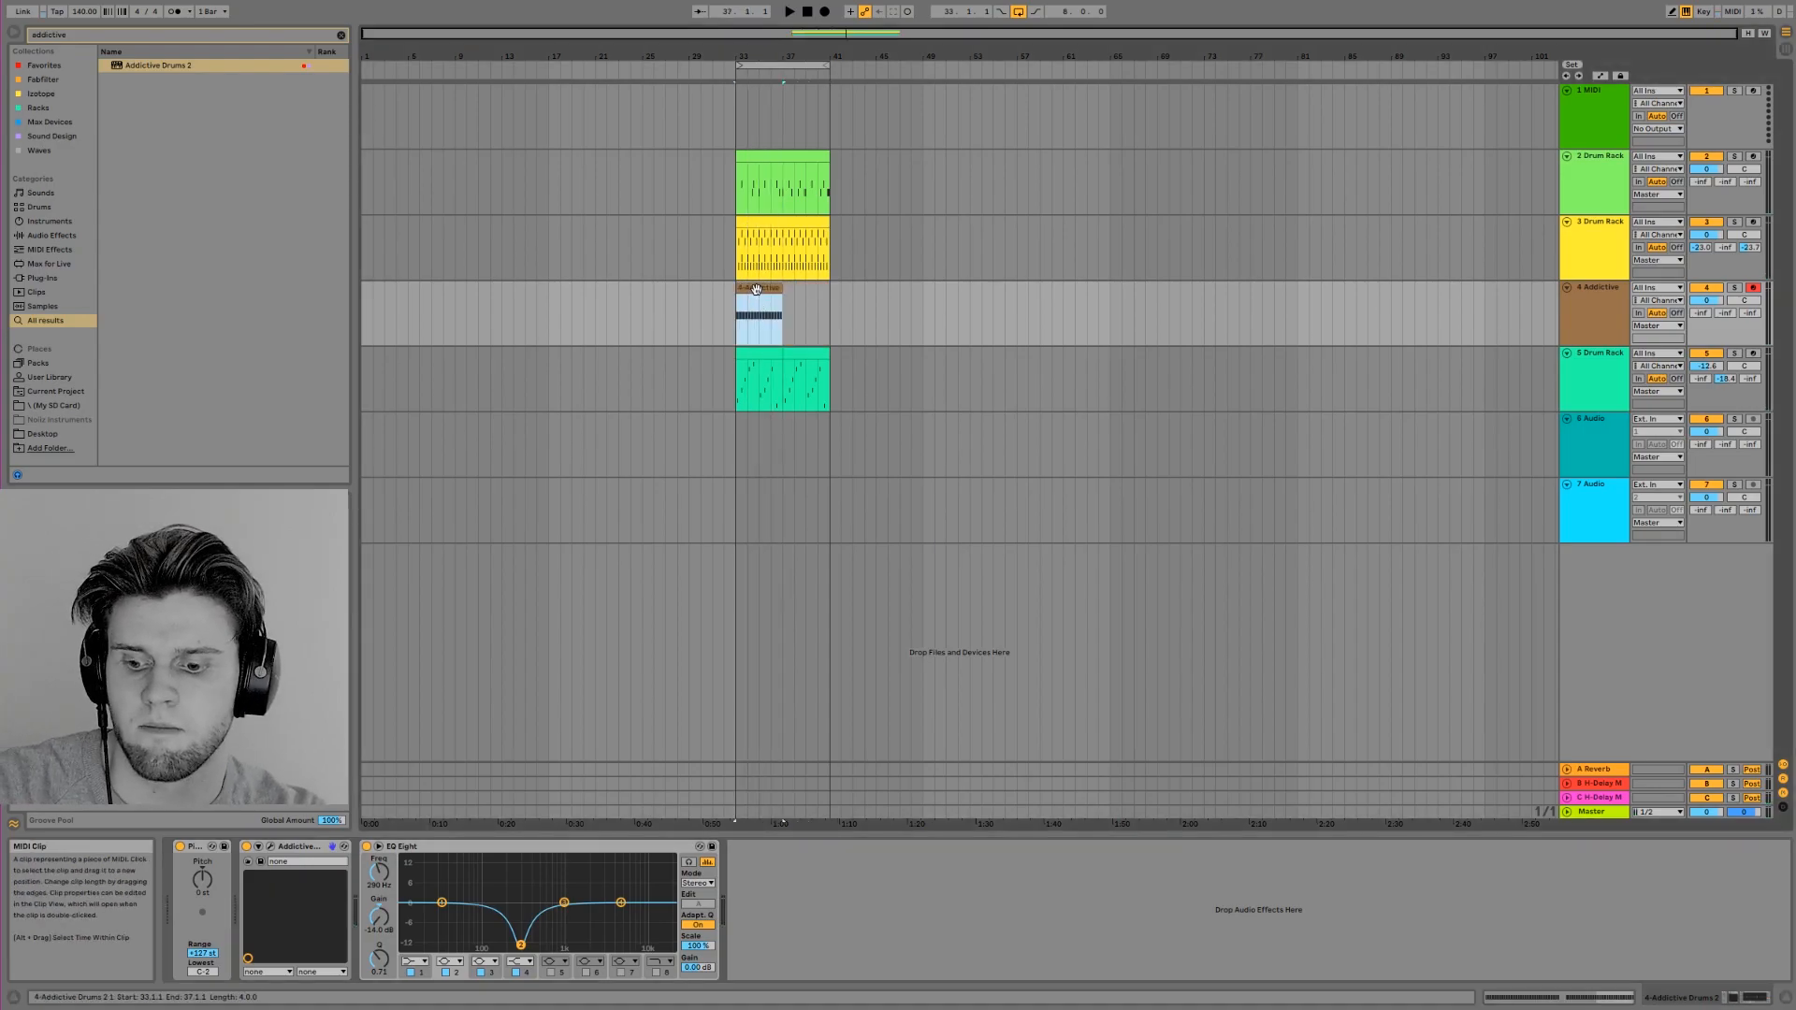
pyautogui.doubleClick(758, 292)
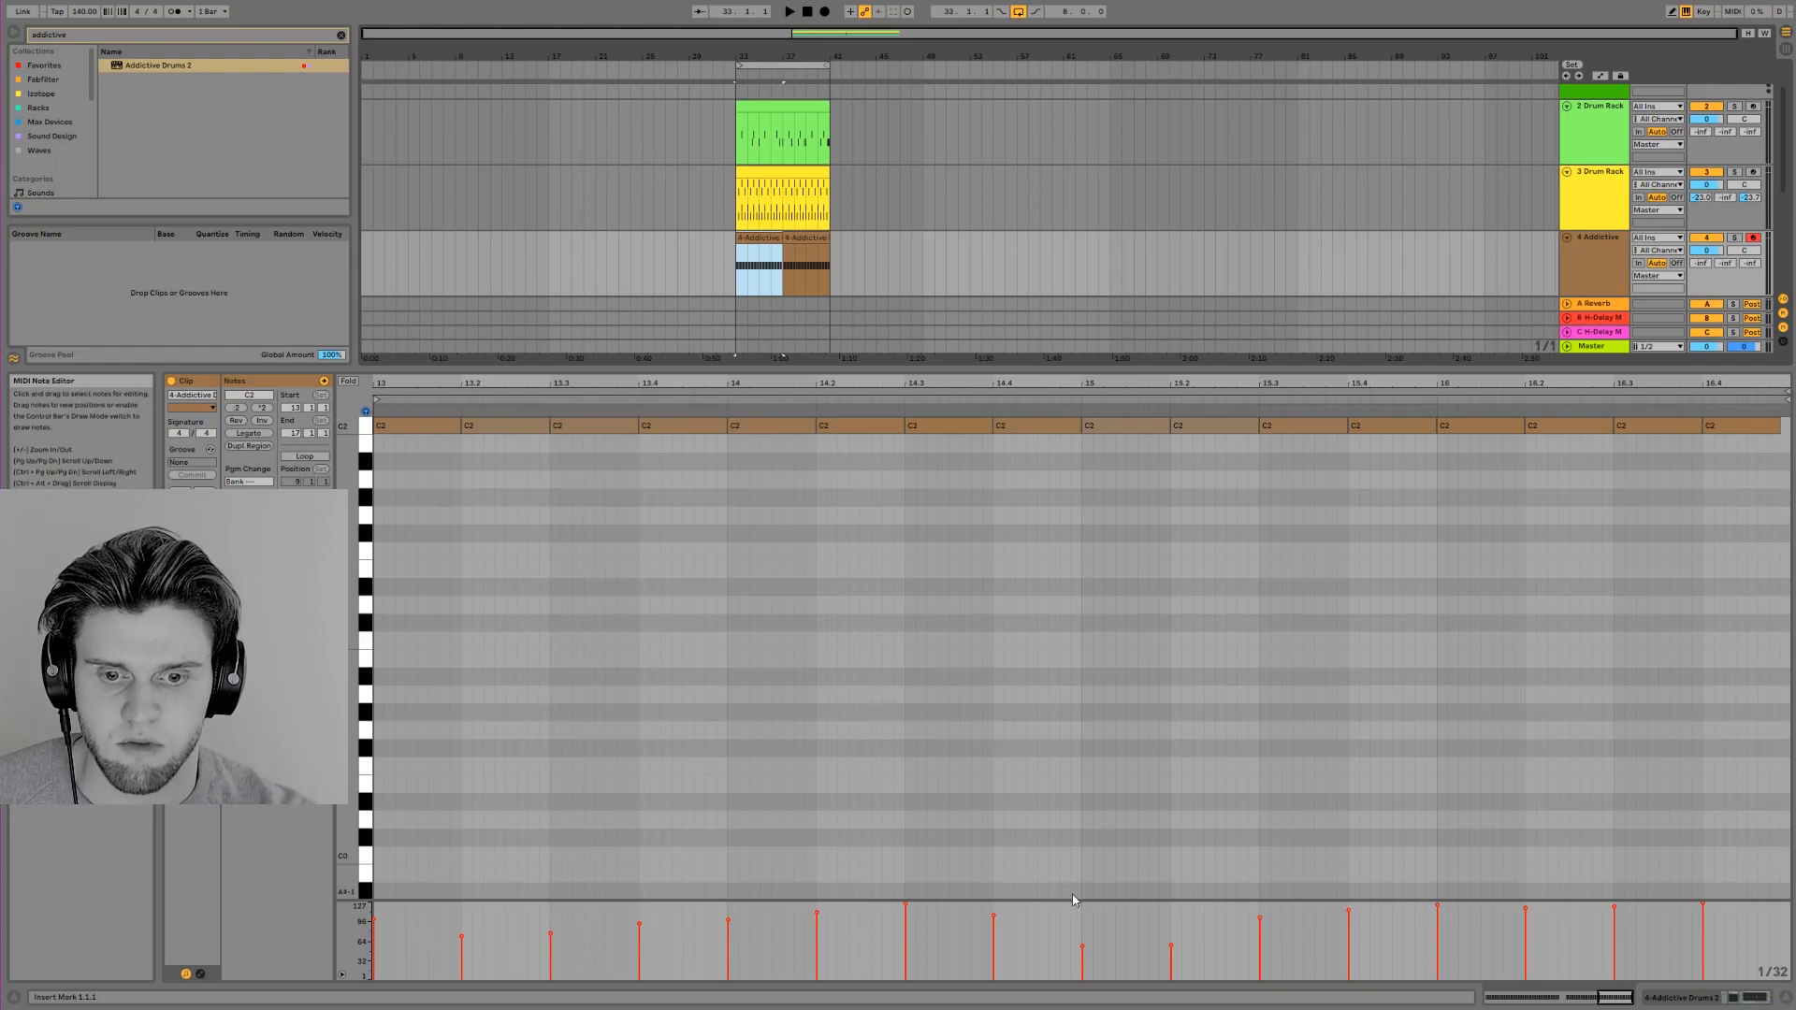
pyautogui.moveTo(1078, 898); pyautogui.dragTo(1080, 827)
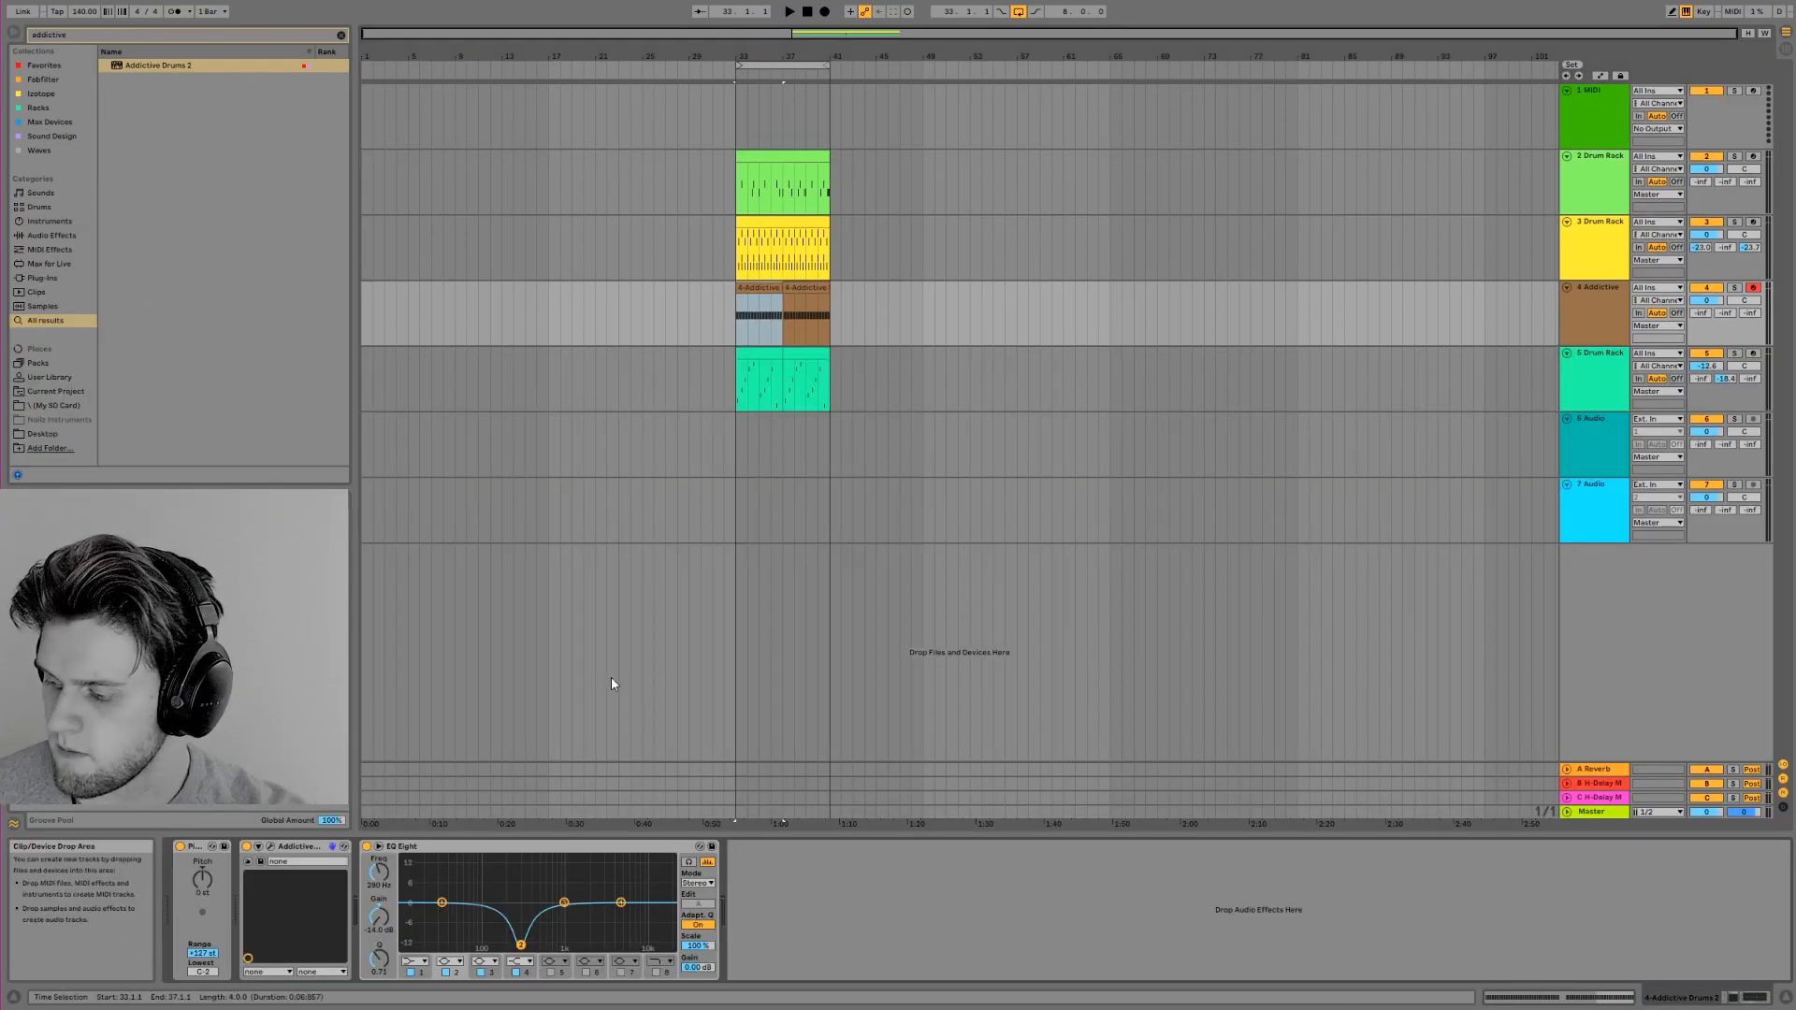
# Turn band 1 of track 4's EQ Eight into a low cut at 240 Hz
pyautogui.click(420, 964)
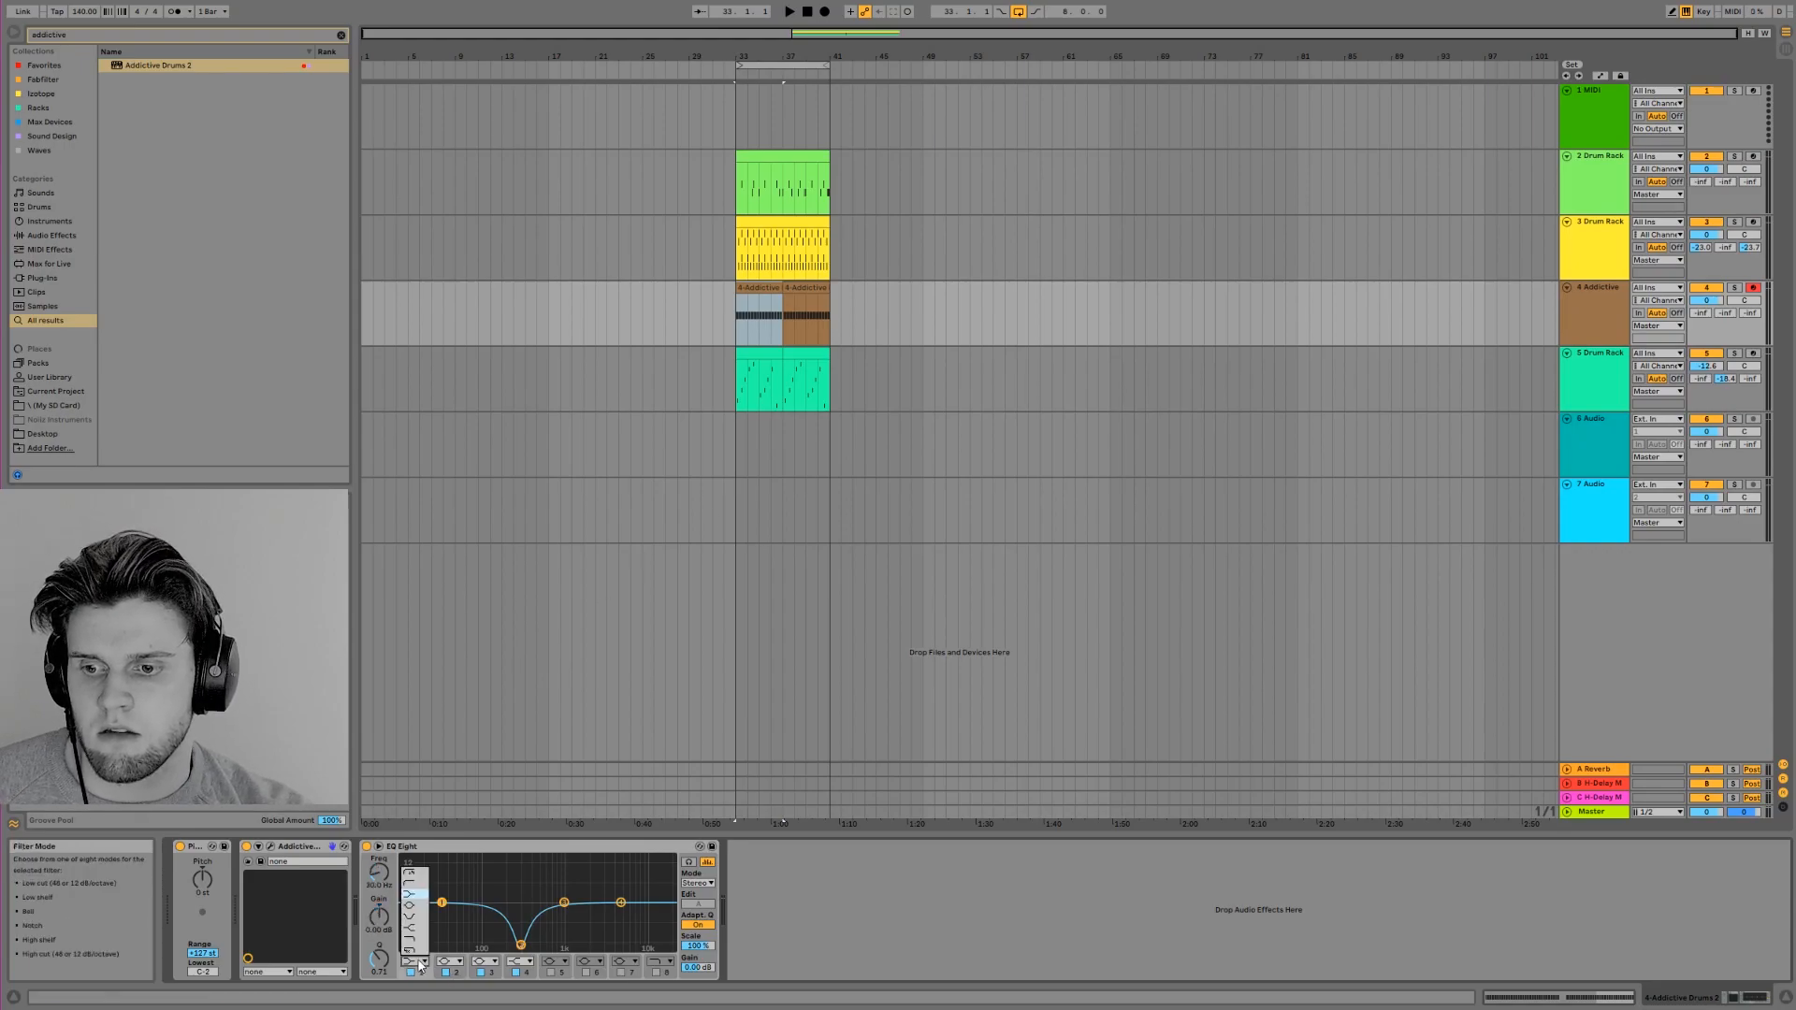
pyautogui.click(426, 881)
pyautogui.moveTo(446, 914); pyautogui.dragTo(515, 947)
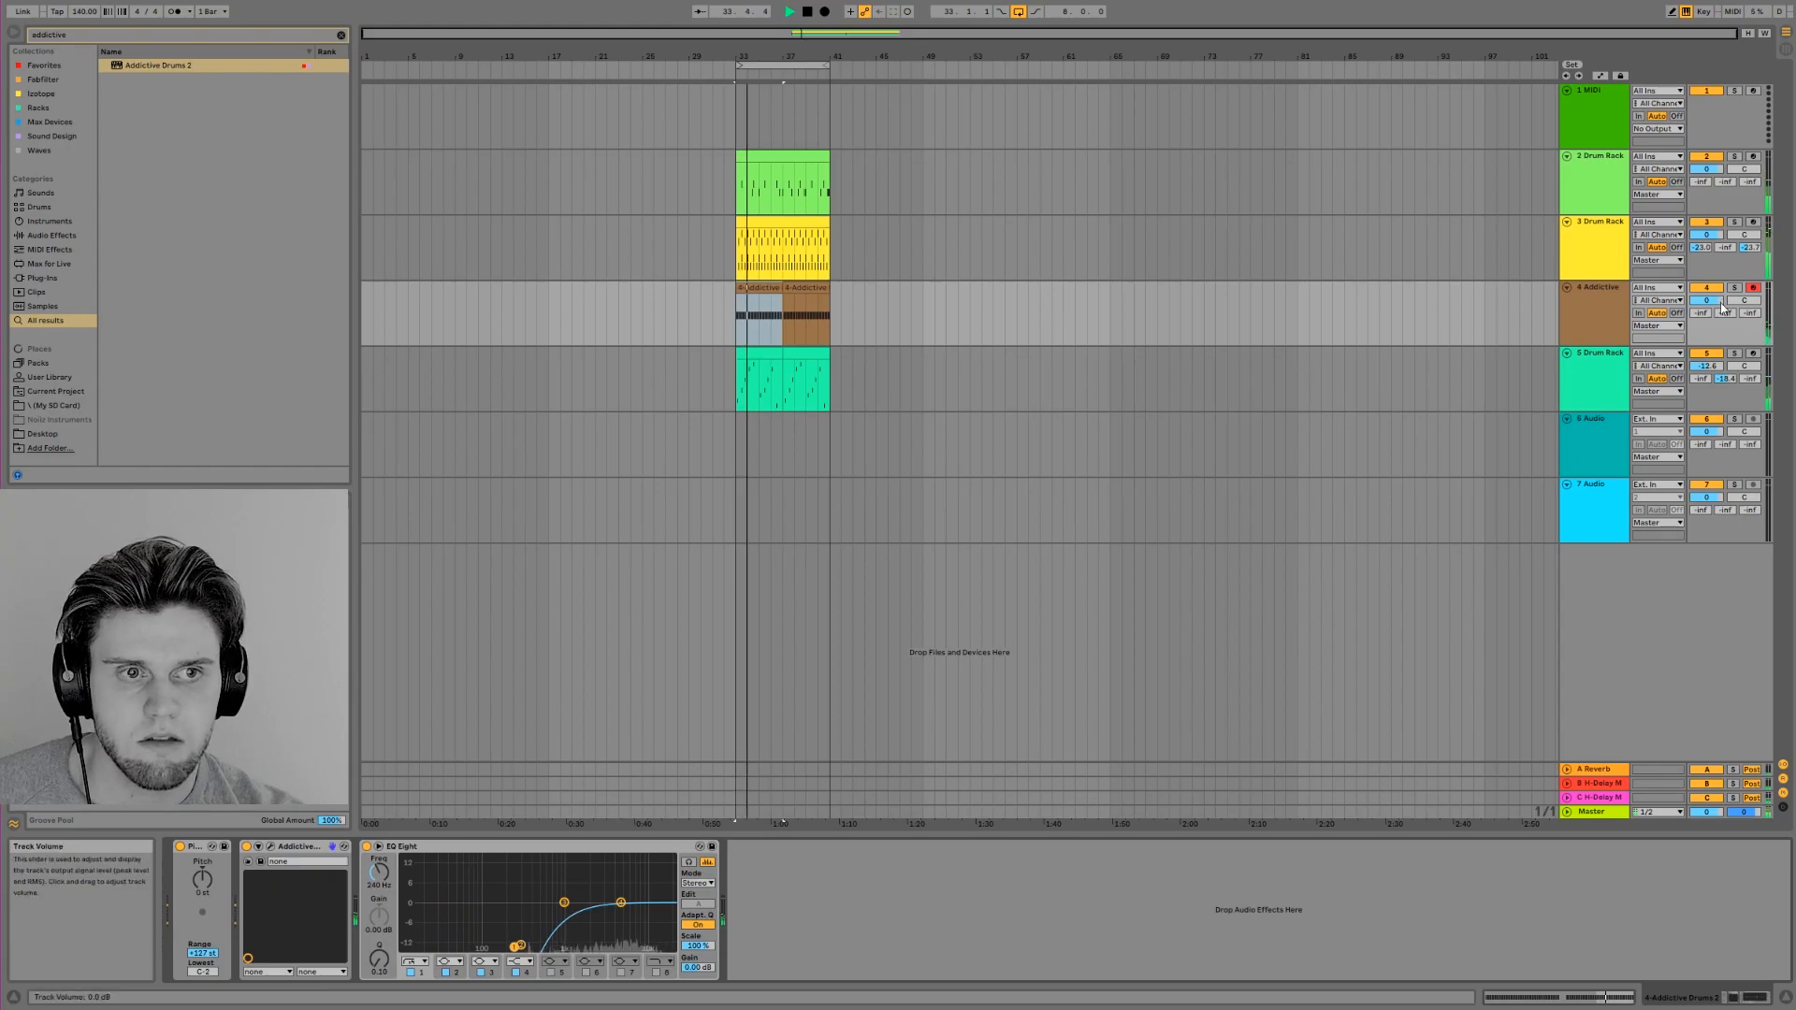
# Feed track 4 to H-Delay return C and boost band 4 of its EQ Eight while the track plays soloed
pyautogui.moveTo(1738, 316); pyautogui.dragTo(1751, 308)
pyautogui.press('space')
pyautogui.click(1735, 288)
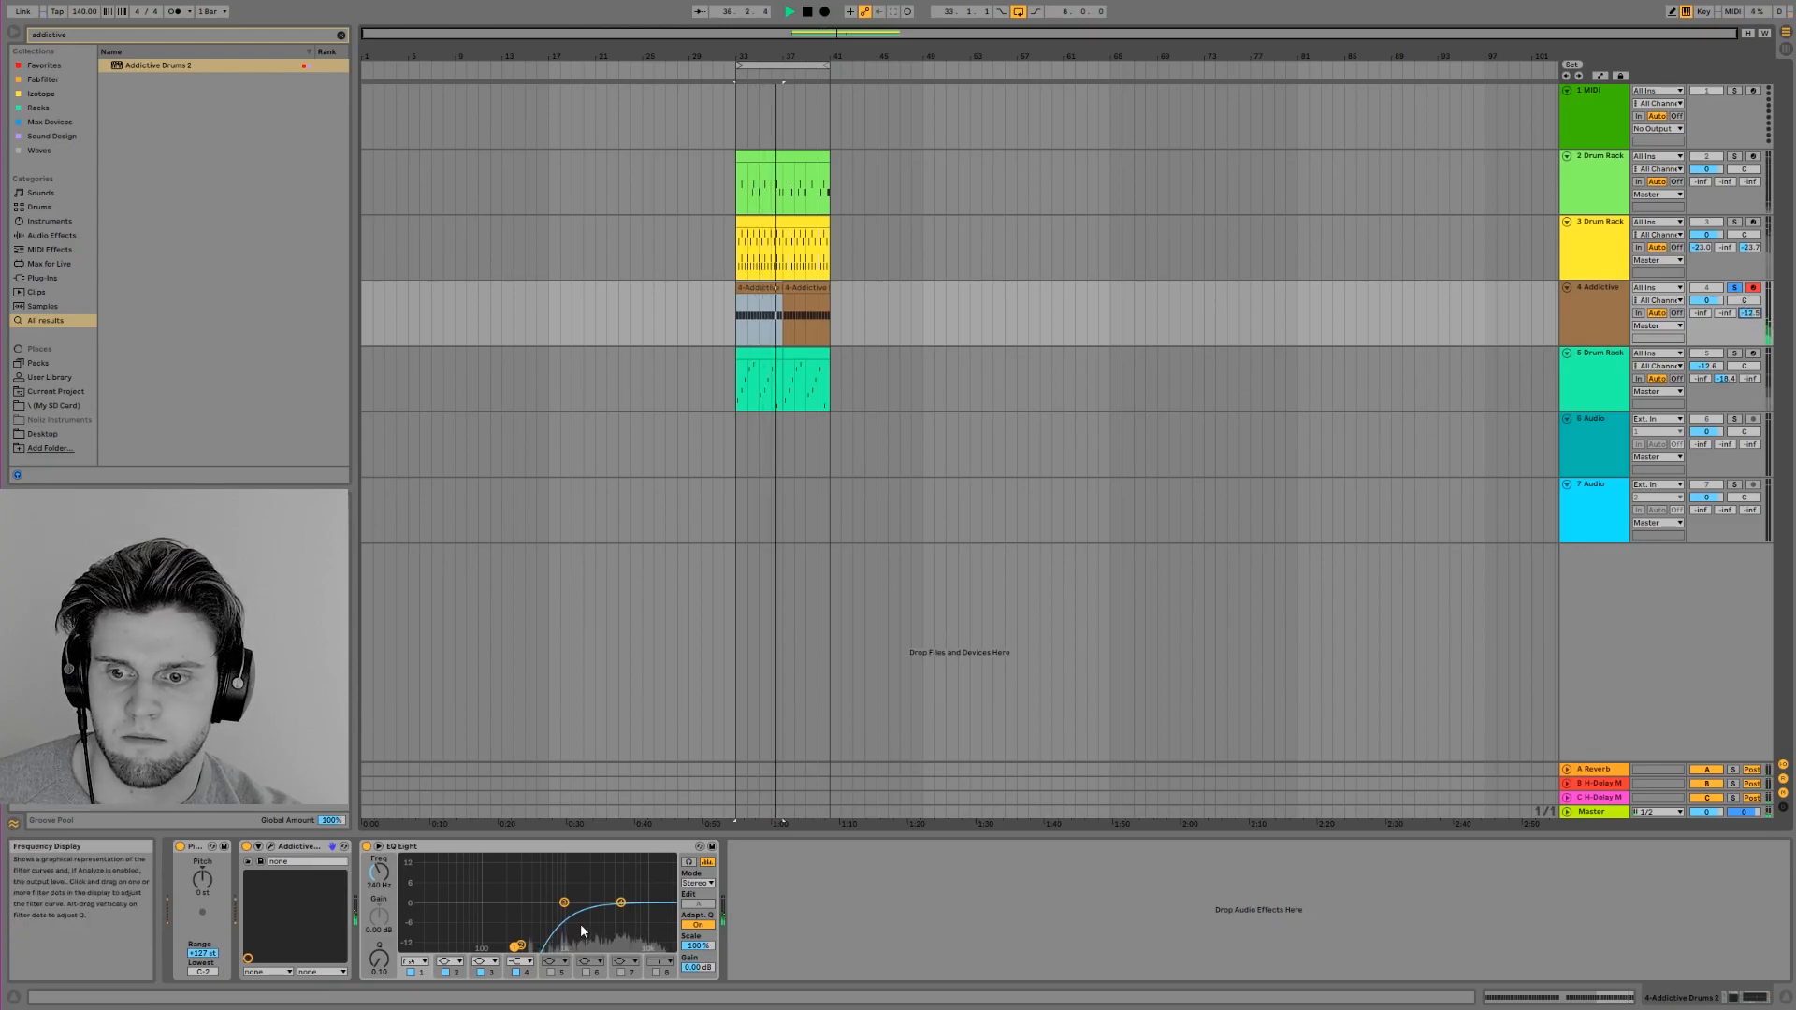
pyautogui.moveTo(621, 902); pyautogui.dragTo(580, 887)
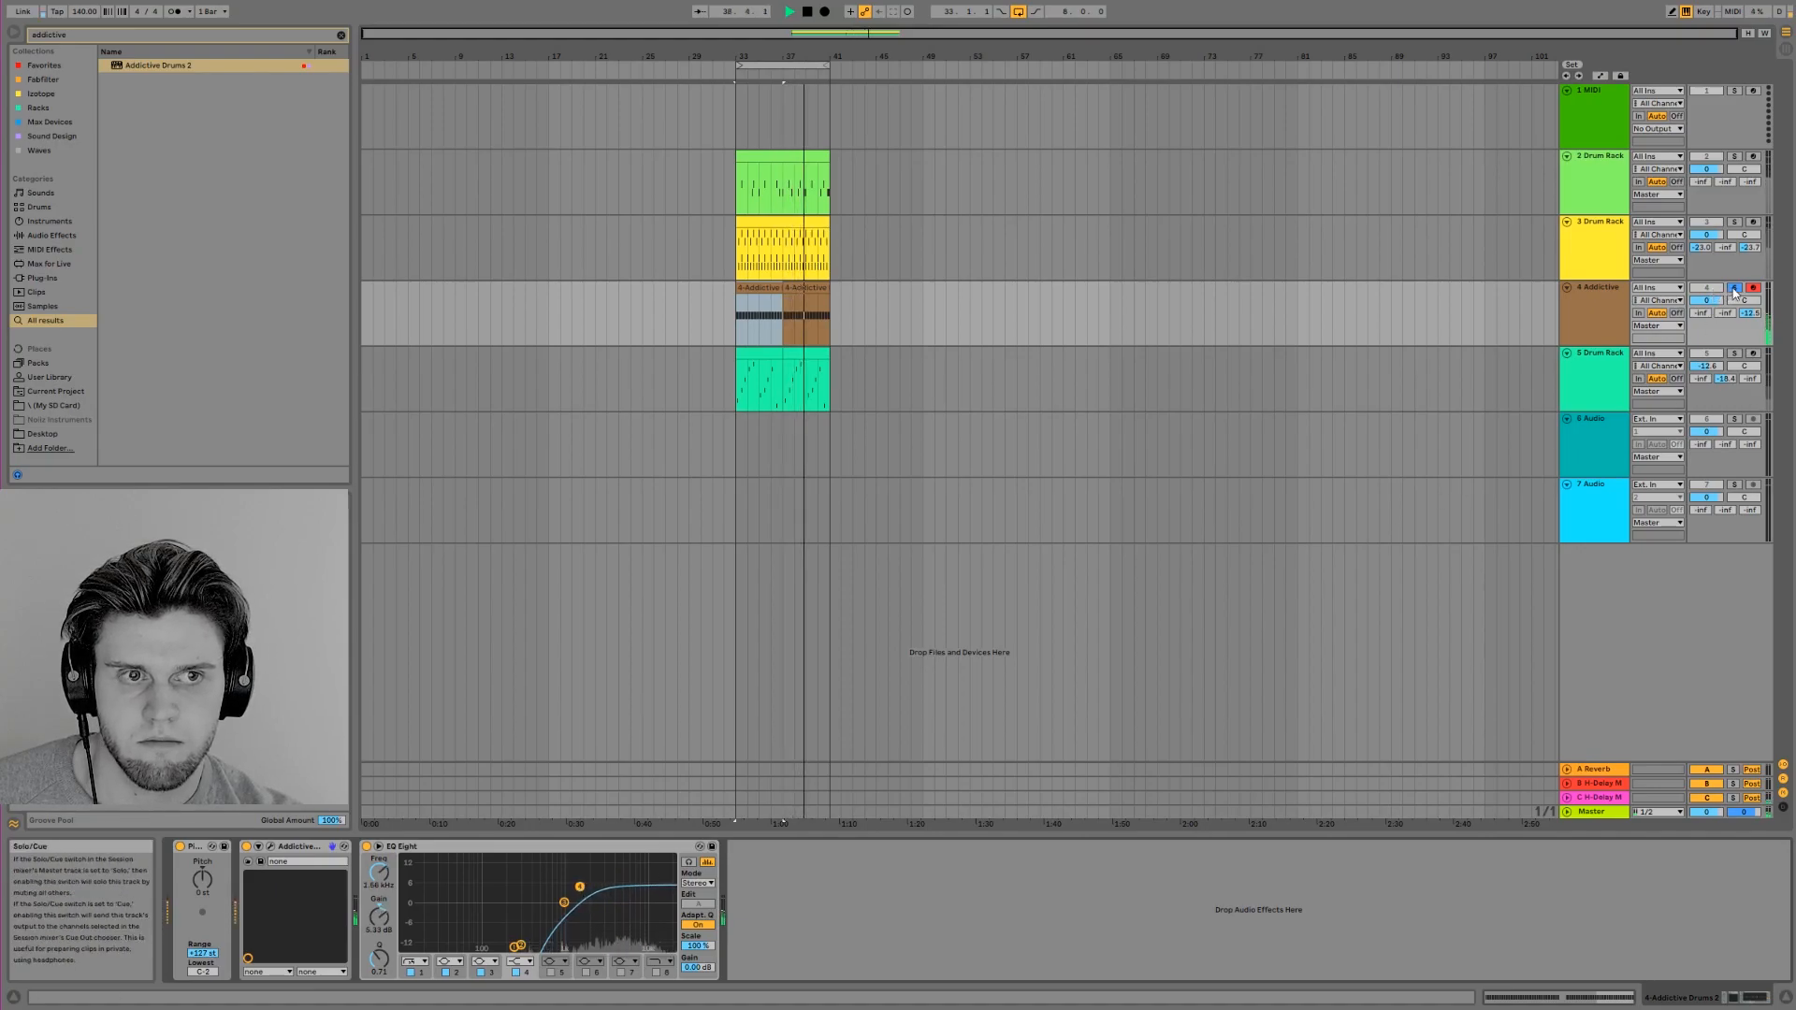
pyautogui.click(1733, 289)
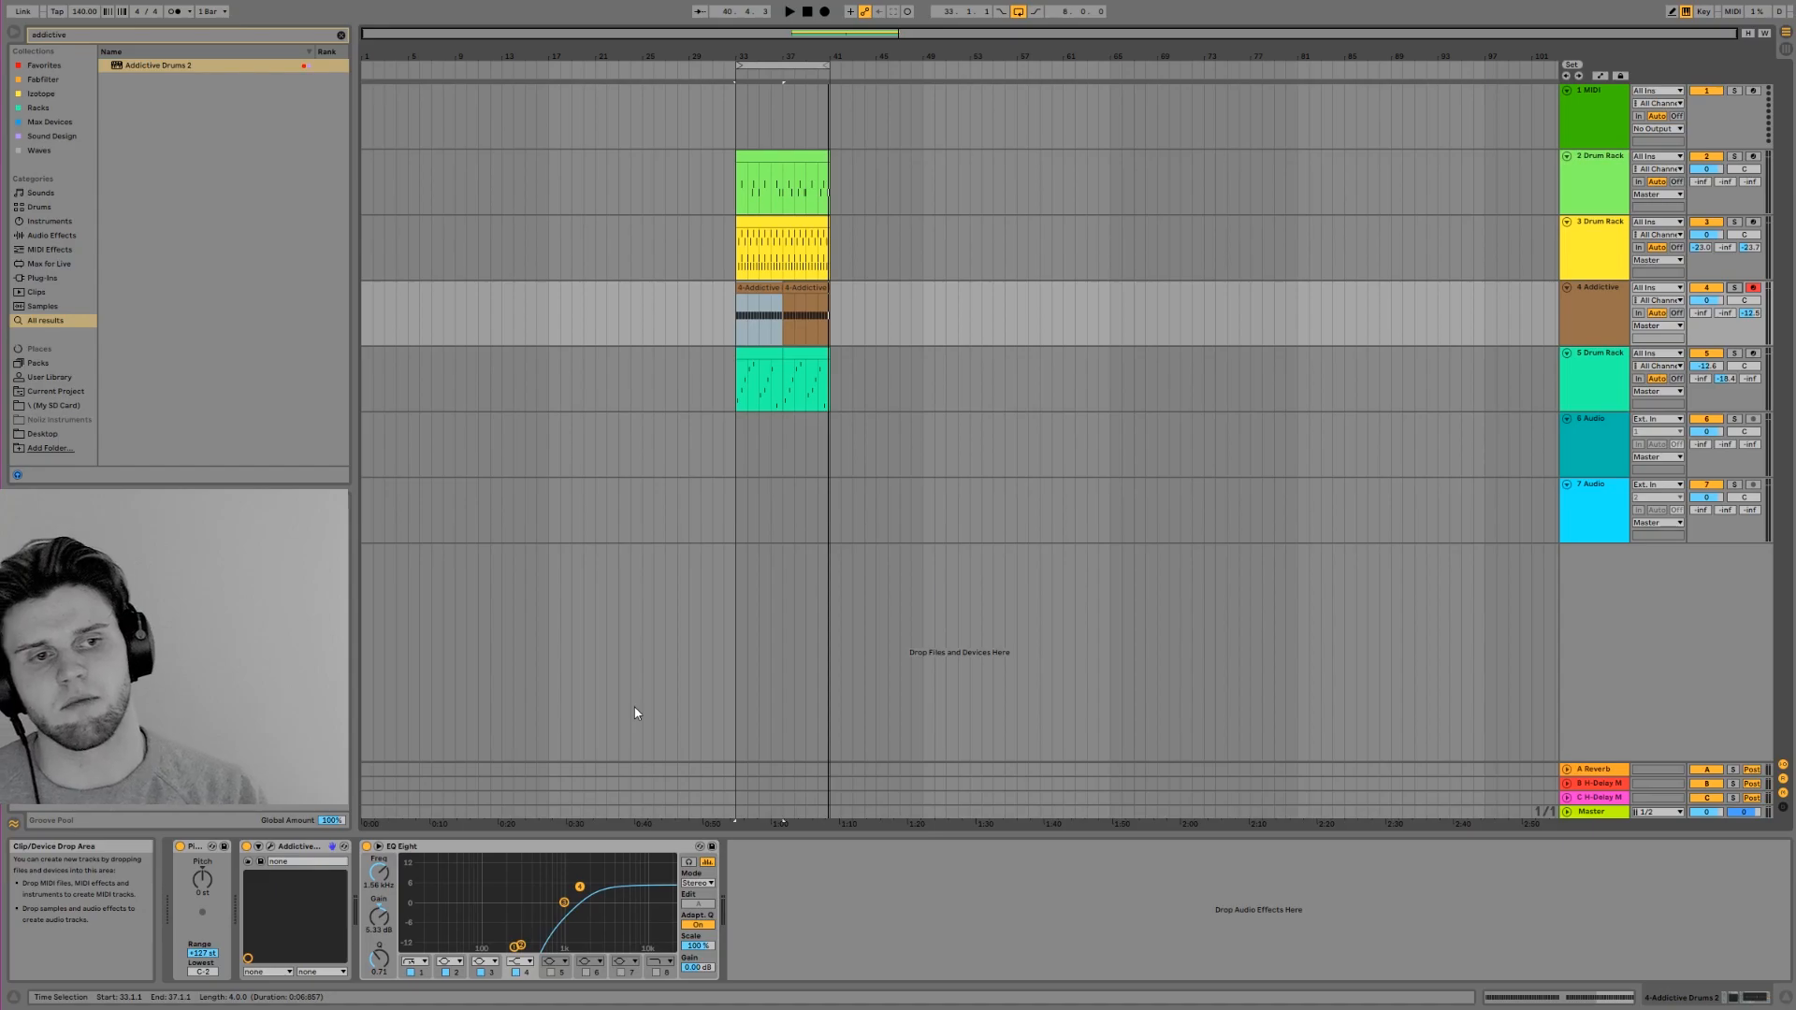
# Feed track 4 to Reverb return A during playback and compare it soloed and in the full beat
pyautogui.press('space')
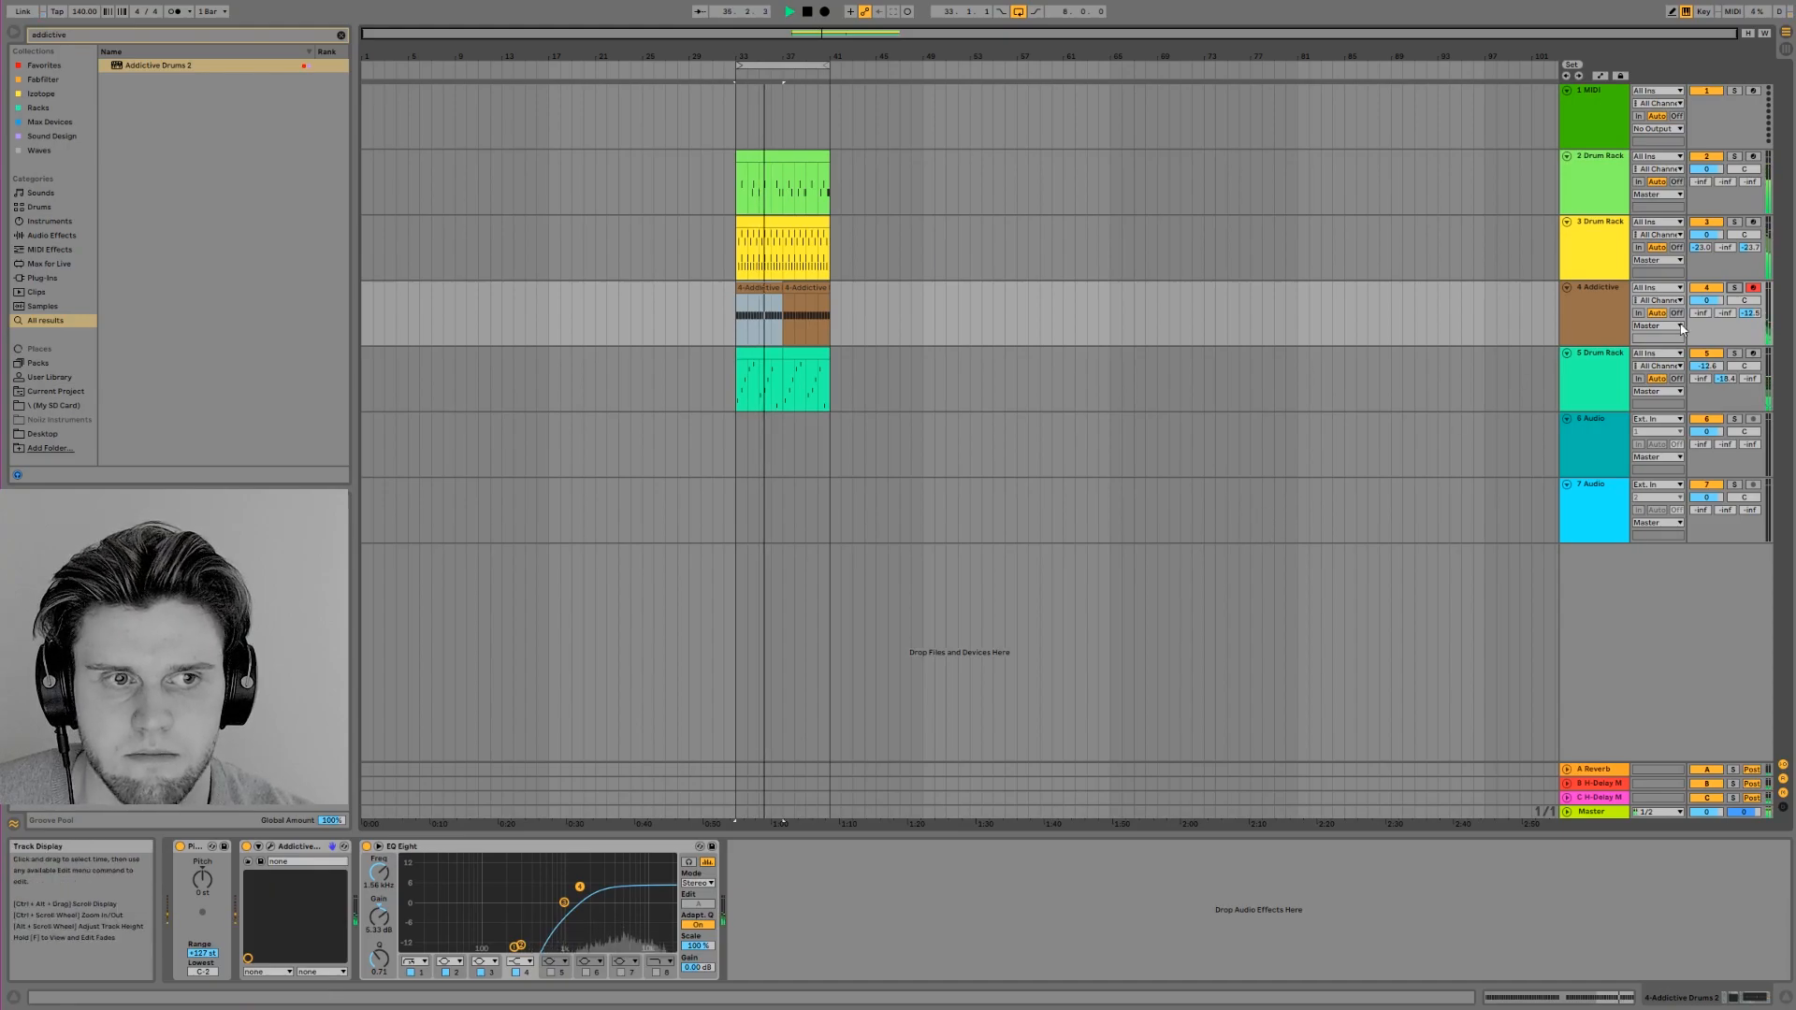
pyautogui.moveTo(1725, 312); pyautogui.dragTo(1706, 299)
pyautogui.click(1733, 287)
pyautogui.click(1733, 287)
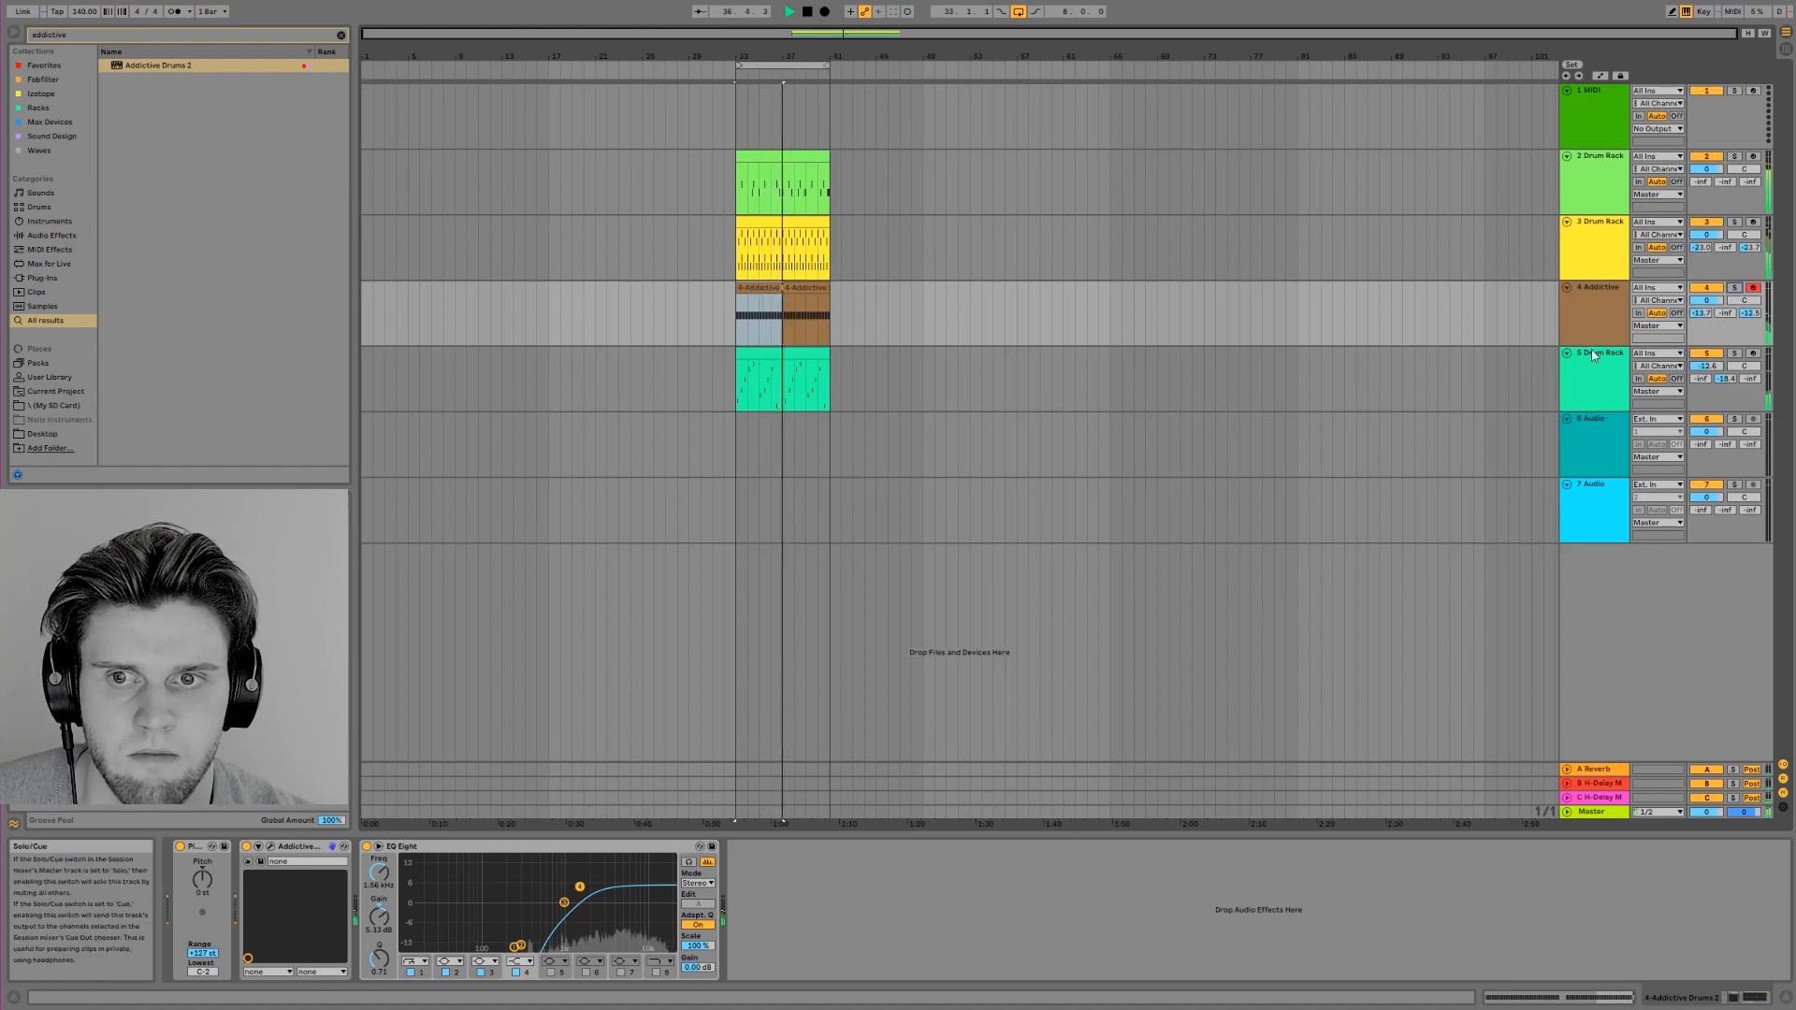
# Clear the browser search, stop playback and display the Kick 9 pad's Simpler from track 2's Drum Rack
pyautogui.click(341, 33)
pyautogui.press('space')
pyautogui.click(769, 201)
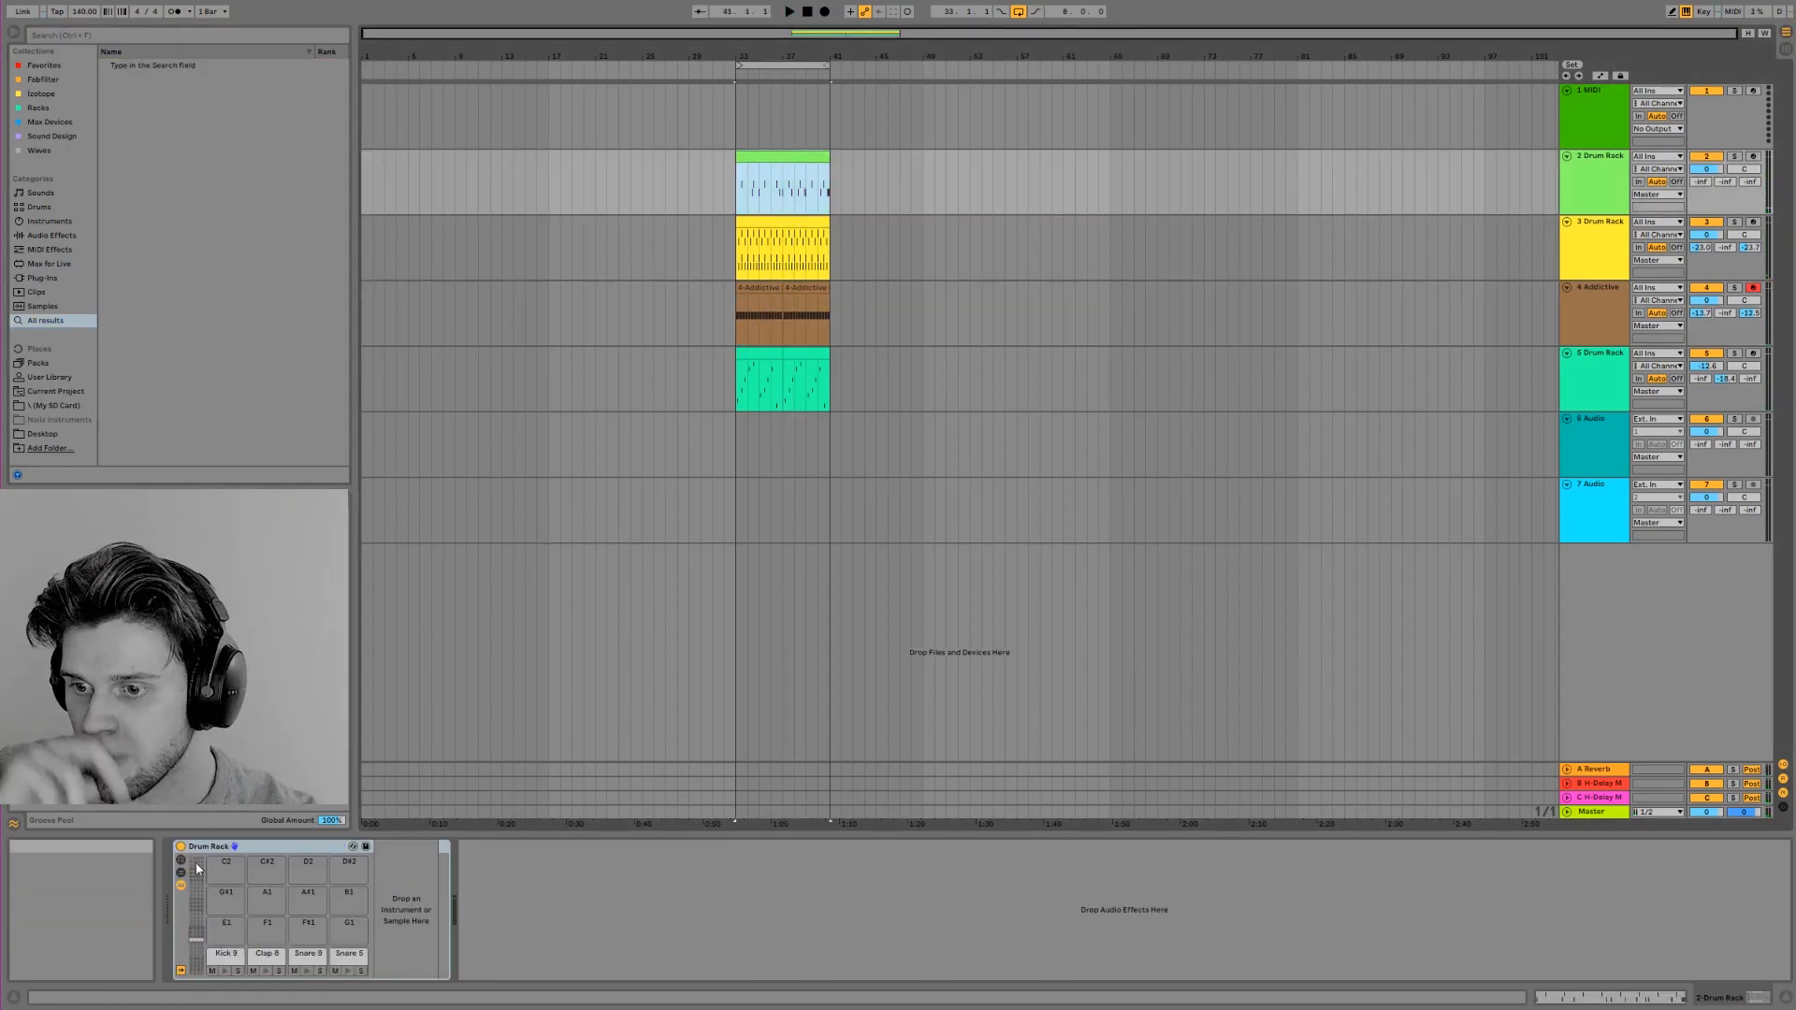
pyautogui.click(225, 964)
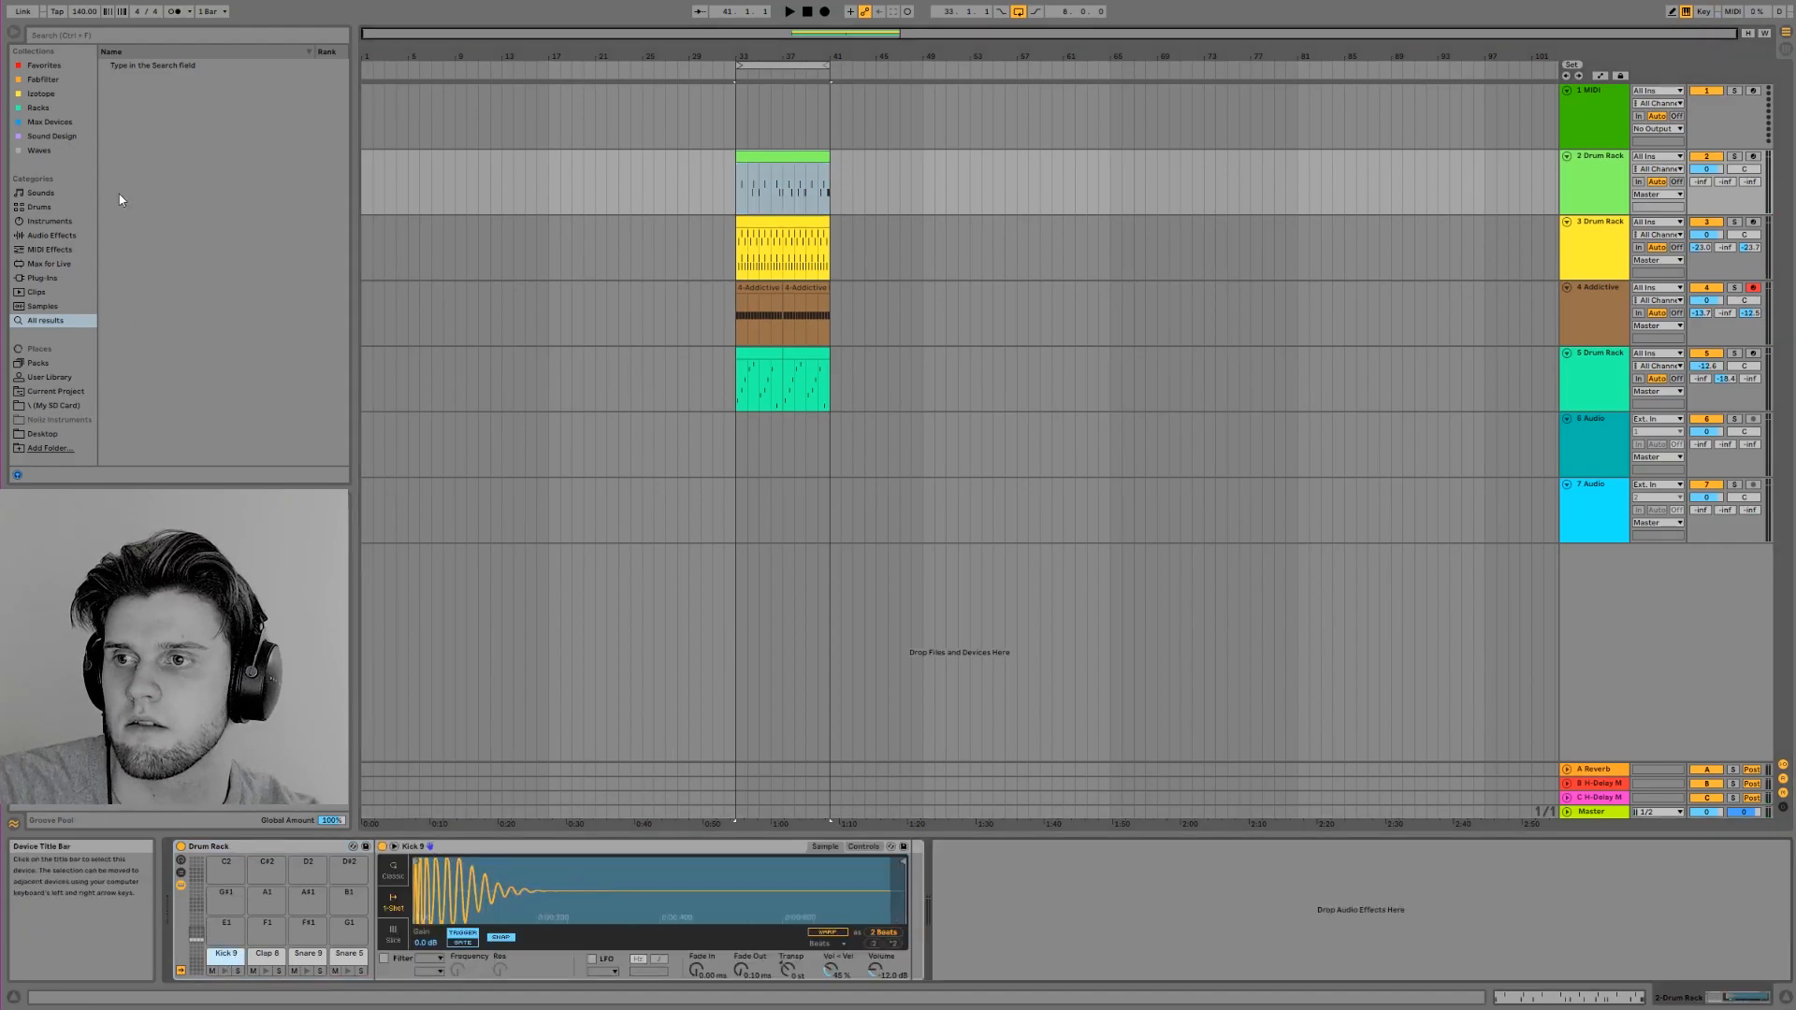
# Group the Kick 9 Simpler into an Instrument Rack and show the rack's chain list
pyautogui.click(35, 137)
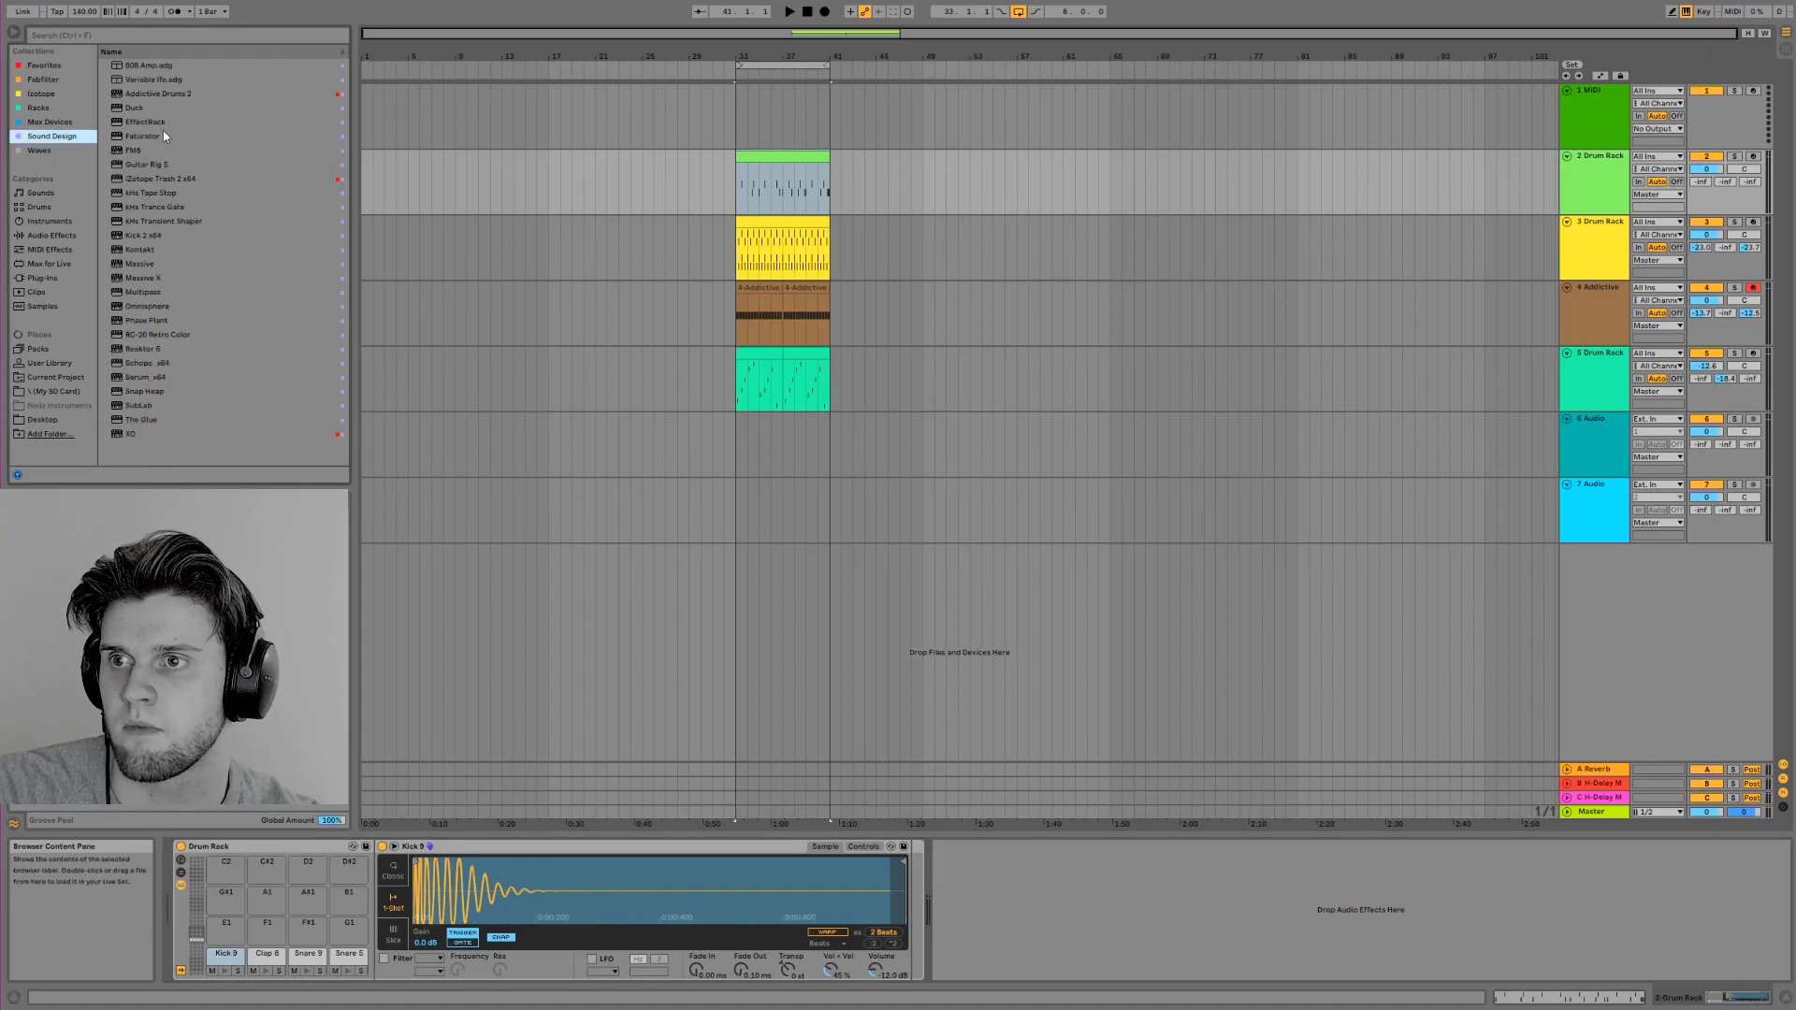
pyautogui.moveTo(148, 95); pyautogui.dragTo(536, 978)
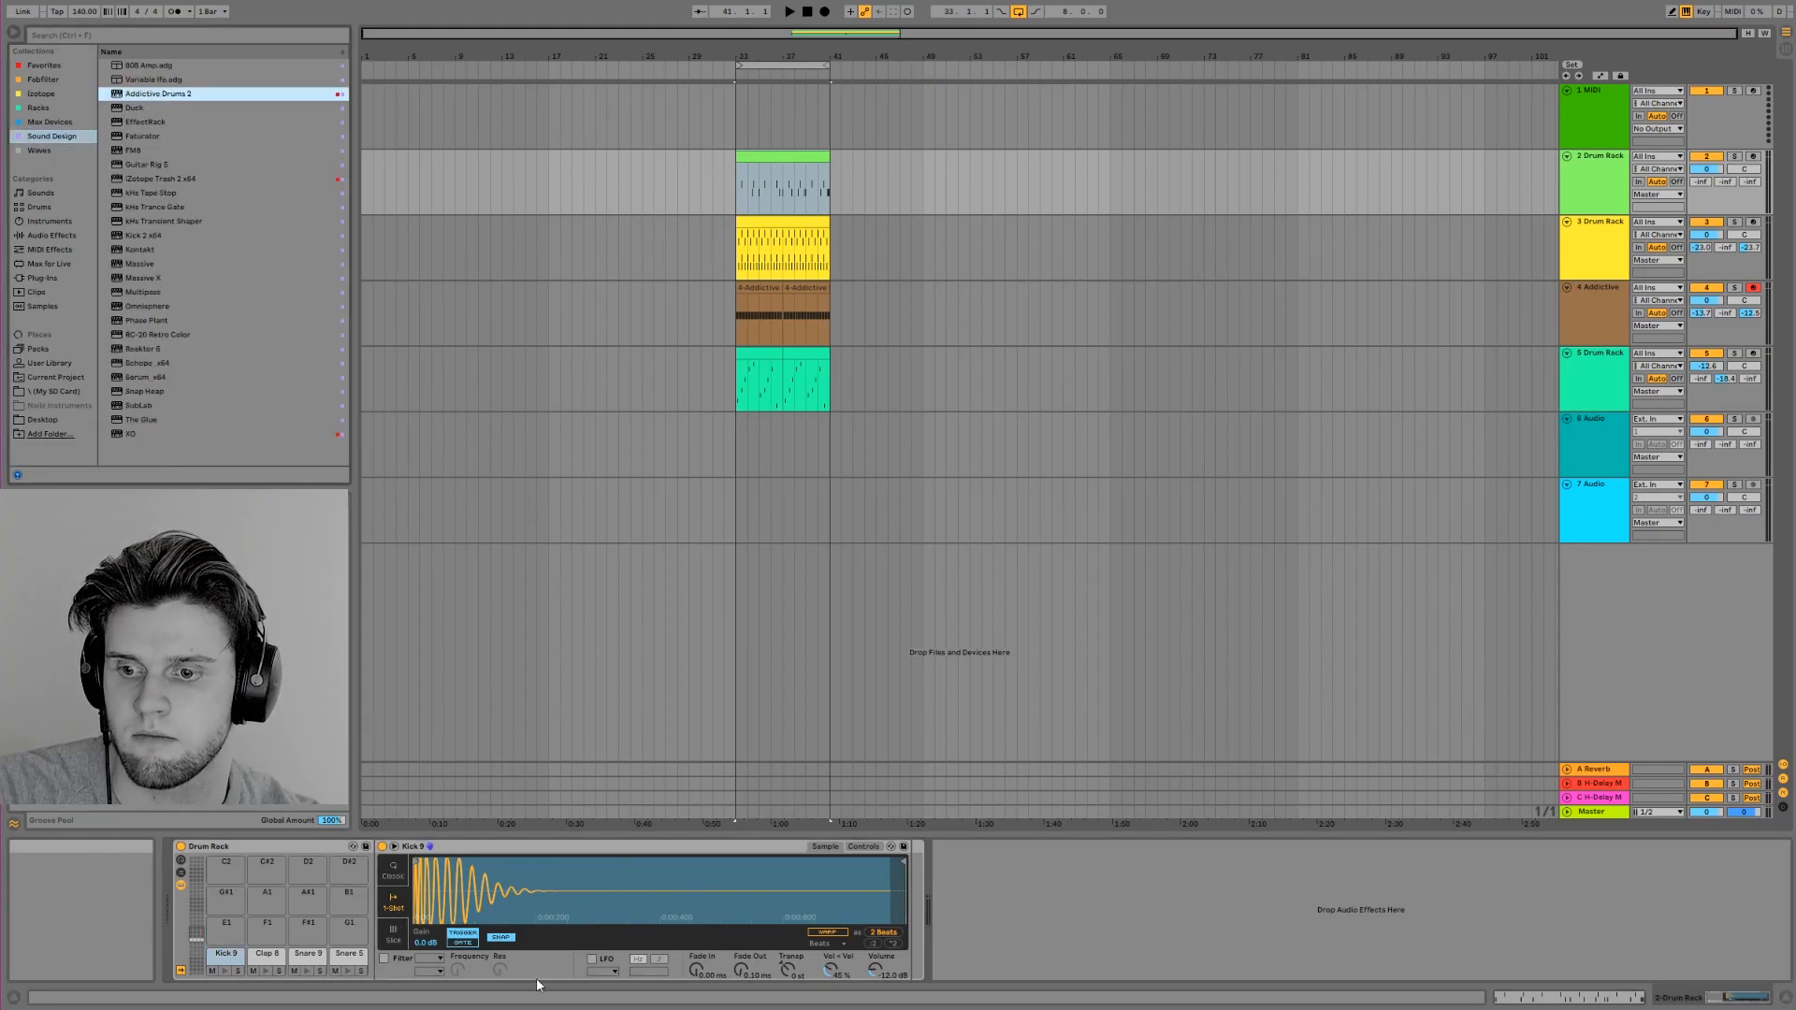
pyautogui.click(470, 855)
pyautogui.hotkey('ctrl', 'g')
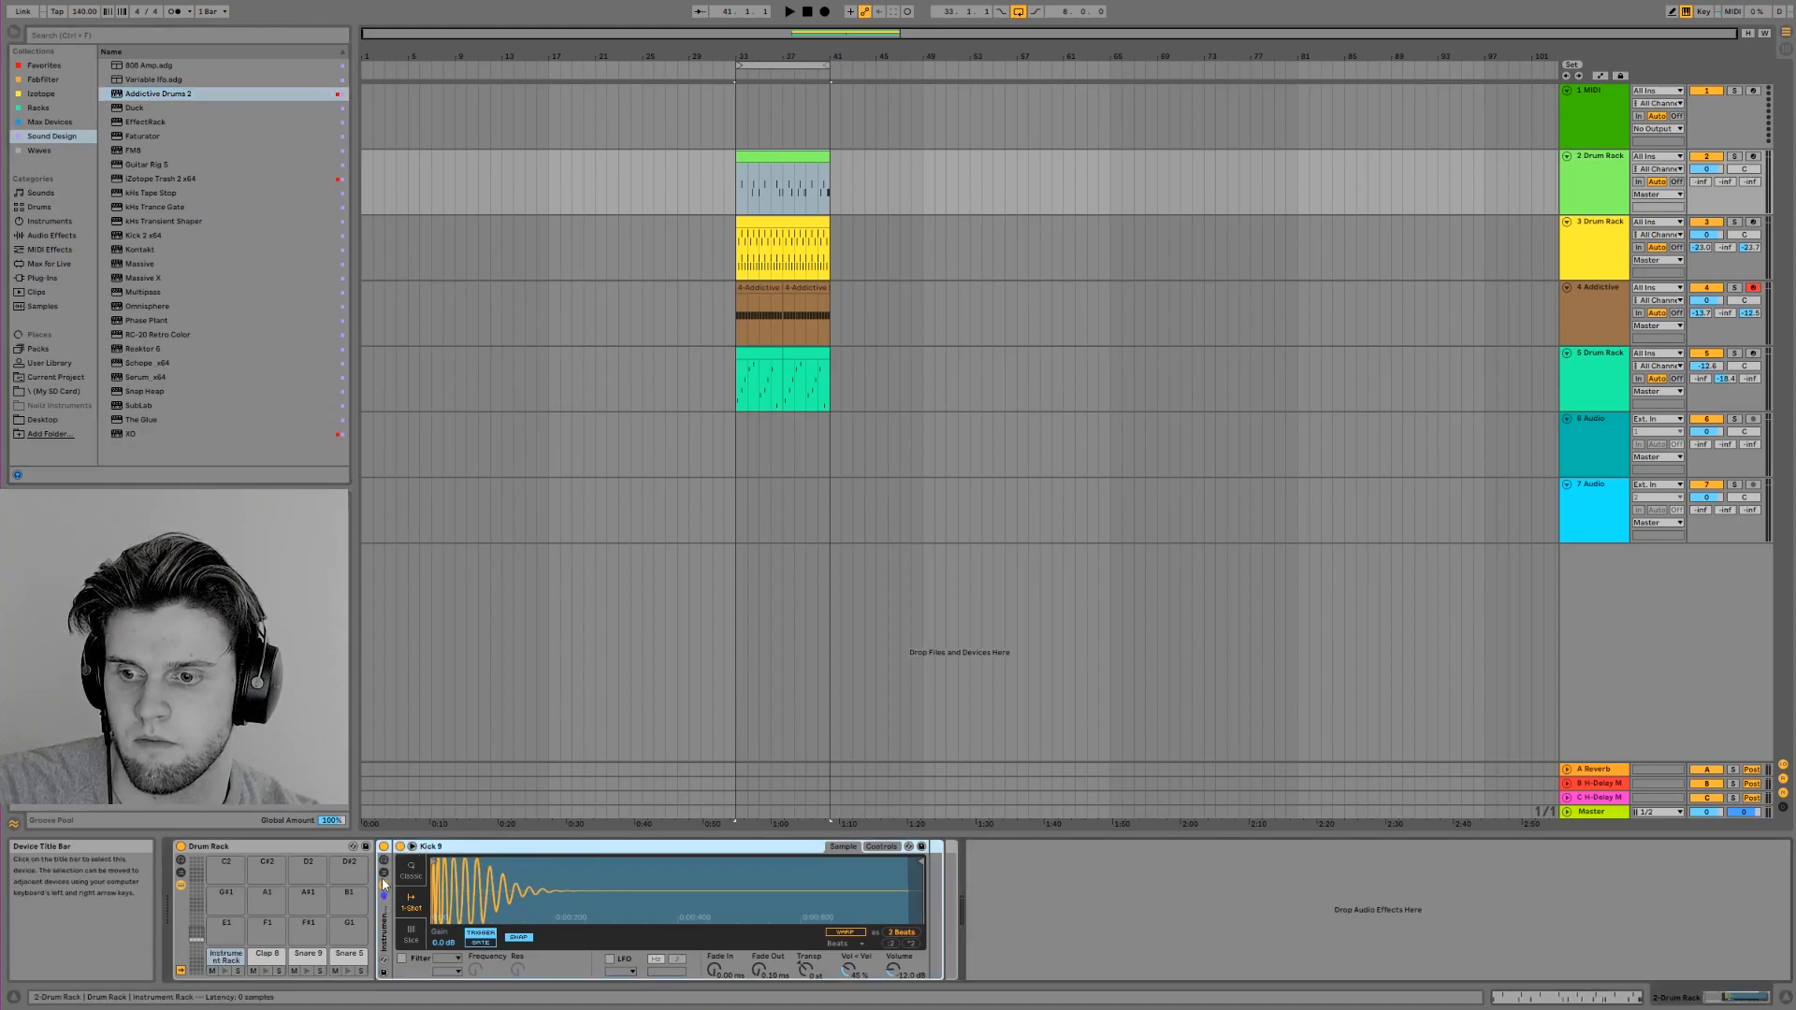
pyautogui.click(383, 873)
# Add Addictive Drums 2 as a second chain beside Kick 9 and audition the kick in its kit view
pyautogui.click(143, 96)
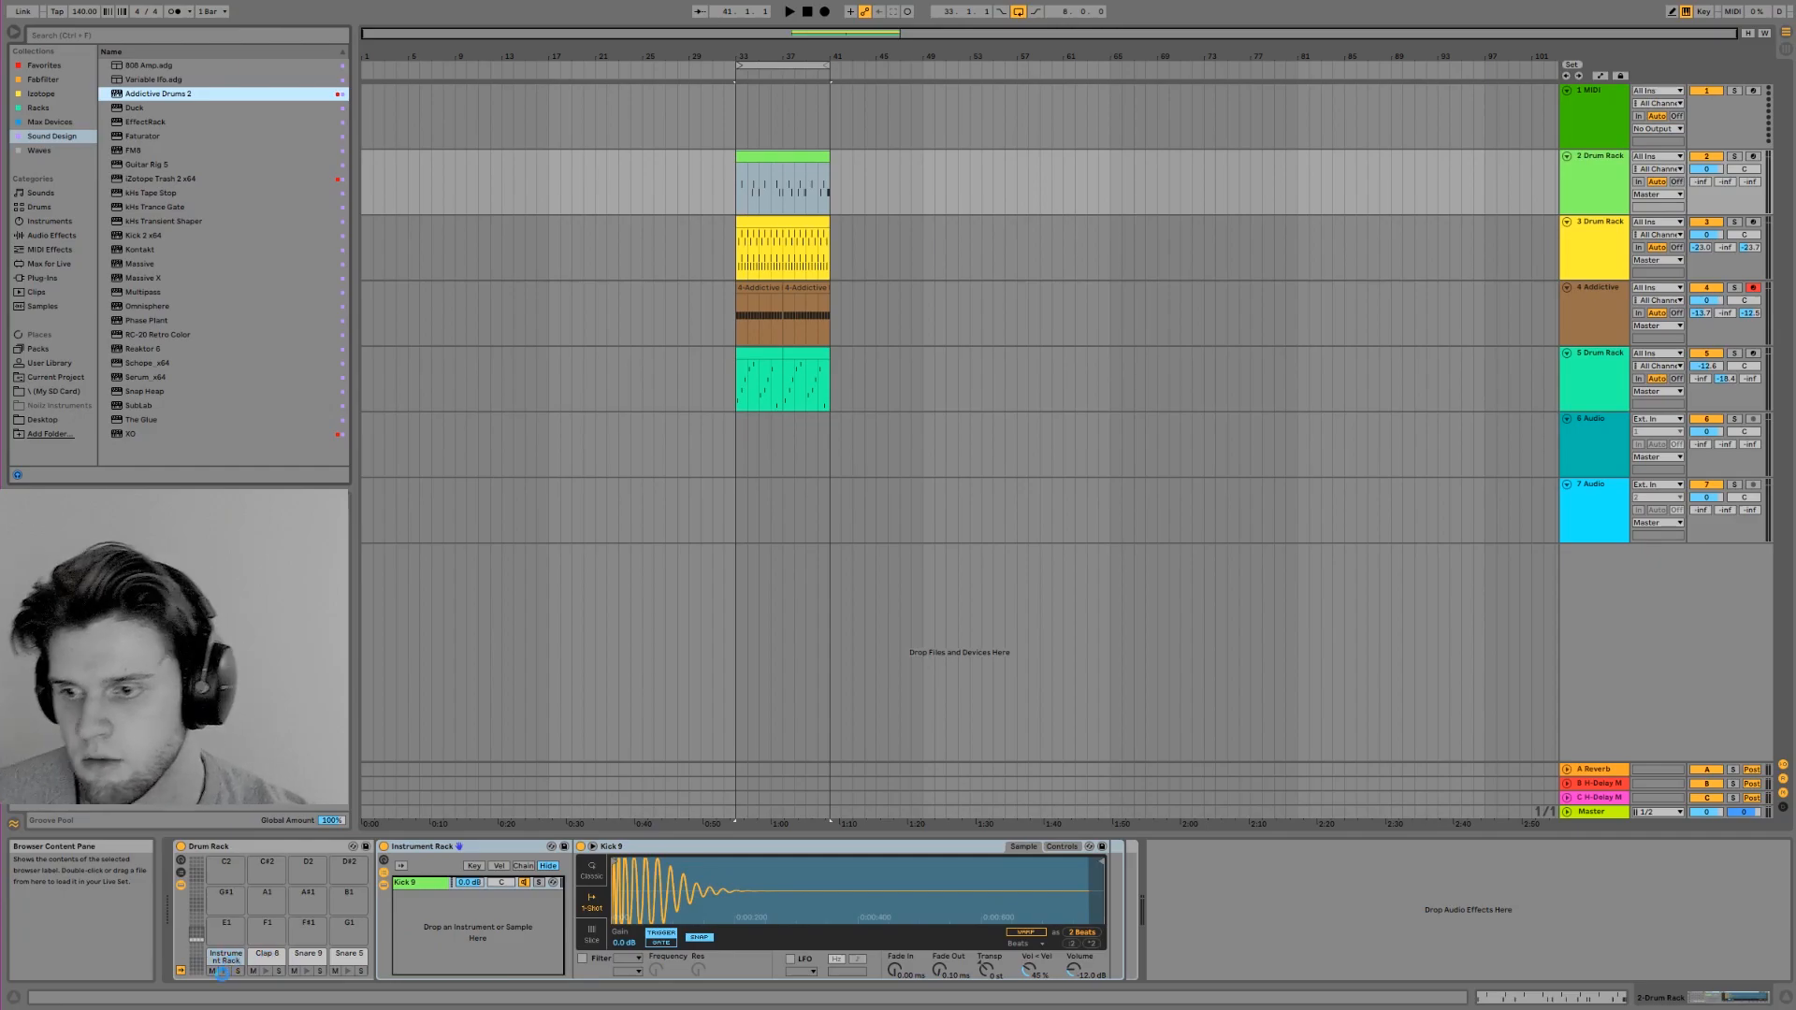
pyautogui.moveTo(155, 93); pyautogui.dragTo(477, 935)
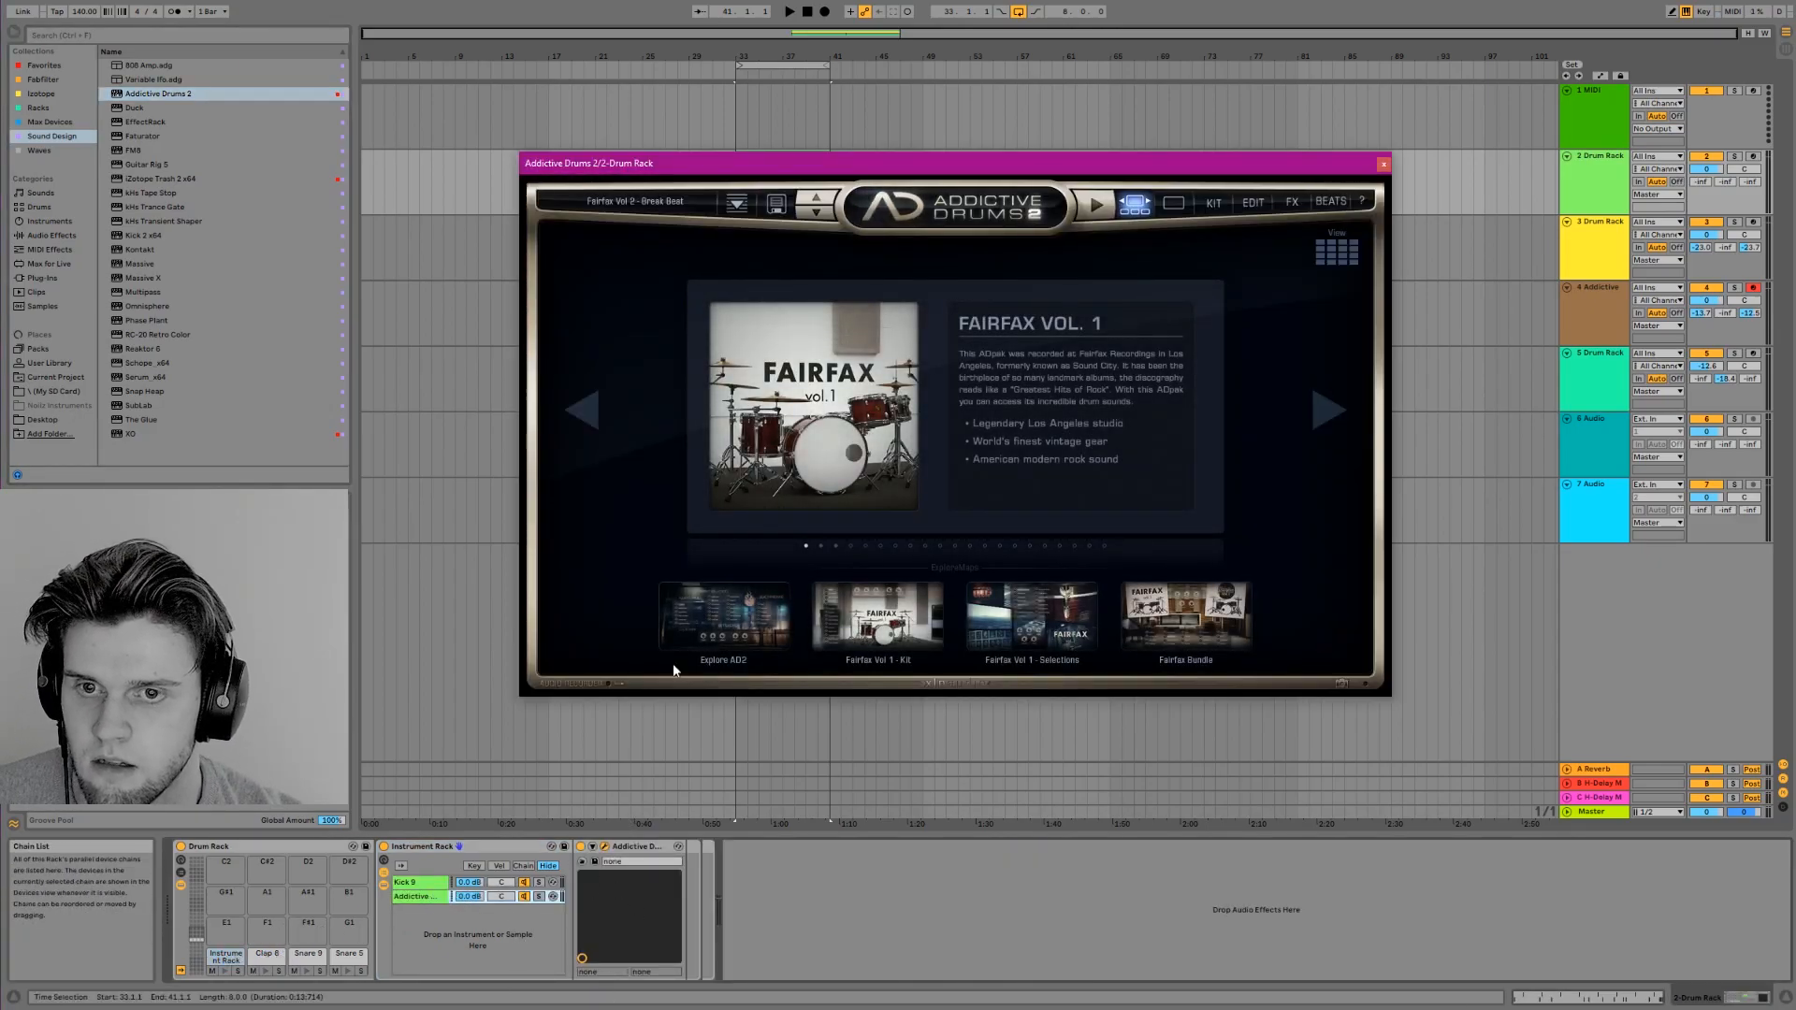
pyautogui.click(1213, 202)
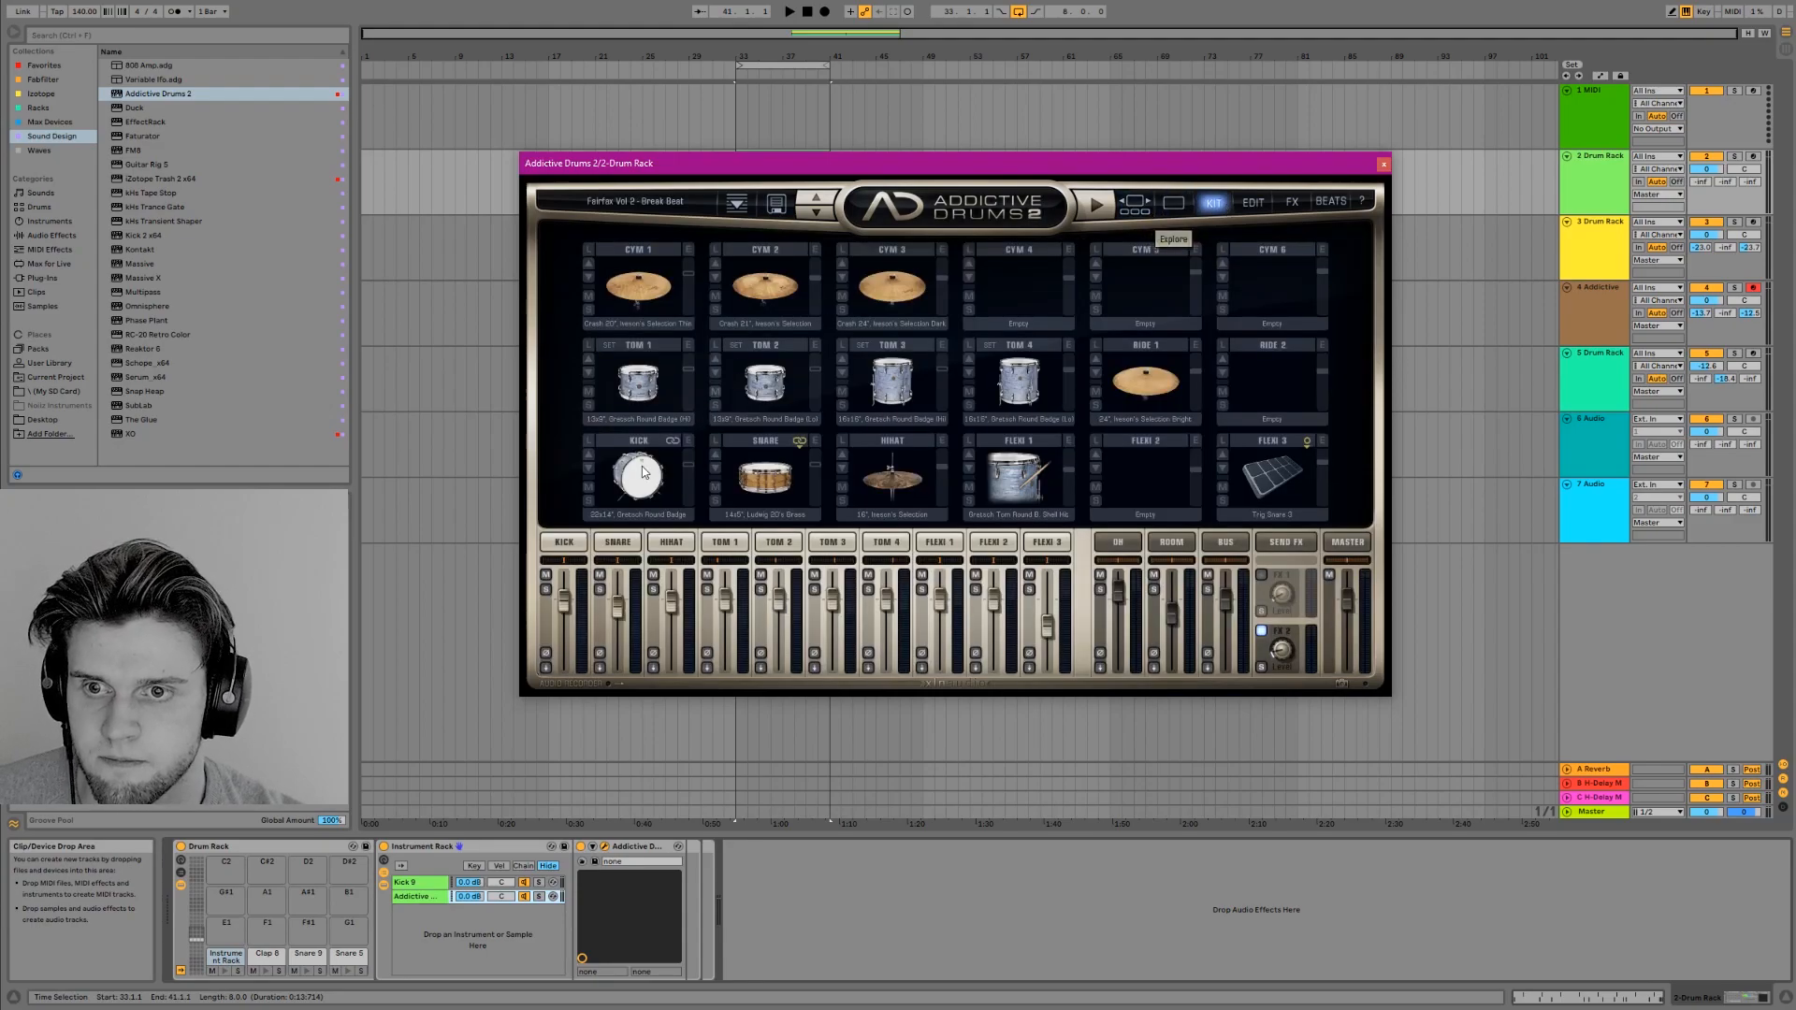
pyautogui.click(643, 473)
pyautogui.click(640, 478)
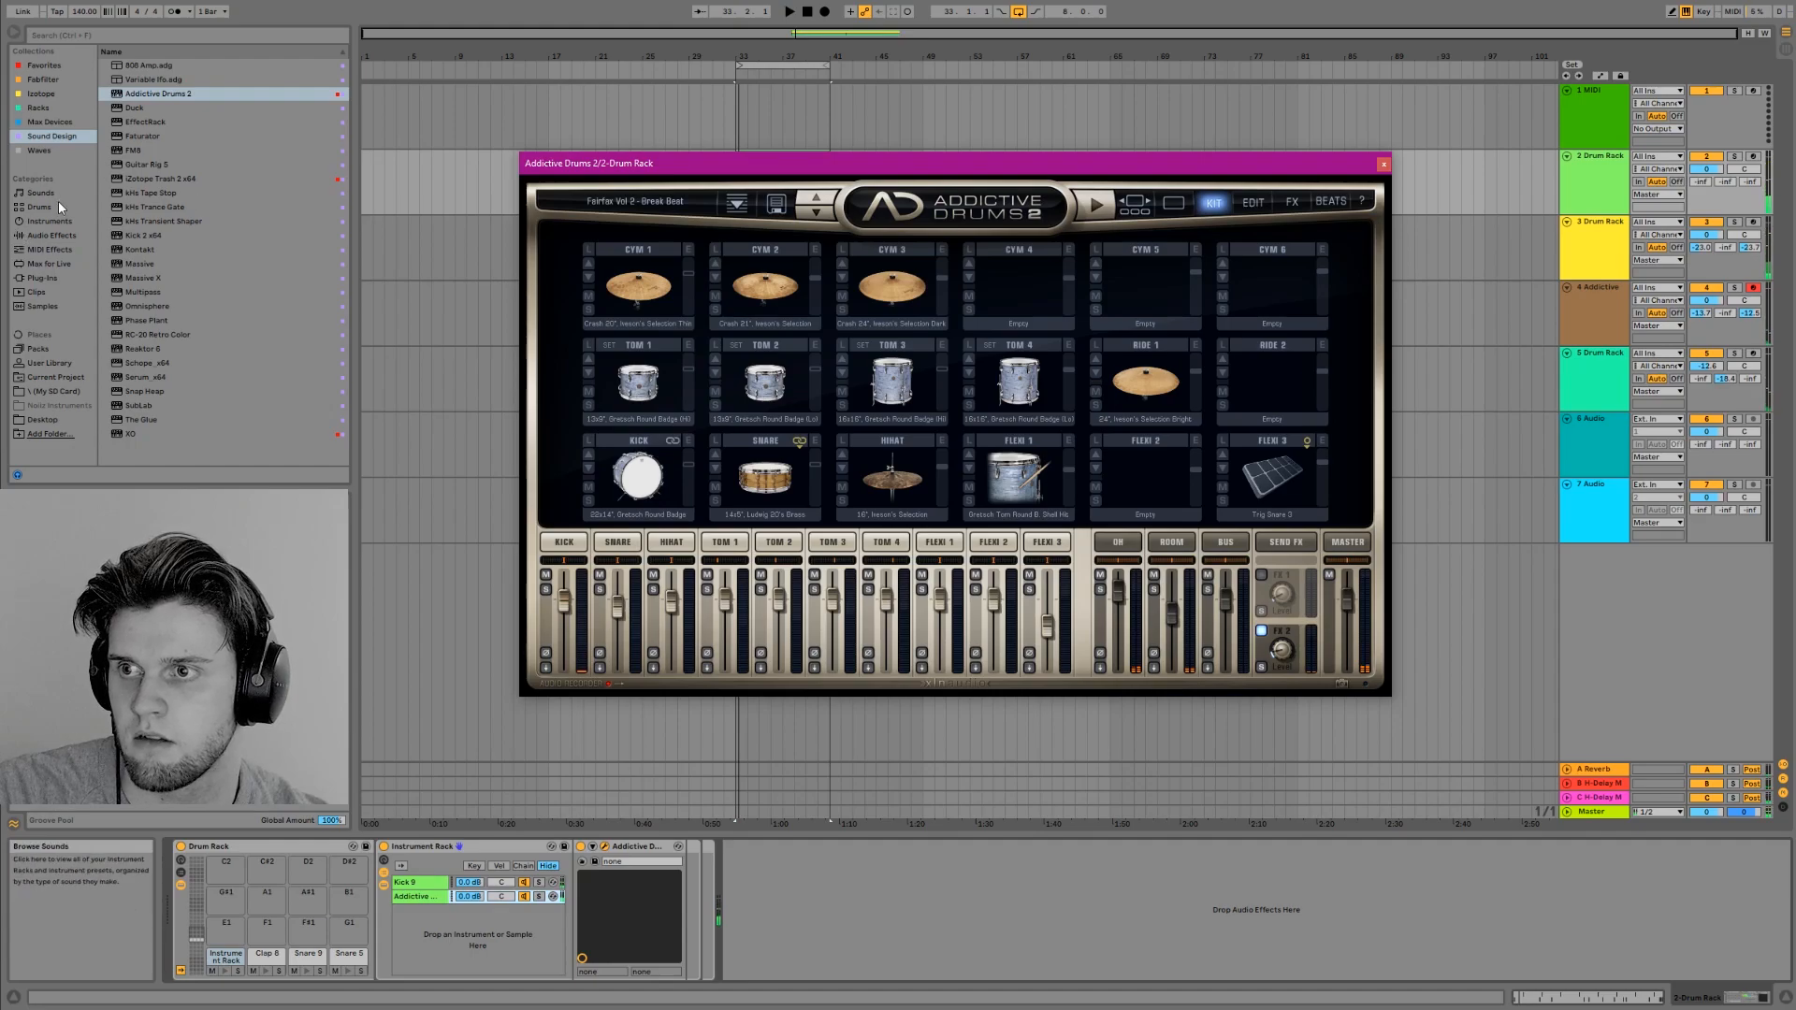
# Insert the Pitch MIDI effect before Addictive Drums 2 in its rack chain, set it to -24 st and audition the kick
pyautogui.click(52, 235)
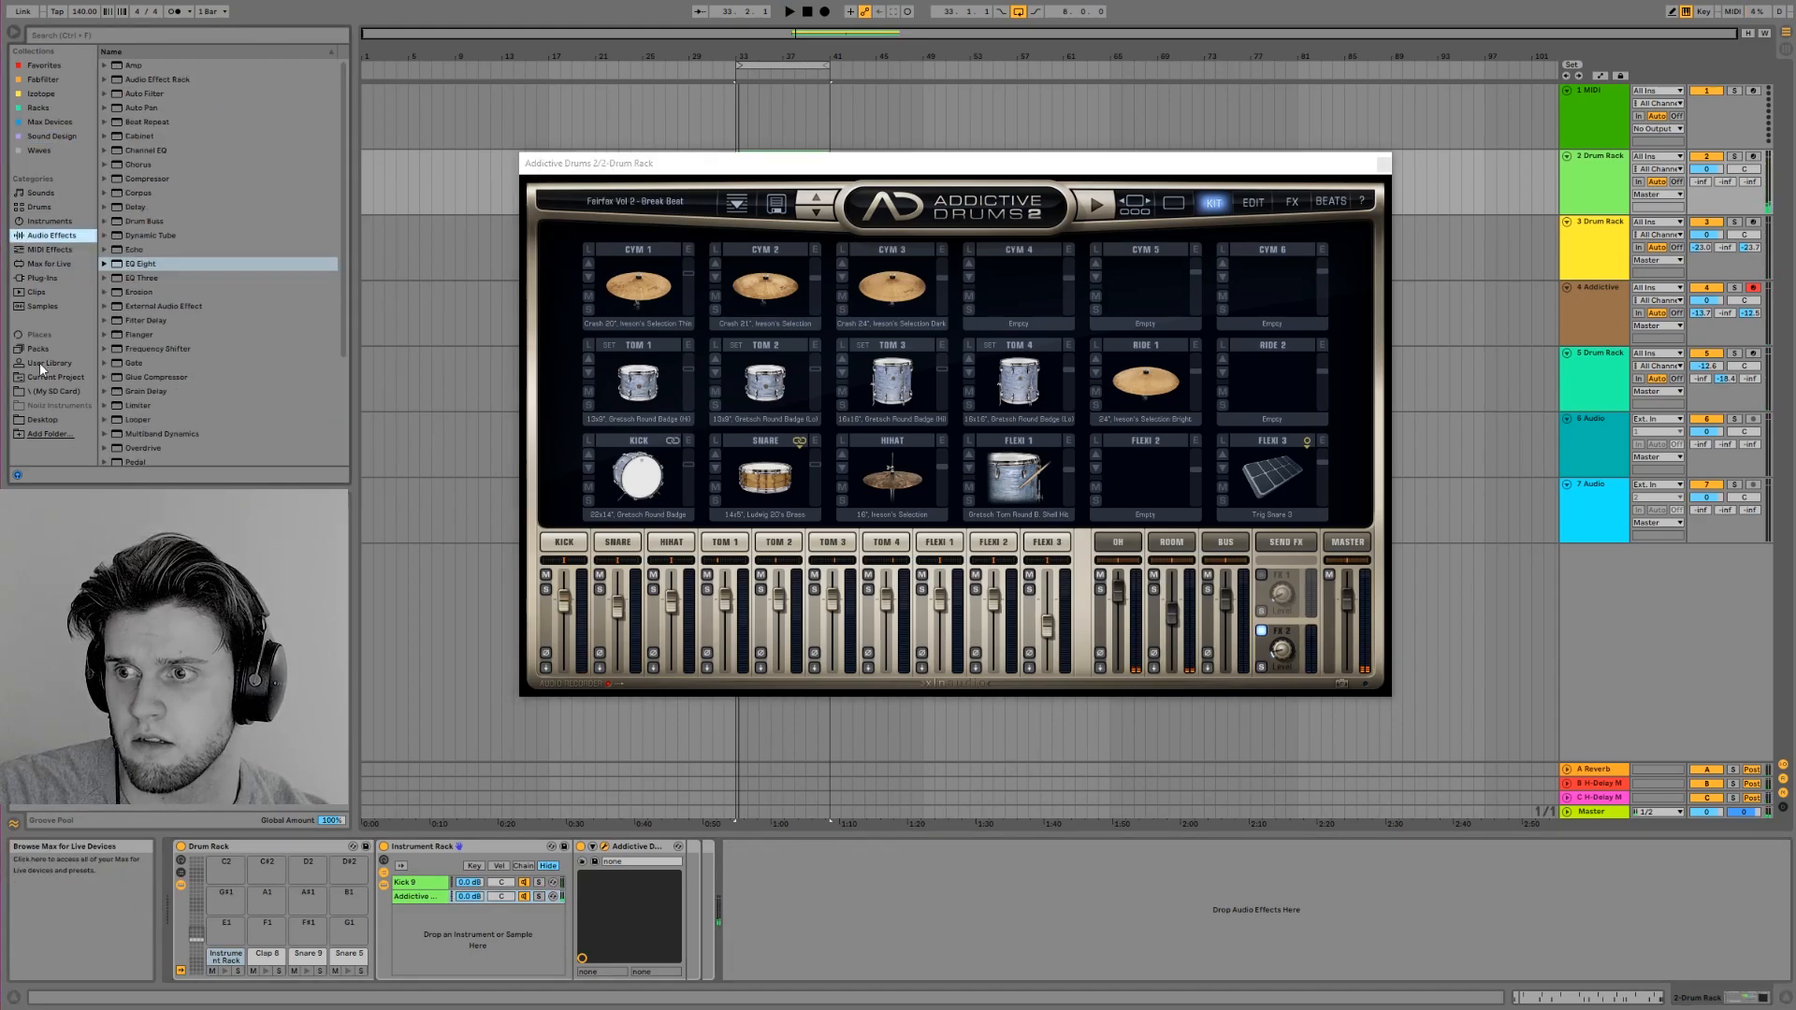
pyautogui.click(57, 251)
pyautogui.moveTo(131, 123); pyautogui.dragTo(136, 127)
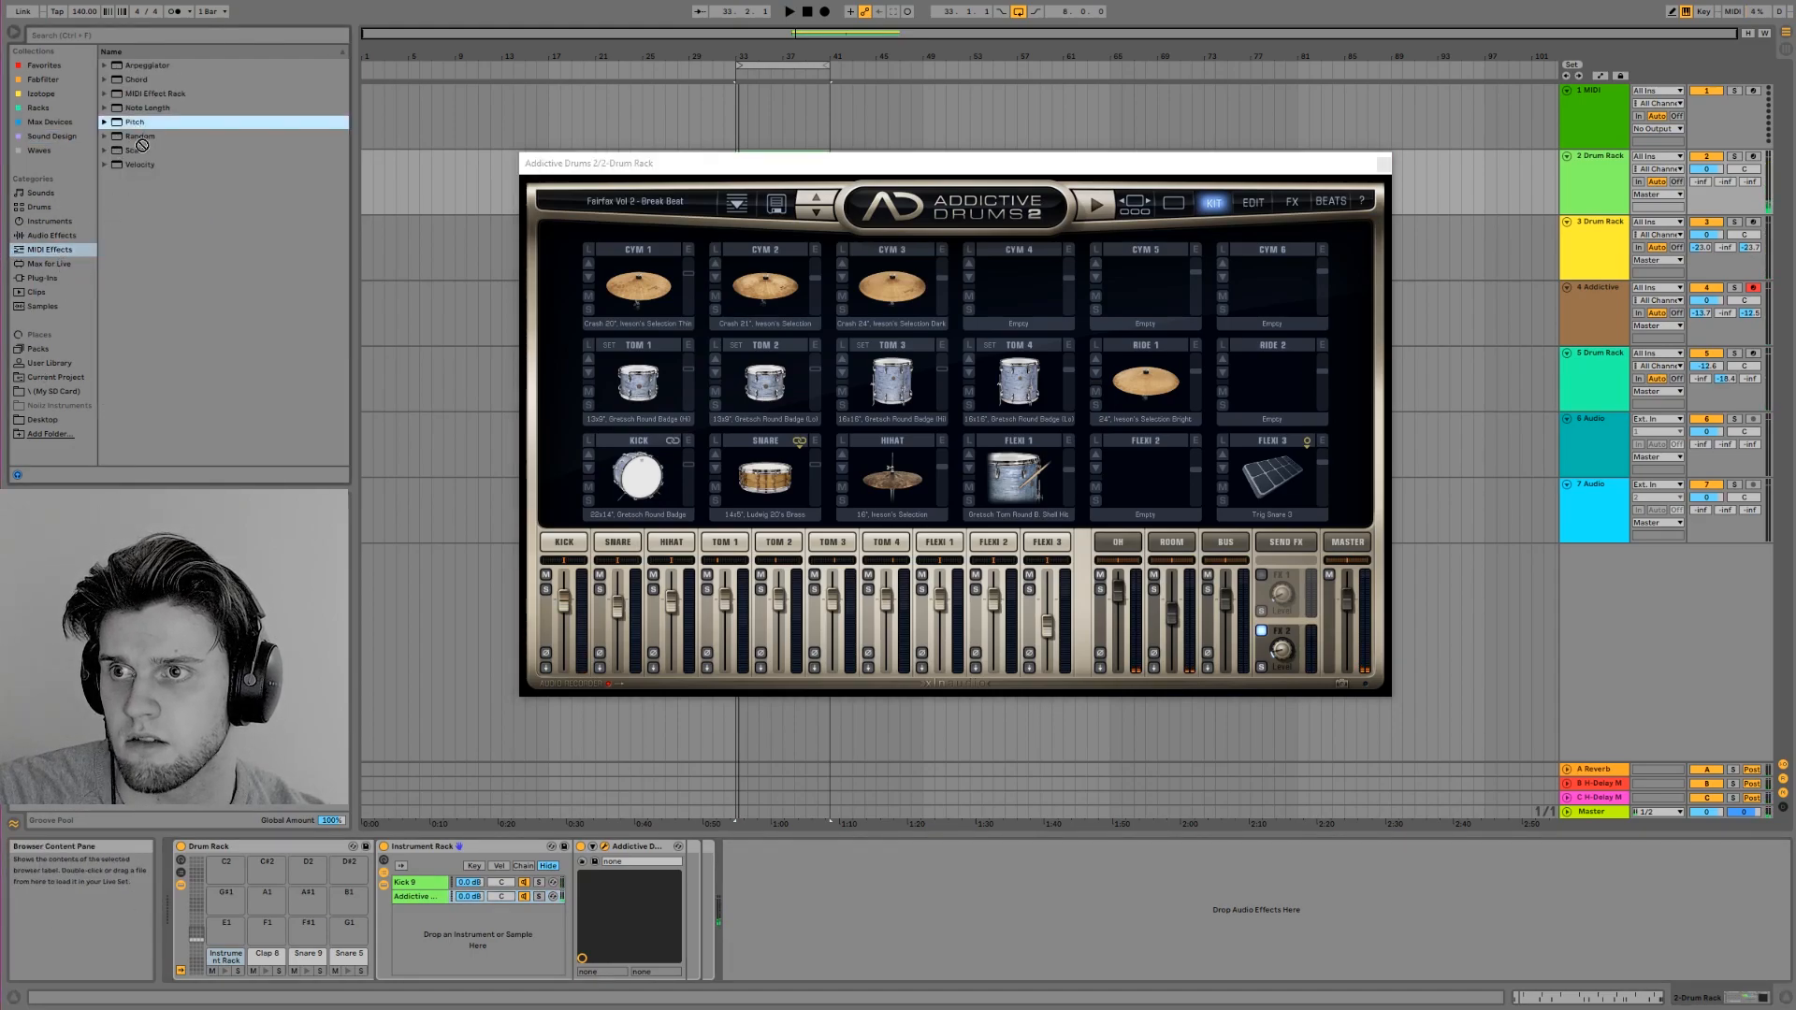
pyautogui.moveTo(520, 906); pyautogui.dragTo(604, 883)
pyautogui.press('space')
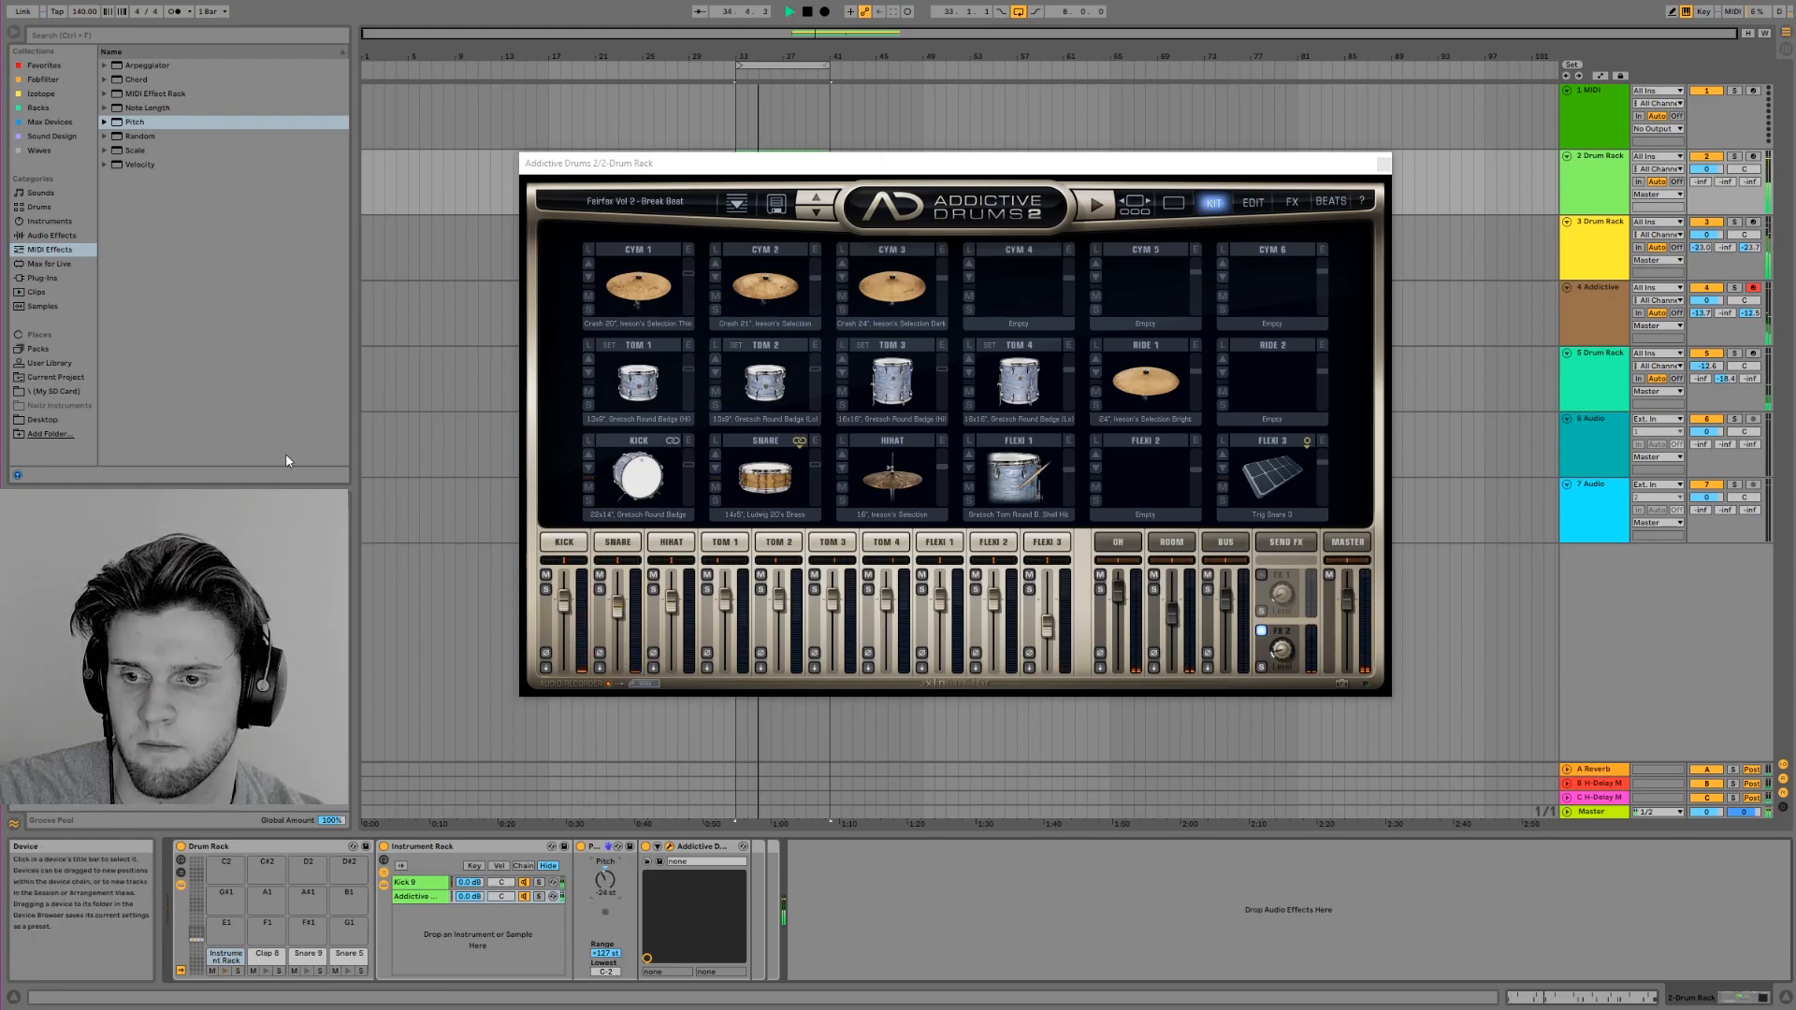
# Add EQ Eight after Addictive Drums 2 and raise its low-cut filter to about 95 Hz
pyautogui.click(54, 235)
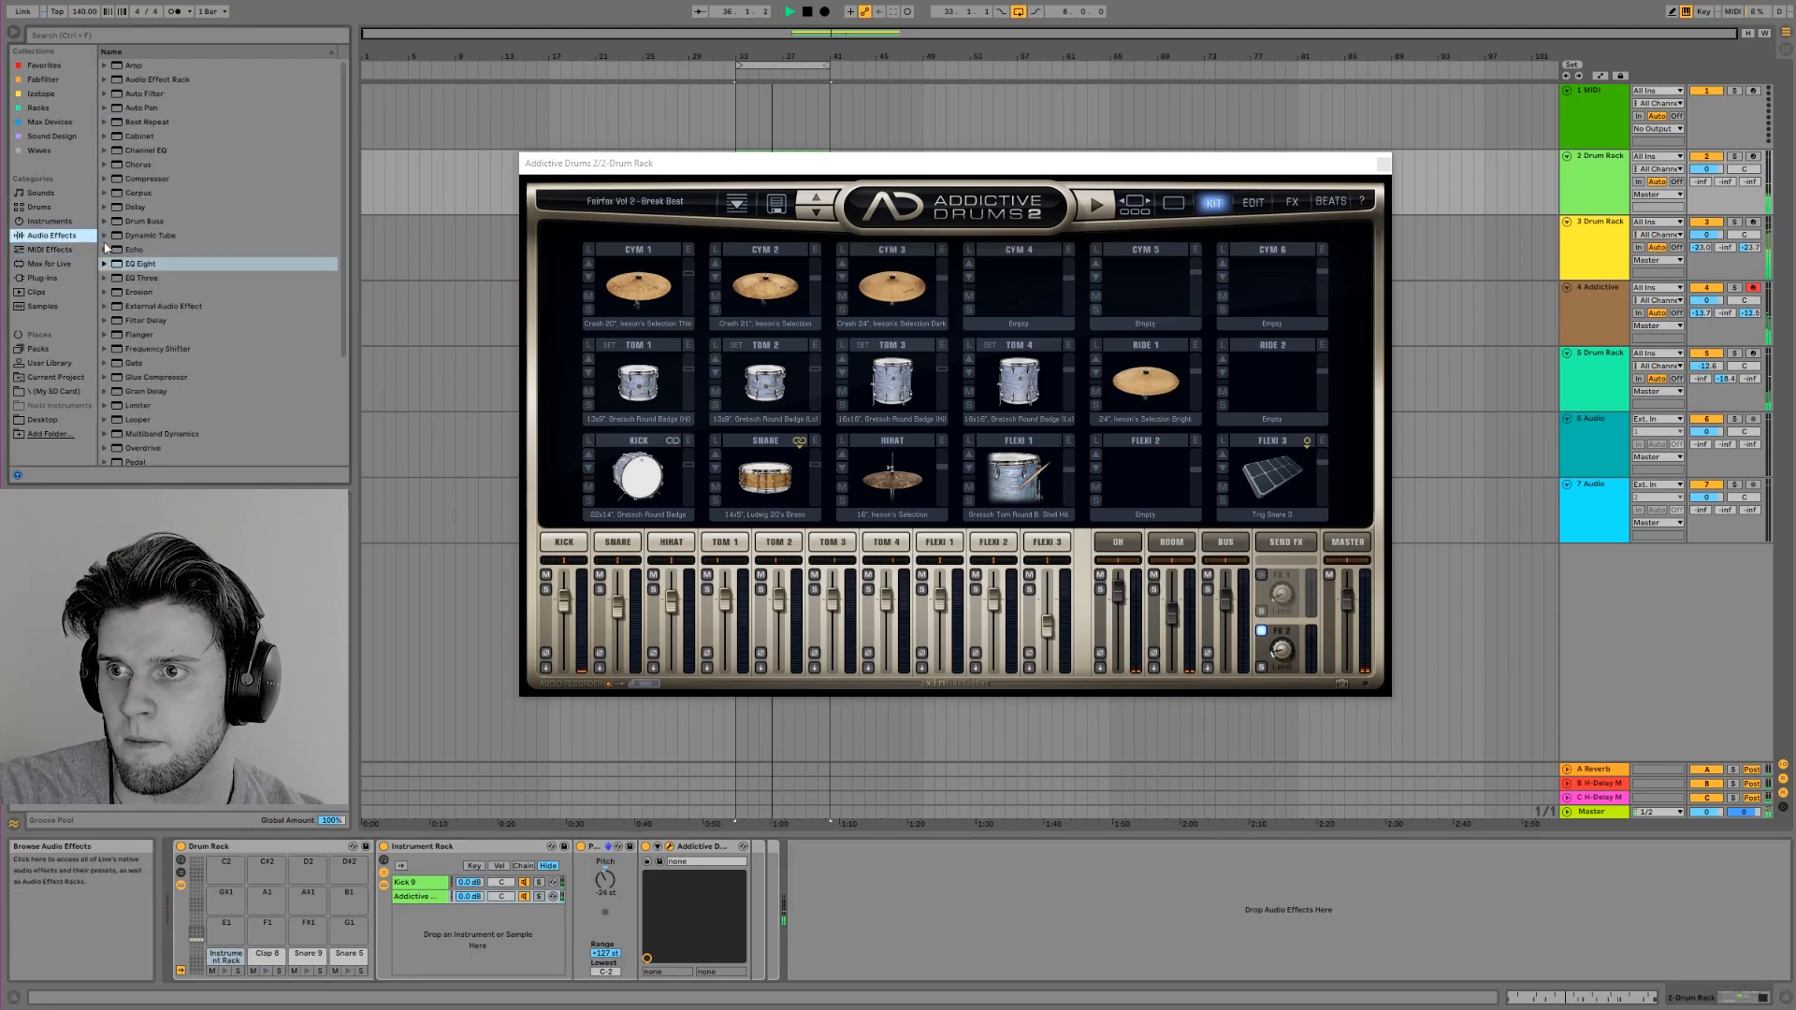
pyautogui.moveTo(145, 266)
pyautogui.mouseDown()
pyautogui.moveTo(710, 917)
pyautogui.moveTo(721, 905)
pyautogui.mouseUp()
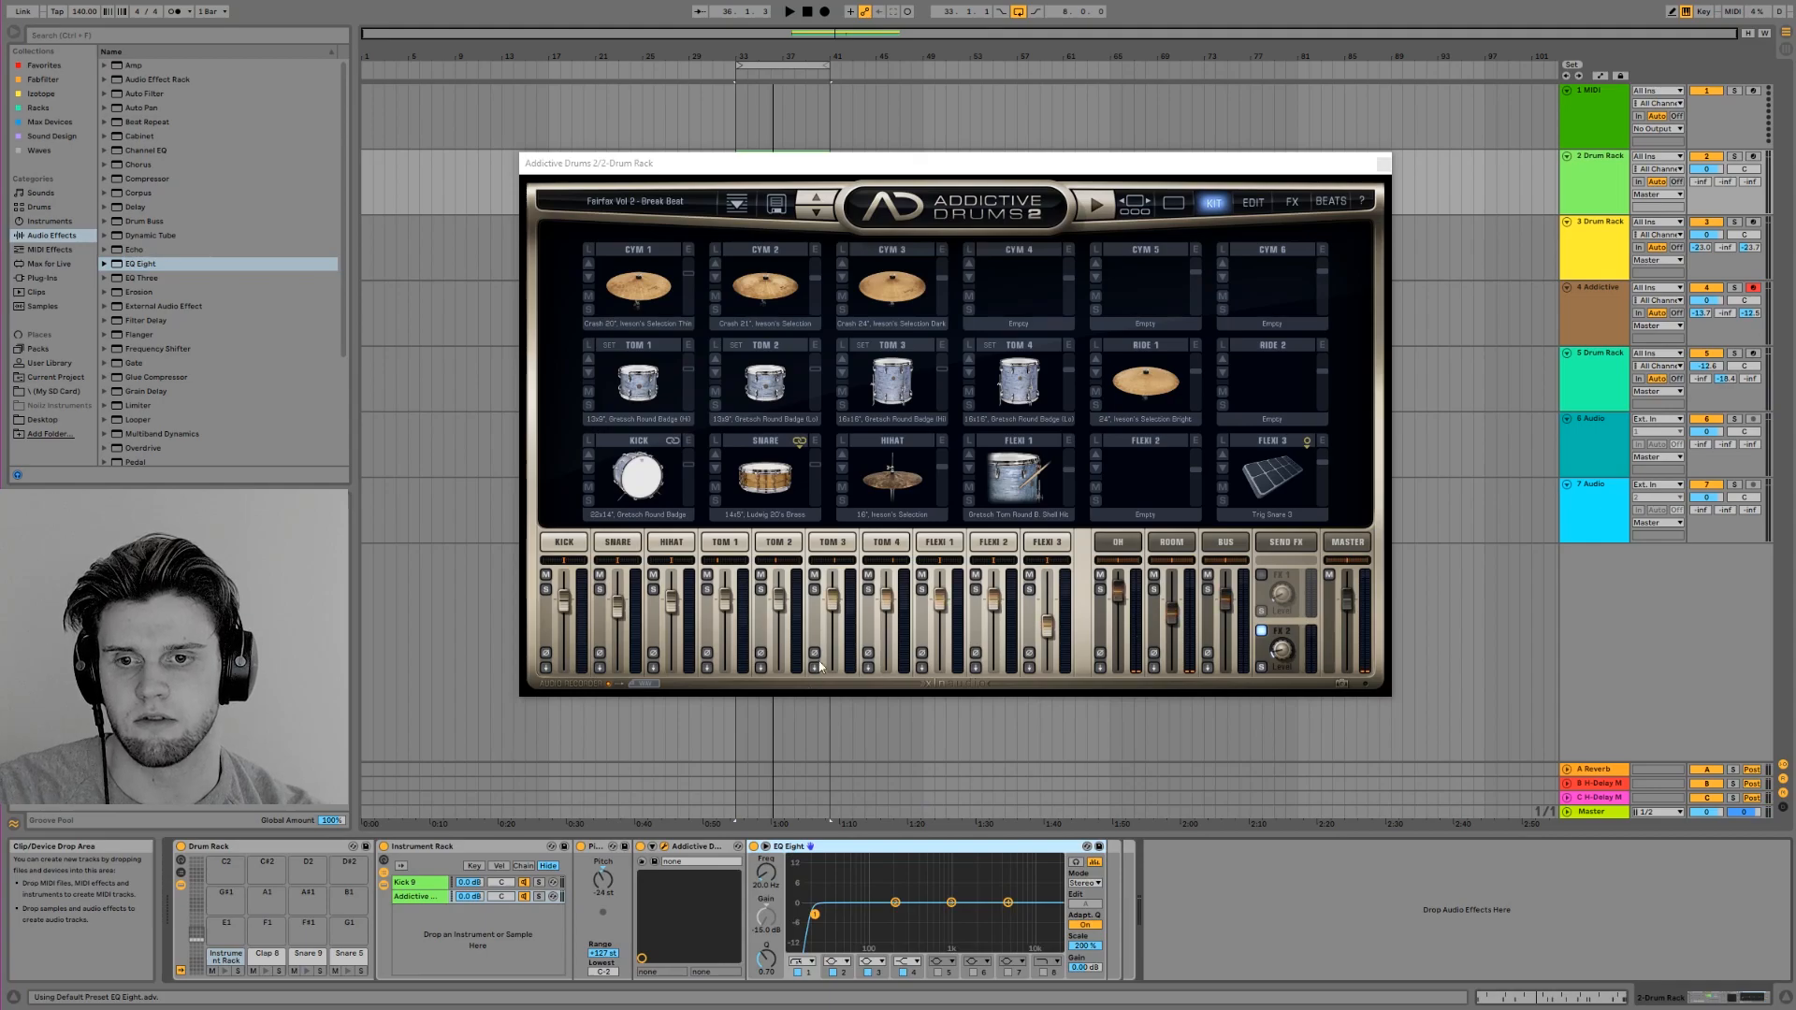
pyautogui.press('space')
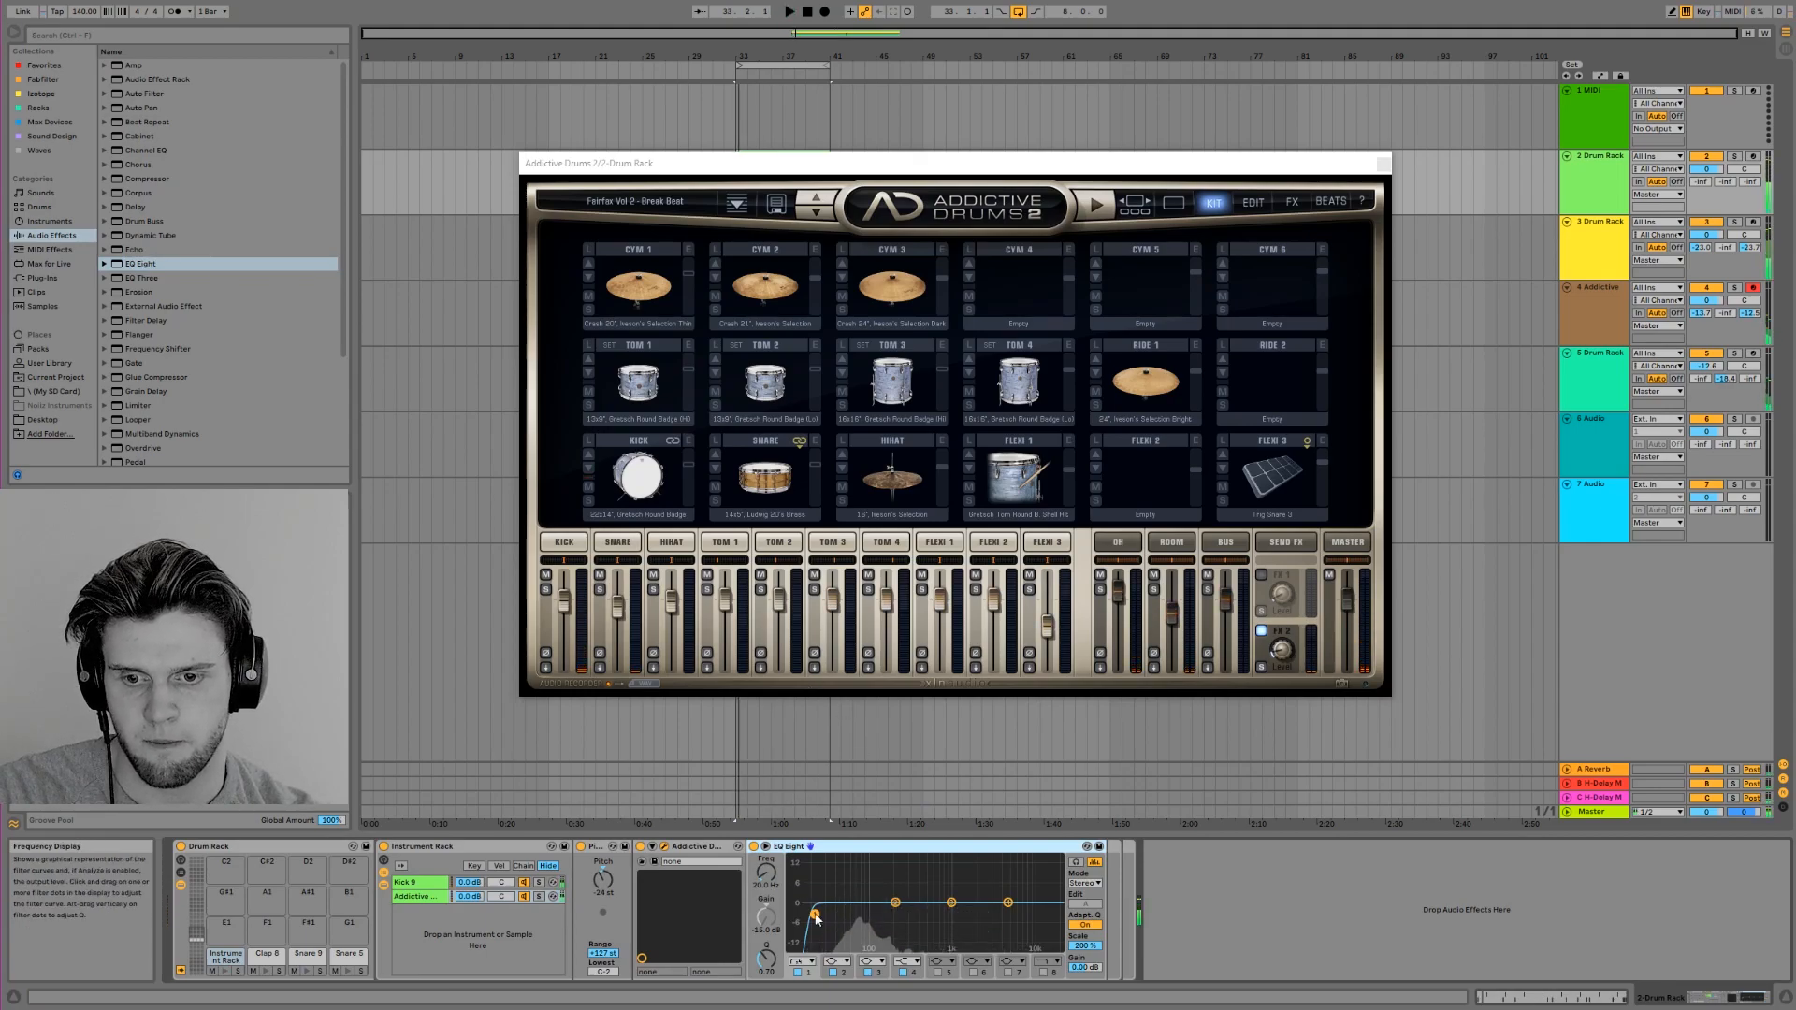
pyautogui.moveTo(815, 915); pyautogui.dragTo(861, 934)
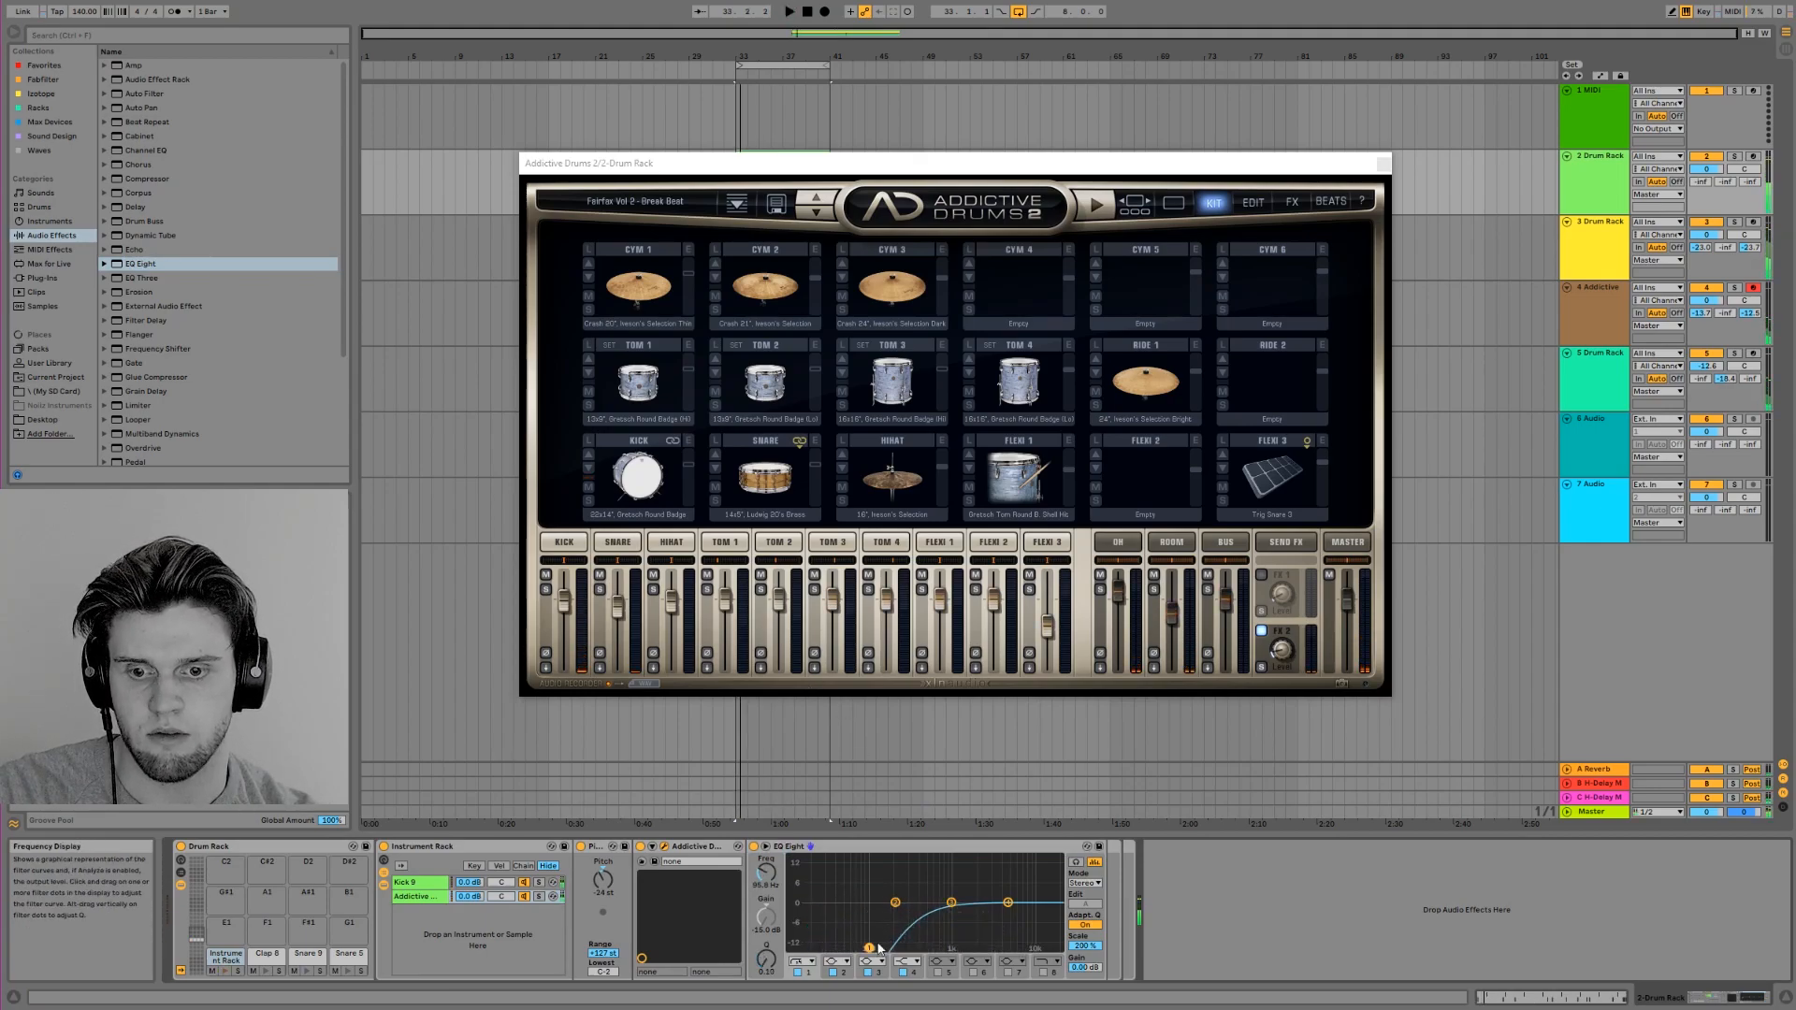
# Audition the Kick 9 and Addictive Drums chains in solo, then compare them together with both solos off
pyautogui.click(538, 897)
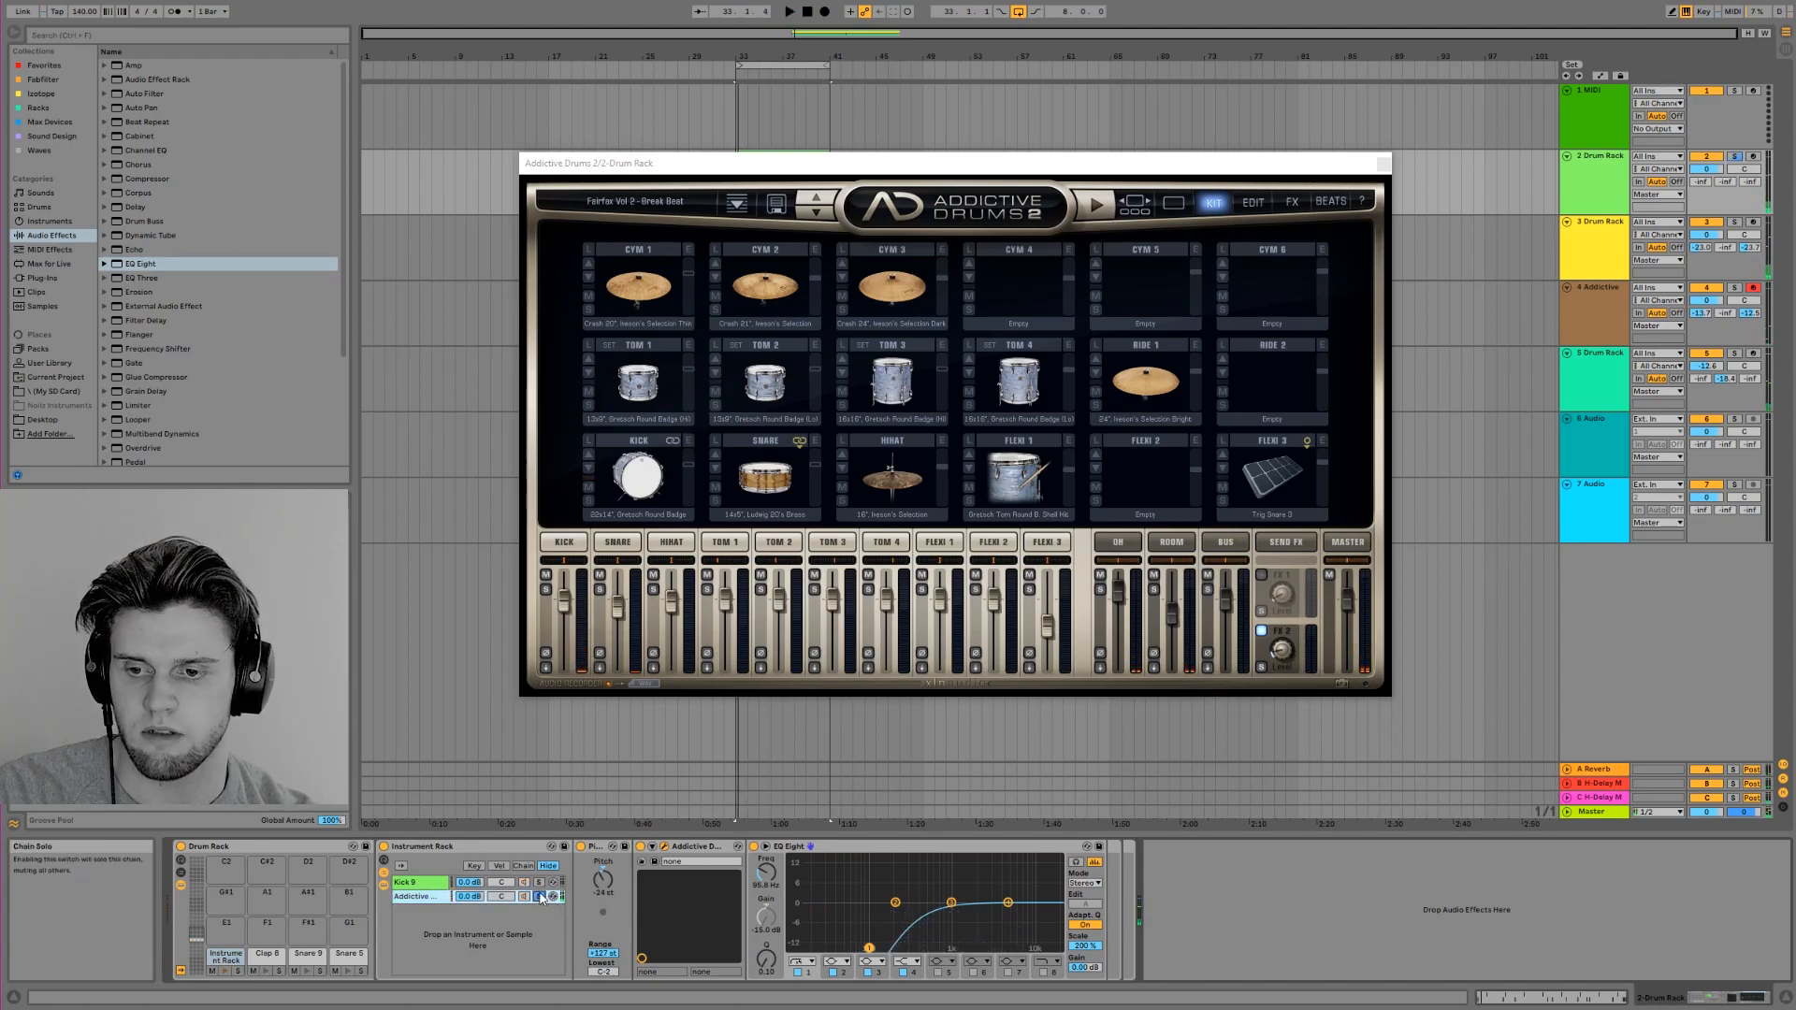
pyautogui.click(540, 883)
pyautogui.press('space')
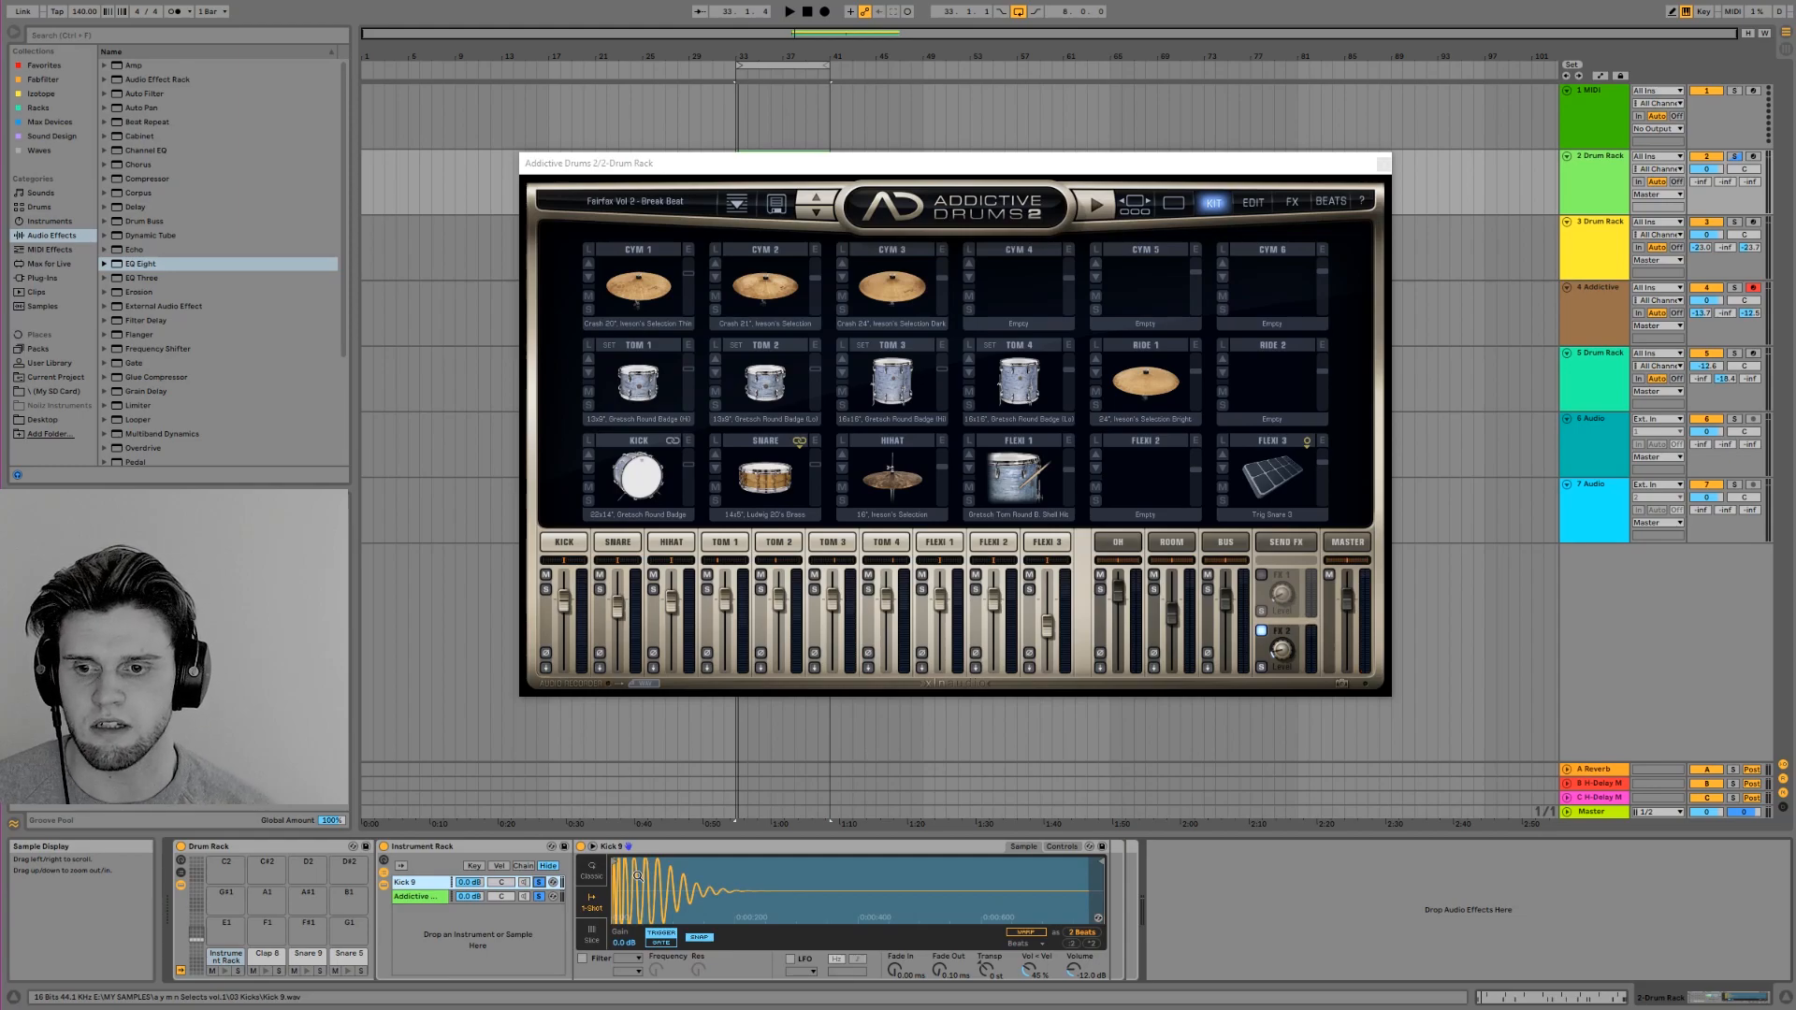
pyautogui.click(525, 897)
pyautogui.click(525, 883)
pyautogui.click(539, 883)
pyautogui.click(539, 897)
pyautogui.press('space')
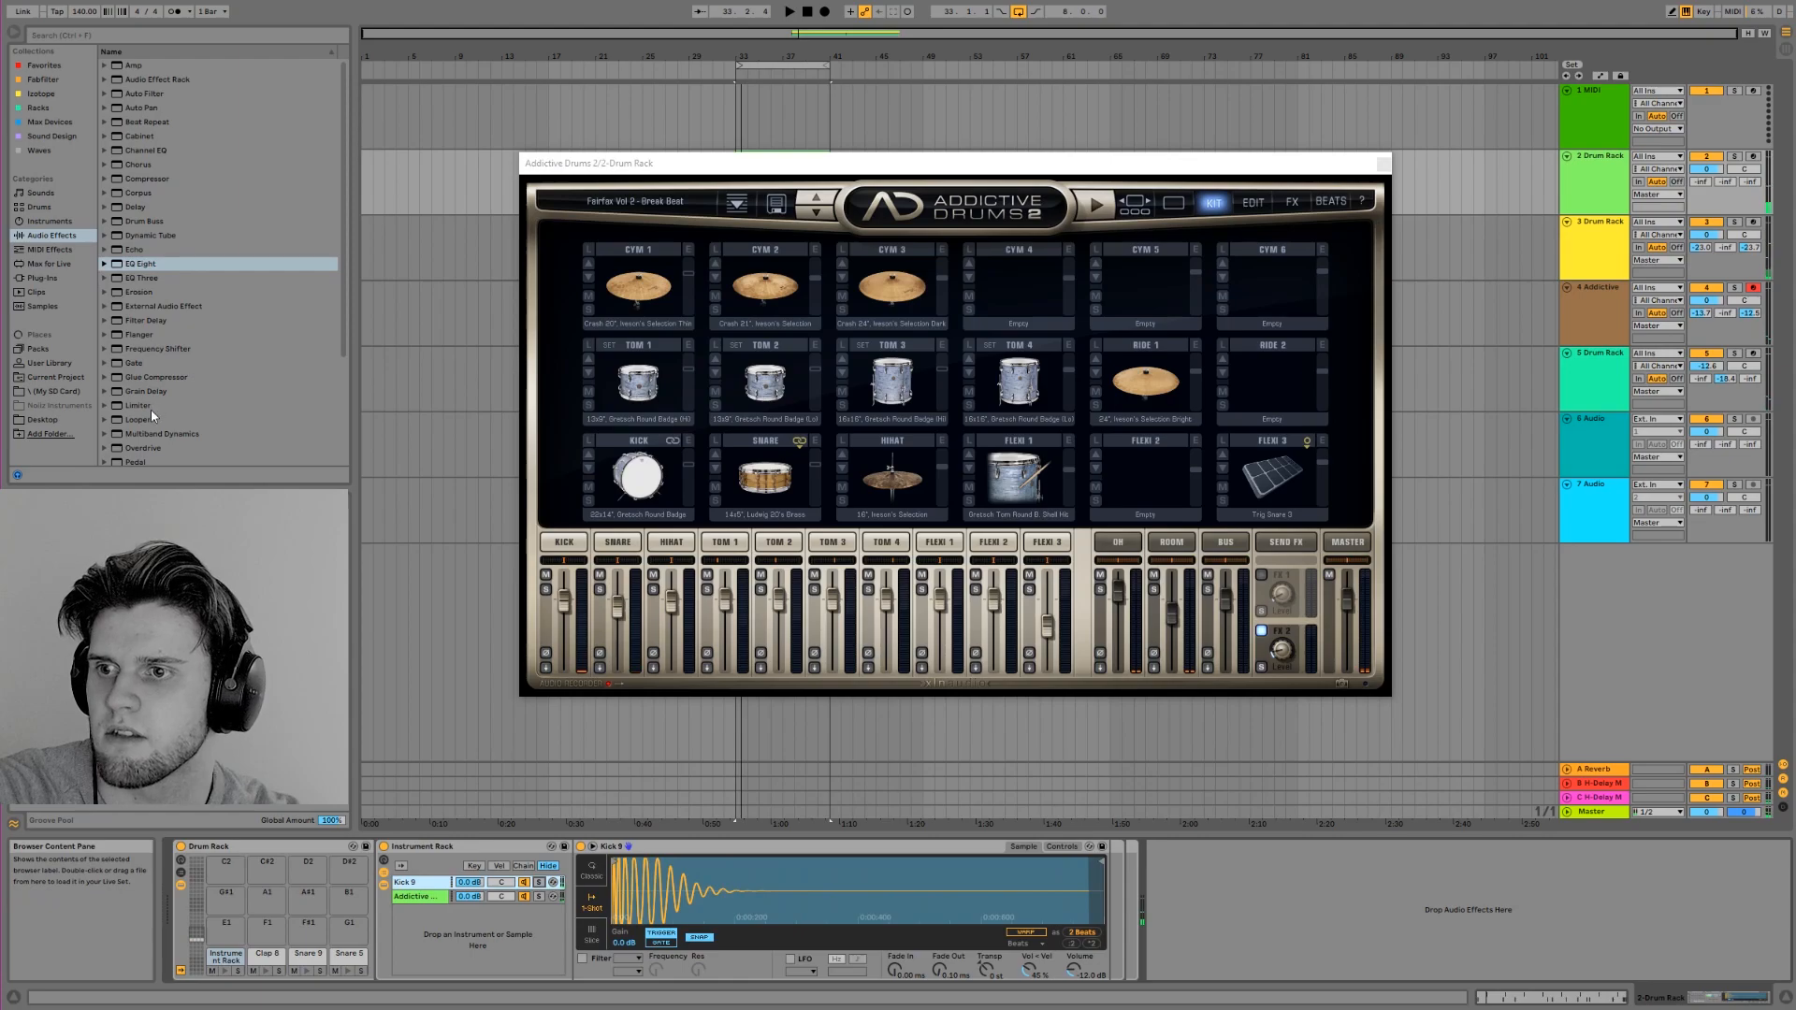
# Add Saturator after Kick 9's Simpler, set its drive to about 10.9 dB with Soft Clip on, and audition it
pyautogui.scroll(-5, 155, 435)
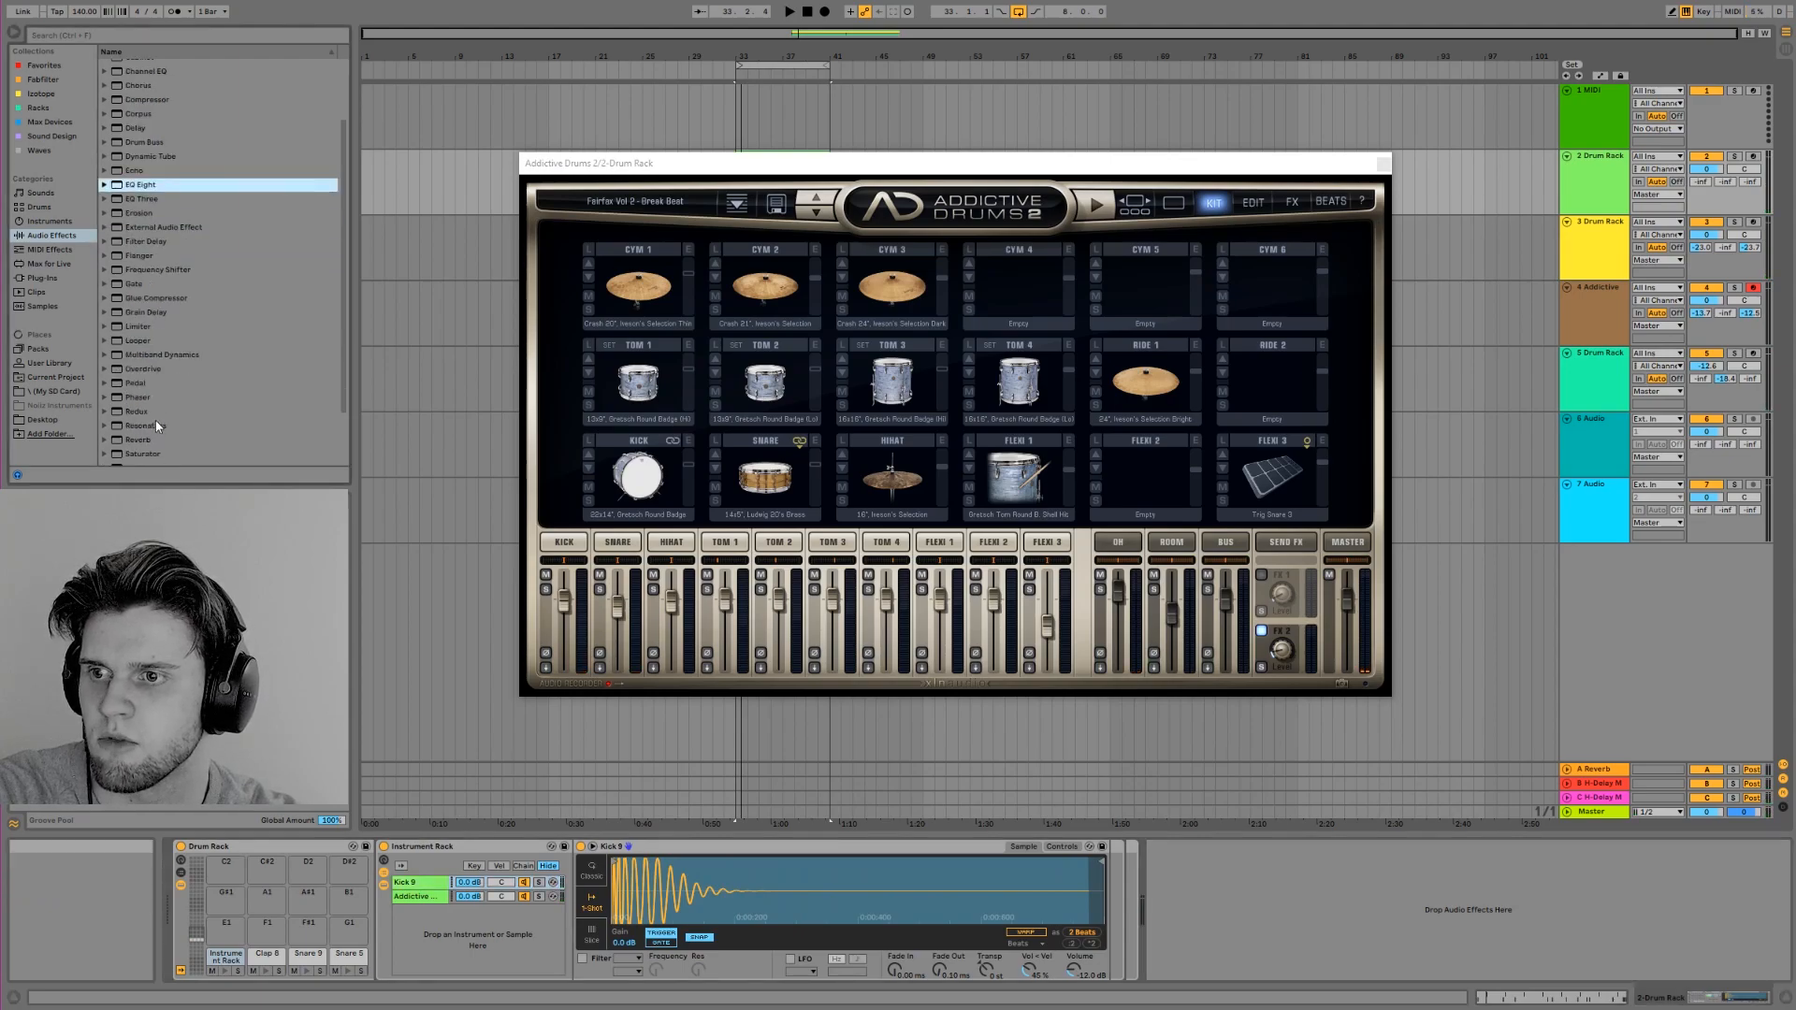
pyautogui.moveTo(139, 392); pyautogui.dragTo(1140, 961)
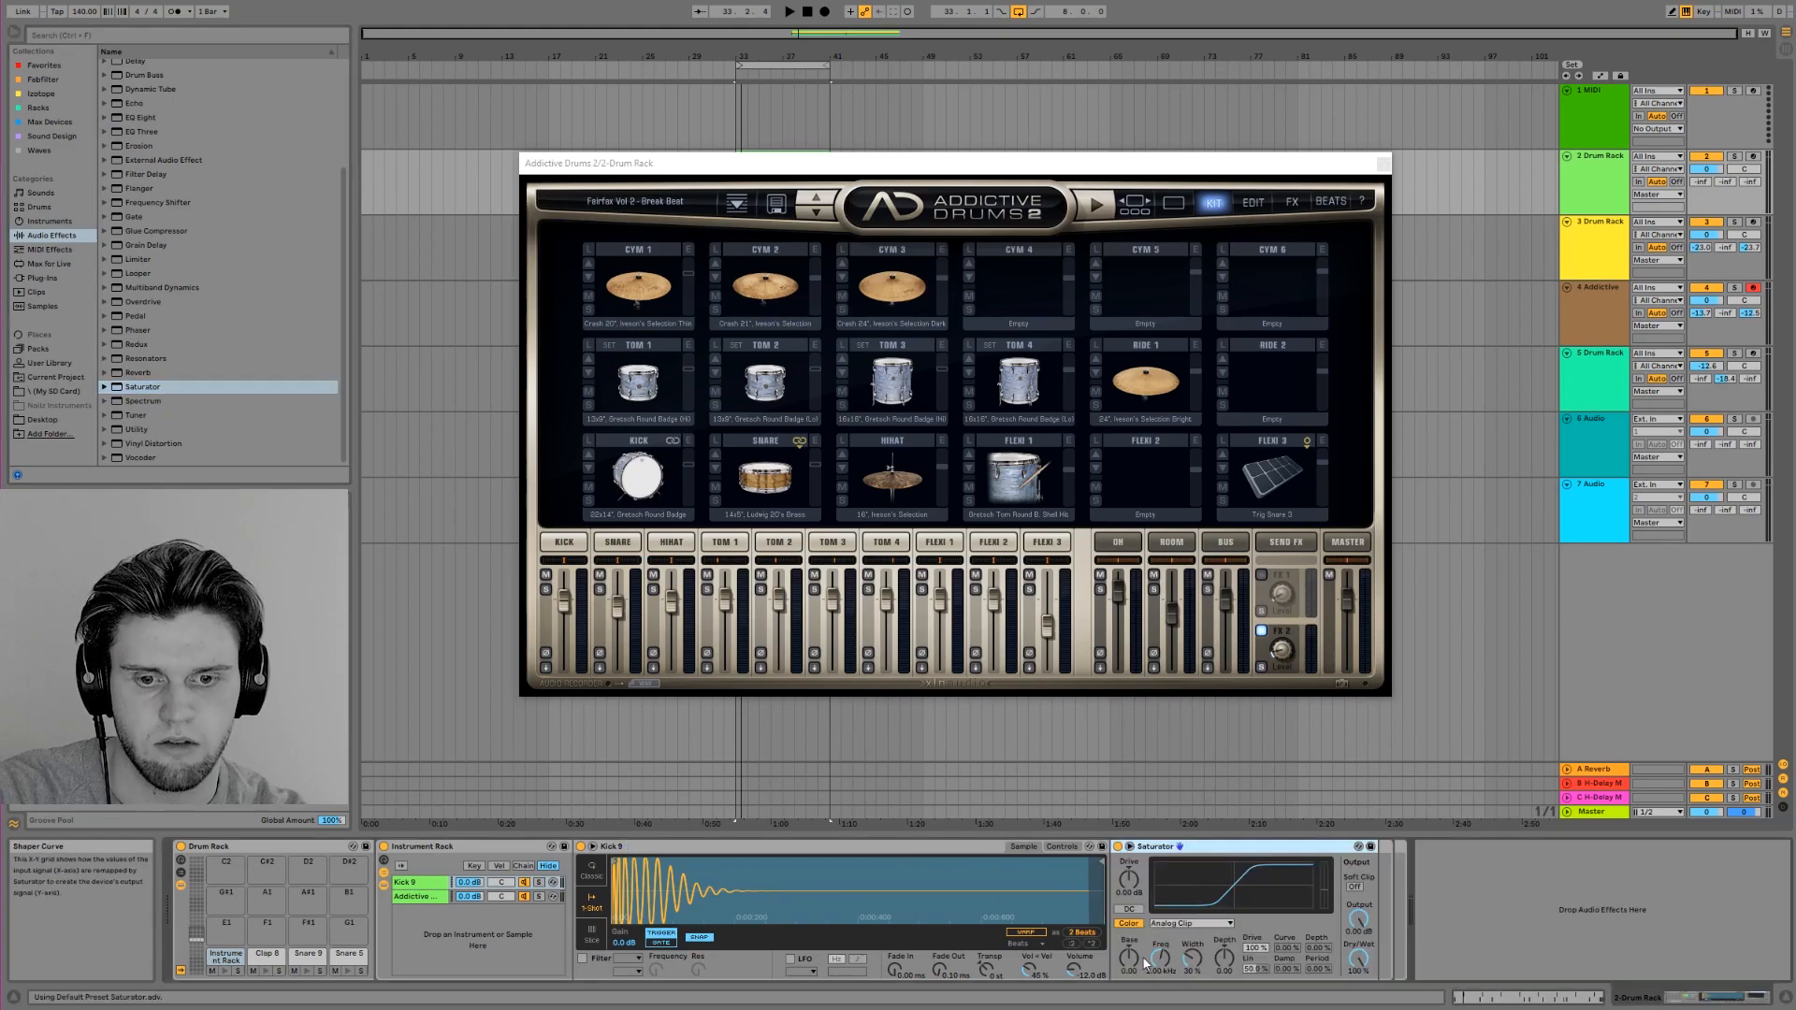
pyautogui.moveTo(1130, 891); pyautogui.dragTo(1130, 860)
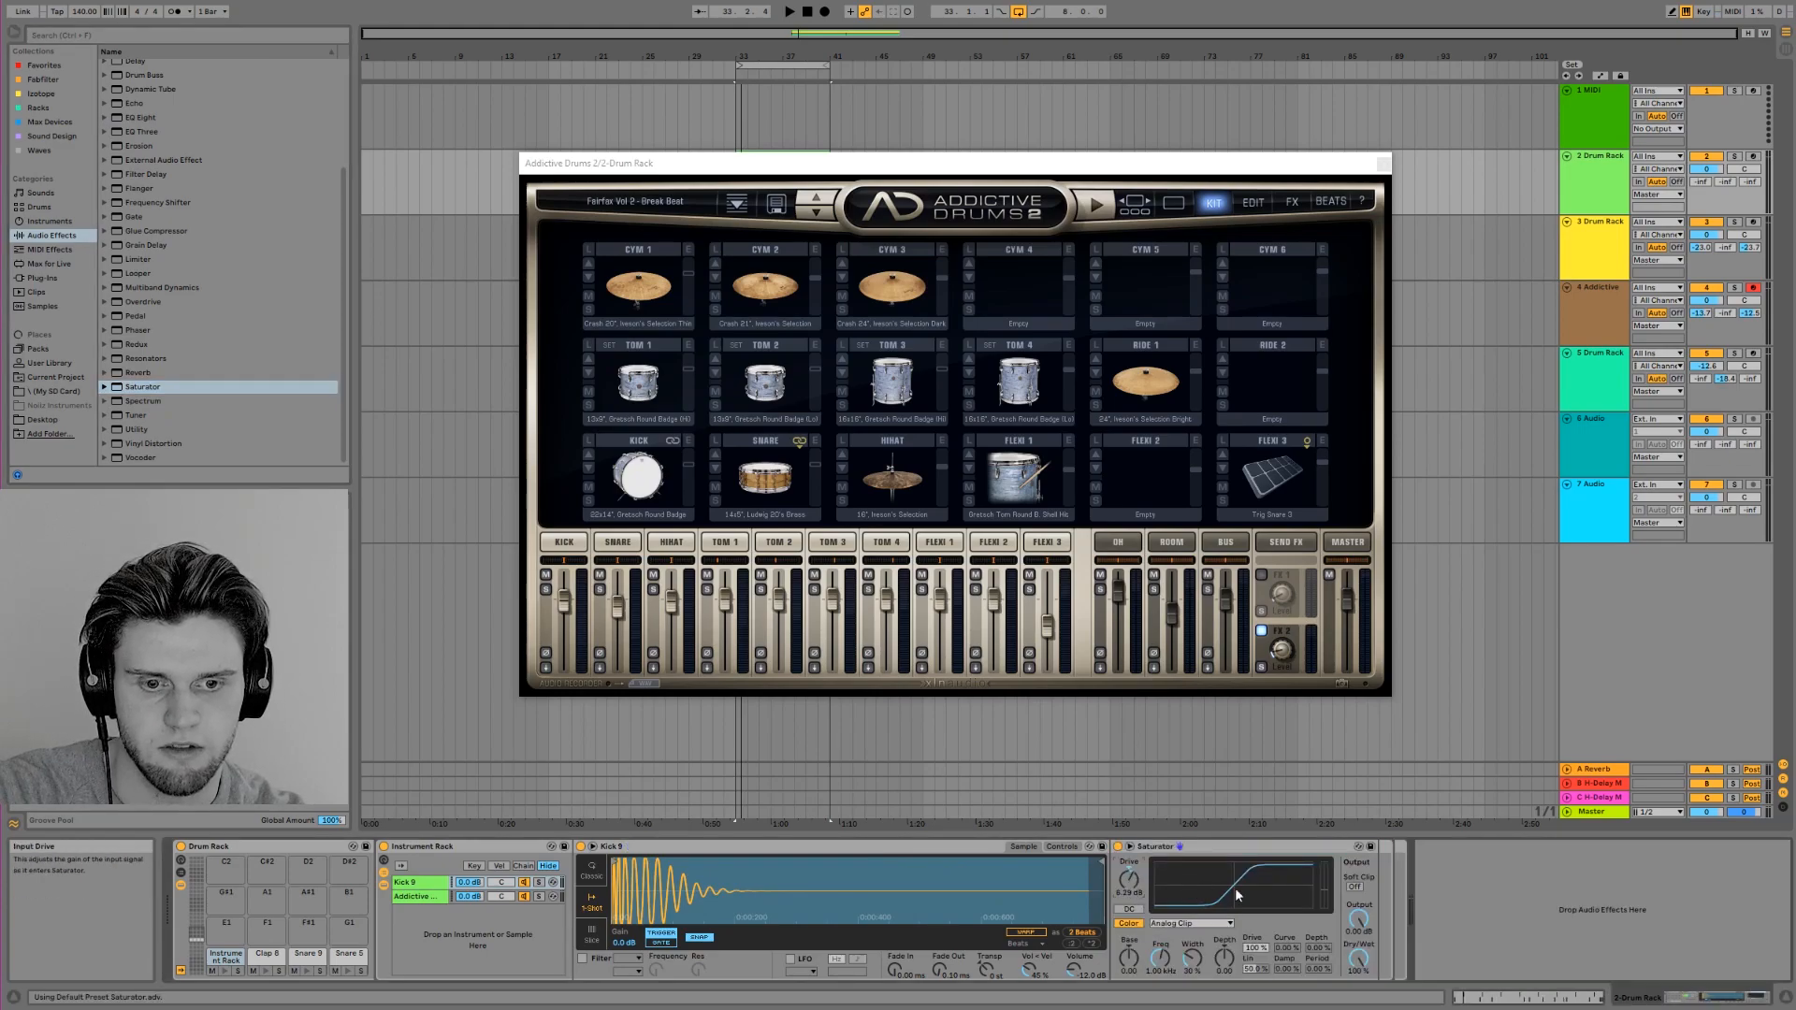
pyautogui.press('space')
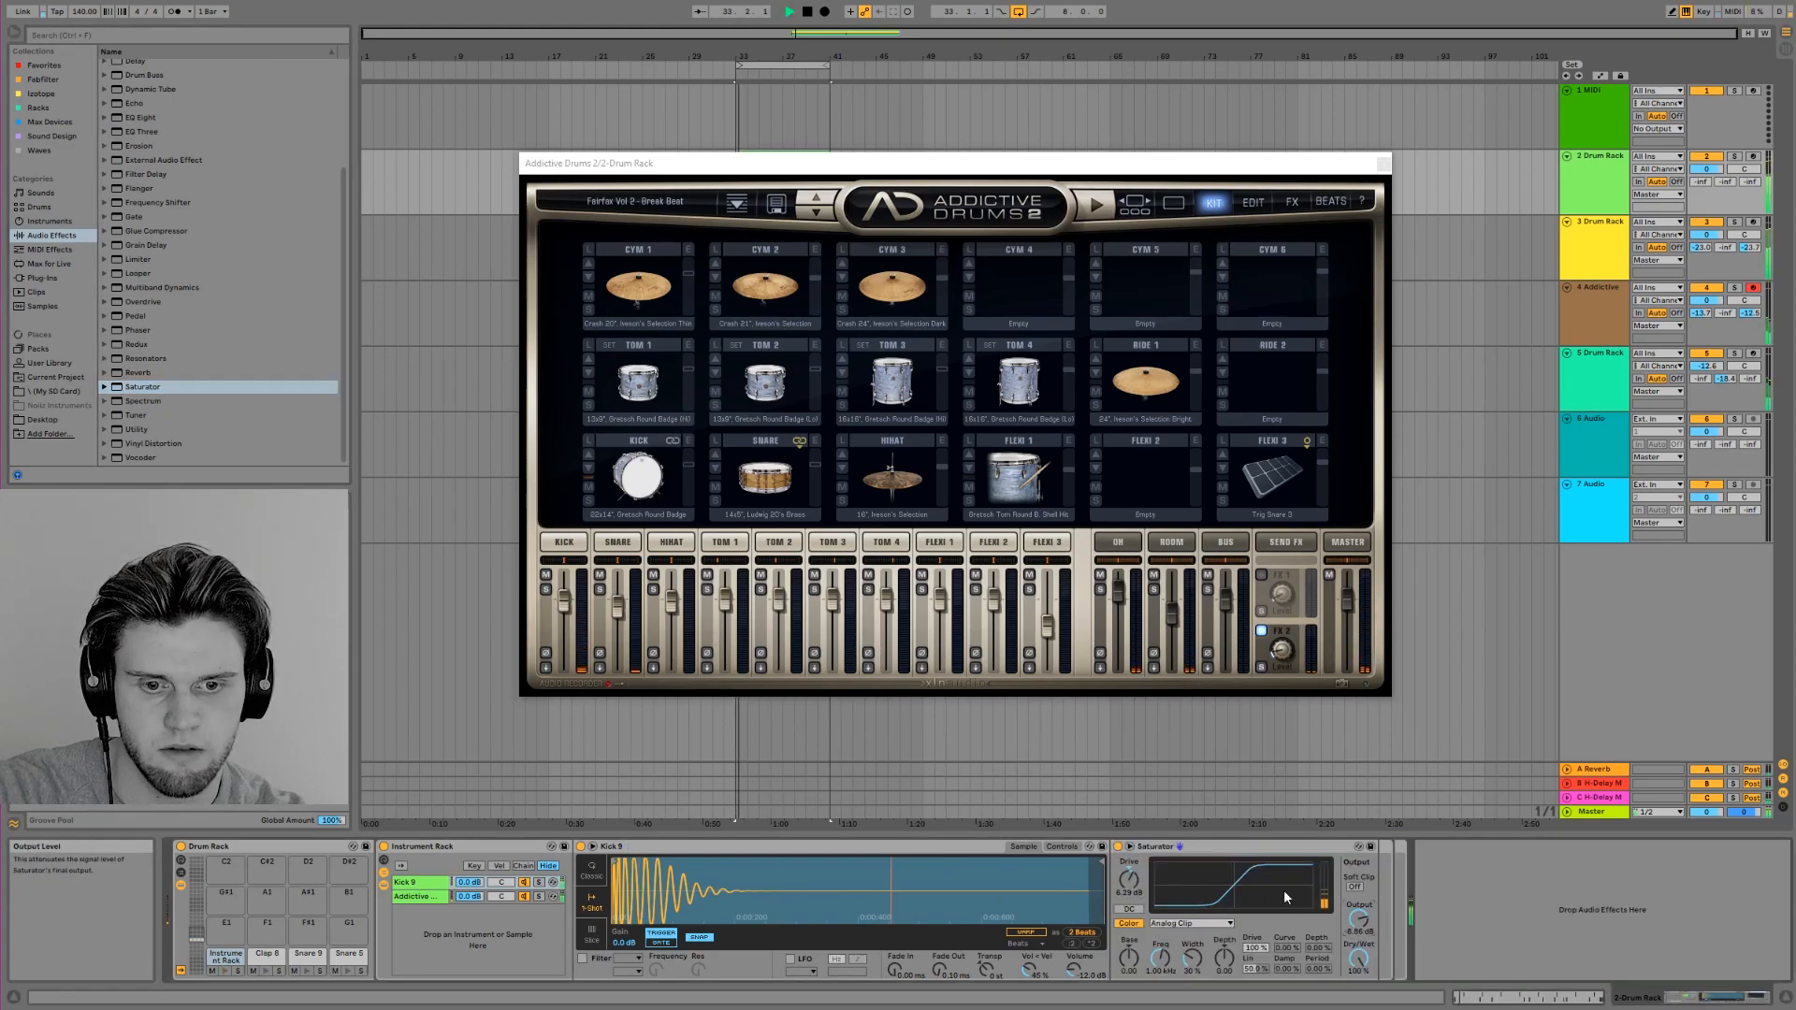
pyautogui.moveTo(1129, 880); pyautogui.dragTo(1130, 872)
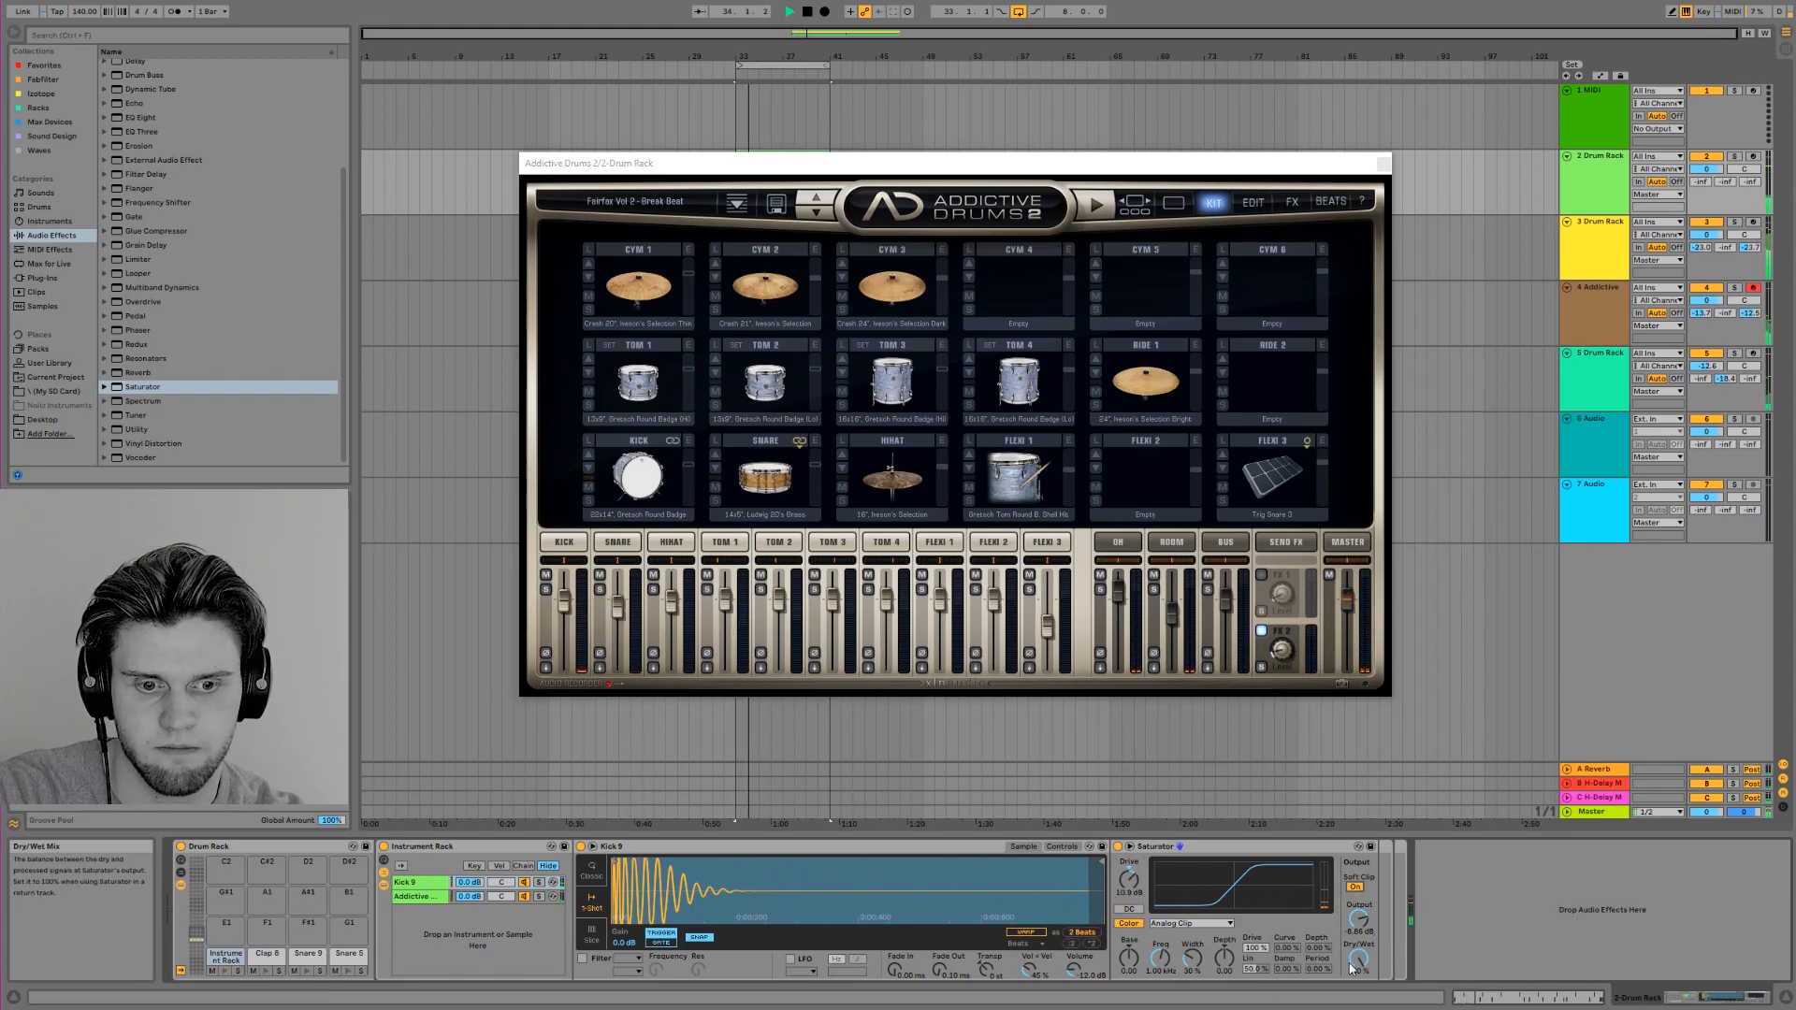
pyautogui.press('space')
pyautogui.press('space')
# Lower the Addictive Drums chain to about -10 dB and move Saturator out of the Kick 9 chain to follow the whole Instrument Rack
pyautogui.moveTo(469, 896); pyautogui.dragTo(469, 904)
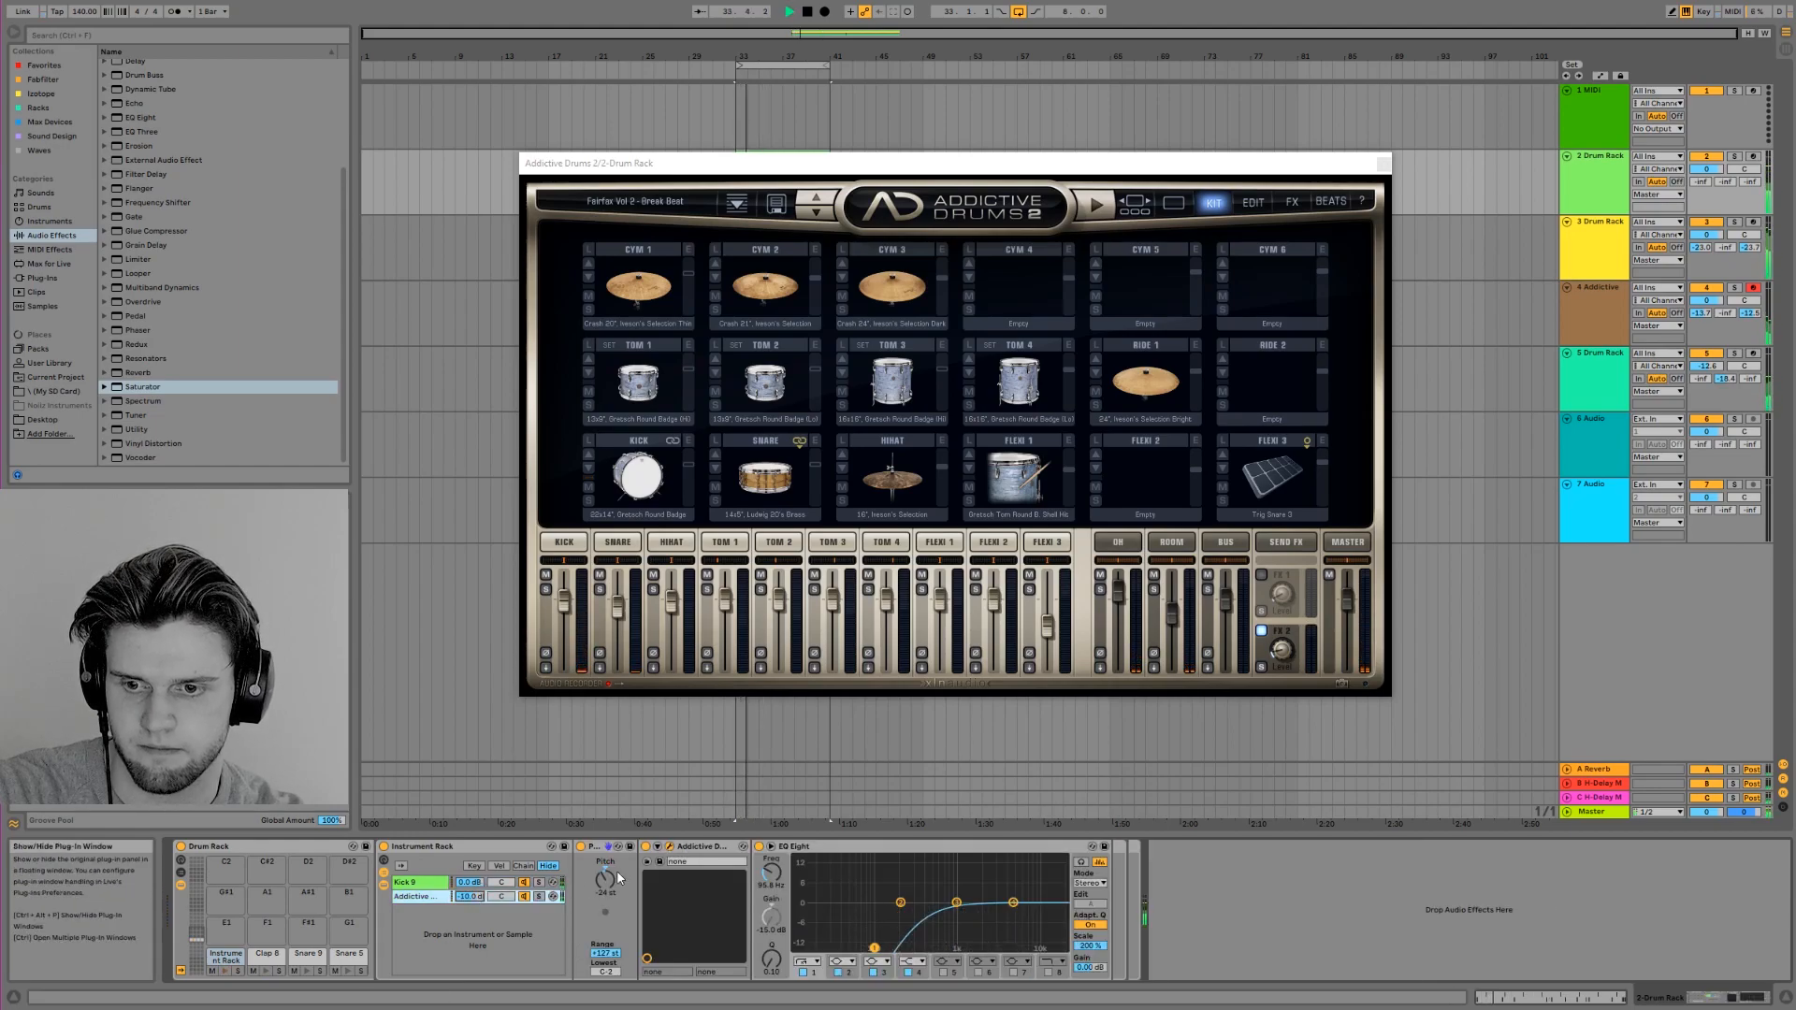
pyautogui.click(447, 883)
pyautogui.press('space')
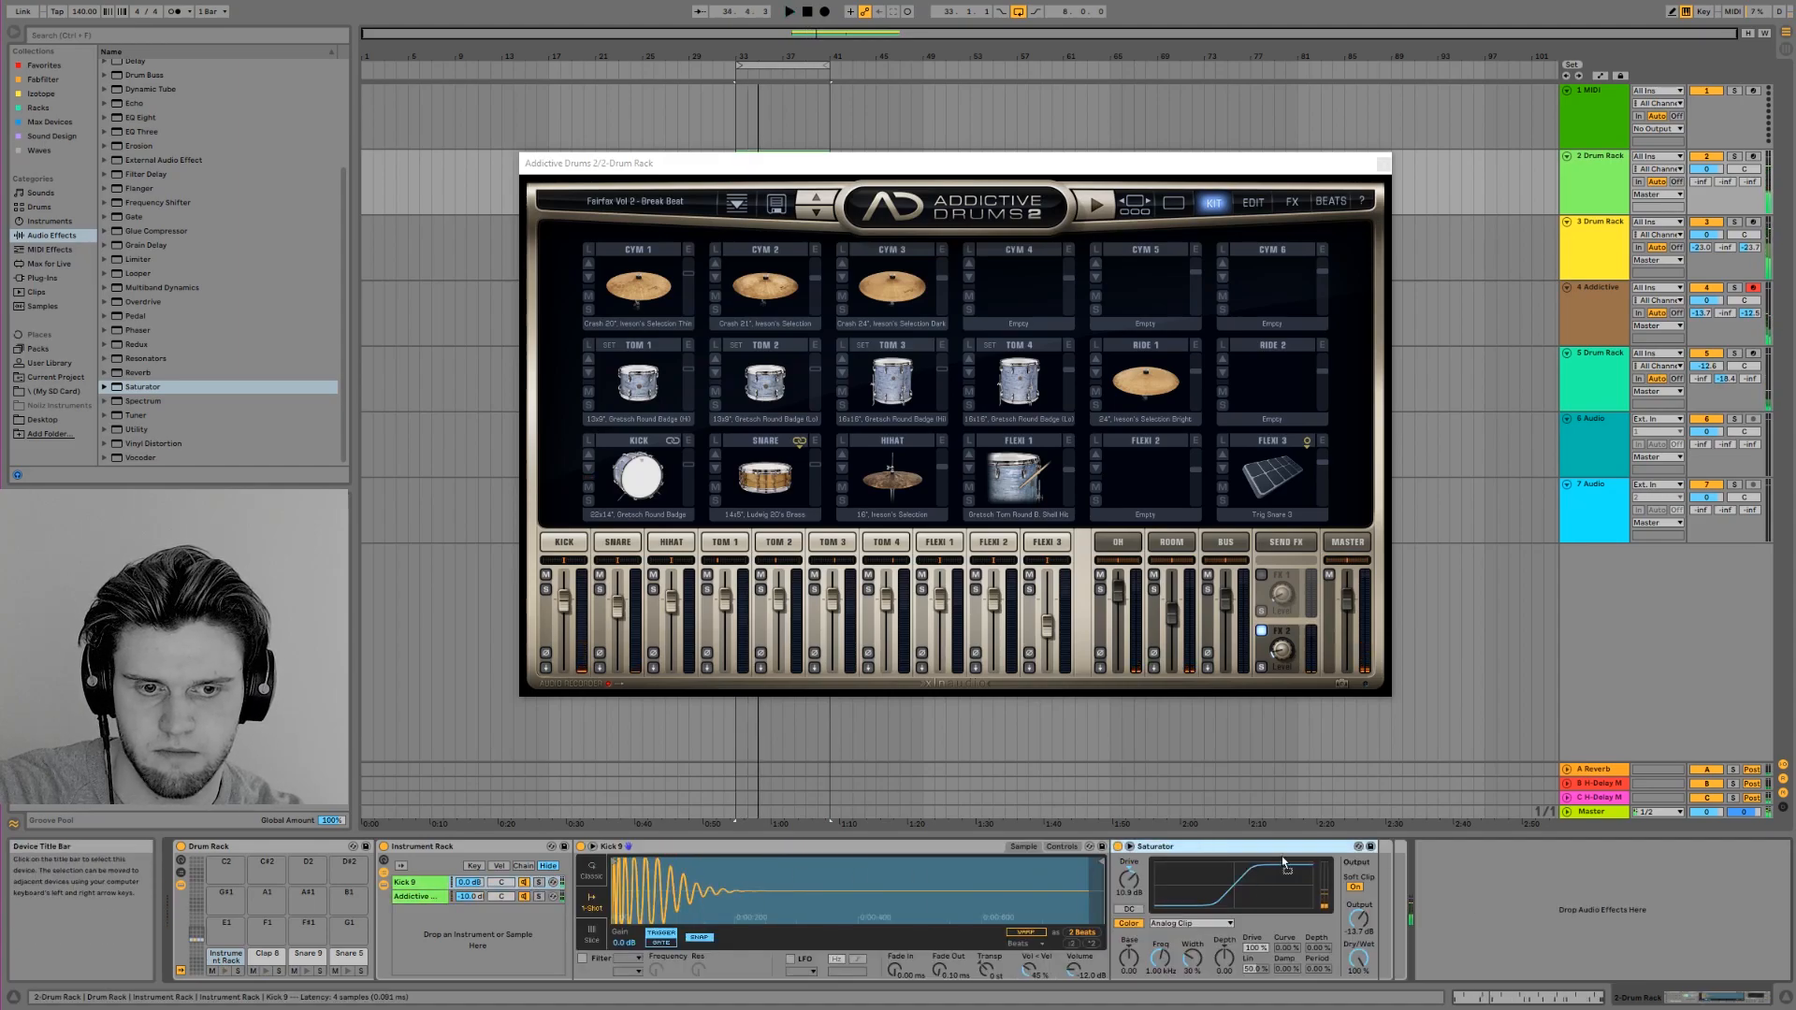
pyautogui.press('space')
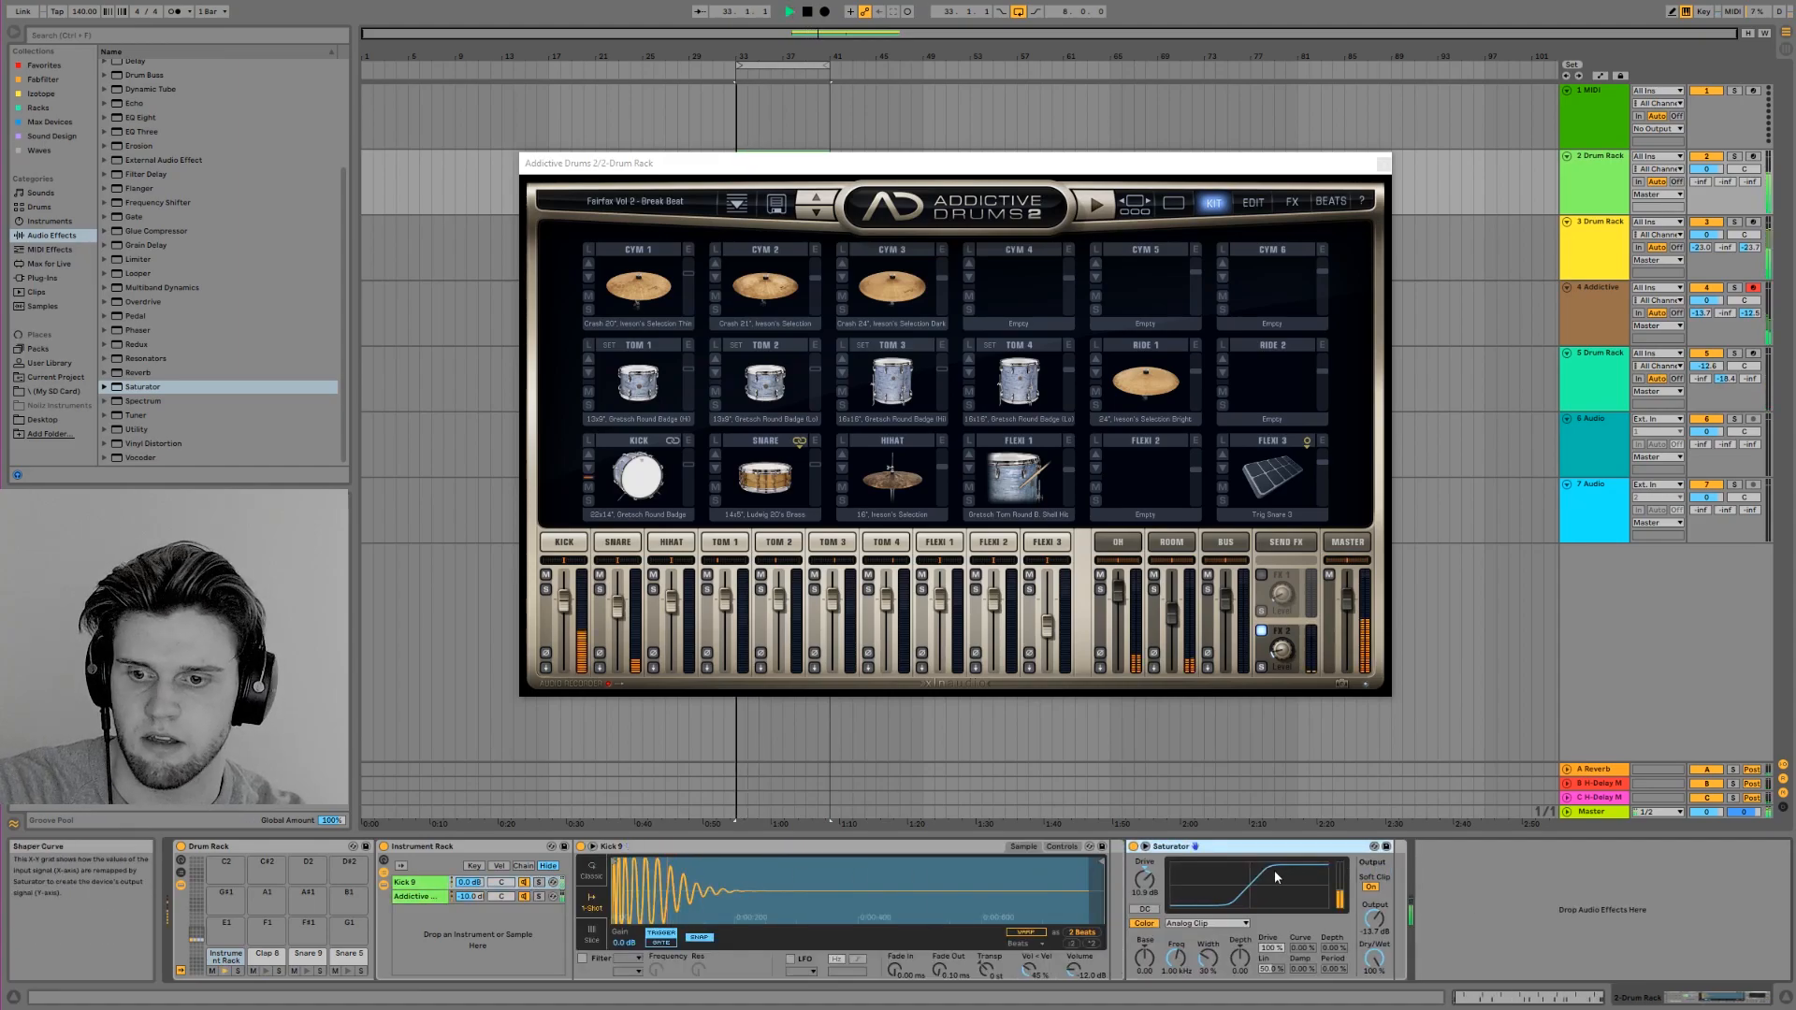
# Lower the Addictive Drums chain further, set Saturator's drive to 7.31 dB, trim its output during playback and close the plug-in window
pyautogui.moveTo(469, 896)
pyautogui.mouseDown()
pyautogui.moveTo(469, 879)
pyautogui.moveTo(469, 912)
pyautogui.mouseUp()
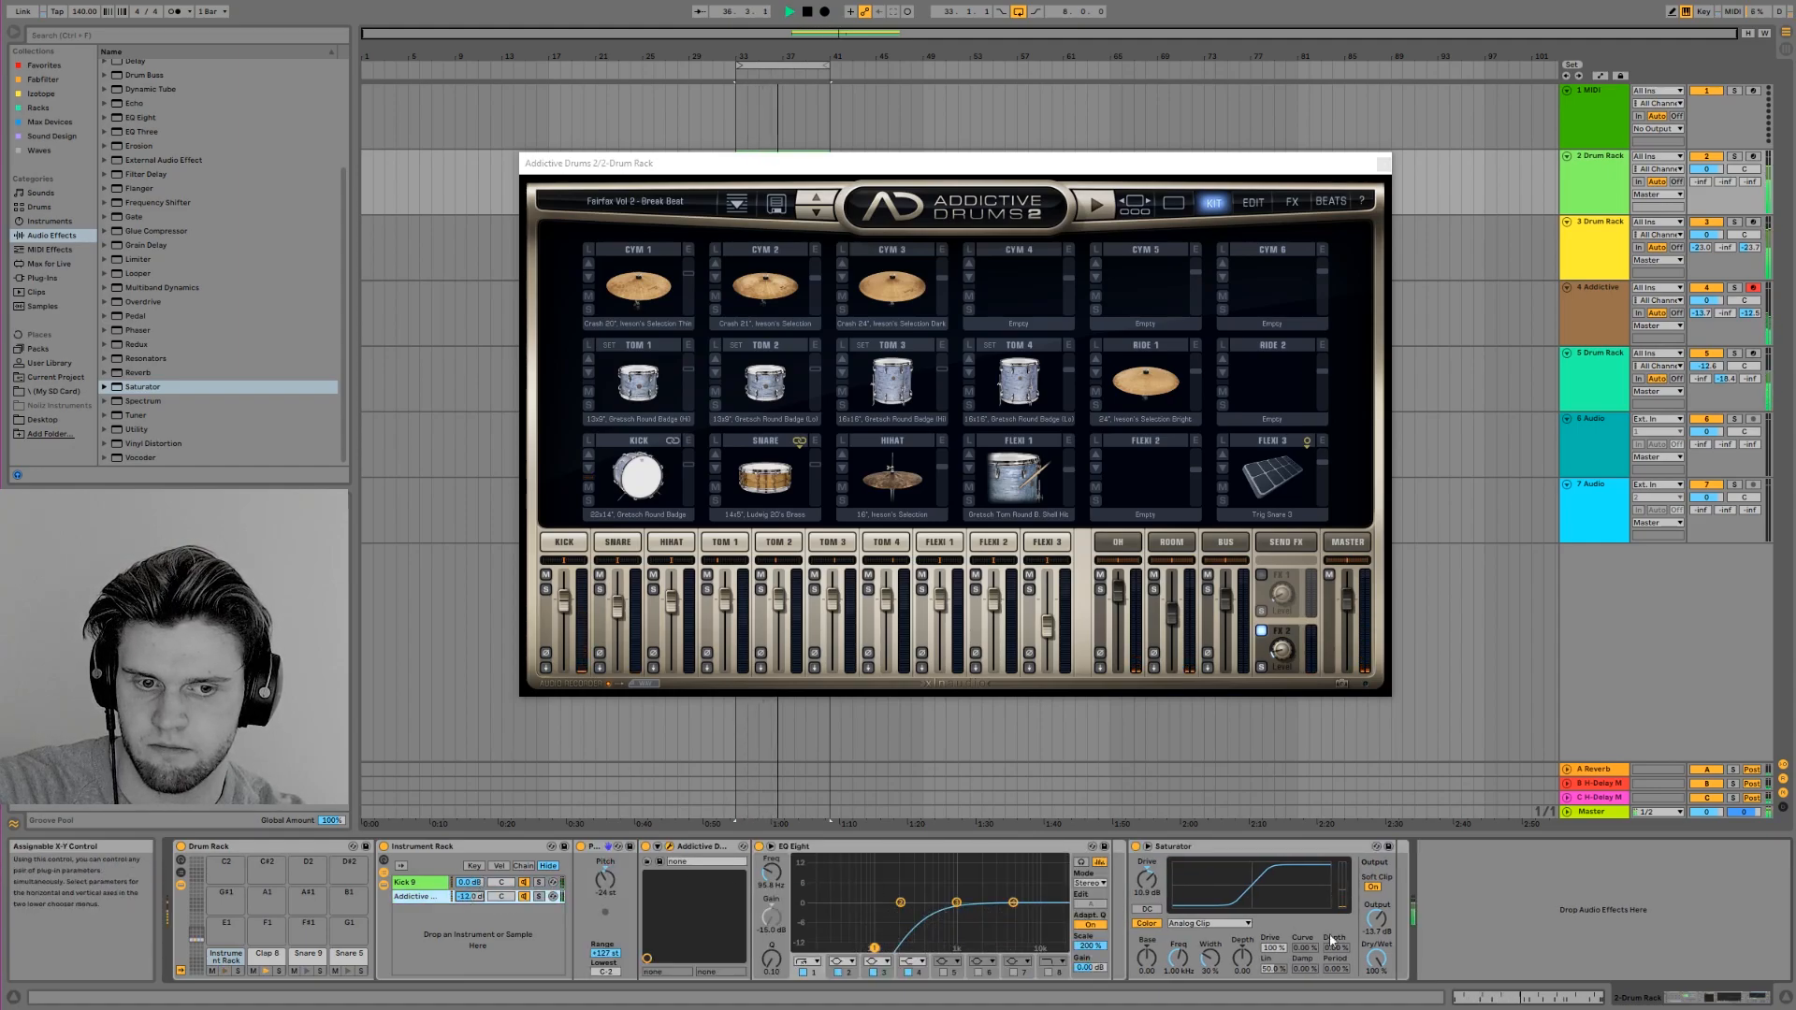
pyautogui.moveTo(1146, 879); pyautogui.dragTo(1173, 890)
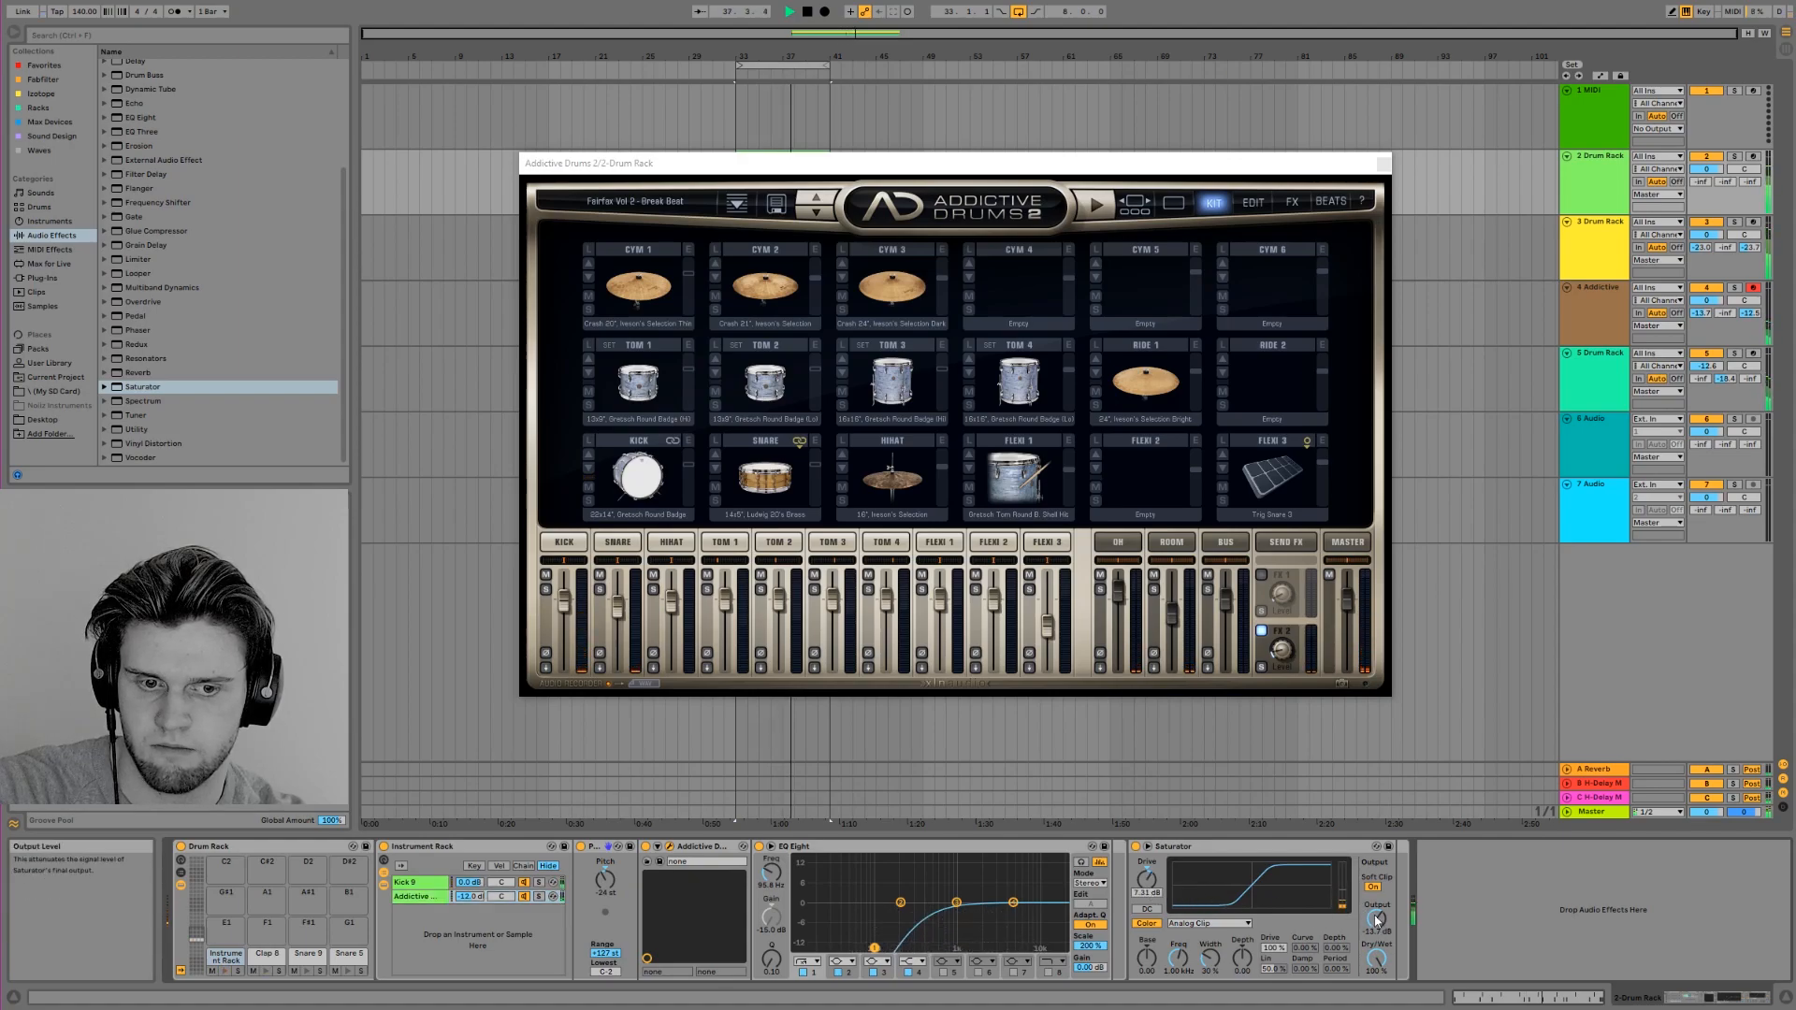
pyautogui.moveTo(1378, 928); pyautogui.dragTo(1380, 928)
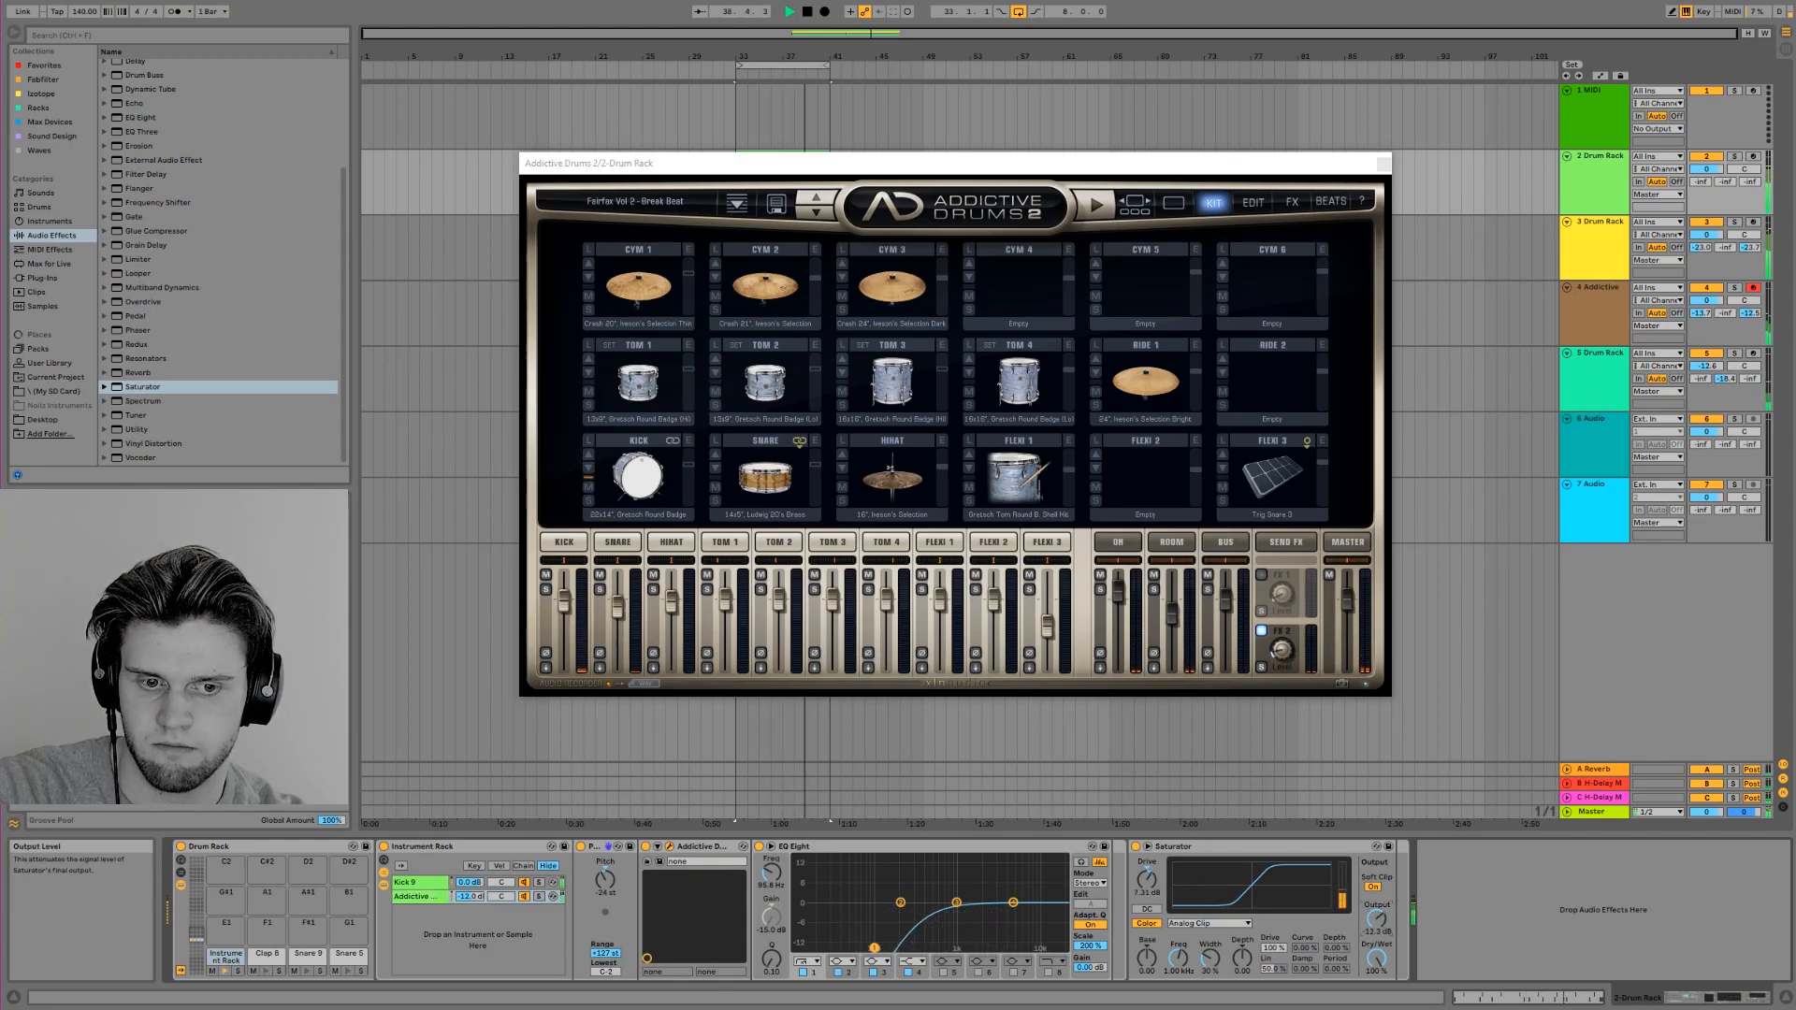
pyautogui.click(1384, 163)
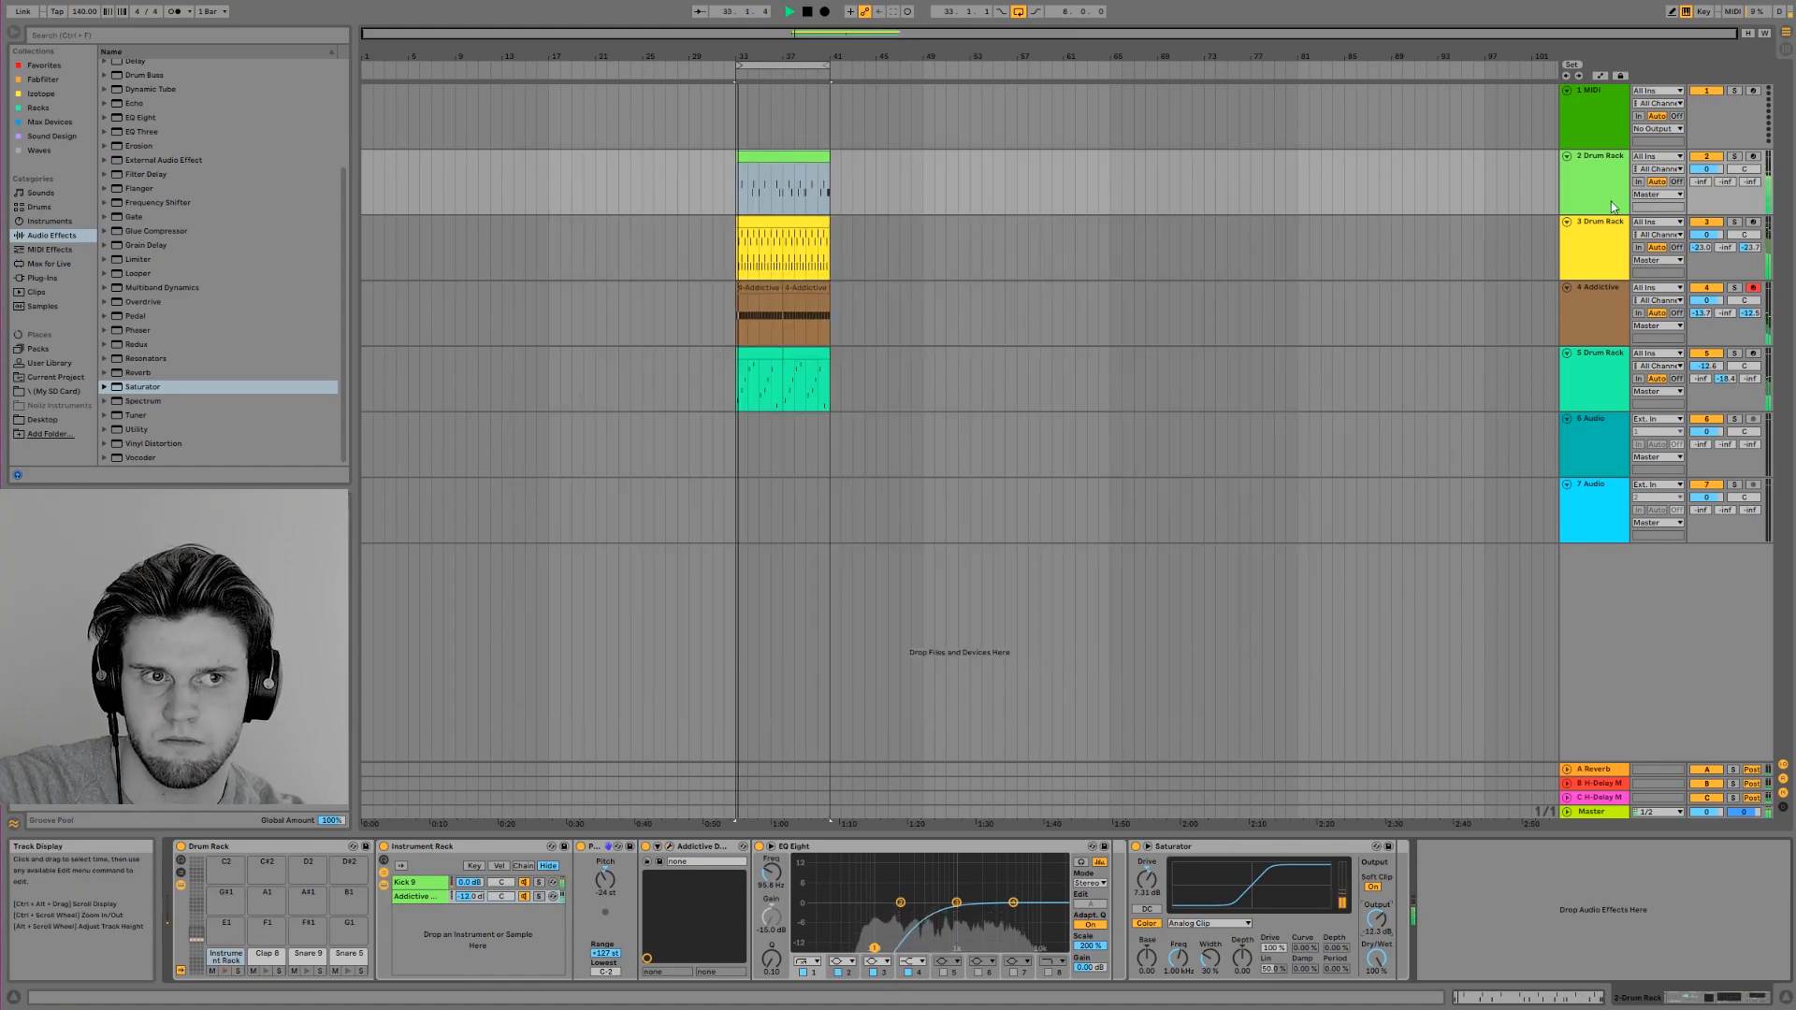
pyautogui.press('space')
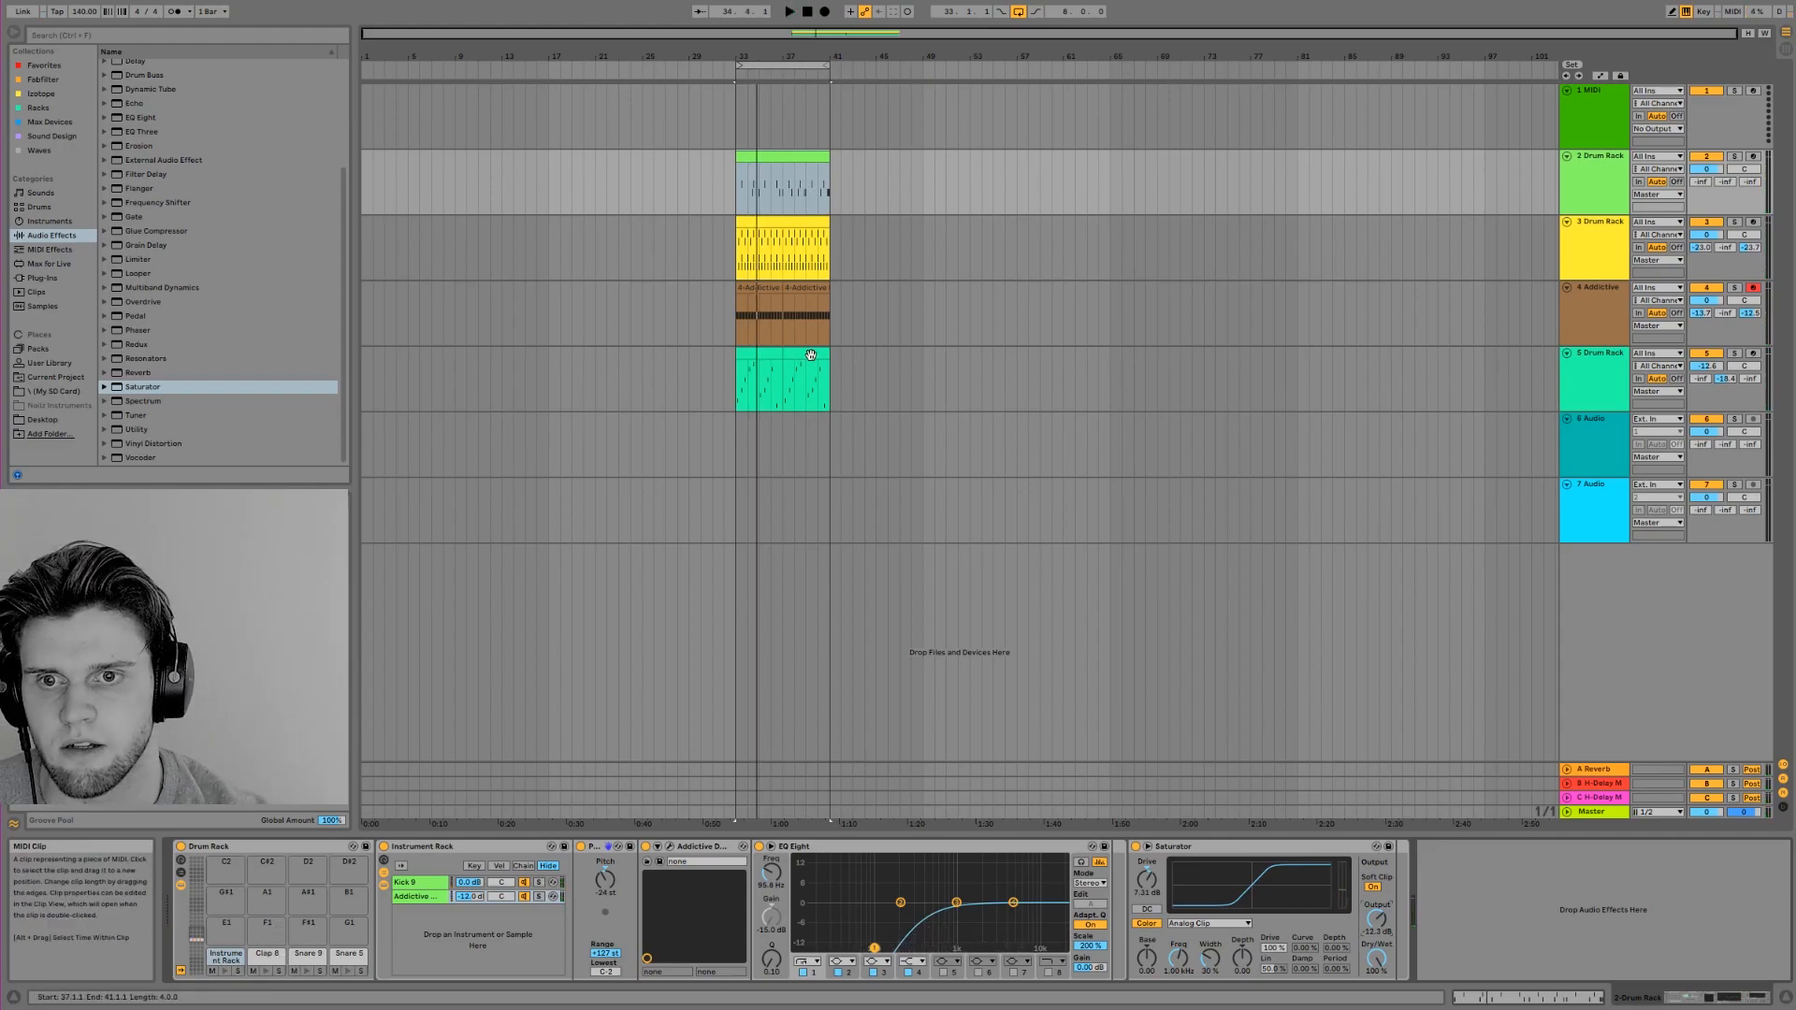
# Add a Snare 9 note at 1.3 and a Snare 5 note at 2.3 in track 2's drum clip and audition them
pyautogui.click(769, 160)
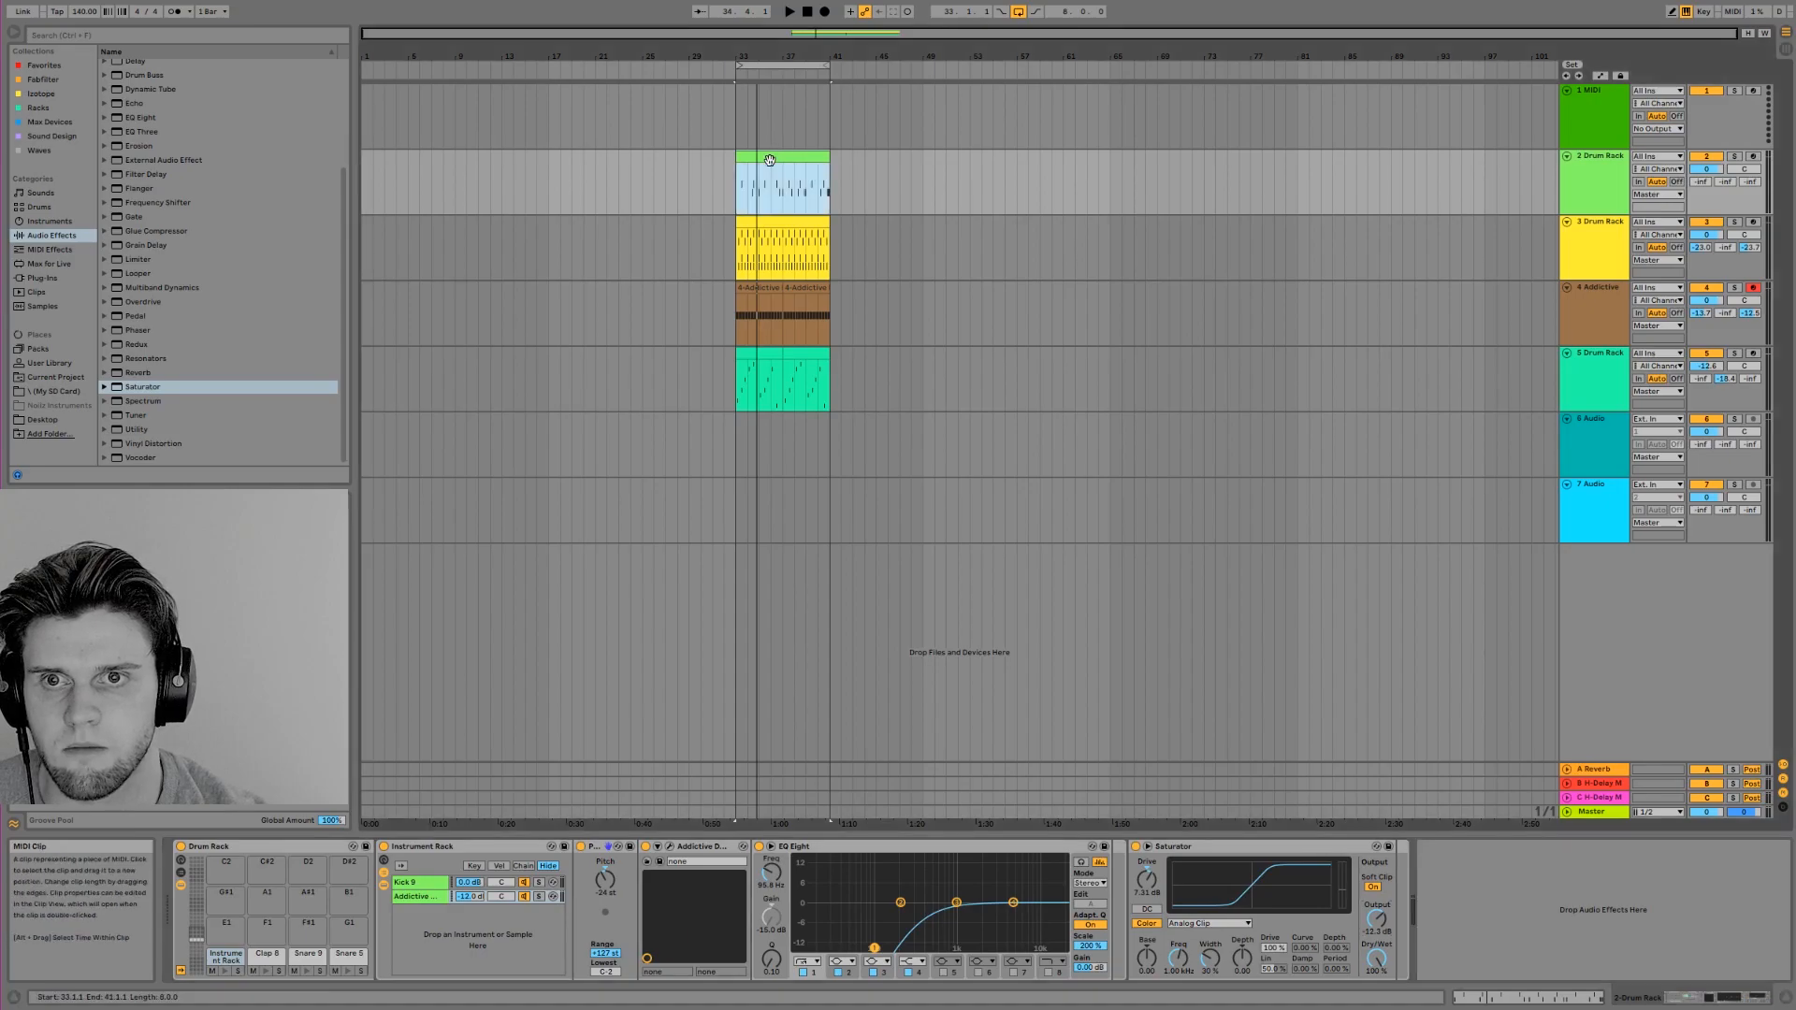
pyautogui.click(267, 954)
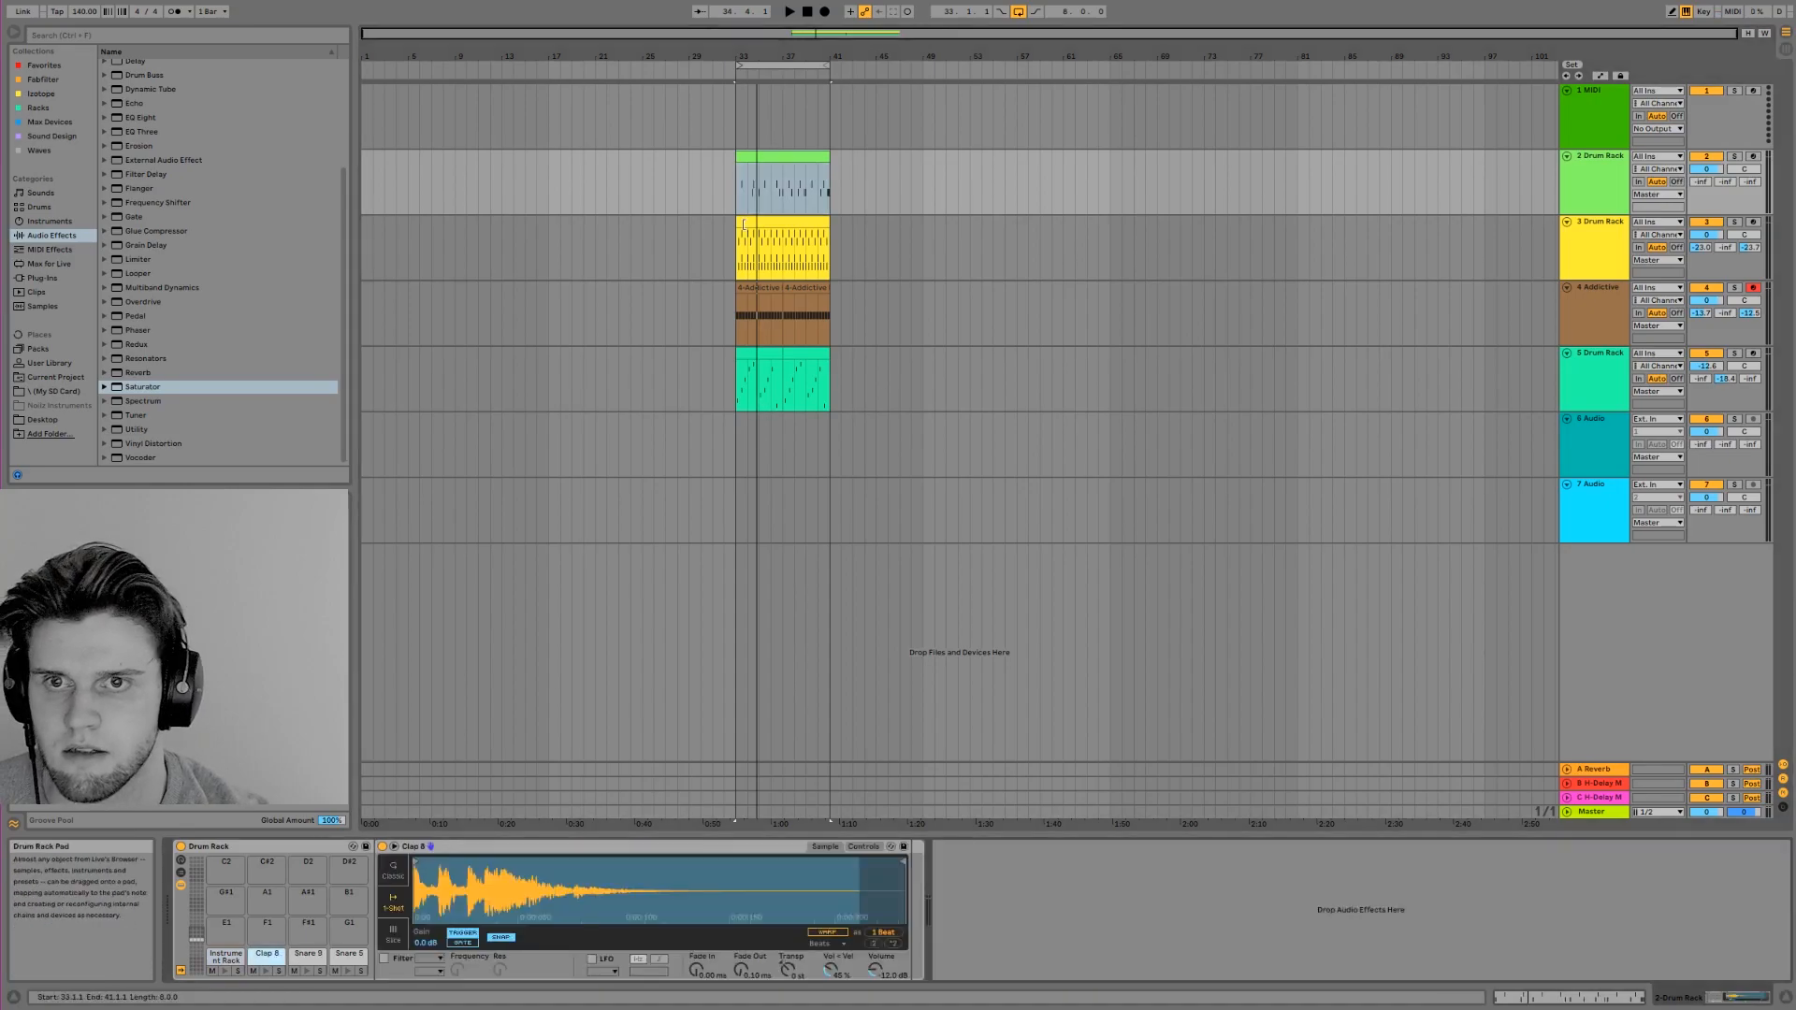
pyautogui.doubleClick(758, 160)
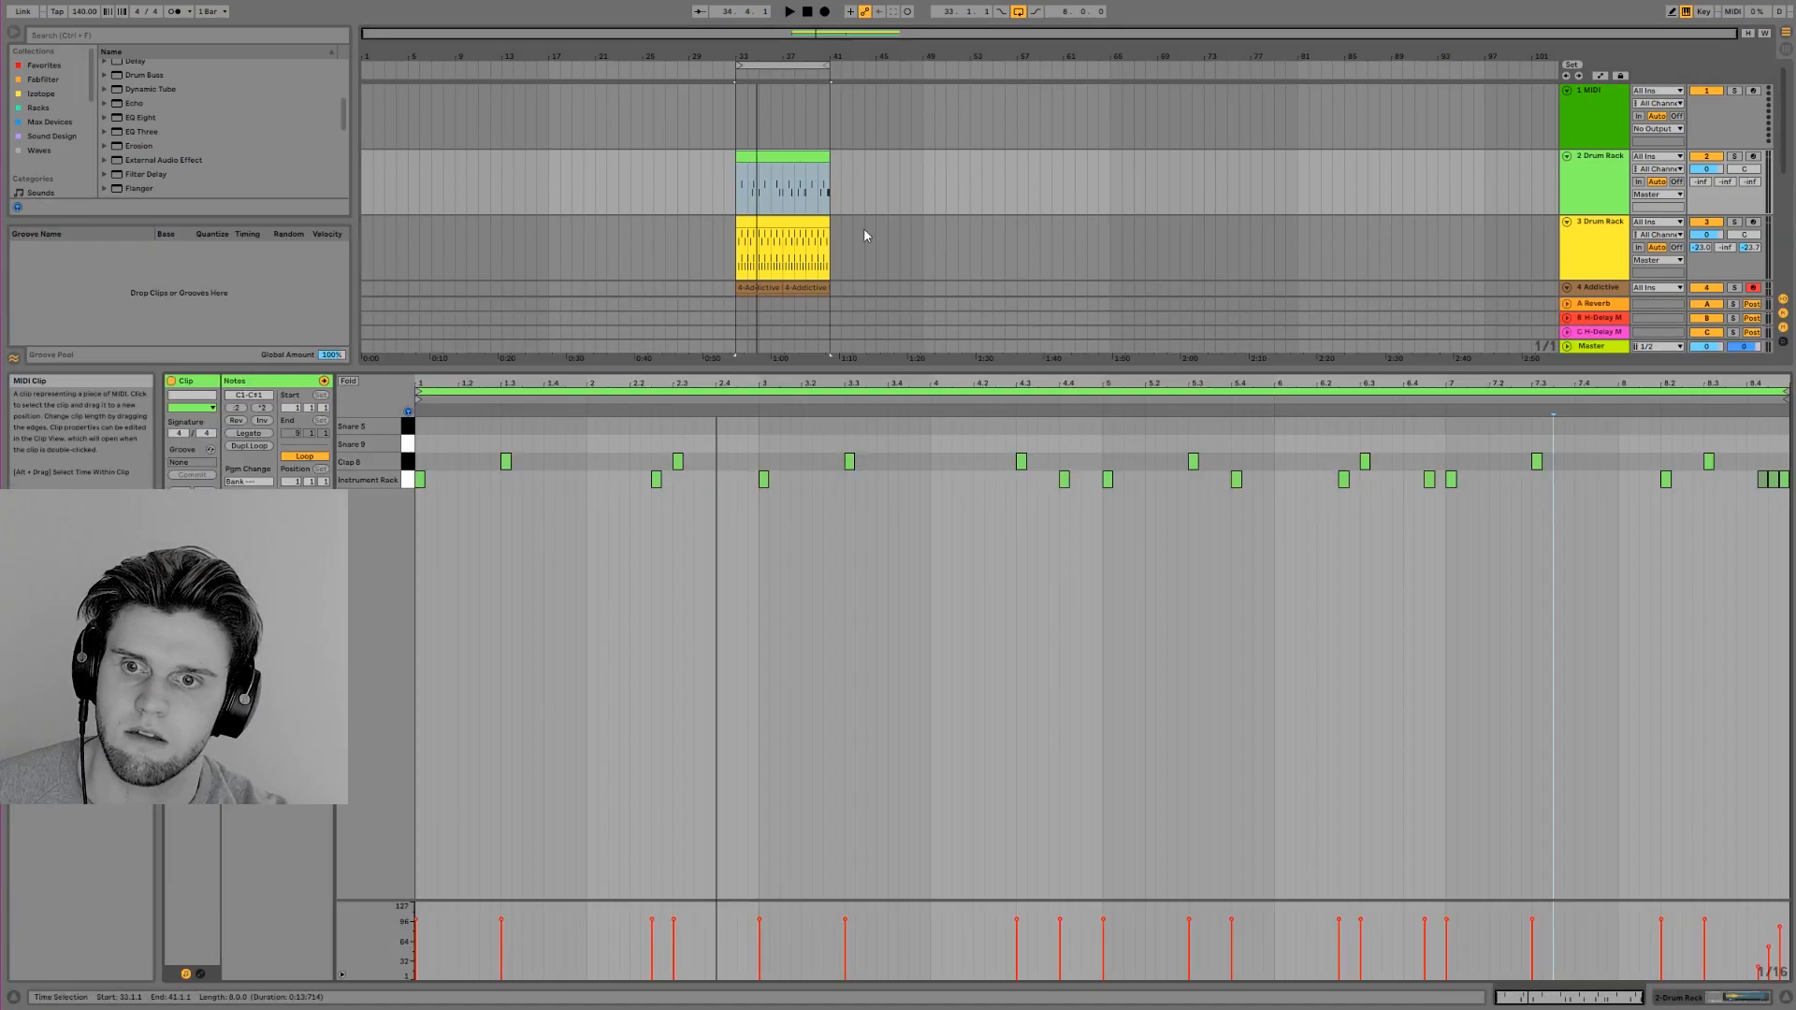
pyautogui.click(418, 468)
pyautogui.doubleClick(521, 450)
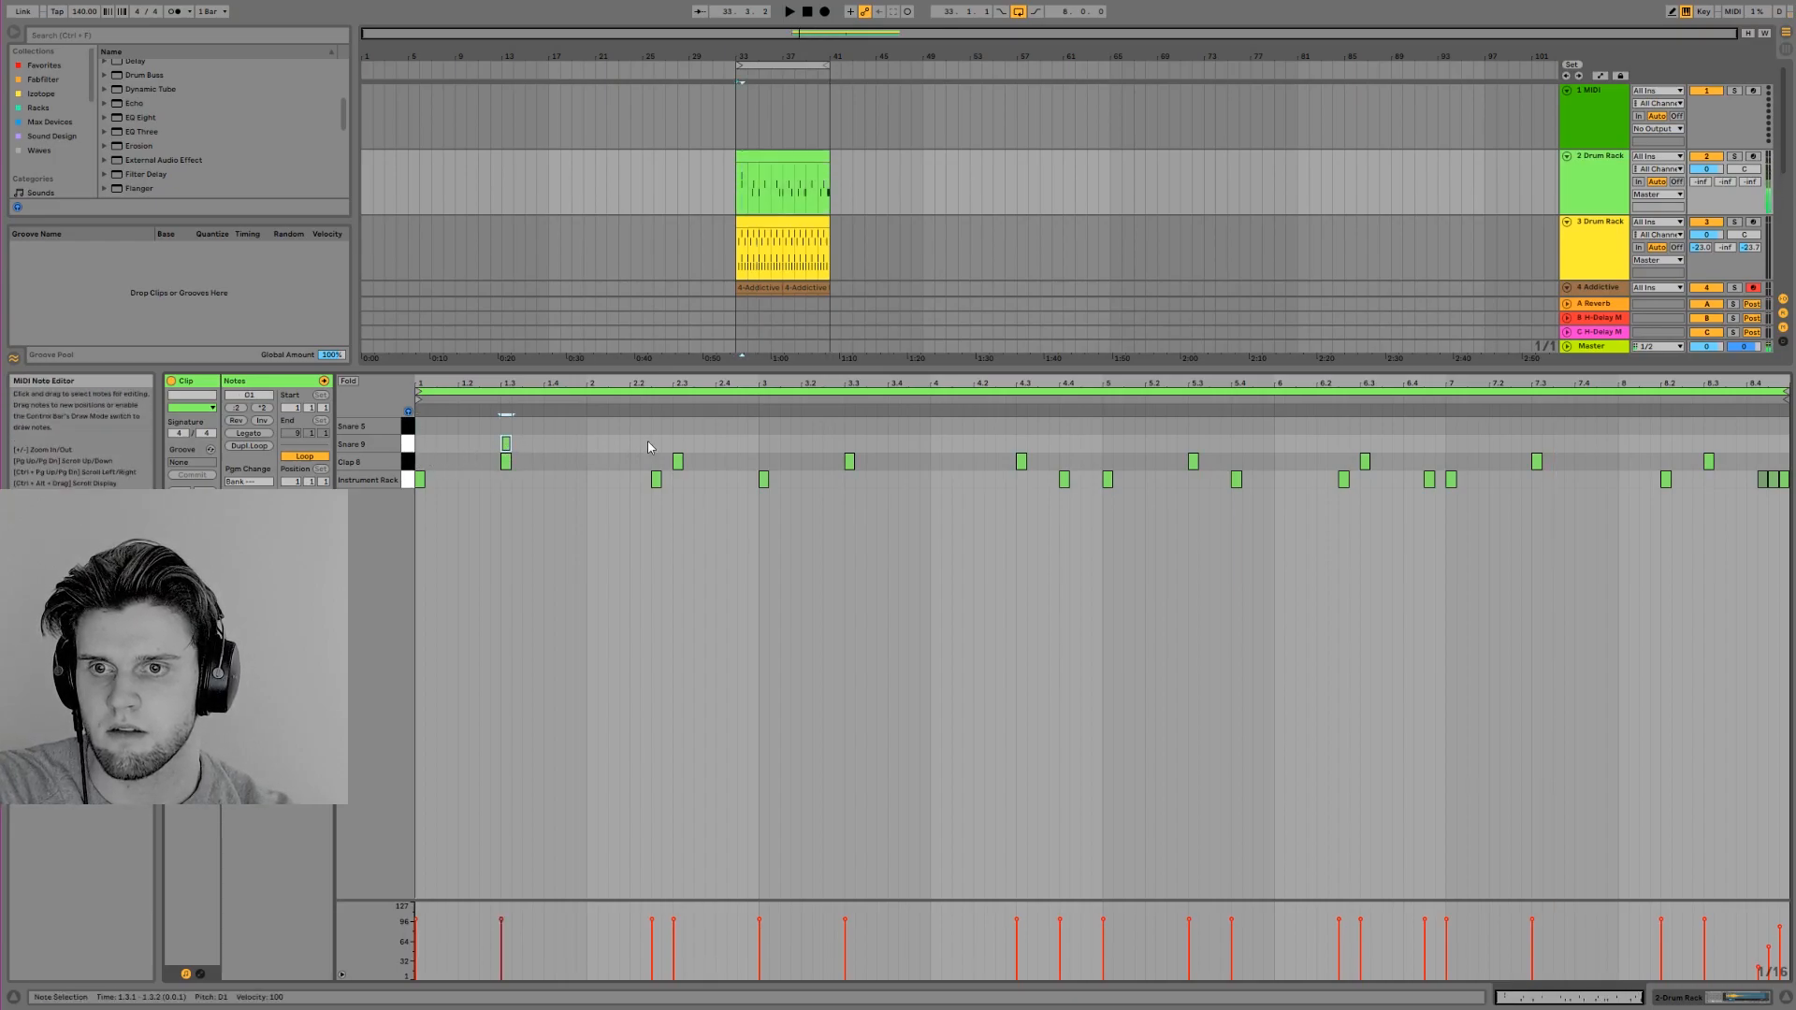
pyautogui.doubleClick(679, 426)
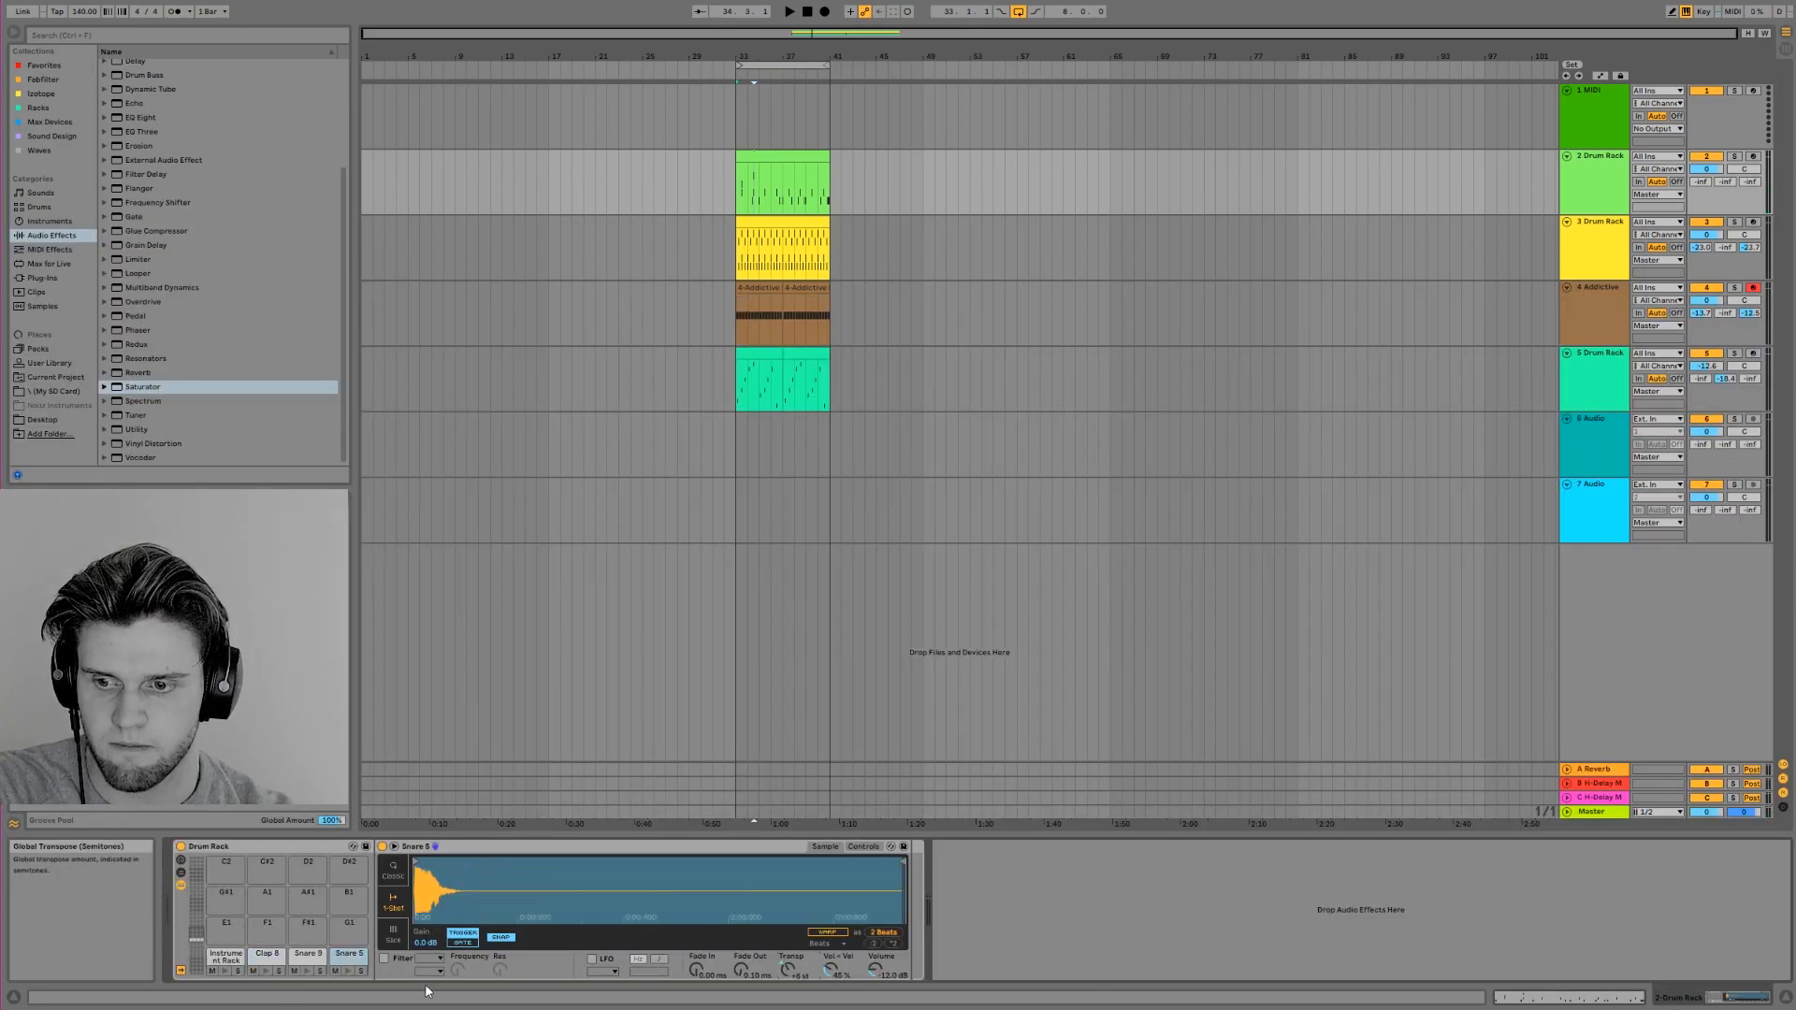
pyautogui.press('space')
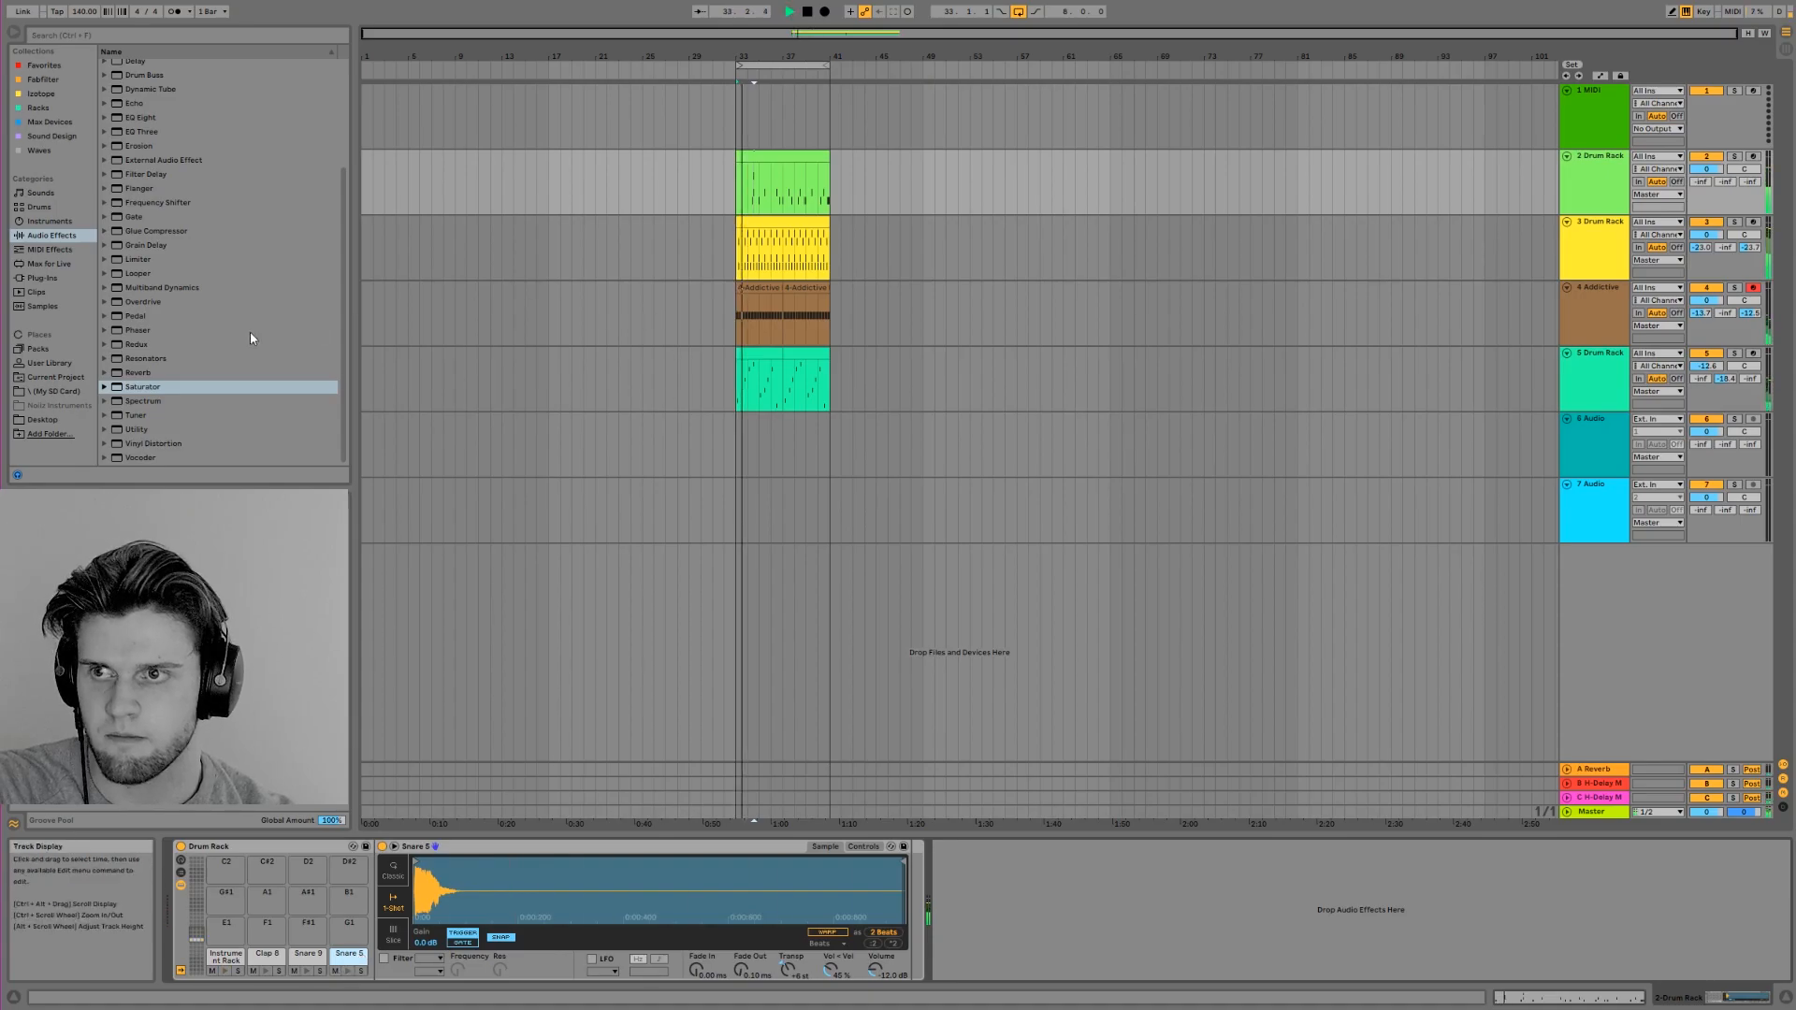
# Load H-Delay Mono/Stereo from the favorites onto the Snare 9 pad and set its delay time to dotted 1/16
pyautogui.click(43, 80)
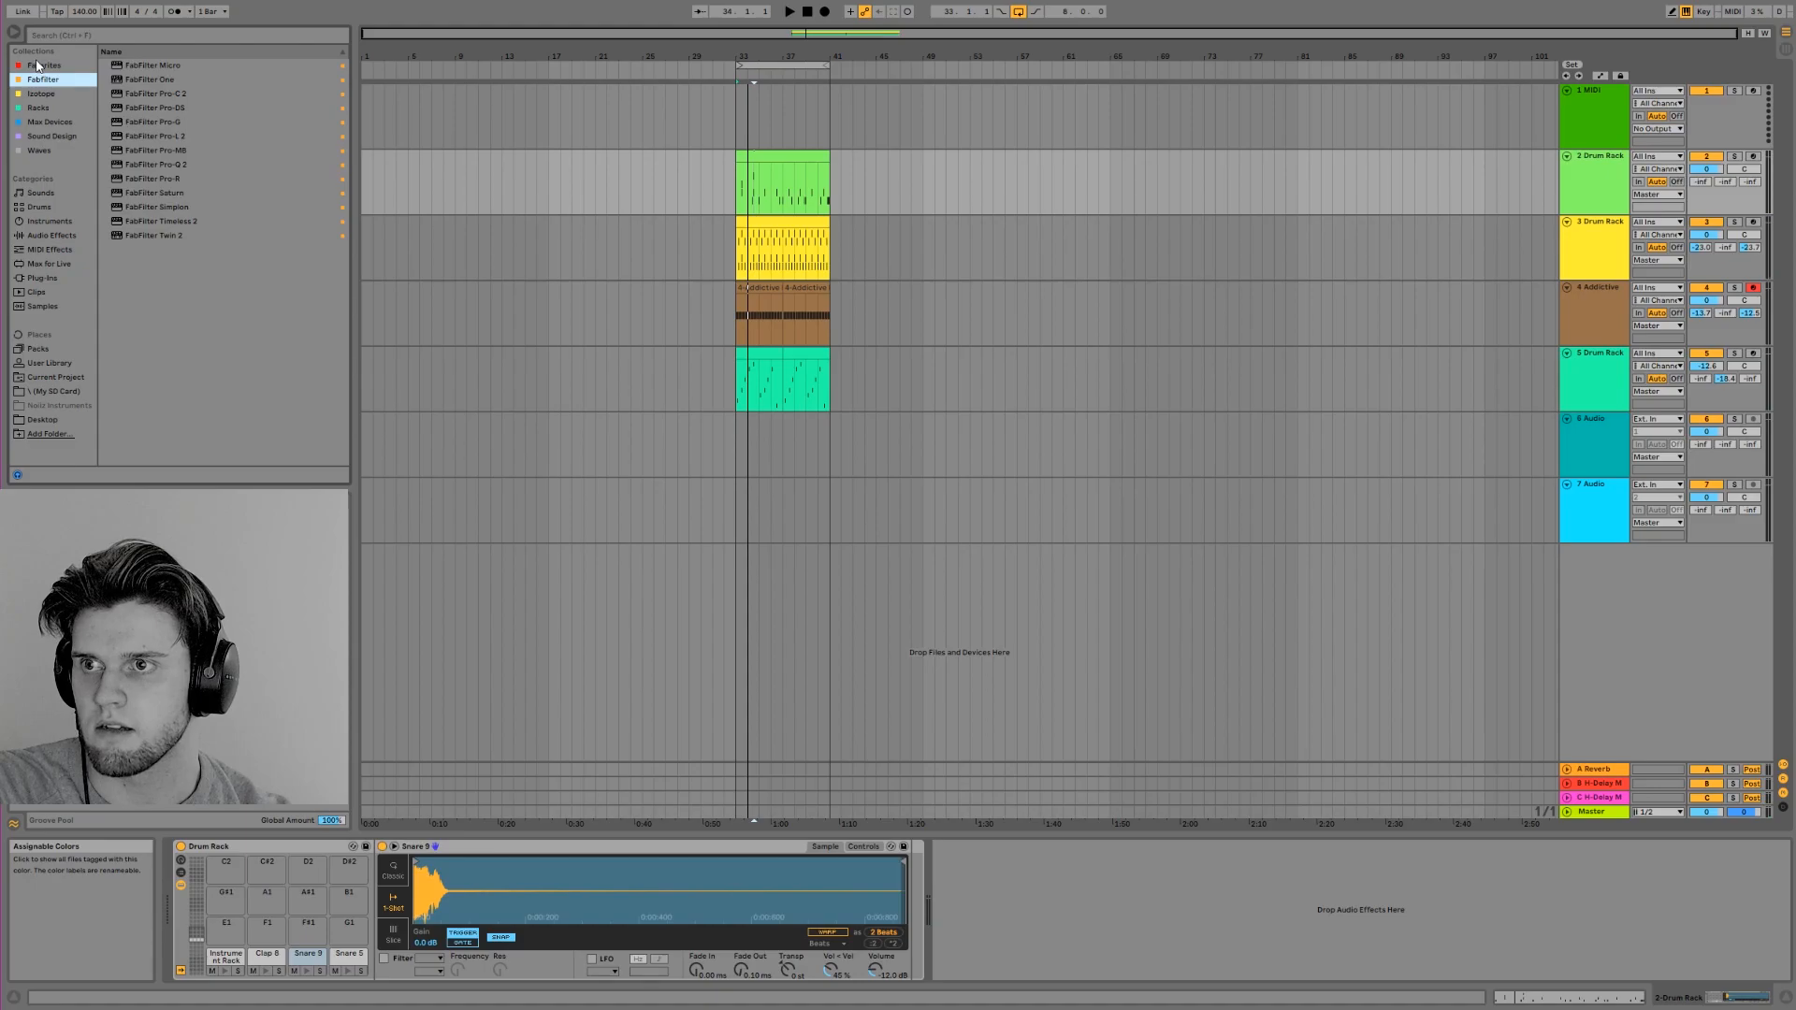
pyautogui.click(38, 64)
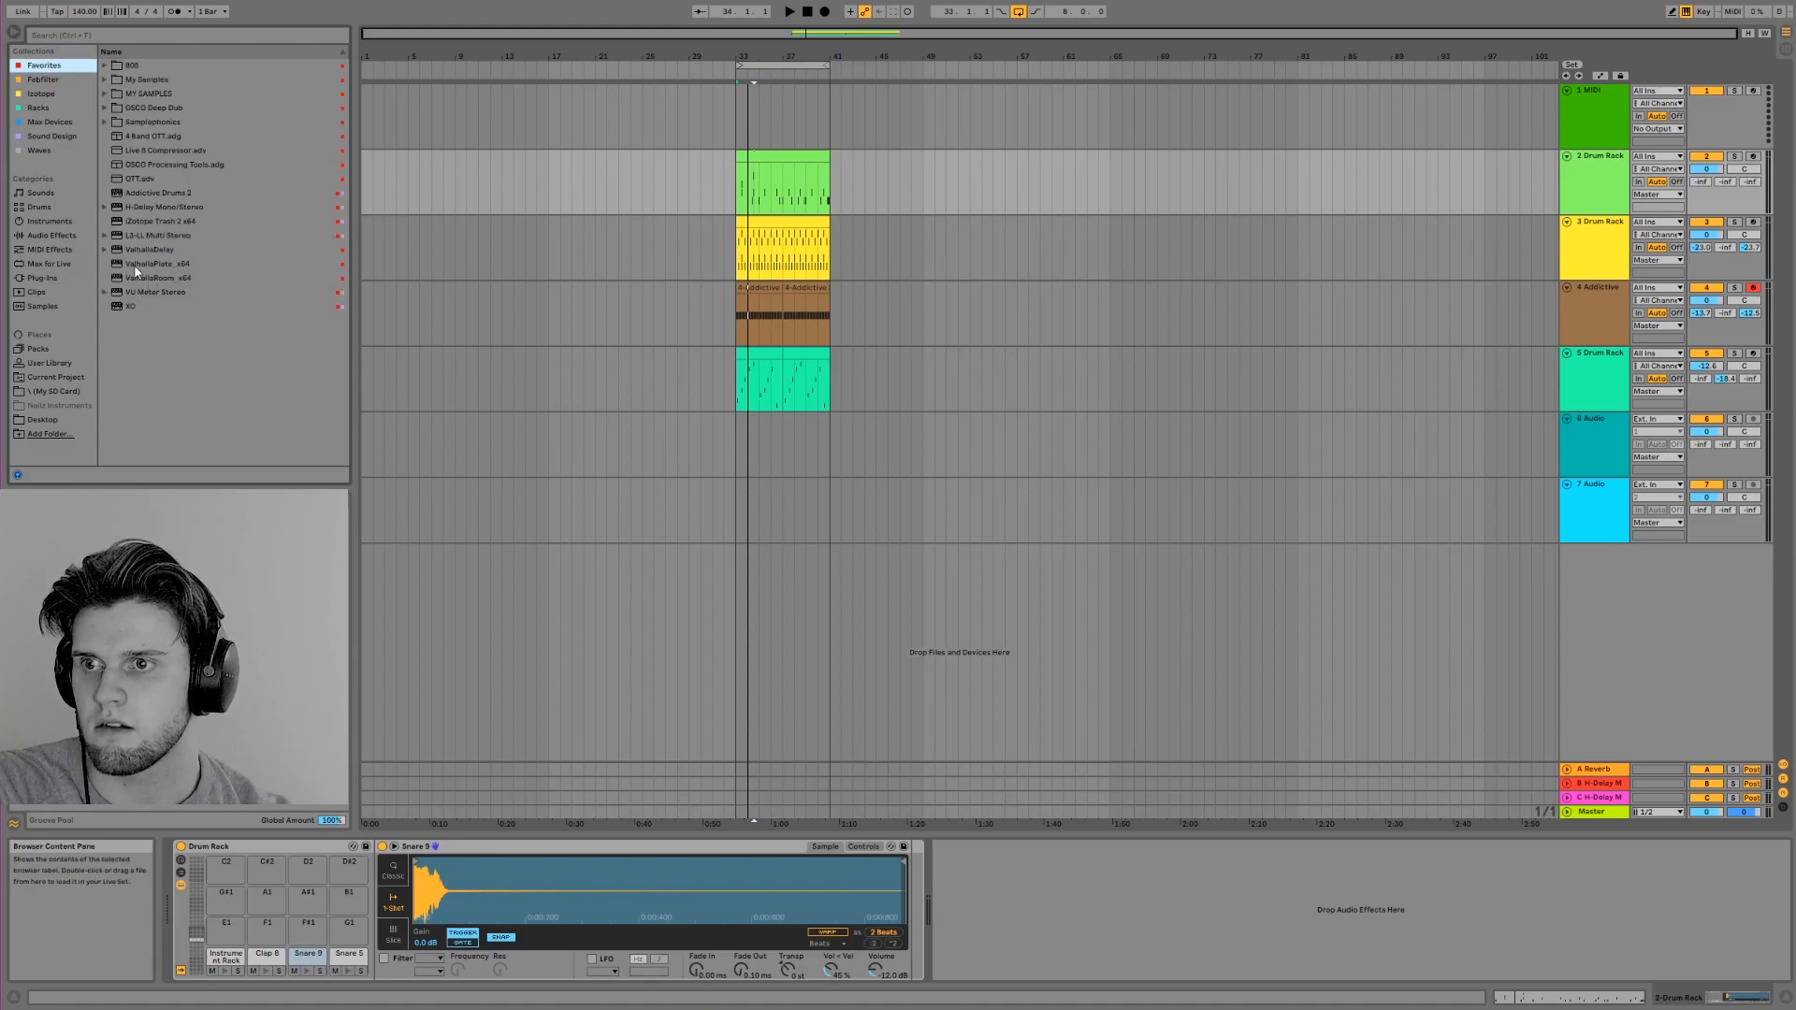
pyautogui.click(136, 207)
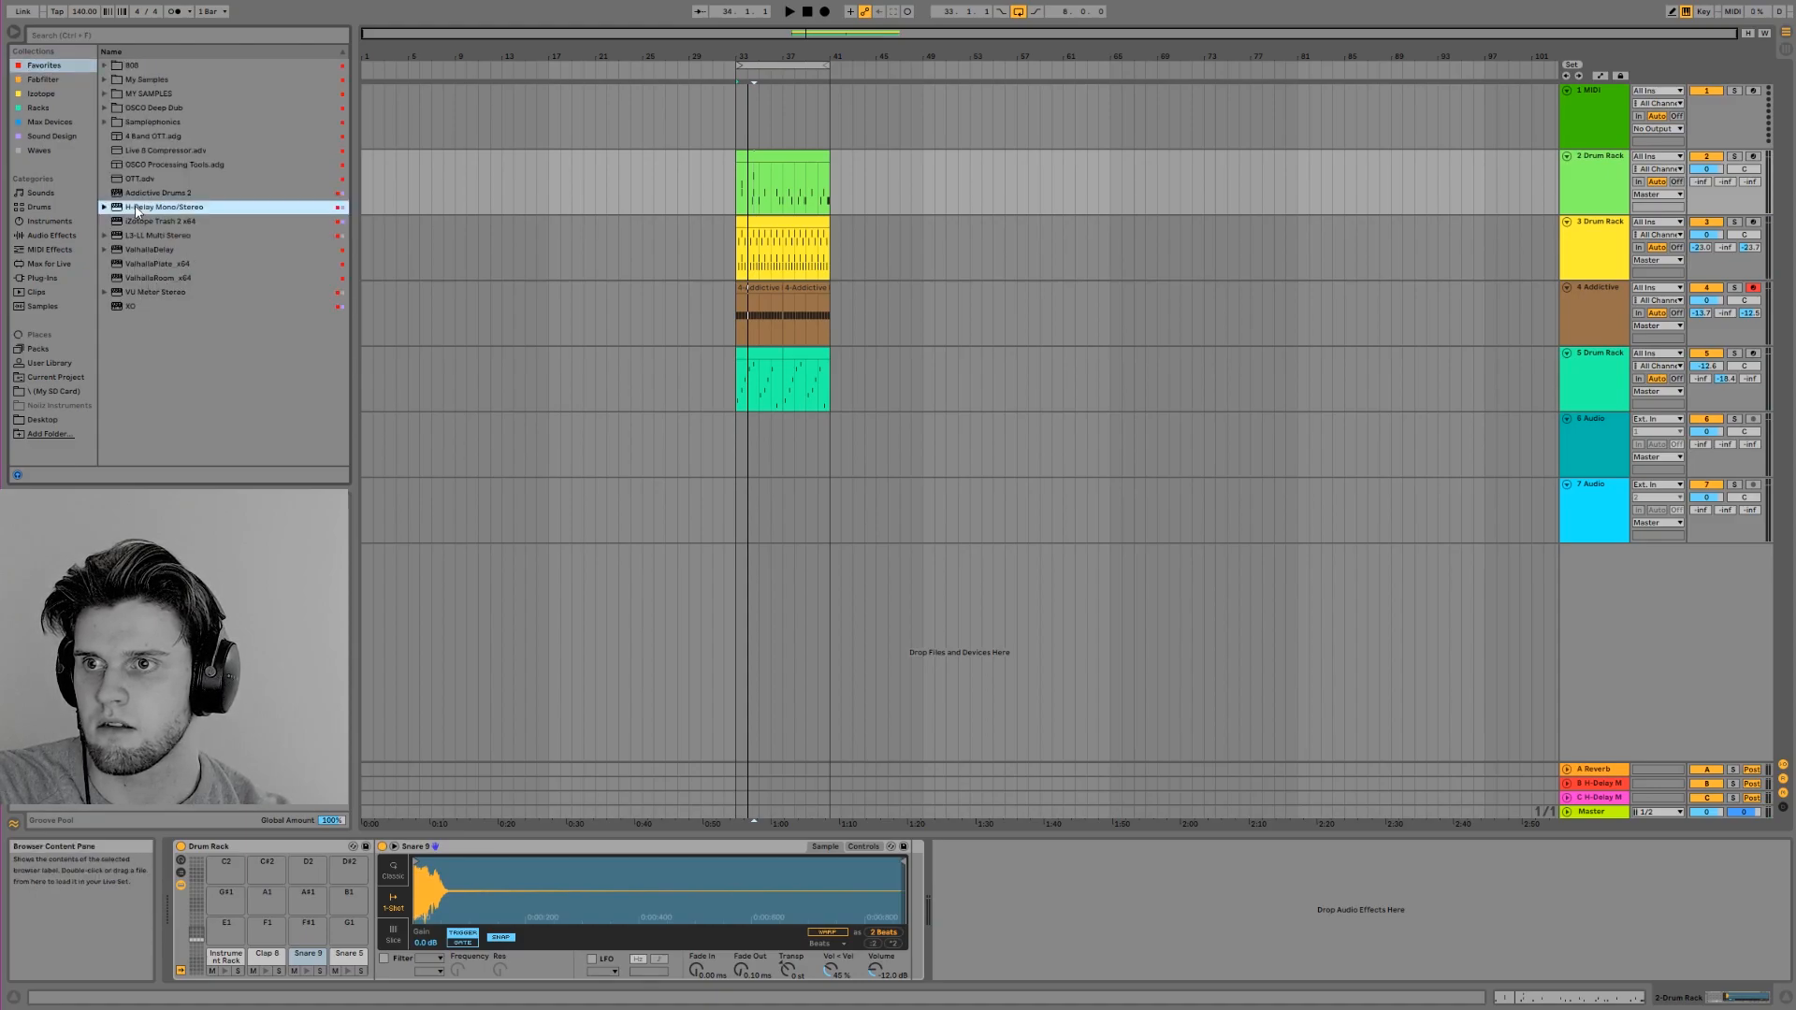
pyautogui.press('Return')
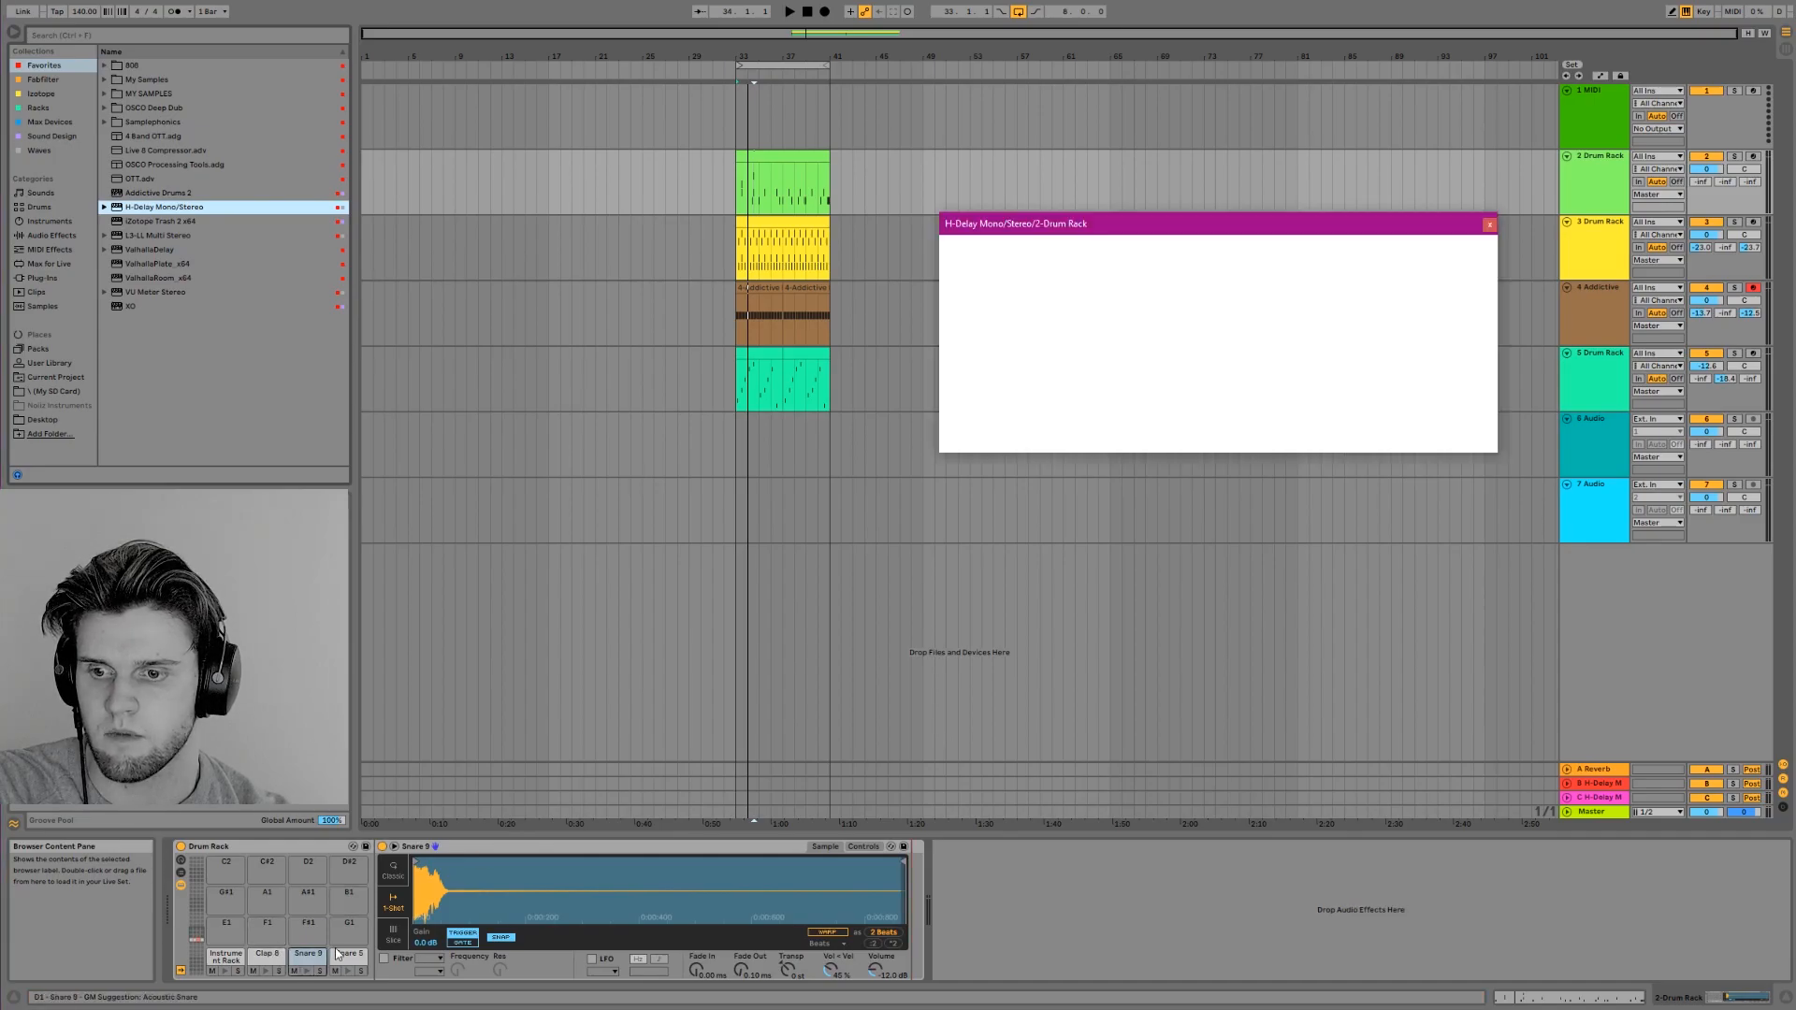
pyautogui.moveTo(974, 849); pyautogui.dragTo(345, 955)
pyautogui.click(308, 955)
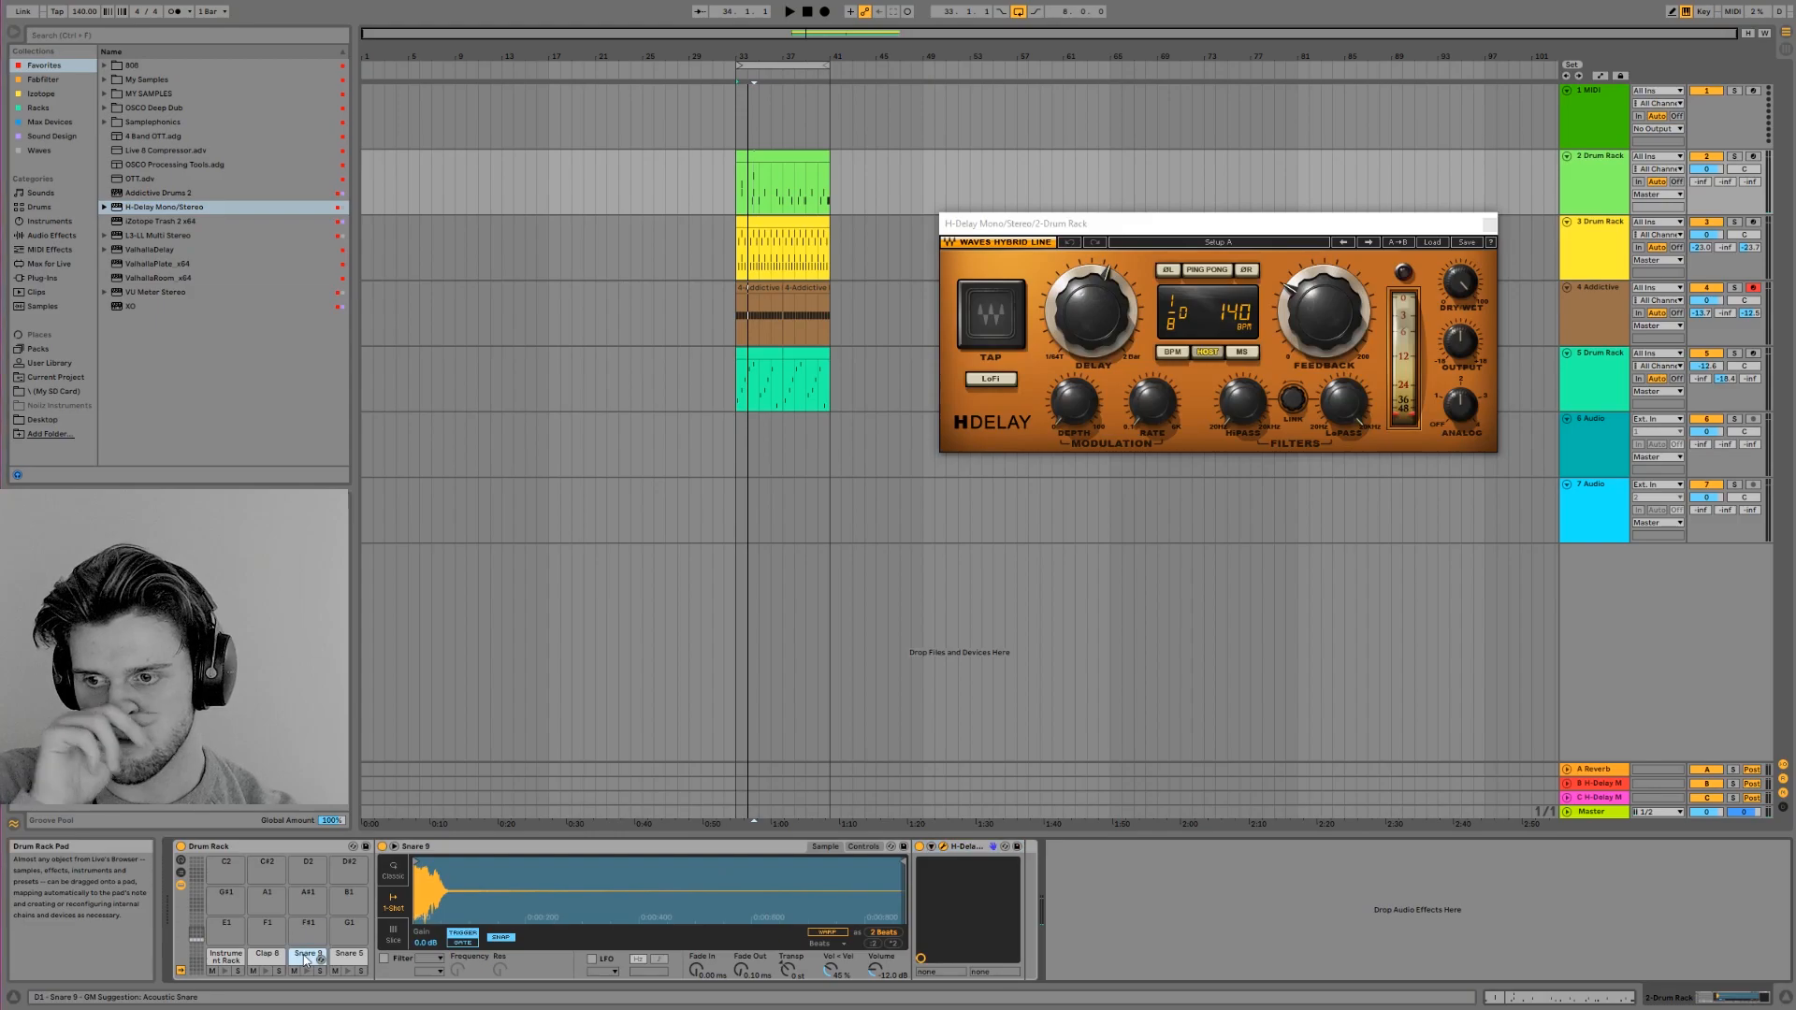
pyautogui.click(1071, 315)
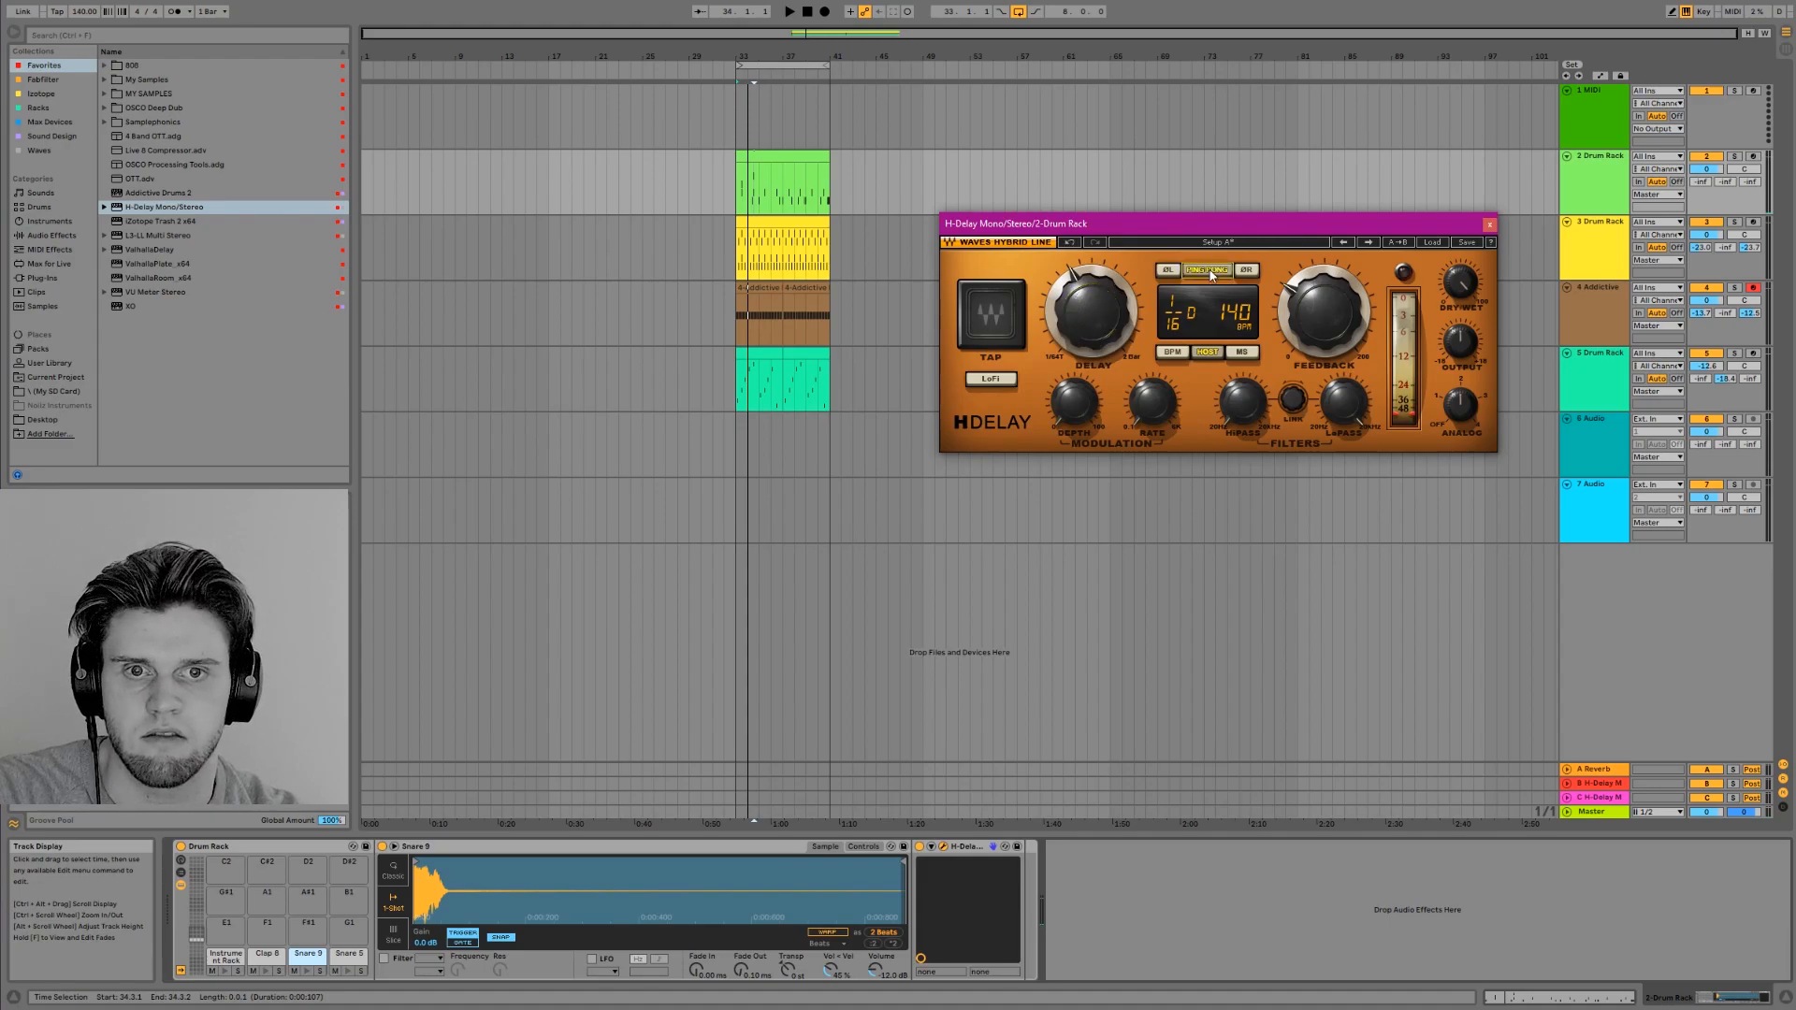
# Play the beat and preview the Snare 9 pad to check how its delay sounds
pyautogui.press('space')
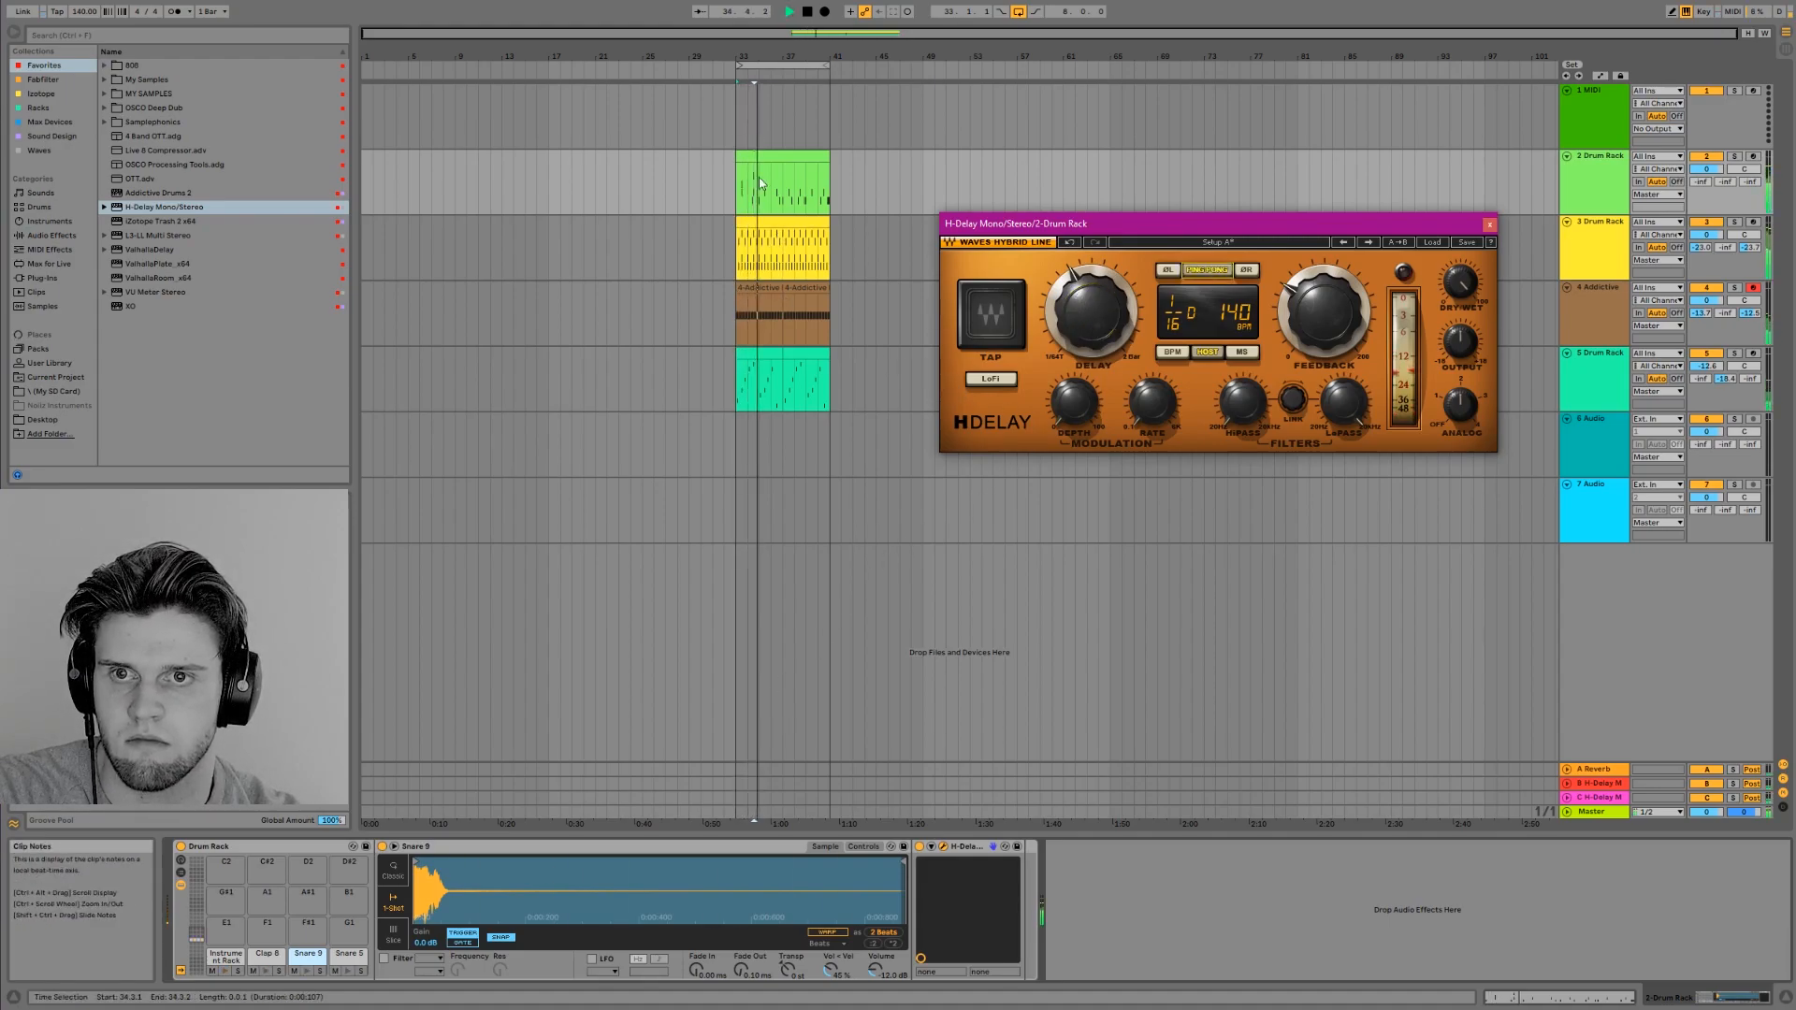
pyautogui.press('space')
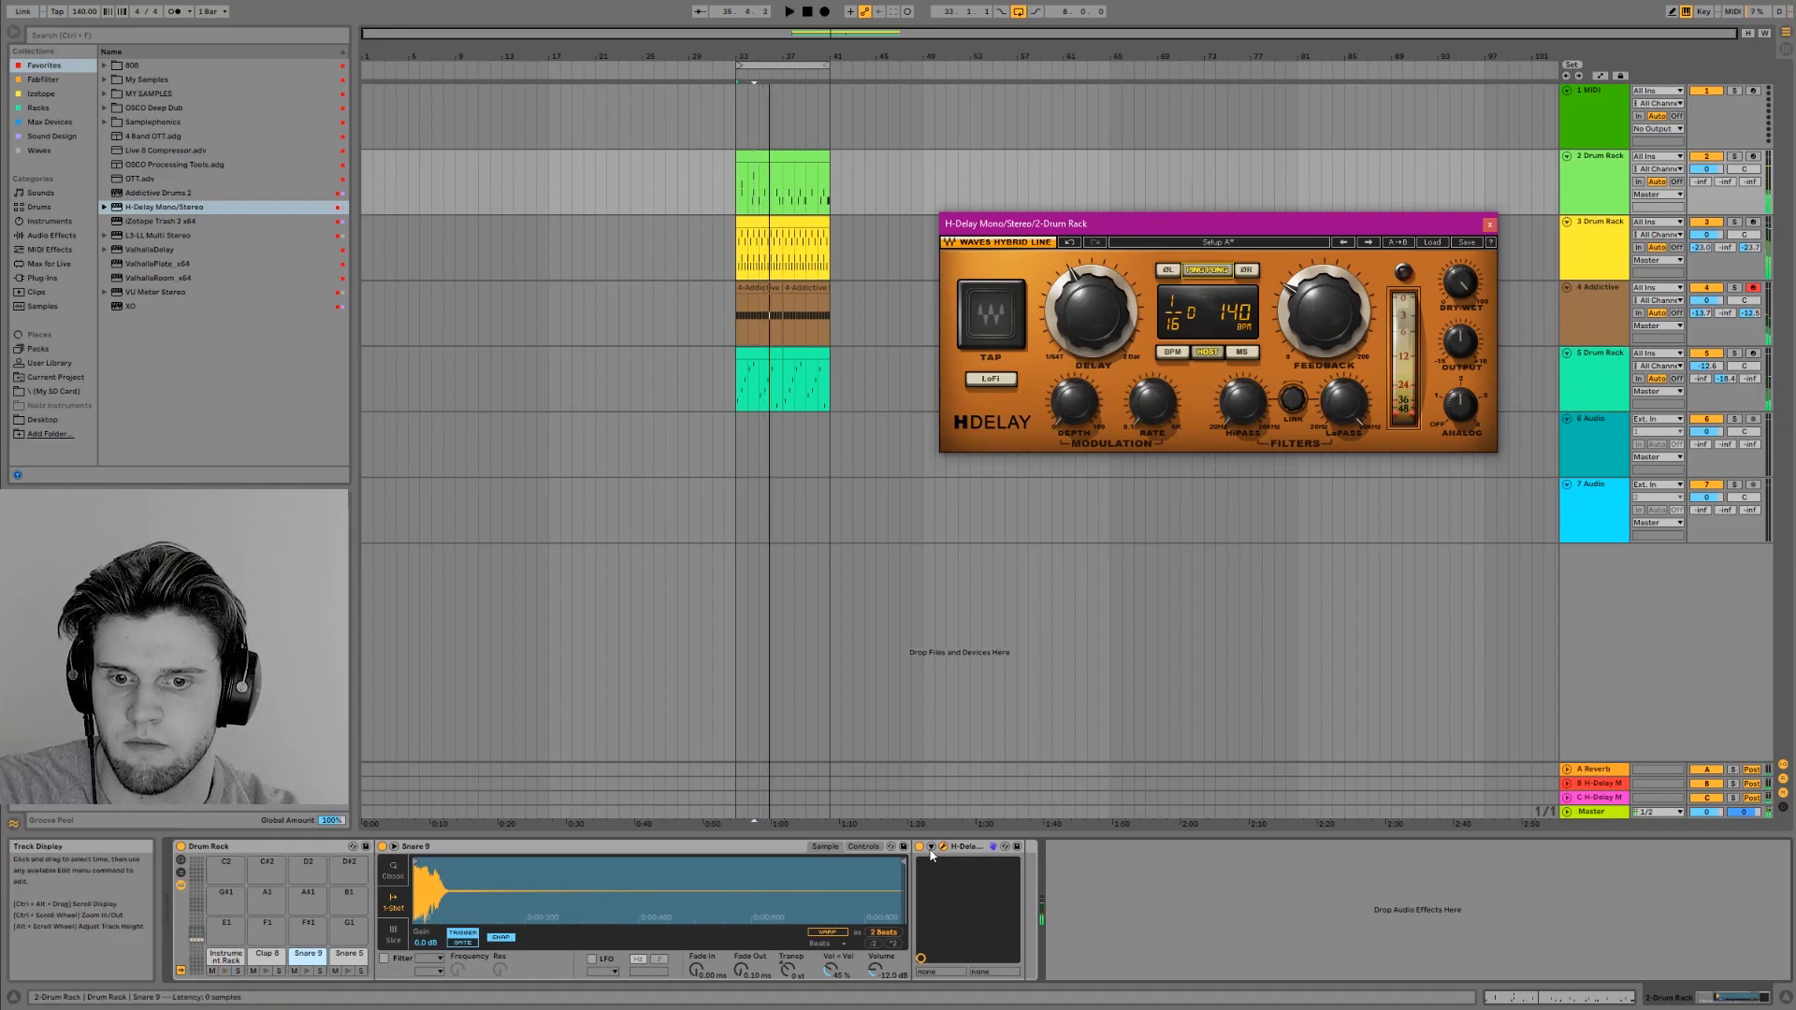
pyautogui.click(311, 971)
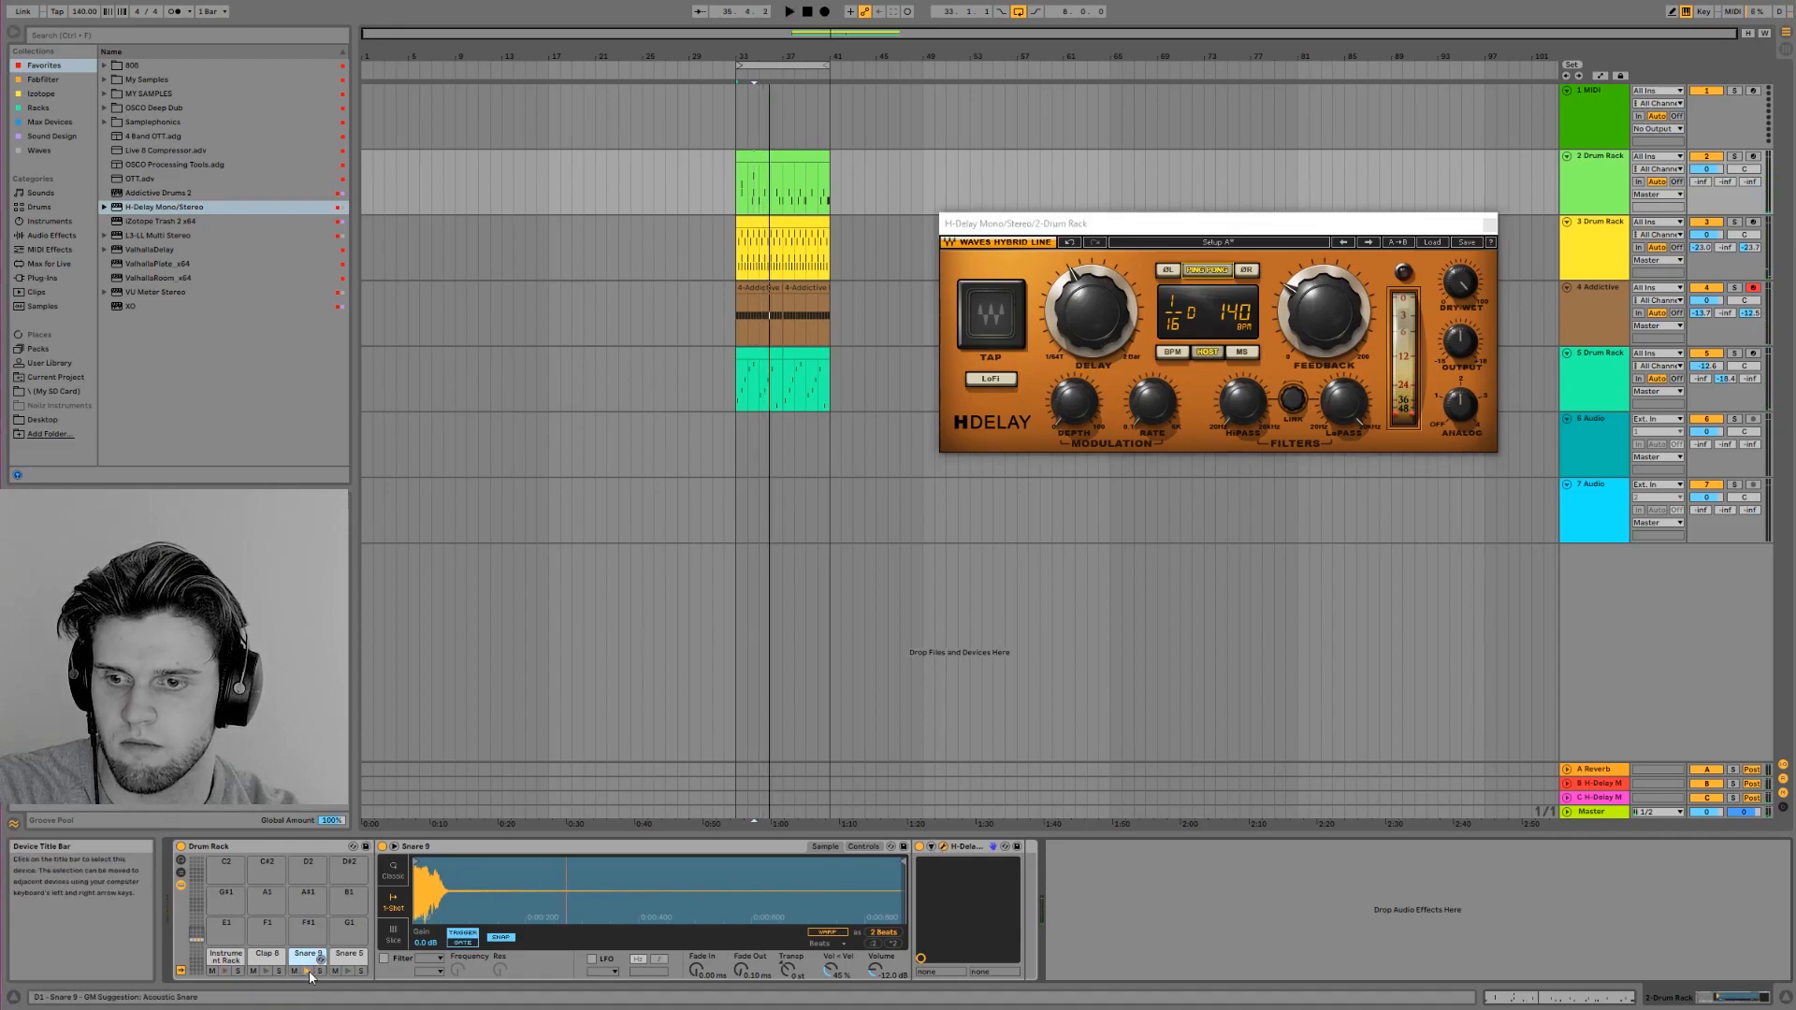
# Open H-Delay on the Snare 5 pad, set its delay time to dotted 1/8 and preview the pad
pyautogui.click(359, 956)
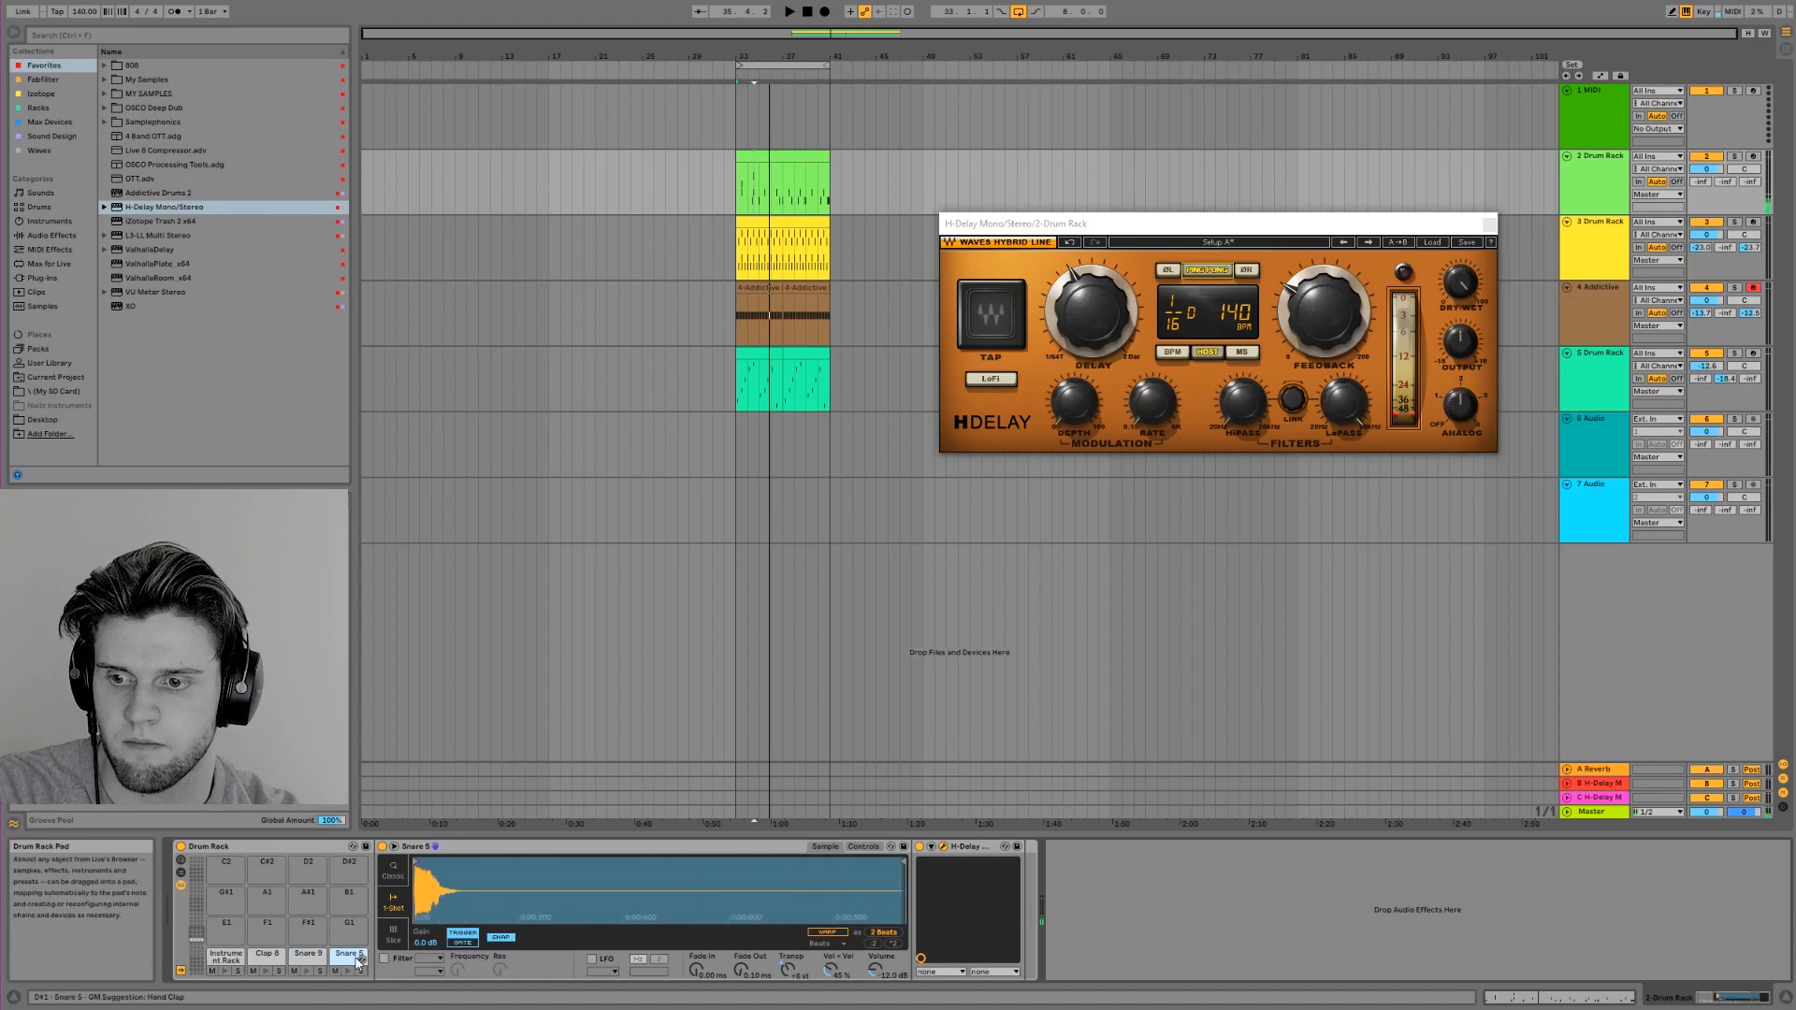
pyautogui.click(943, 847)
pyautogui.click(943, 847)
pyautogui.moveTo(1161, 225); pyautogui.dragTo(764, 411)
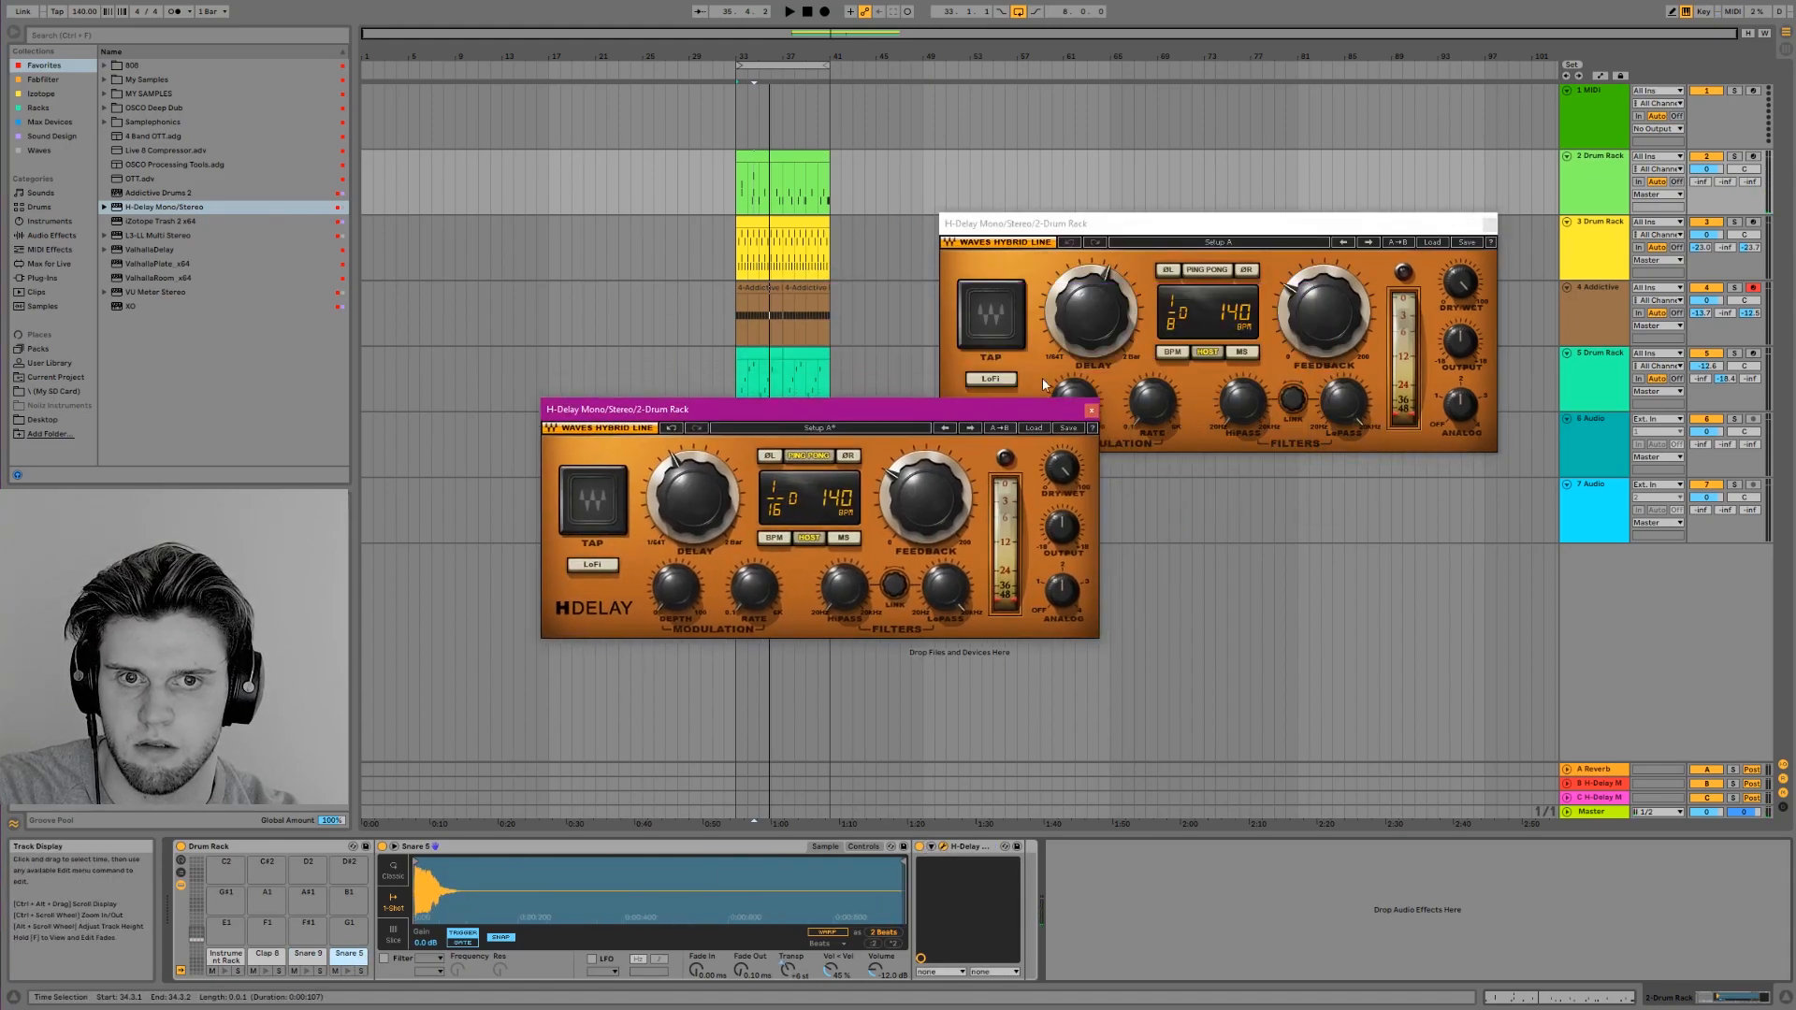
pyautogui.click(1092, 410)
pyautogui.click(1195, 267)
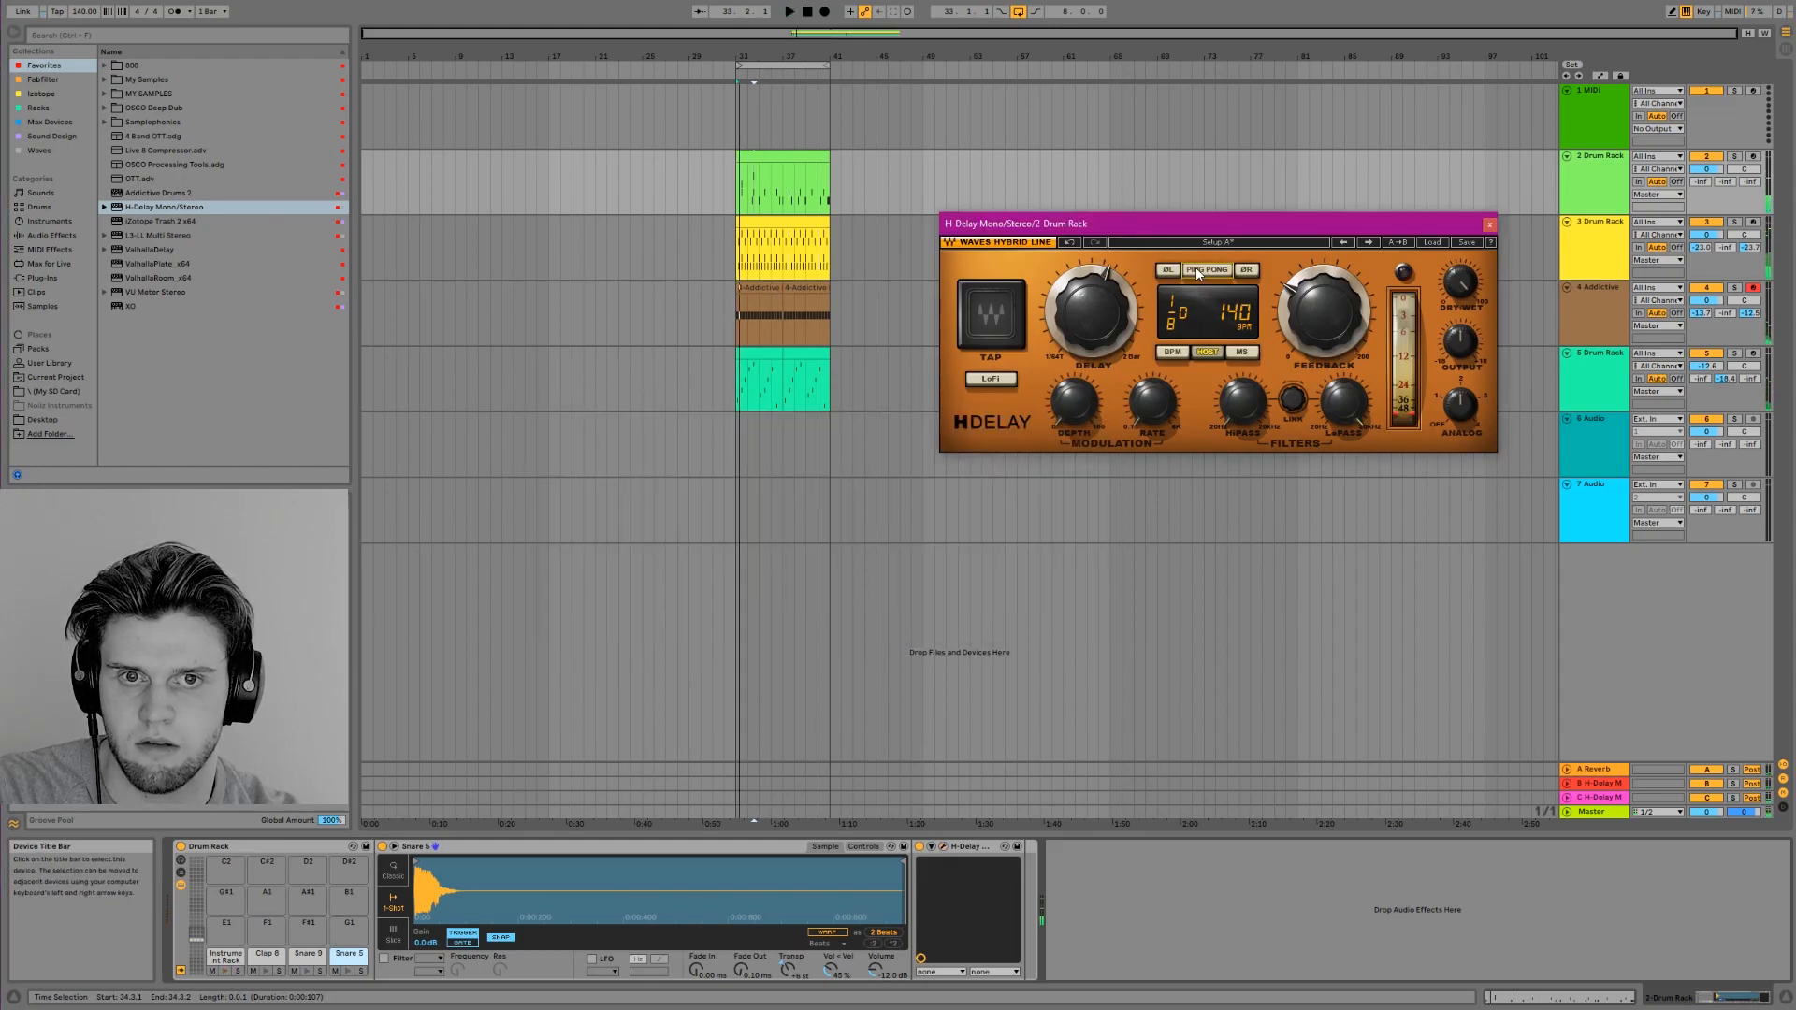
pyautogui.click(352, 974)
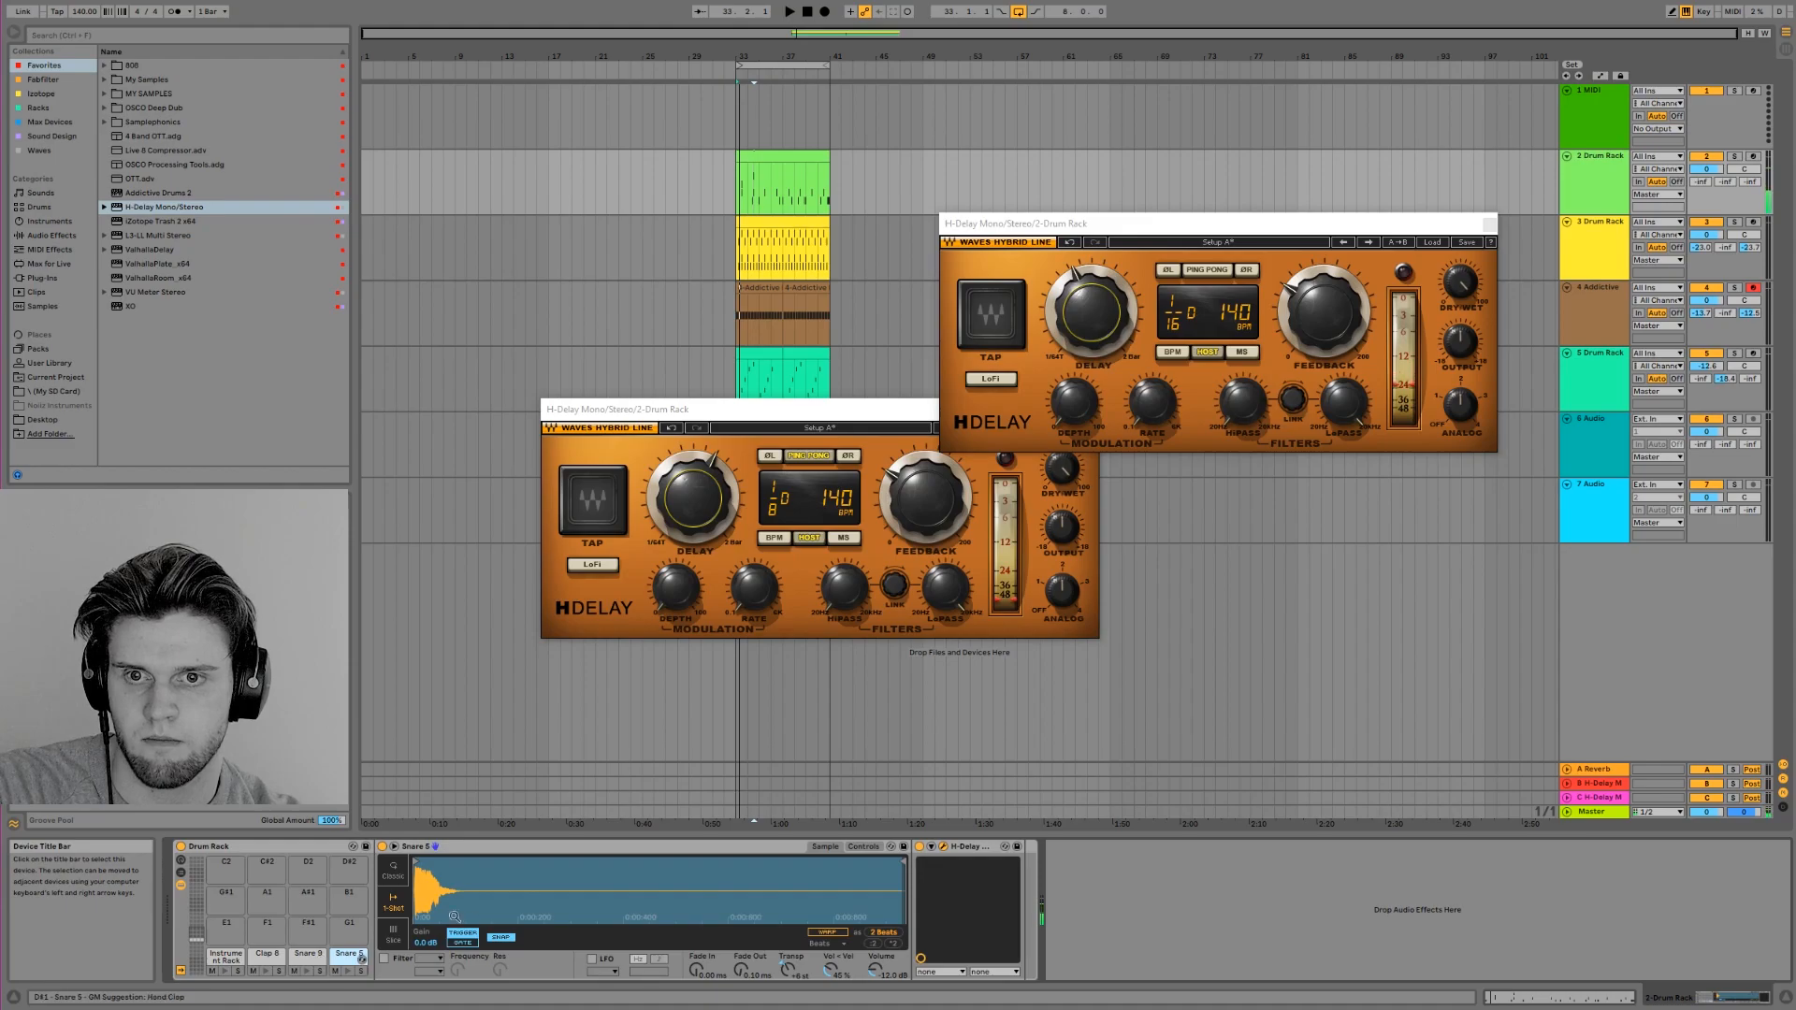
# During playback, set Snare 5's delay to dotted 1/16 and Snare 9's to dotted 1/8, and adjust their dry/wet mix and feedback
pyautogui.press('space')
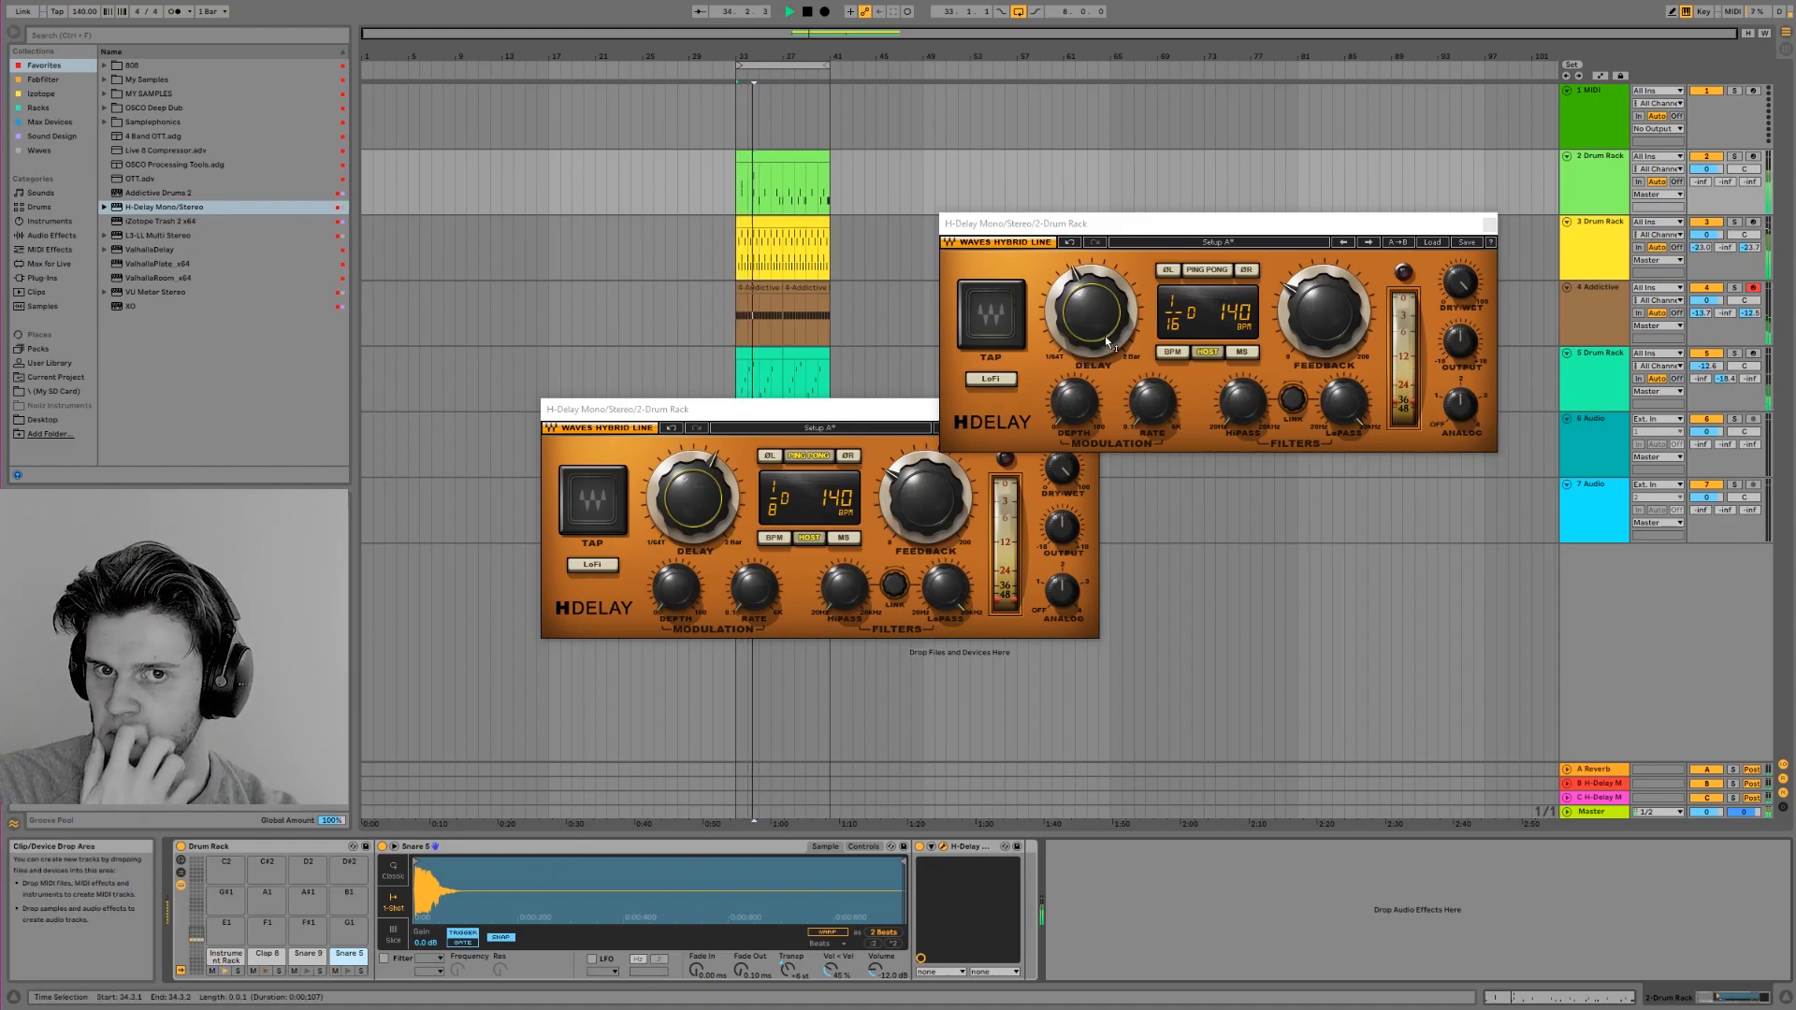
pyautogui.click(1461, 282)
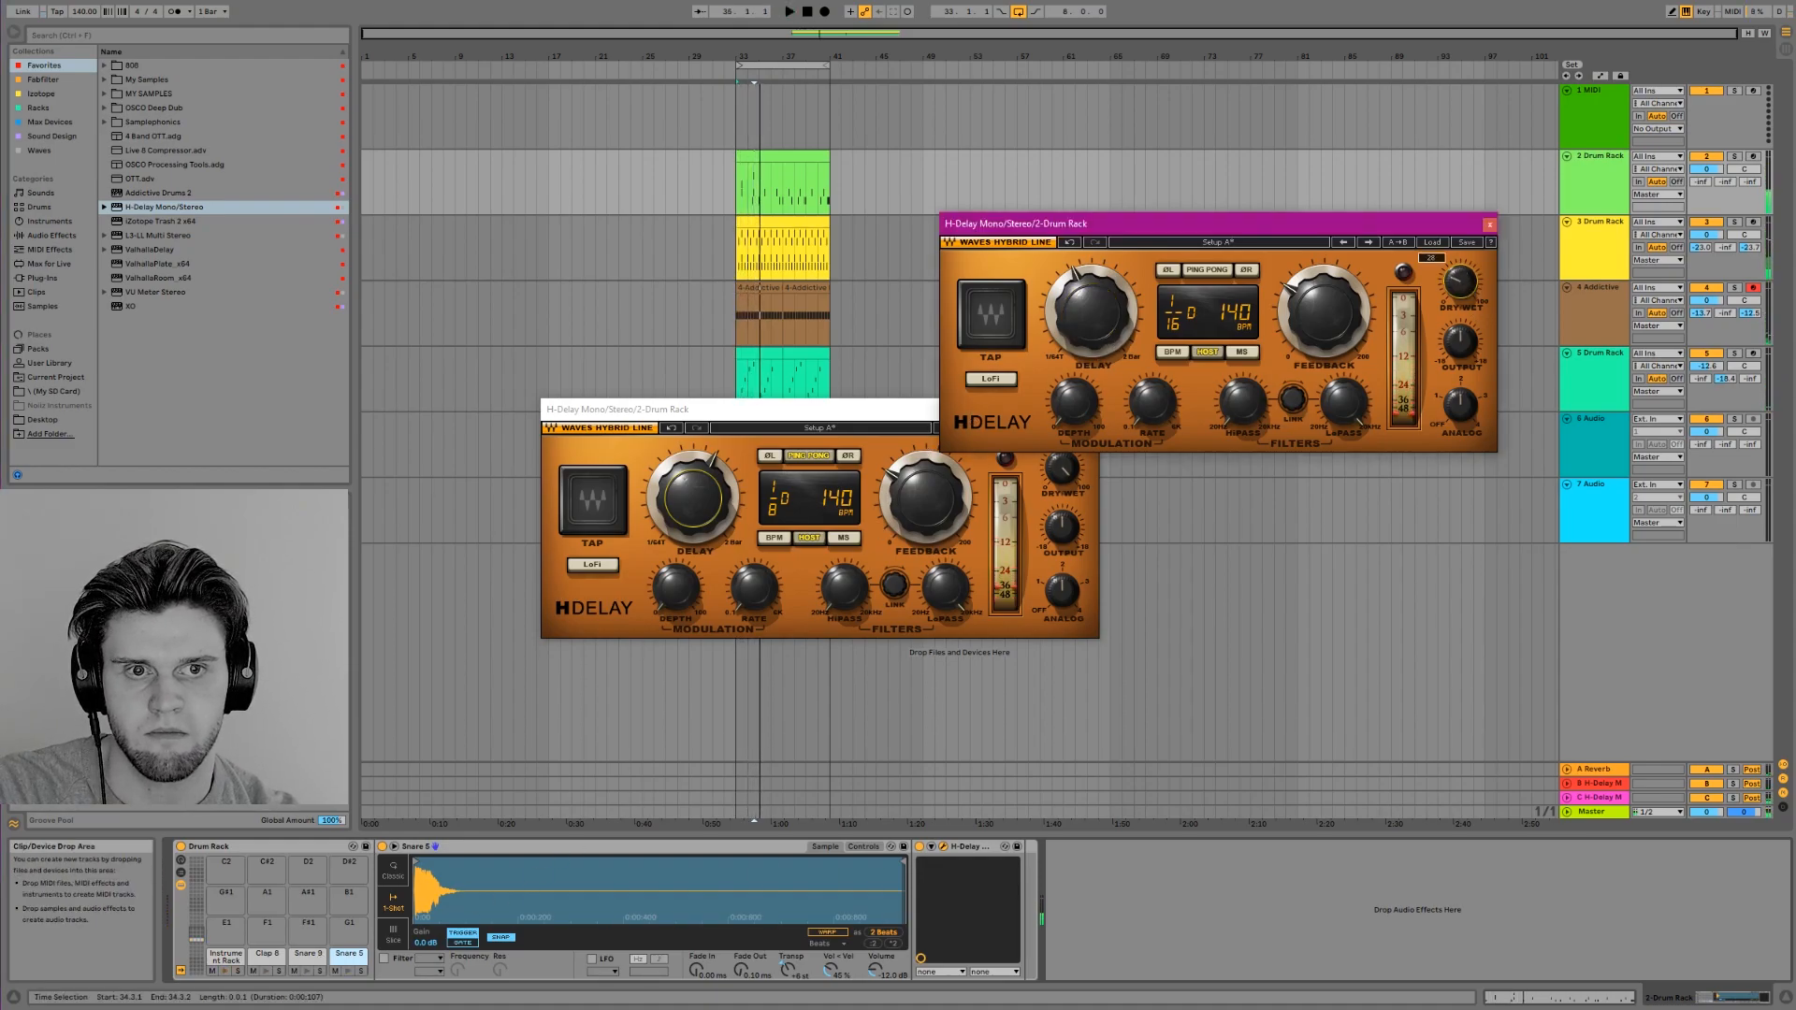
pyautogui.click(1054, 474)
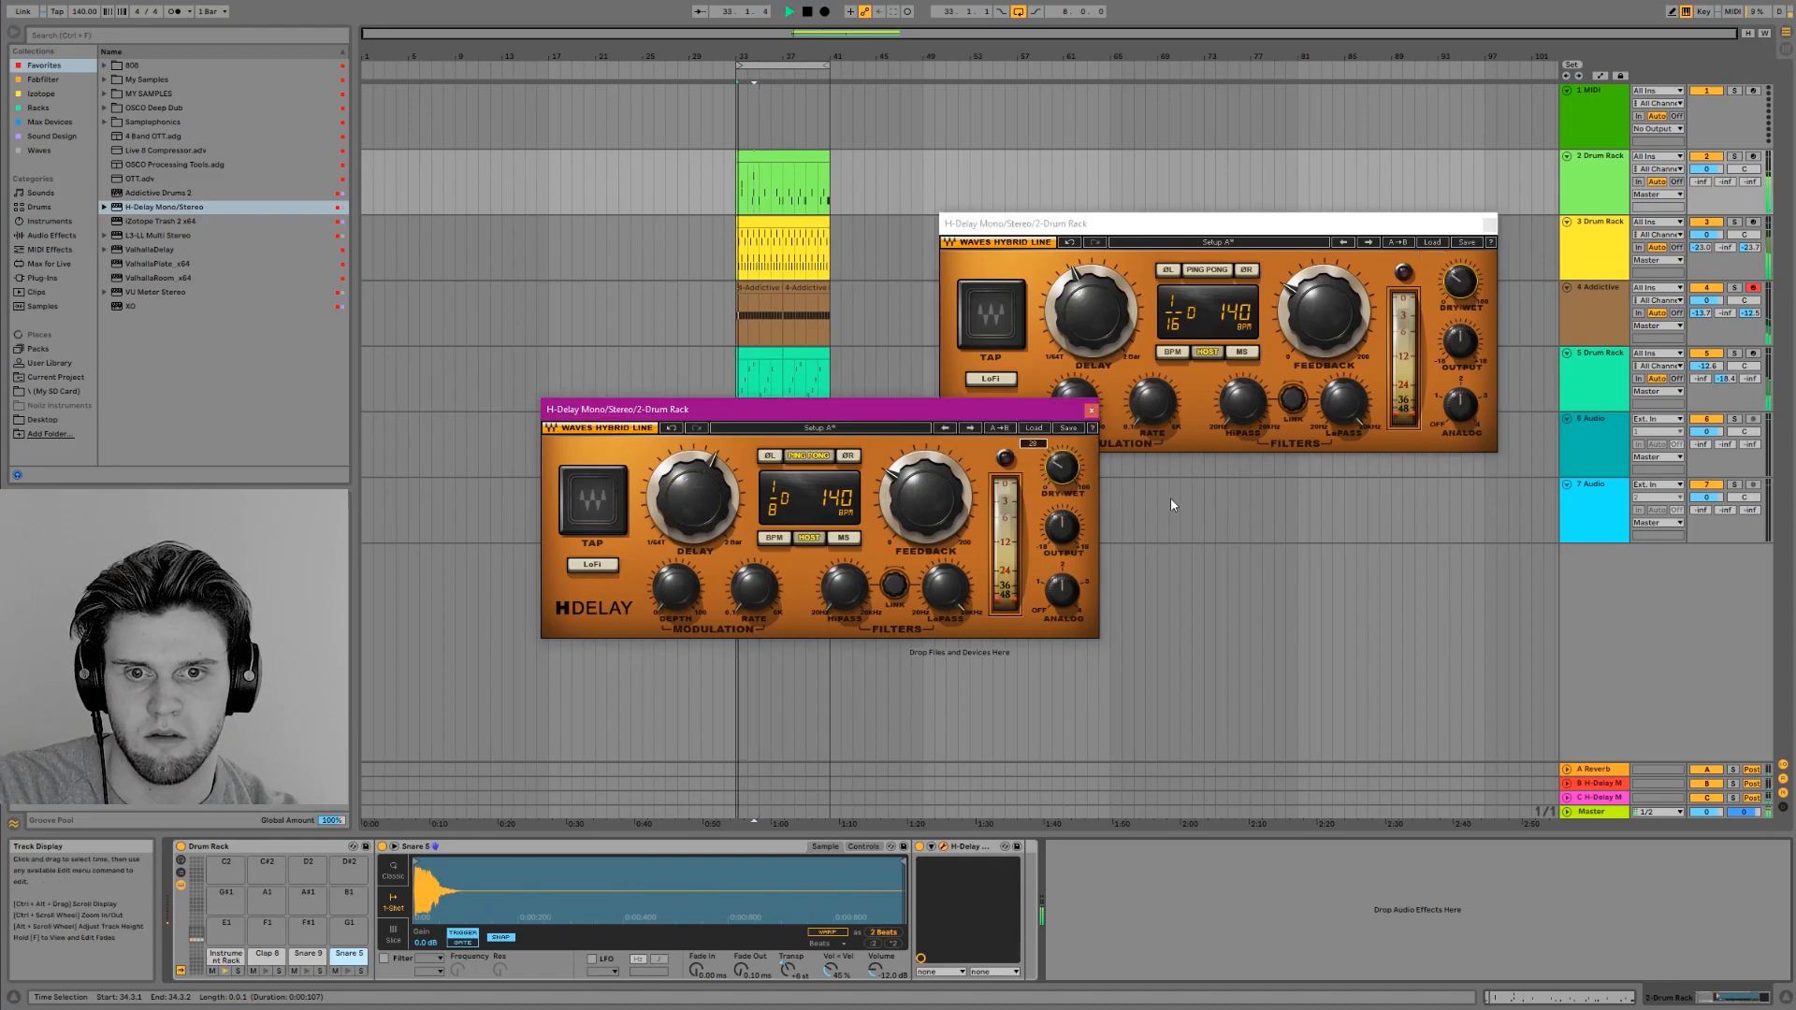
pyautogui.click(1319, 299)
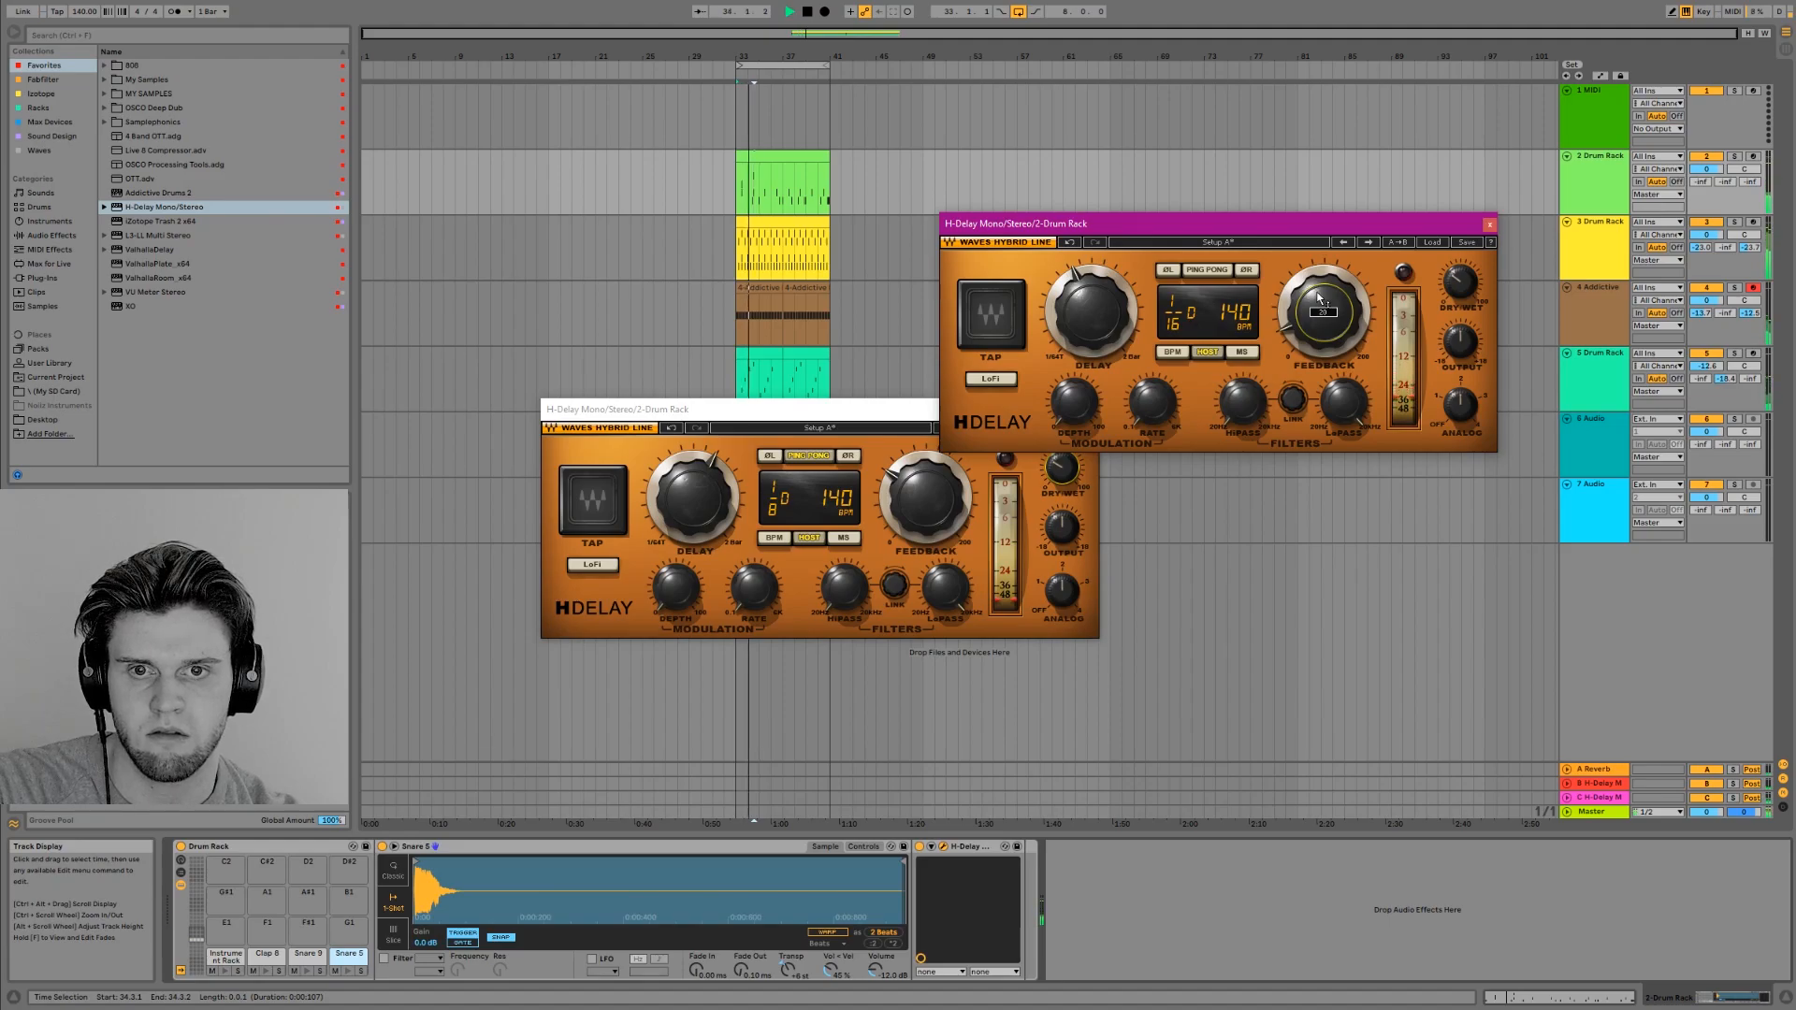
pyautogui.click(816, 405)
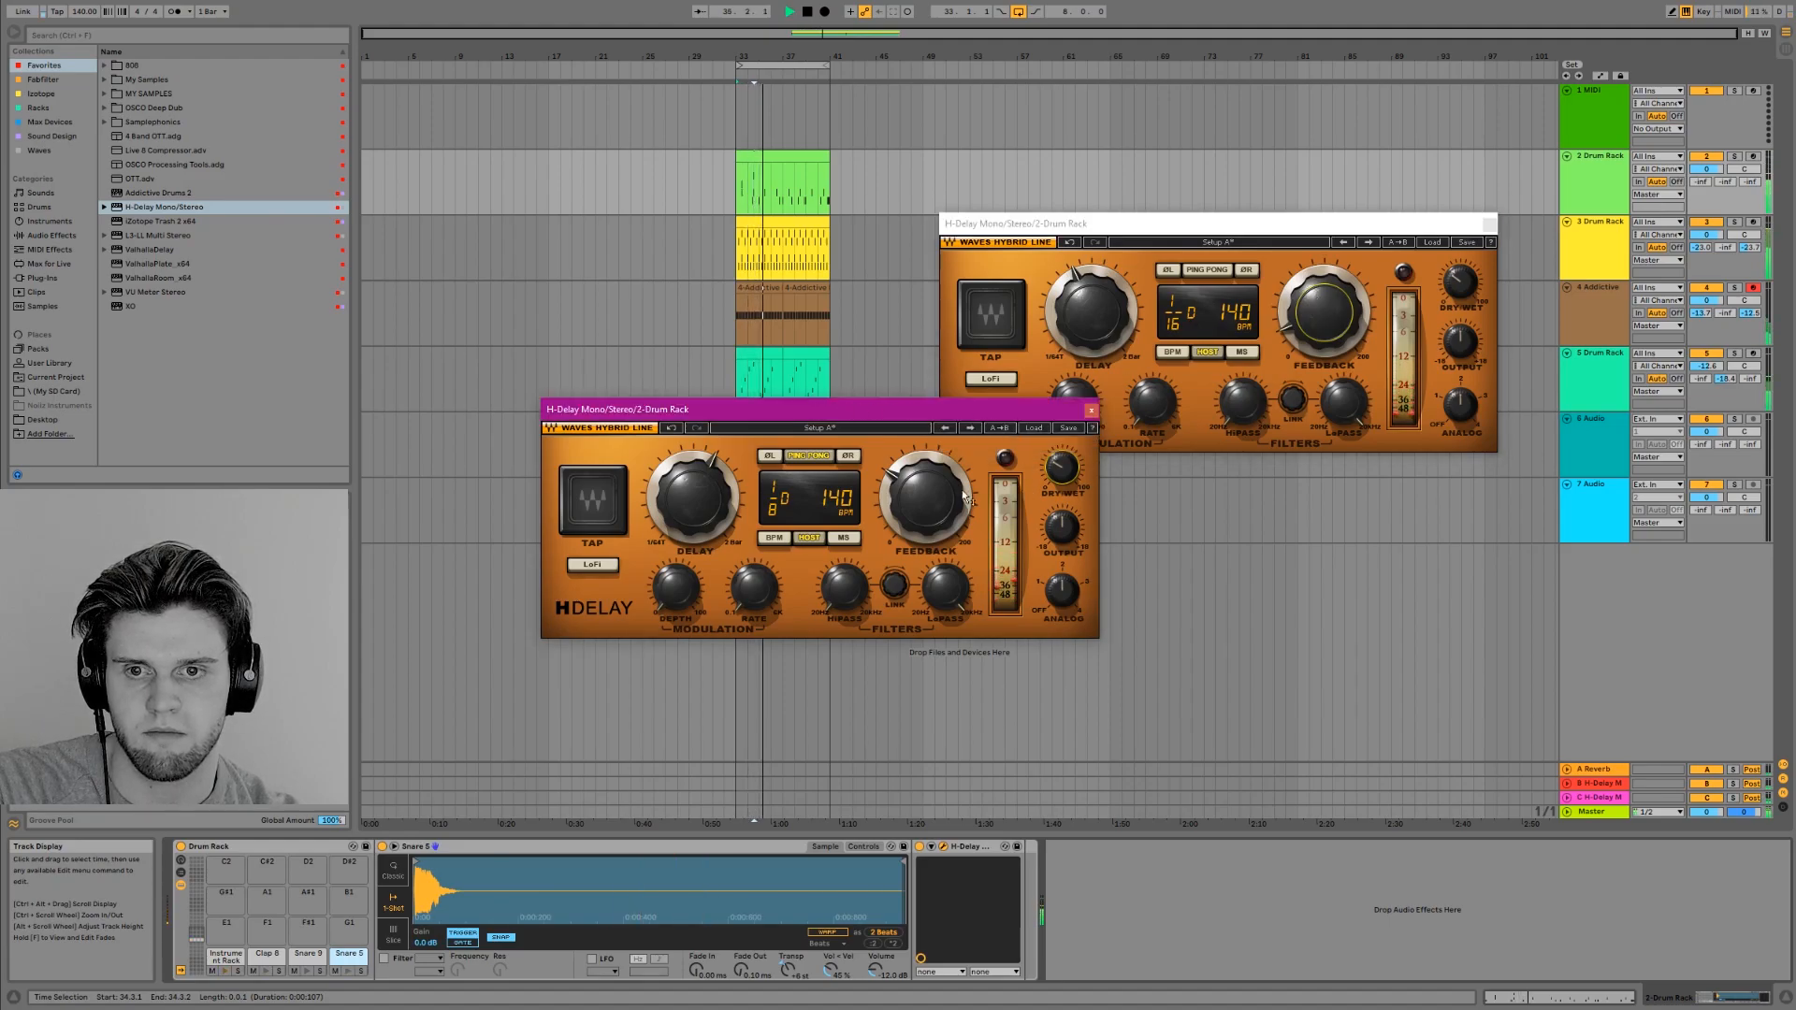
# Raise the Snare 5 sample's transposition to +13 st during playback and select track 2's drum clip
pyautogui.click(625, 846)
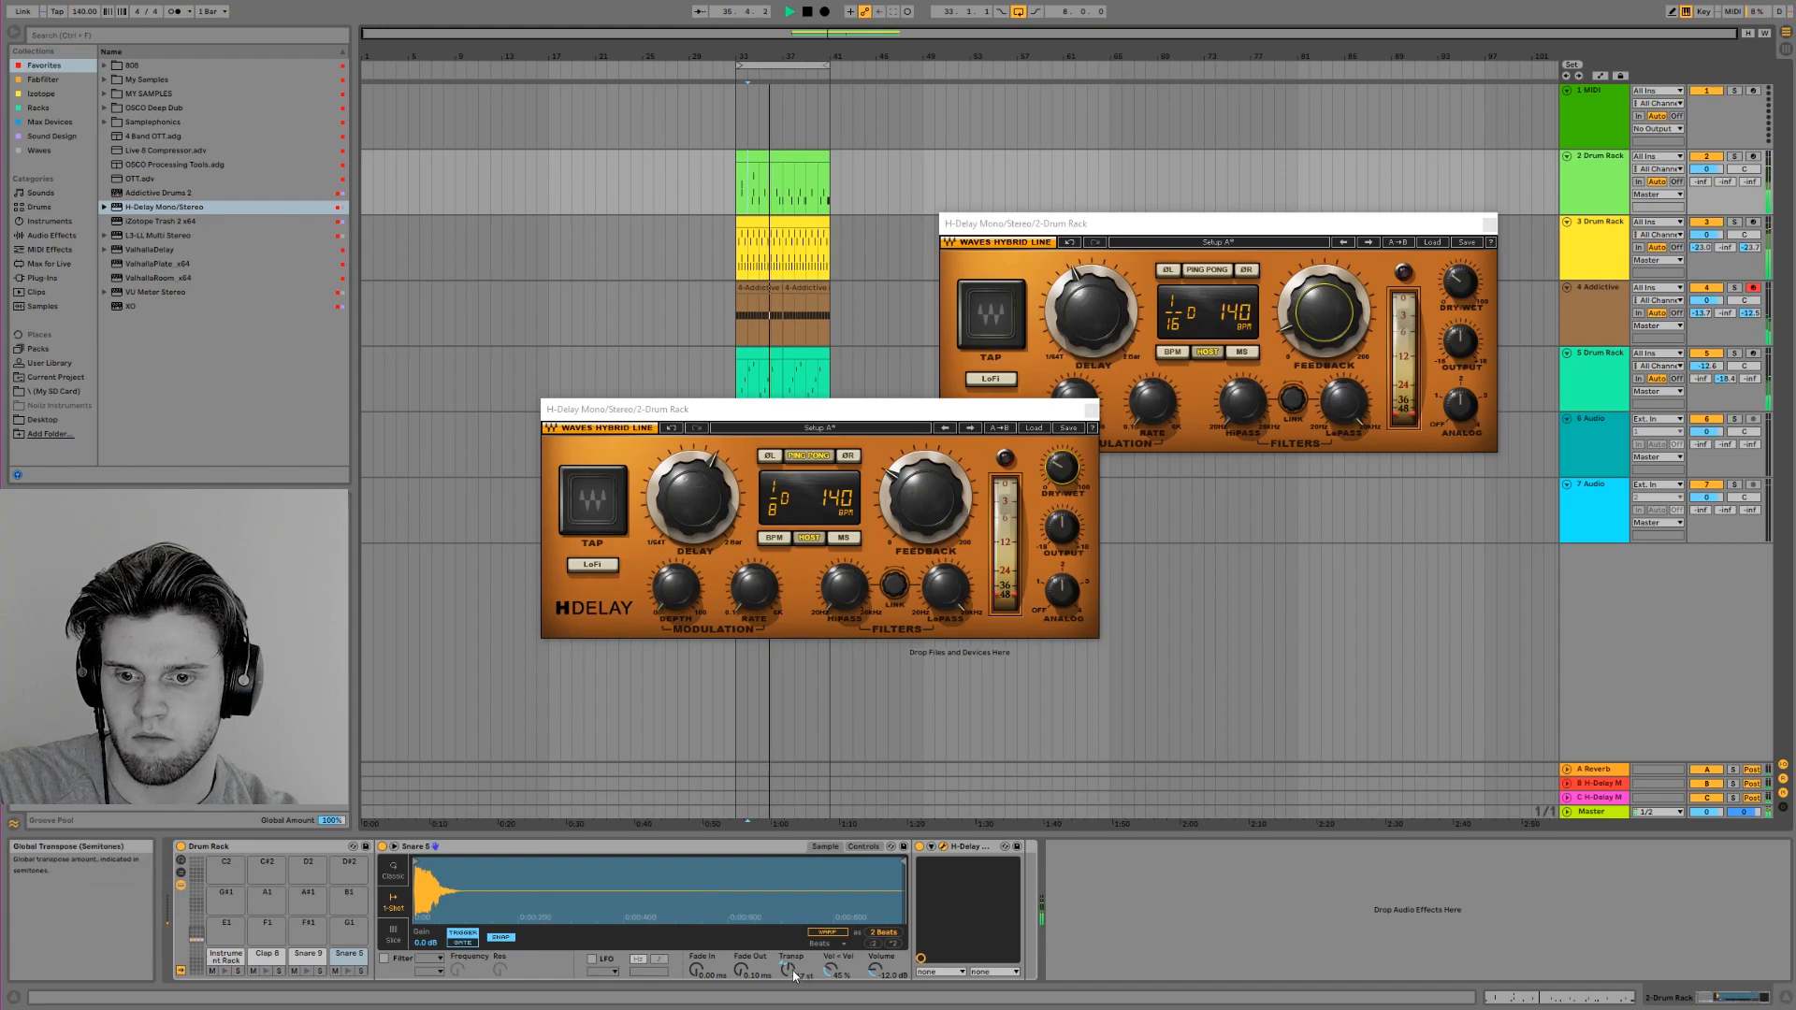
pyautogui.moveTo(793, 976); pyautogui.dragTo(793, 938)
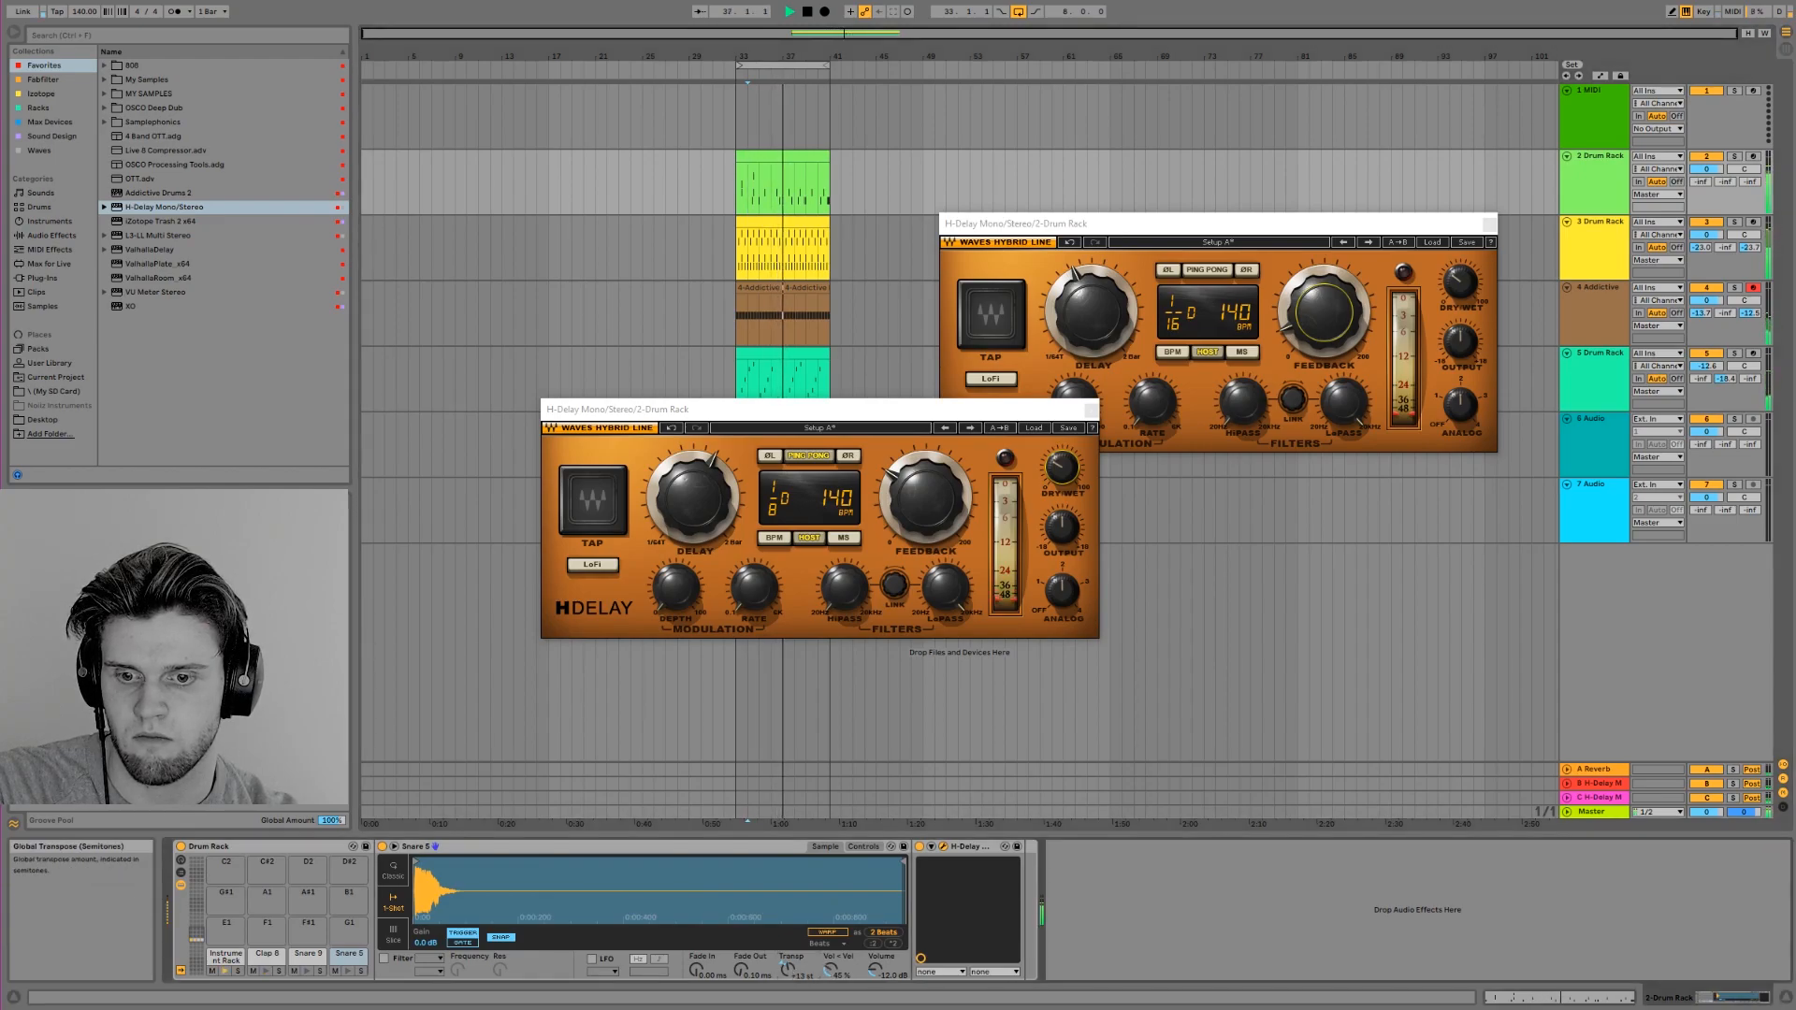
pyautogui.click(760, 156)
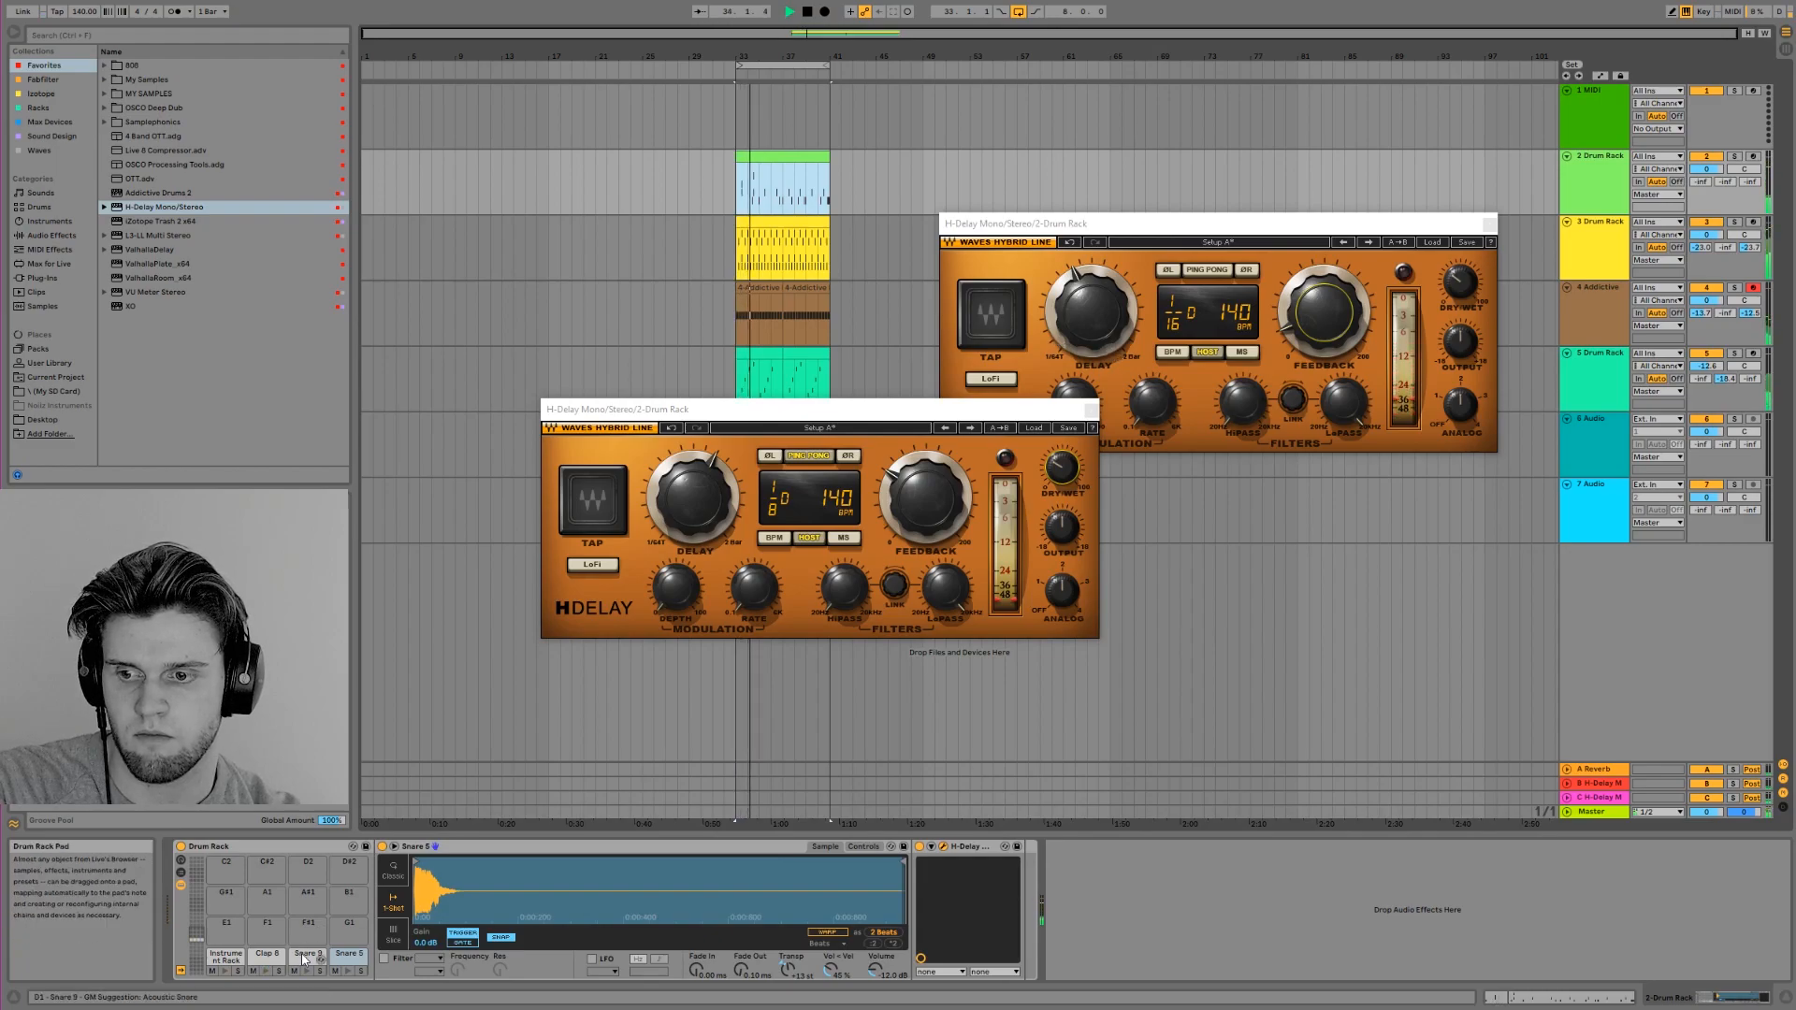
# Add EQ Eight after H-Delay in the Snare 9 chain with a low cut at 719 Hz and close both delay windows
pyautogui.click(56, 234)
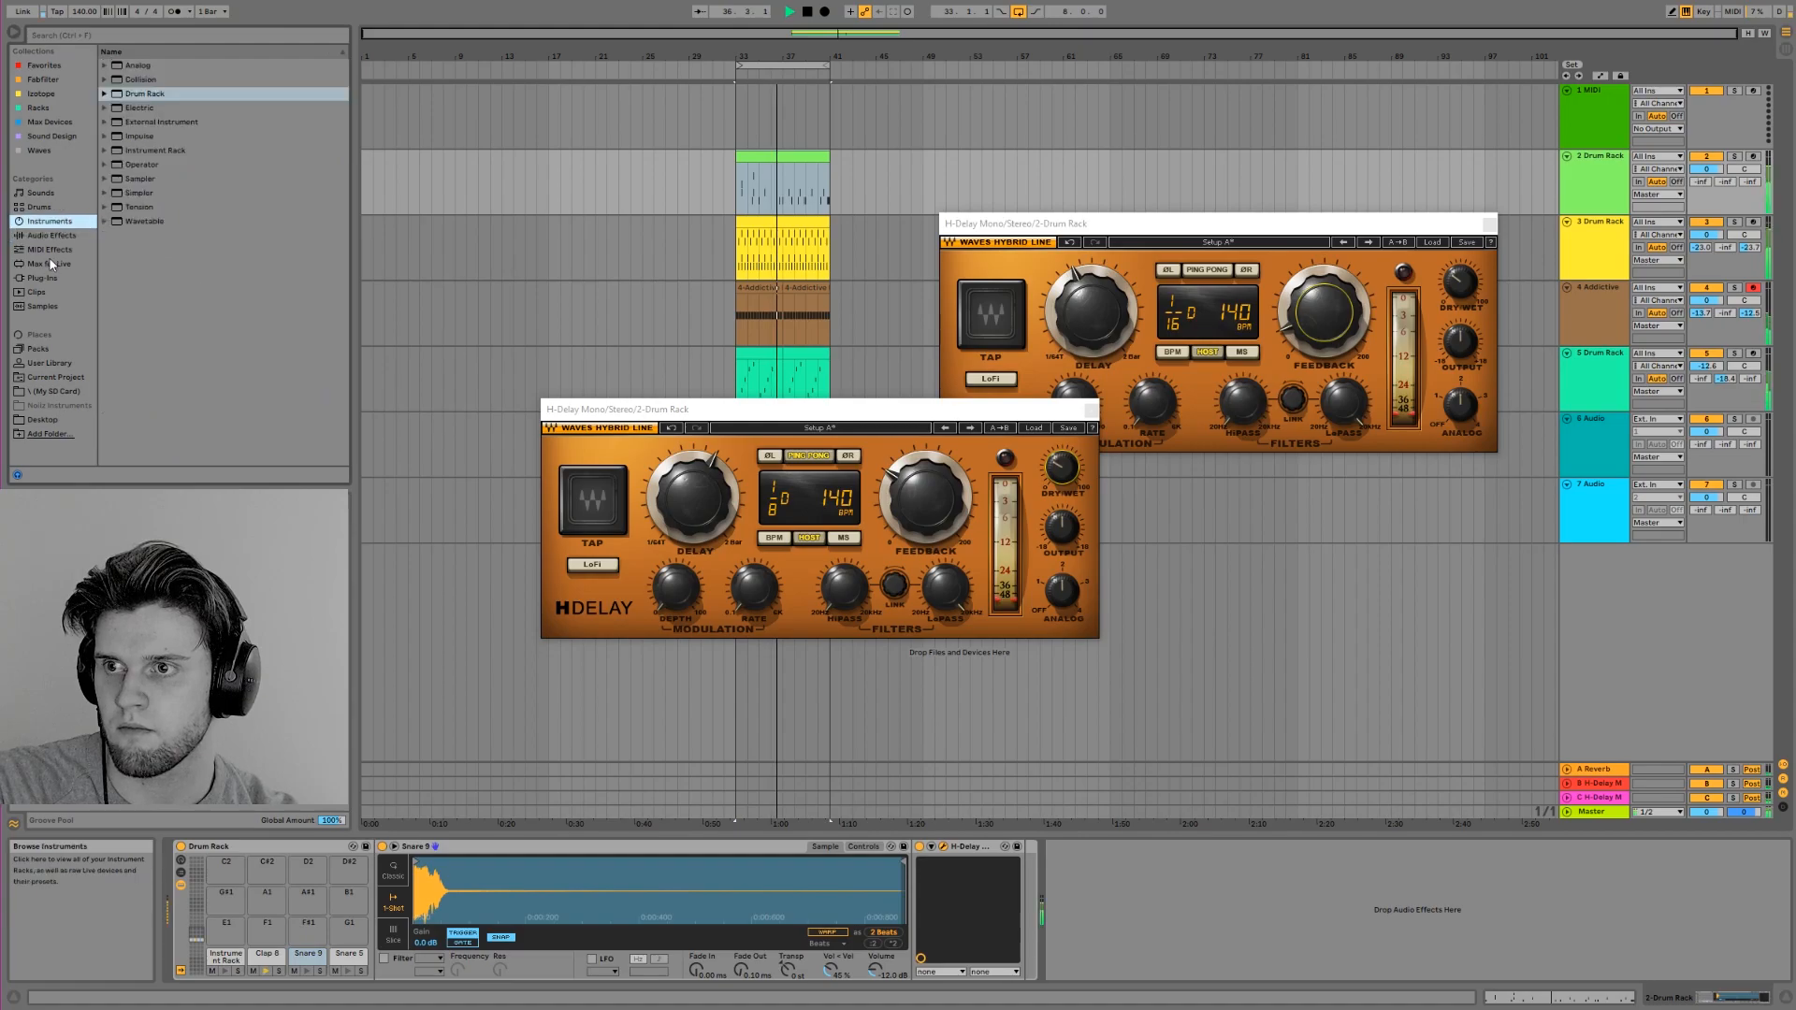
pyautogui.moveTo(140, 118); pyautogui.dragTo(1045, 779)
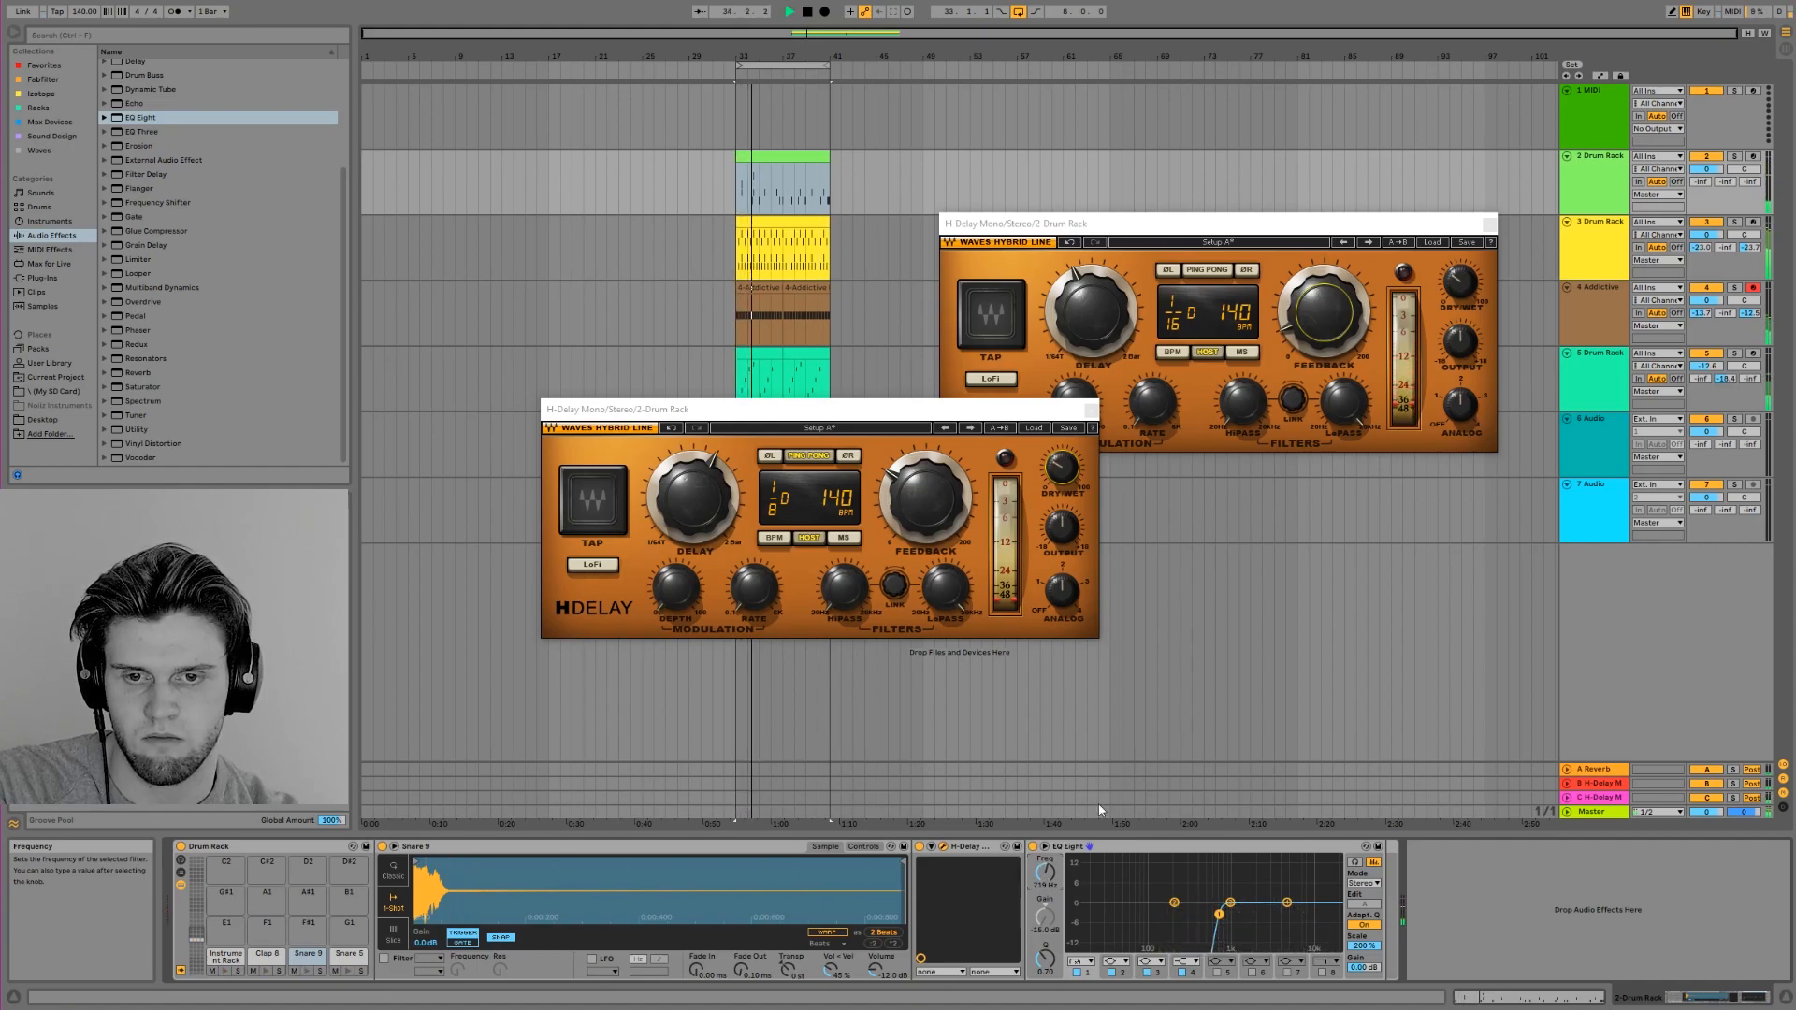
pyautogui.click(1091, 410)
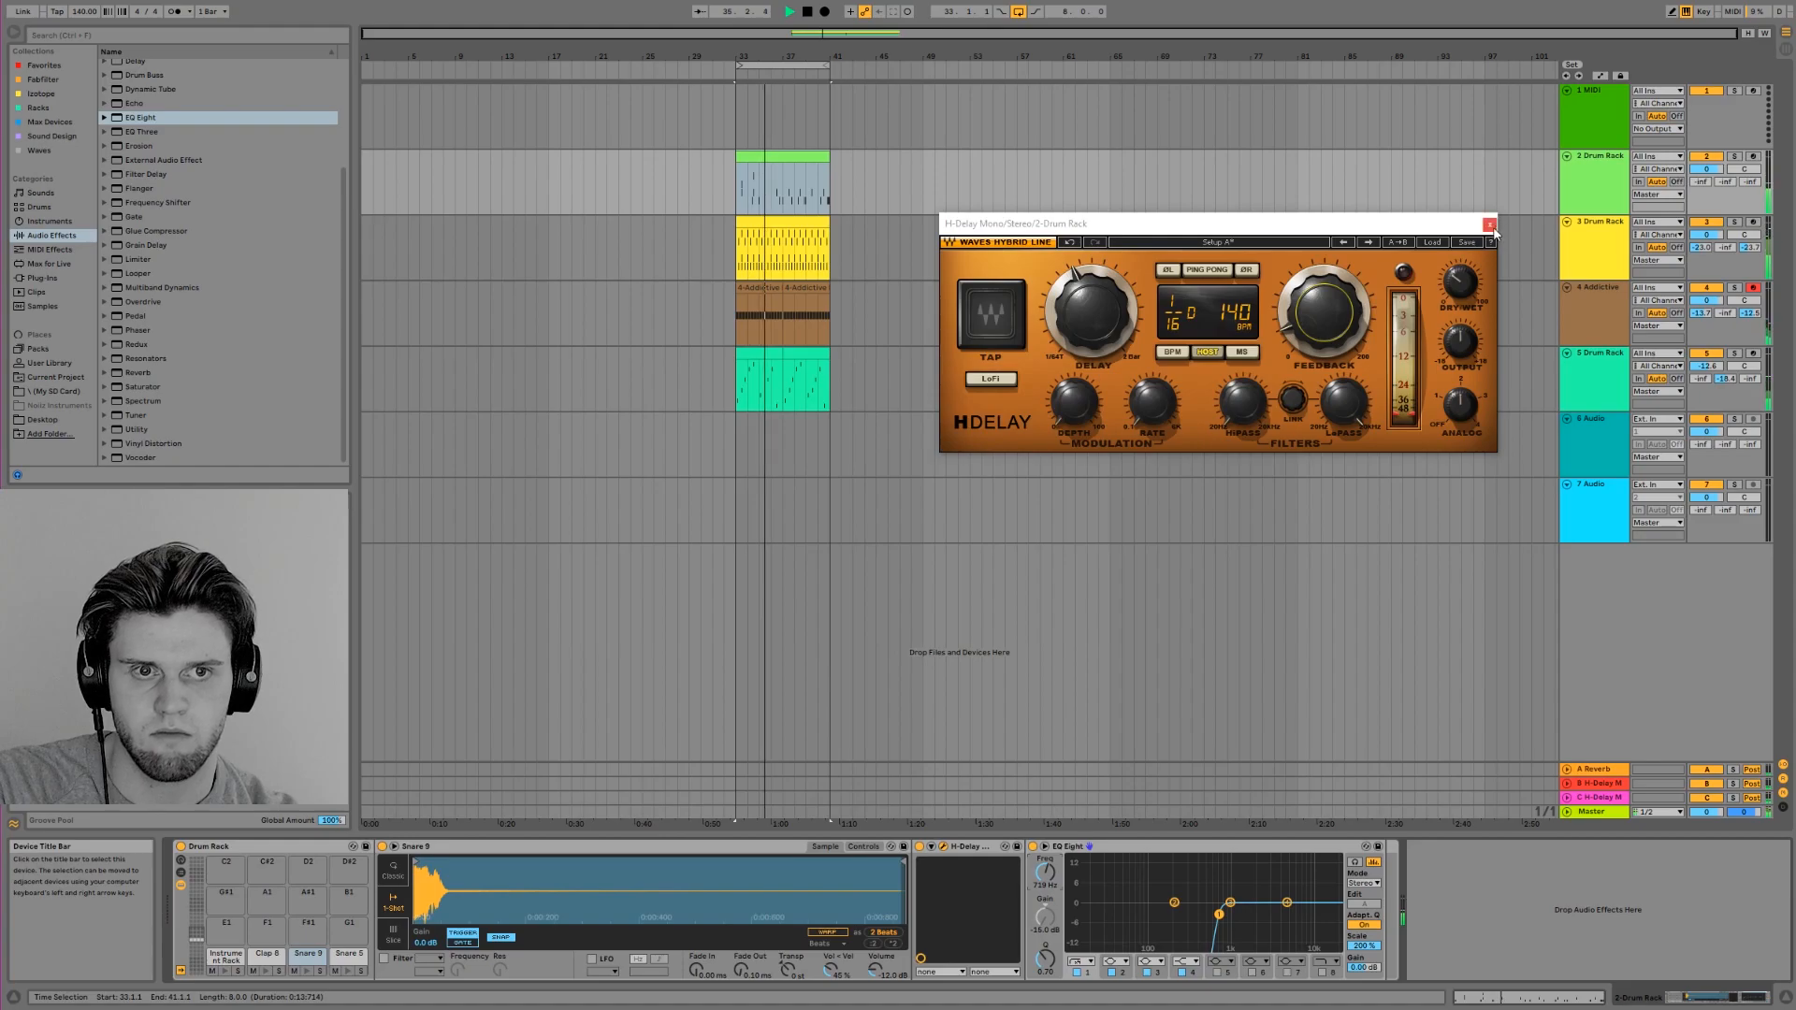
pyautogui.click(1489, 225)
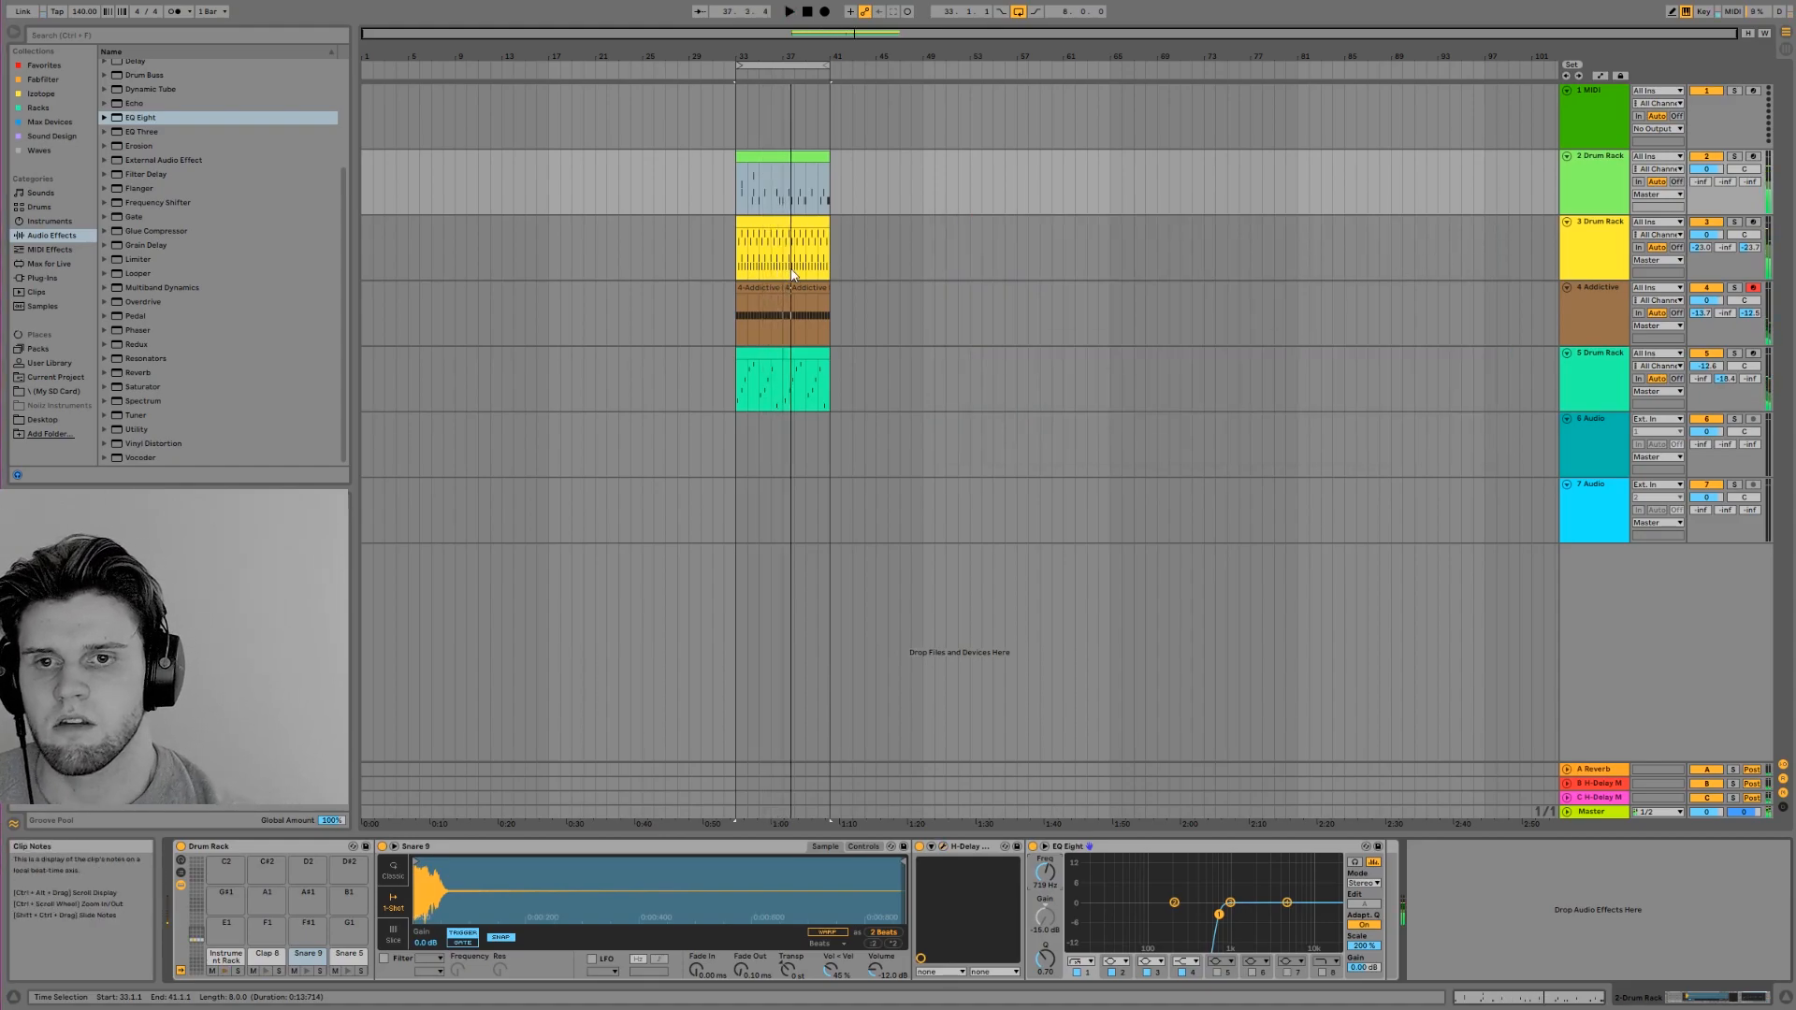
# Examine the percussion notes in the first Drum Rack clip on track 5 and hide the clip view
pyautogui.moveTo(844, 35); pyautogui.dragTo(845, 141)
pyautogui.moveTo(1132, 33); pyautogui.dragTo(1132, 84)
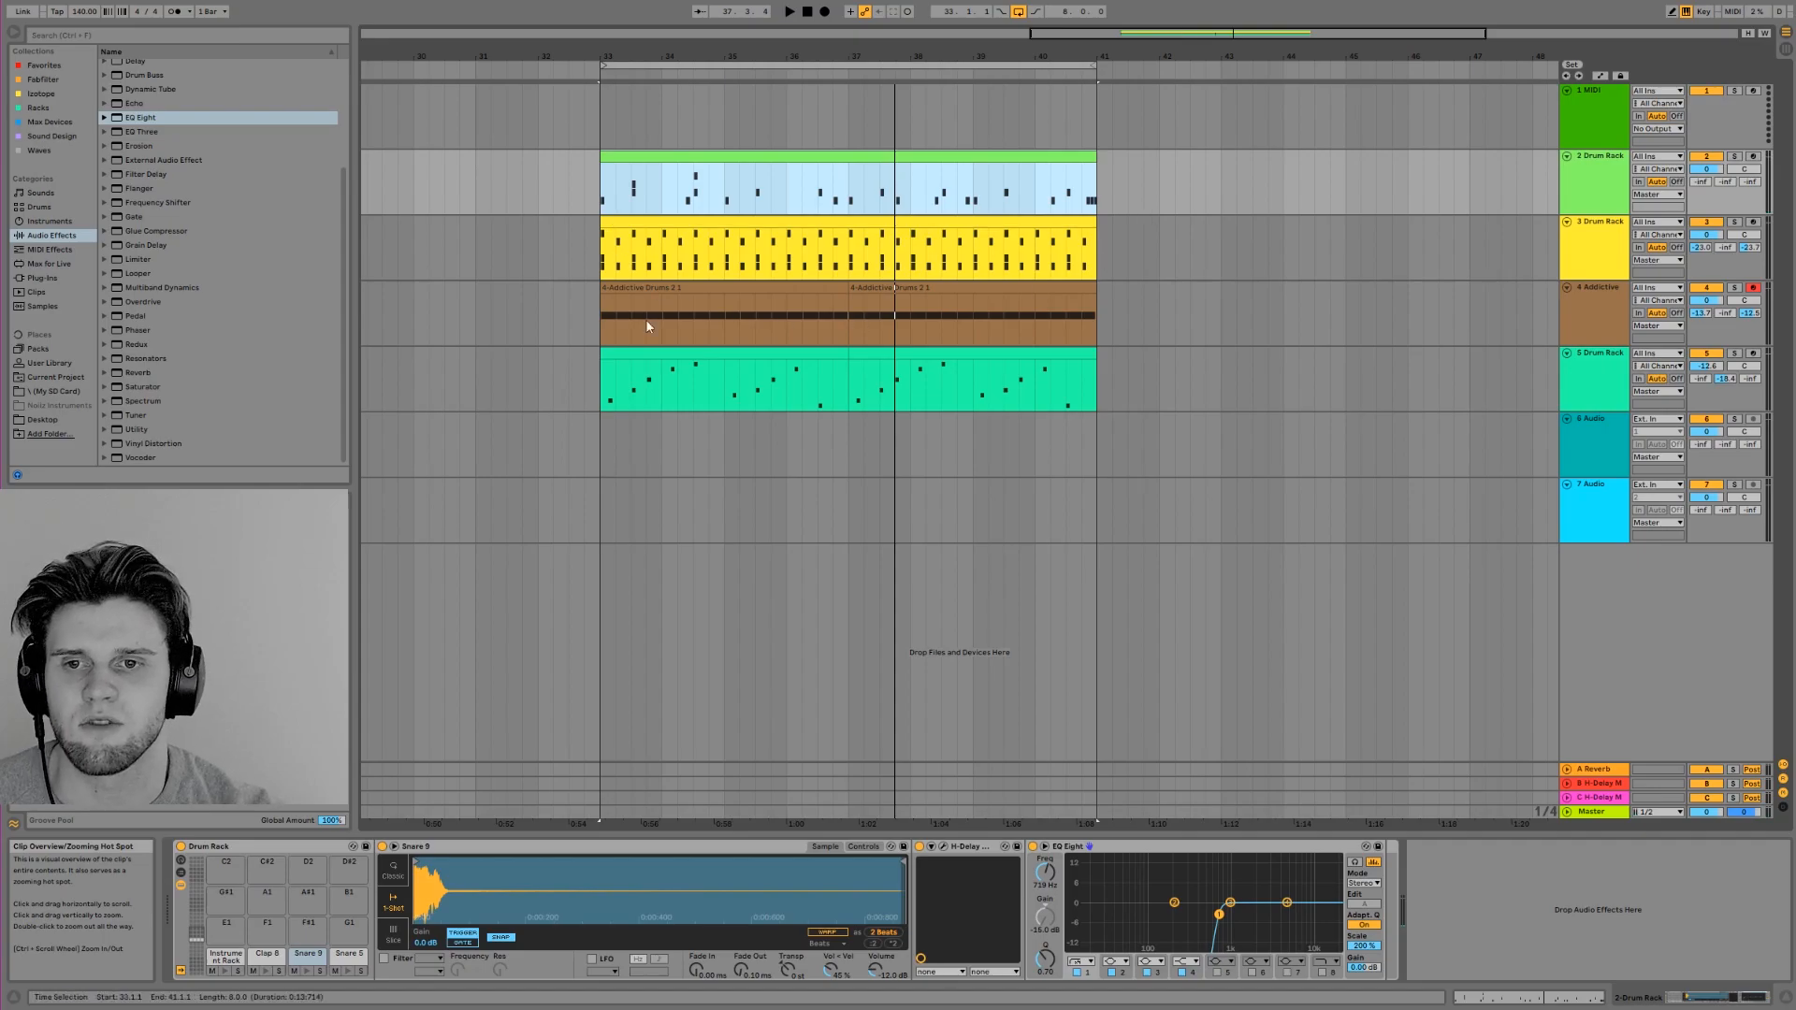
pyautogui.doubleClick(683, 367)
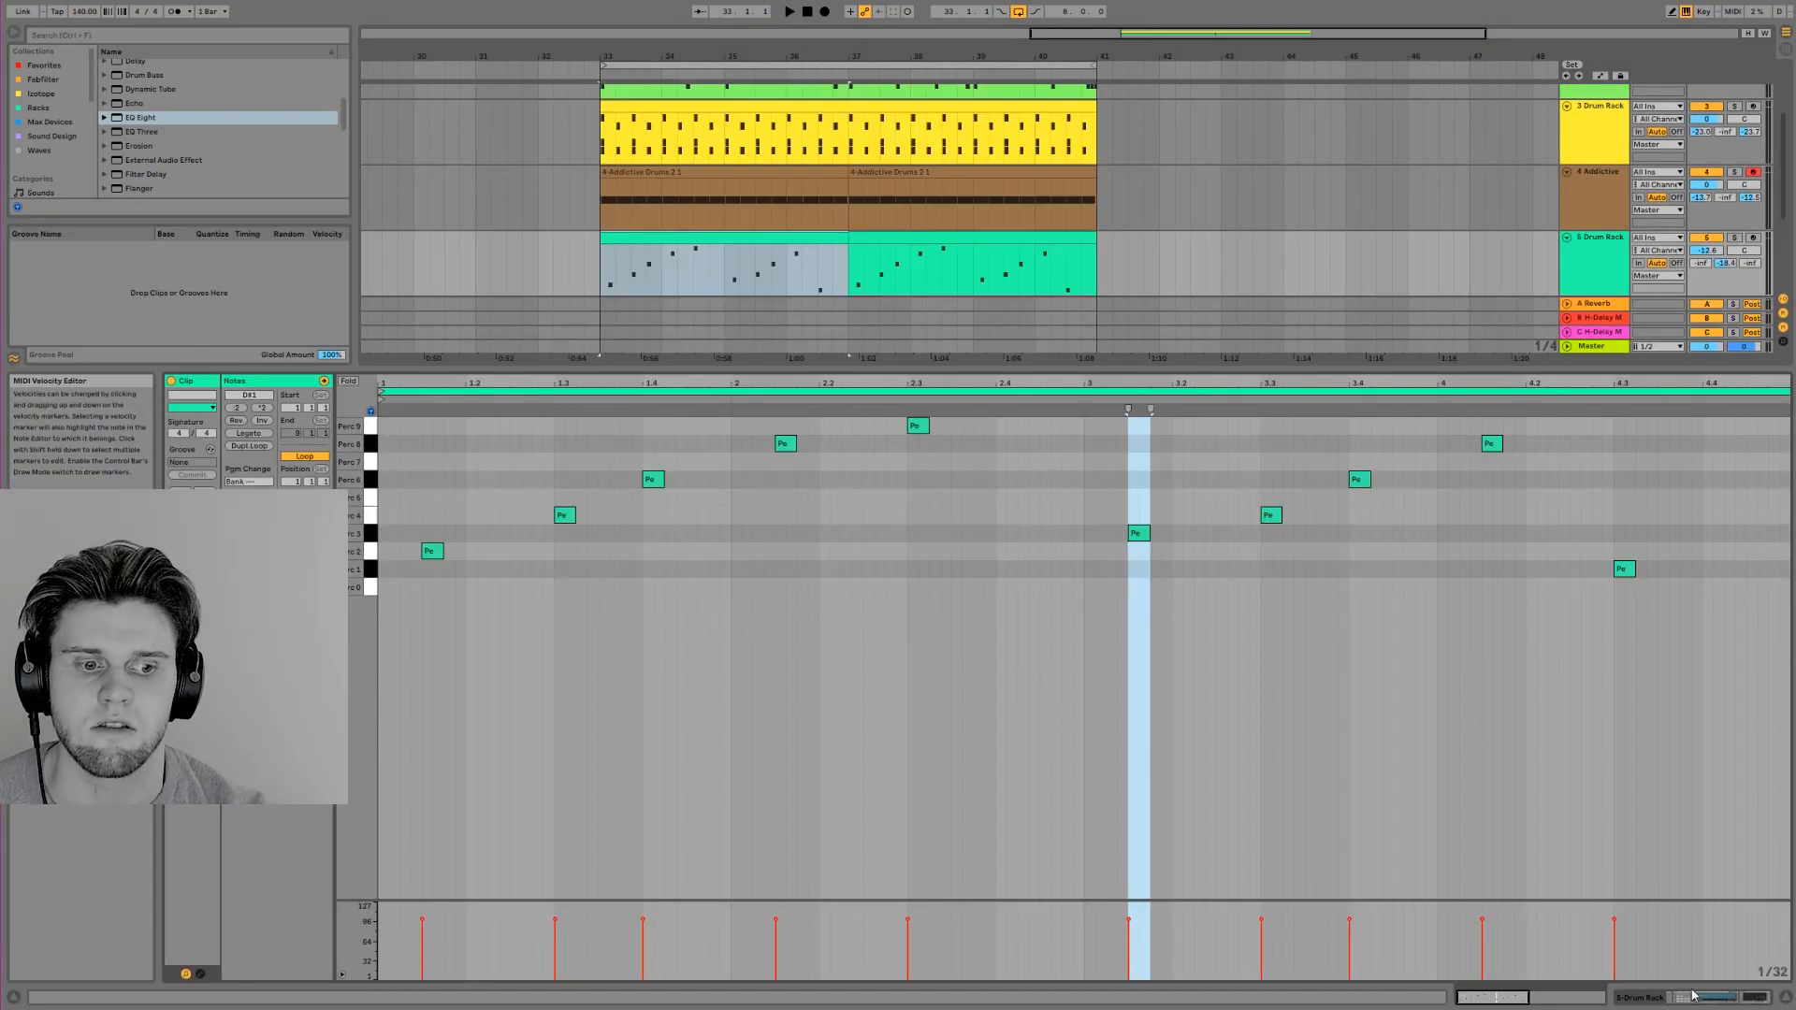
pyautogui.hotkey('ctrl', 'alt', 'l')
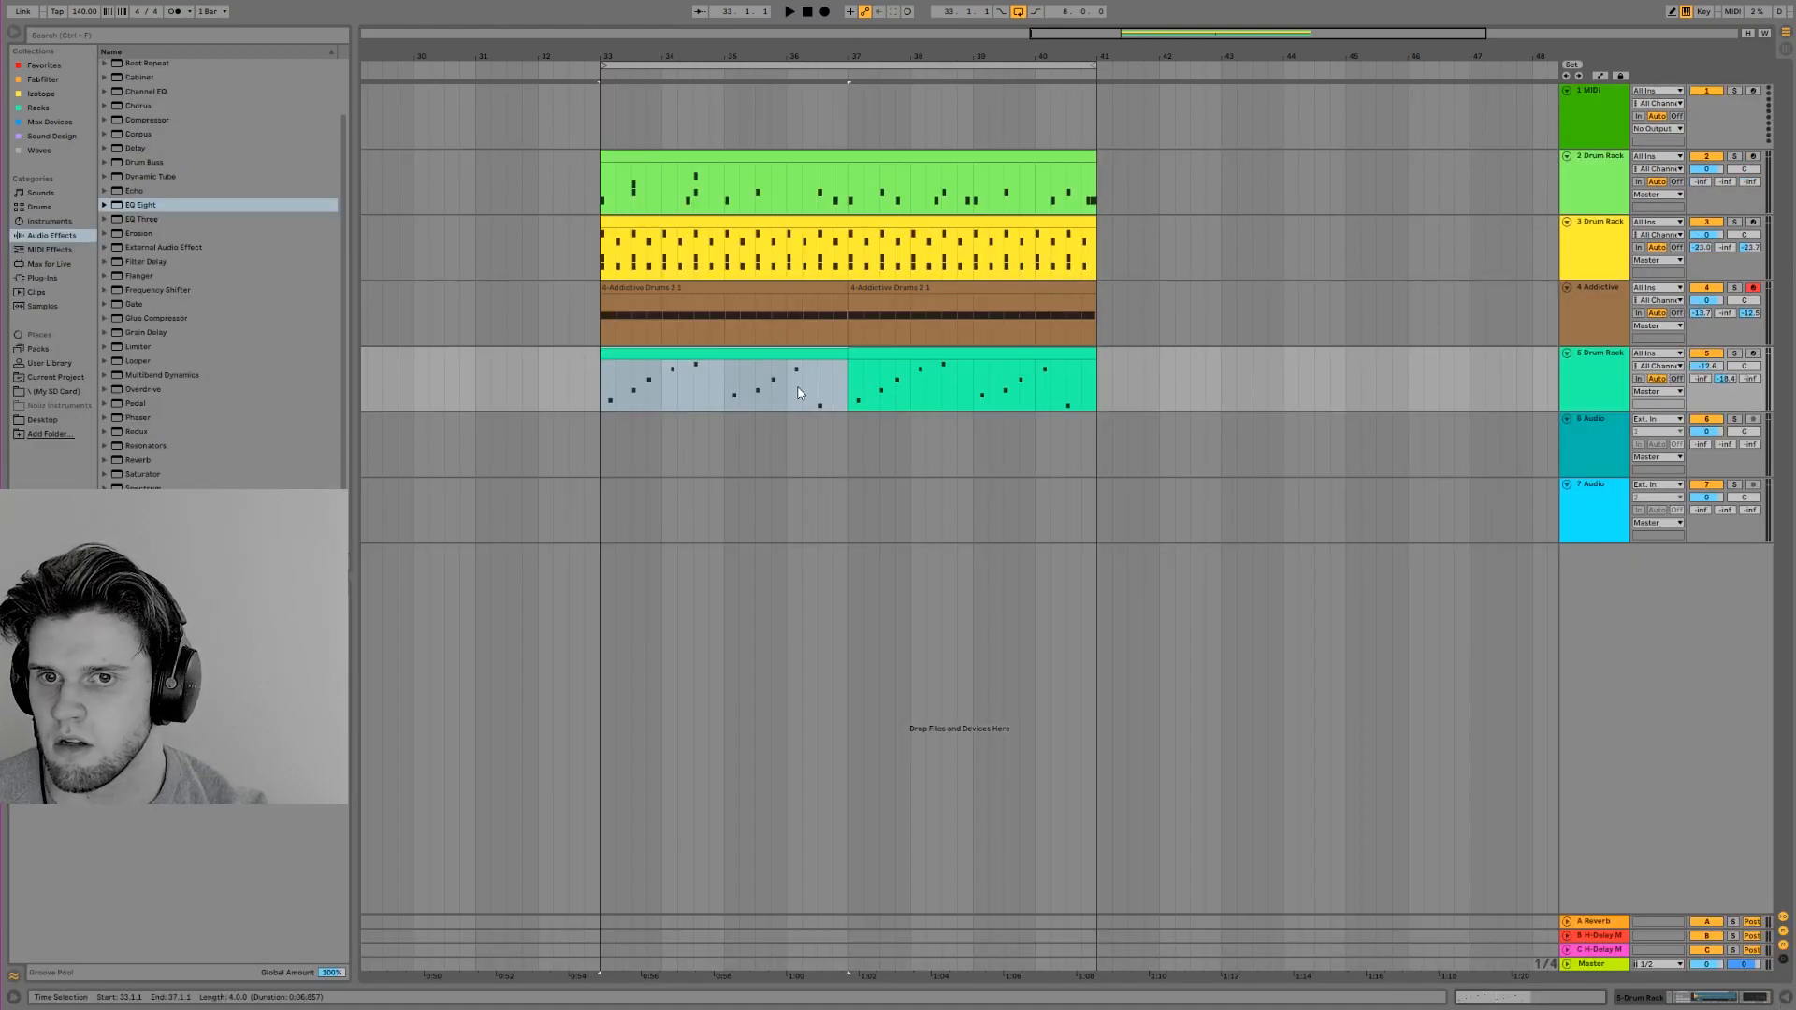